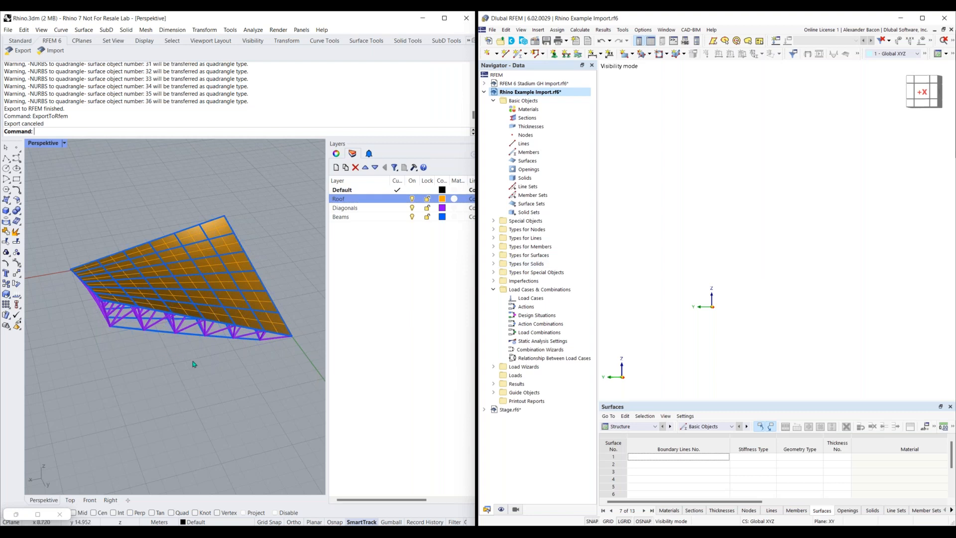
Step: Examine the geometry type of the lower blue beam in its object description
{"action": "right_click_drag", "start_coordinate": [203, 369], "coordinate": [225, 304]}
{"action": "scroll", "coordinate": [224, 304], "scroll_direction": "up", "scroll_amount": 2}
{"action": "left_click", "coordinate": [222, 307]}
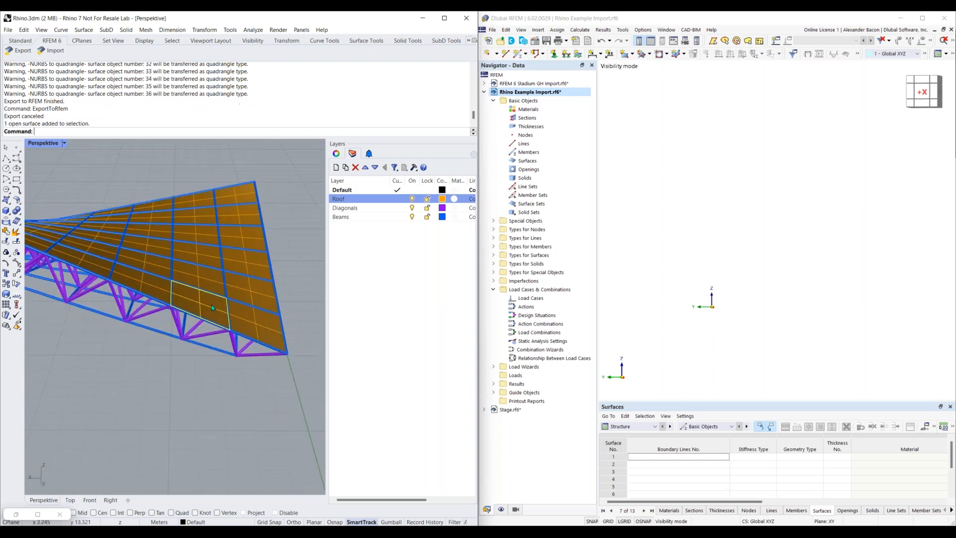
{"action": "left_click", "coordinate": [147, 329]}
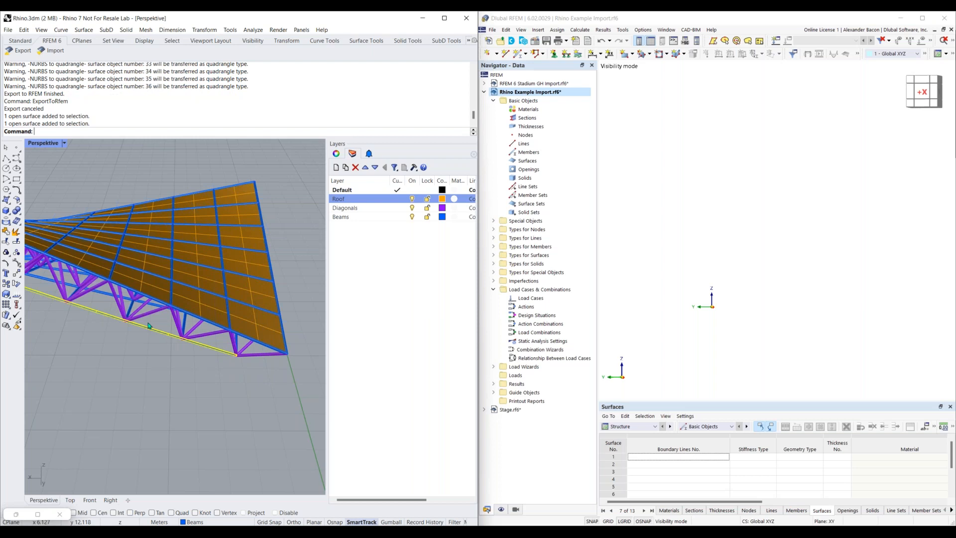
{"action": "right_click_drag", "start_coordinate": [148, 326], "coordinate": [122, 328]}
{"action": "left_click", "coordinate": [336, 153]}
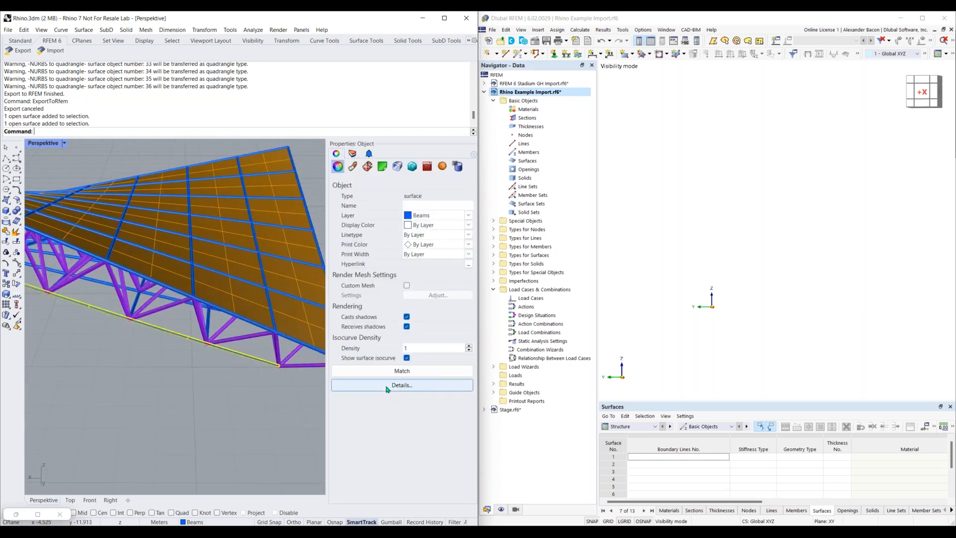
{"action": "left_click", "coordinate": [400, 385]}
{"action": "left_click_drag", "start_coordinate": [154, 280], "coordinate": [215, 280]}
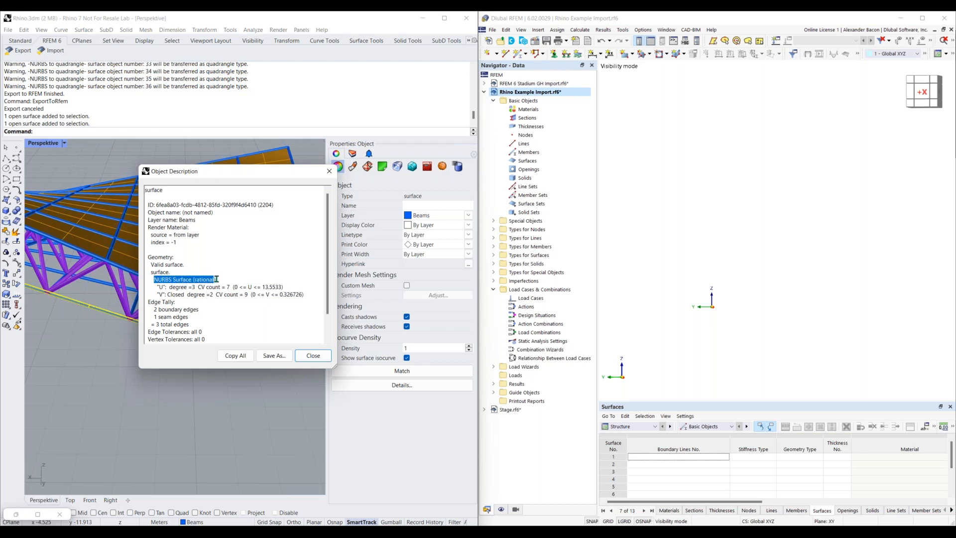
{"action": "left_click", "coordinate": [313, 355]}
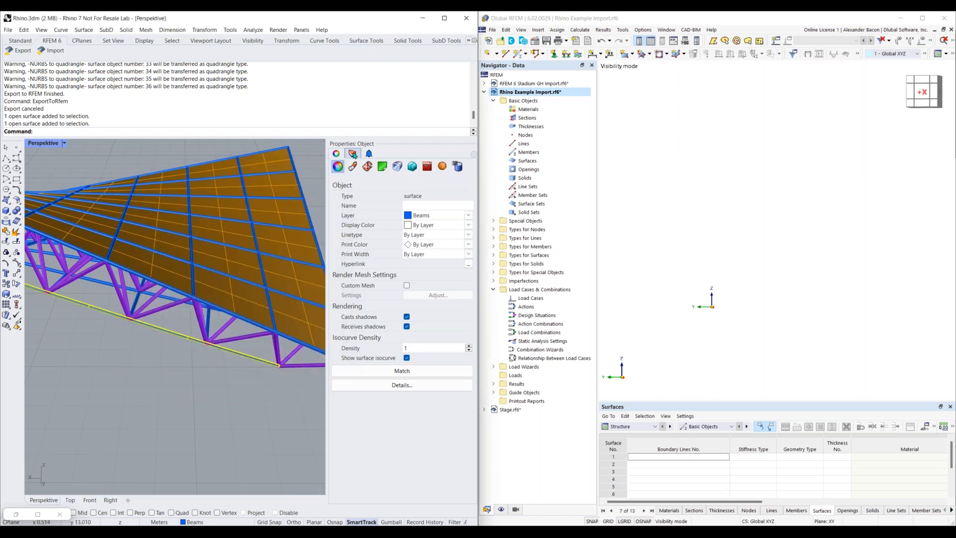
Step: Hide and show again the Roof, Diagonals and Beams layers one by one to check which objects each contains
{"action": "left_click", "coordinate": [353, 155]}
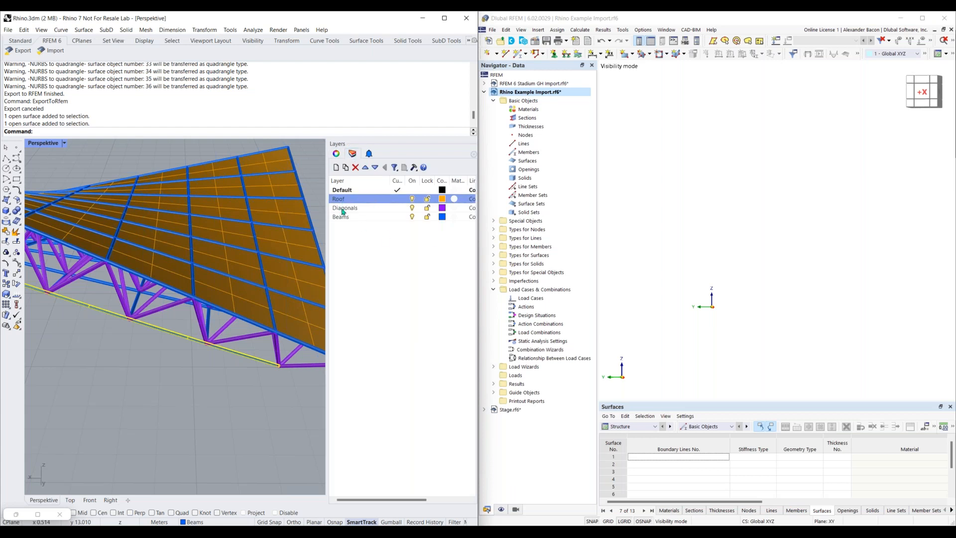
{"action": "left_click", "coordinate": [413, 199]}
{"action": "left_click", "coordinate": [412, 199]}
{"action": "left_click", "coordinate": [412, 208]}
{"action": "left_click", "coordinate": [412, 208]}
{"action": "left_click", "coordinate": [412, 217]}
{"action": "left_click", "coordinate": [413, 216]}
{"action": "scroll", "coordinate": [184, 406], "scroll_direction": "down", "scroll_amount": 3}
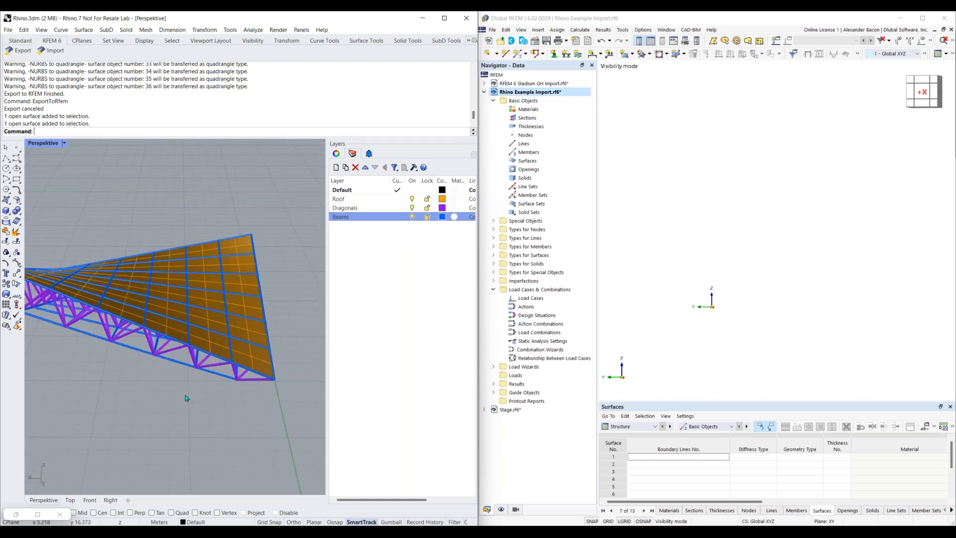
{"action": "right_click_drag", "start_coordinate": [119, 369], "coordinate": [218, 363]}
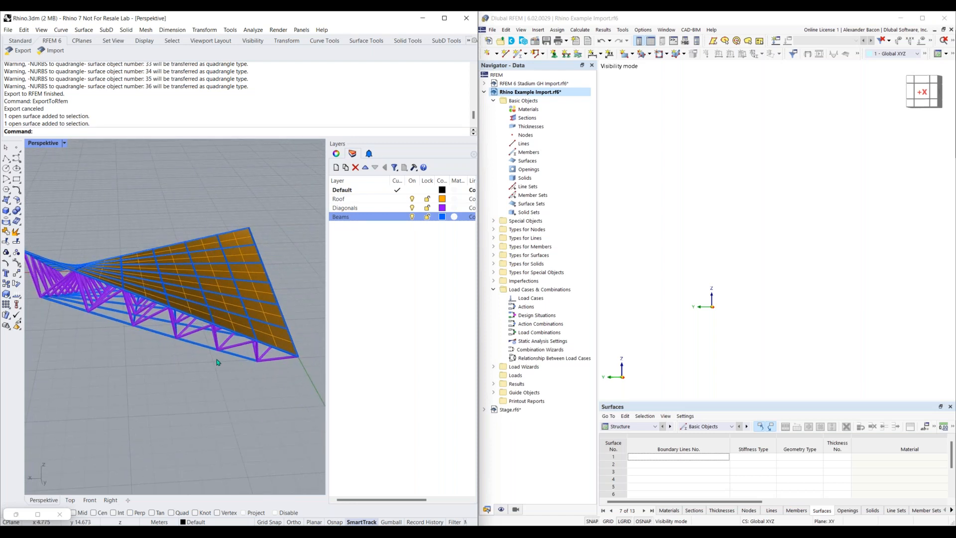
Step: Set up the export to RFEM 6 in Overwrite mode, restricted to the Roof and Diagonals layers
{"action": "left_click", "coordinate": [469, 40]}
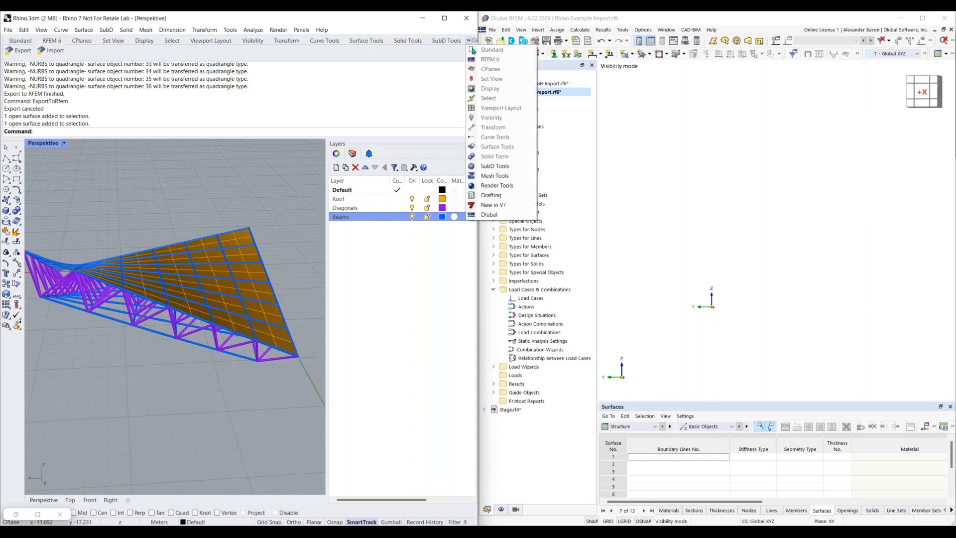
{"action": "left_click", "coordinate": [482, 60]}
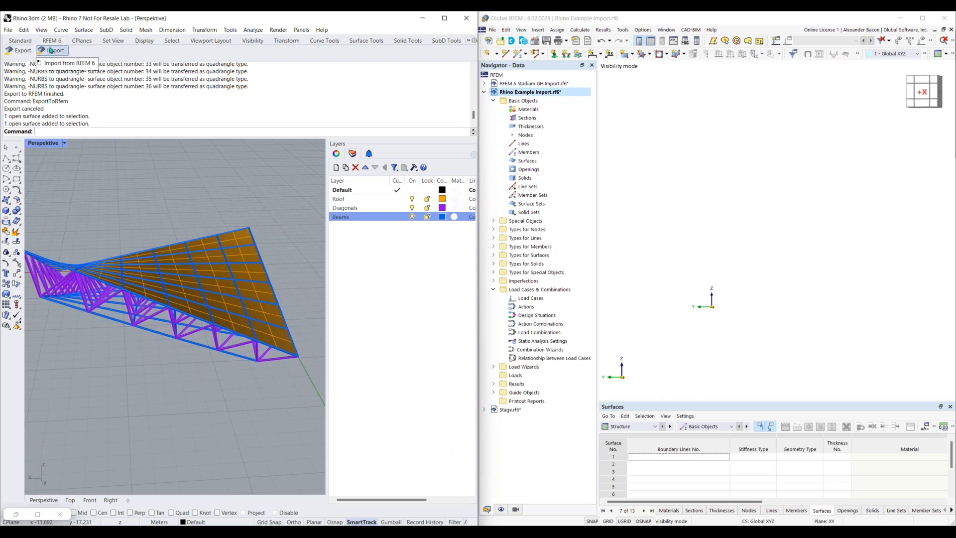
{"action": "left_click", "coordinate": [25, 50]}
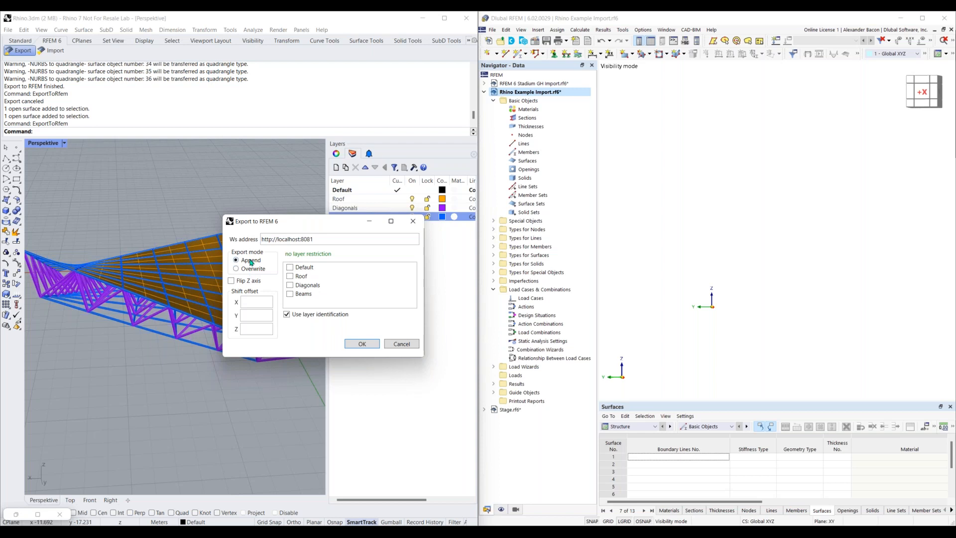
{"action": "left_click", "coordinate": [252, 269]}
{"action": "left_click", "coordinate": [254, 317]}
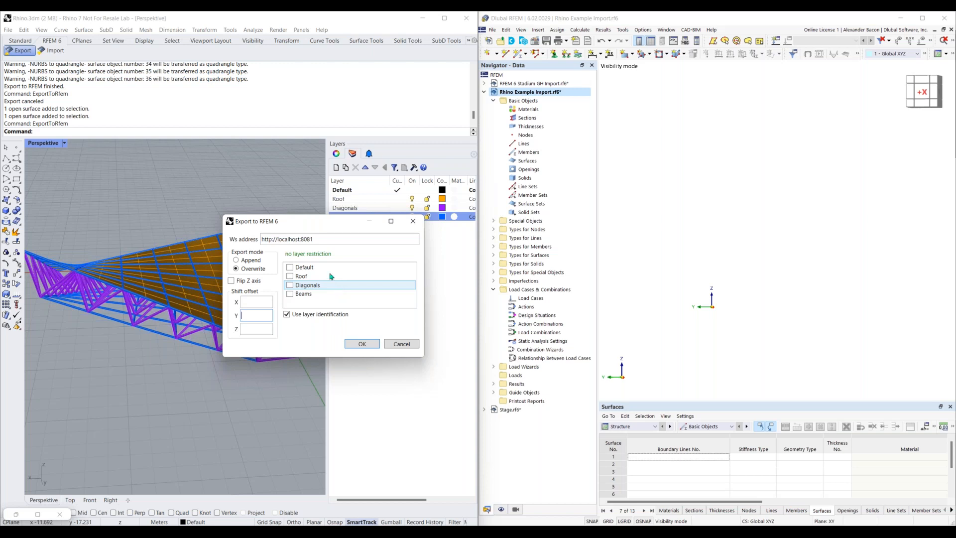
{"action": "left_click", "coordinate": [290, 277]}
{"action": "left_click", "coordinate": [290, 285]}
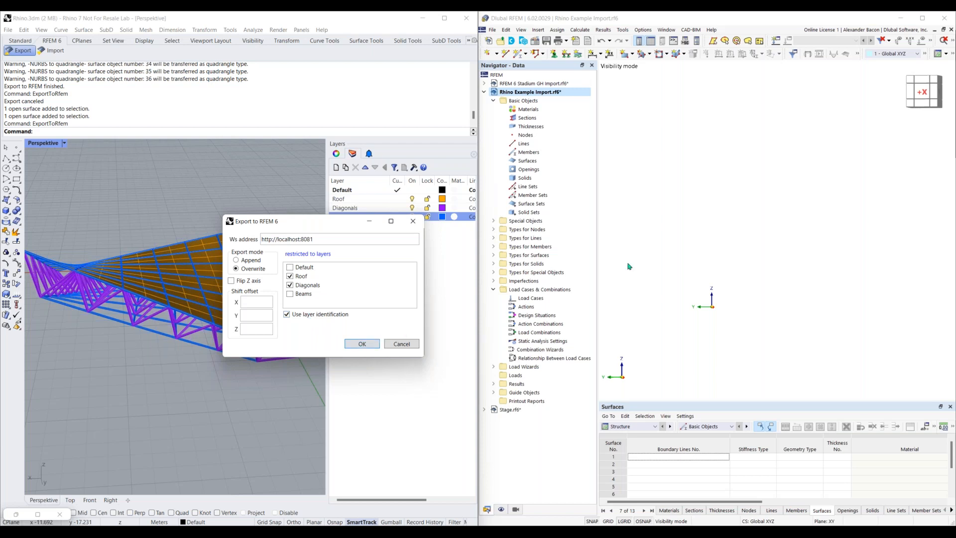
Step: Check the WebService server start setting in RFEM's program options
{"action": "left_click", "coordinate": [645, 32]}
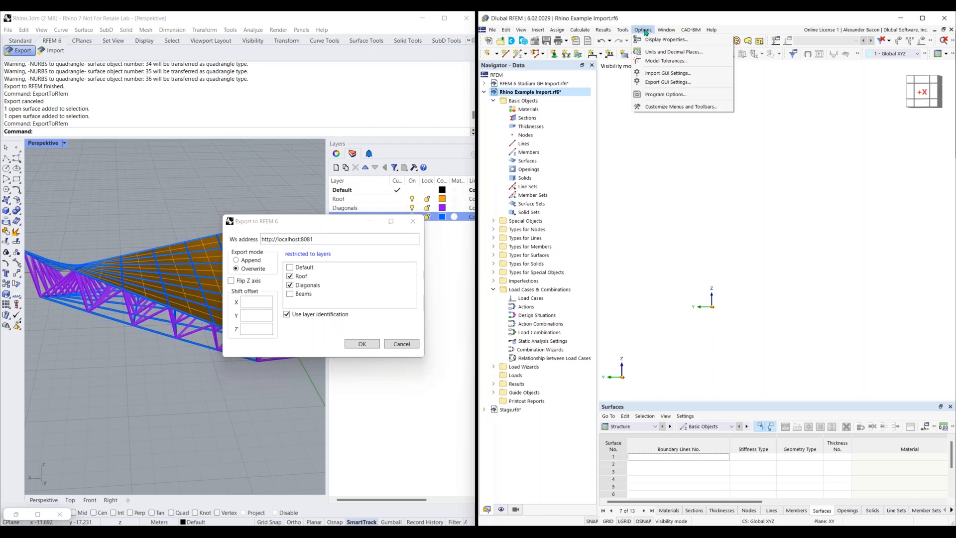
{"action": "left_click", "coordinate": [660, 95]}
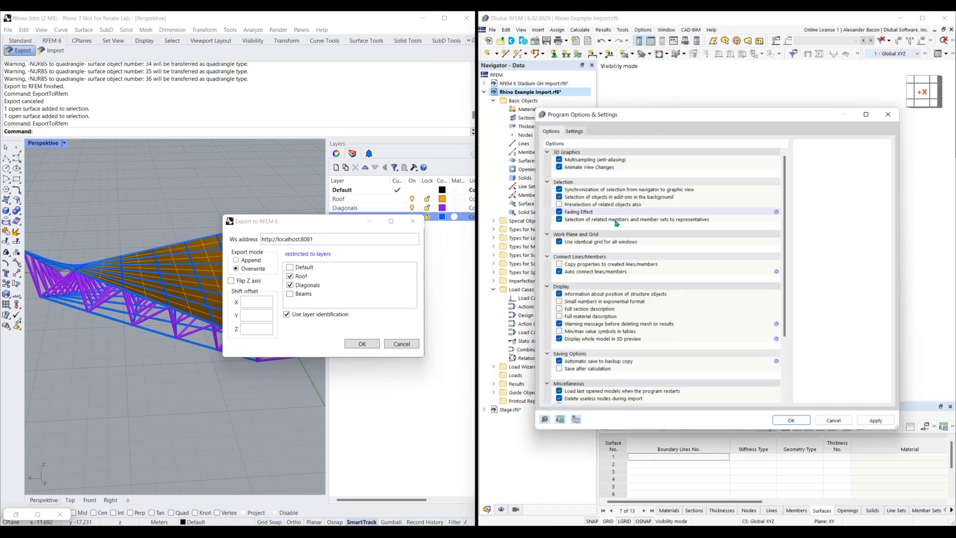
{"action": "scroll", "coordinate": [617, 223], "scroll_direction": "down", "scroll_amount": 4}
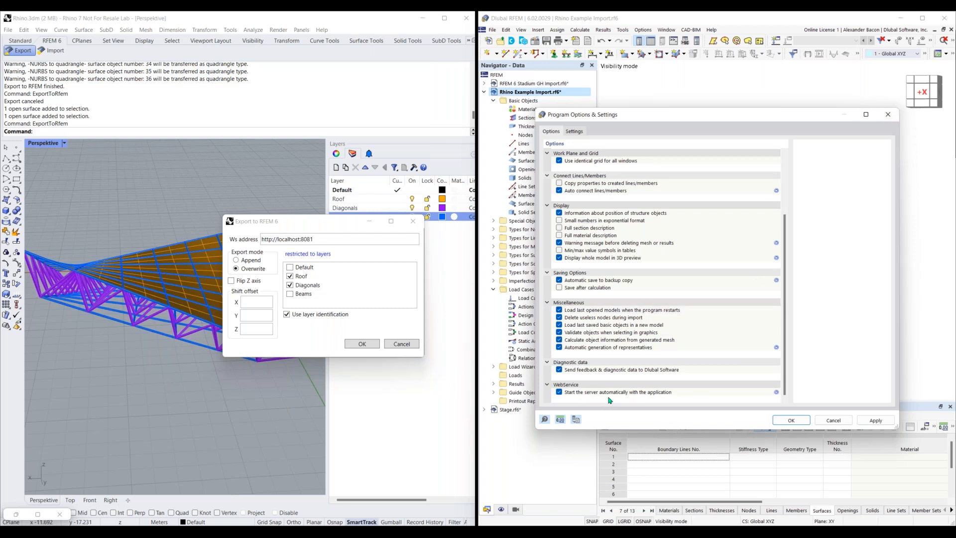
{"action": "left_click", "coordinate": [890, 114]}
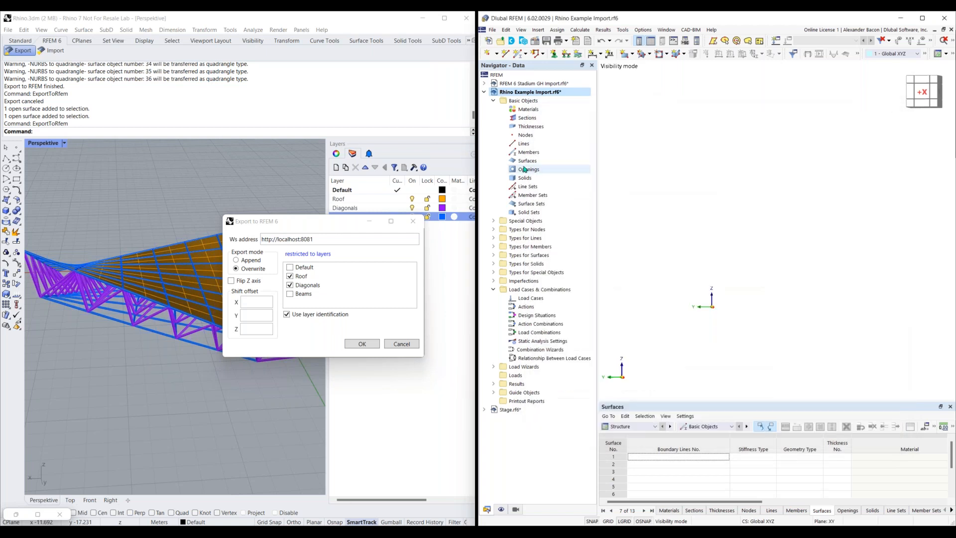
Step: Run the export from Rhino to RFEM and abort the external connection that locks the RFEM model
{"action": "left_click", "coordinate": [363, 350]}
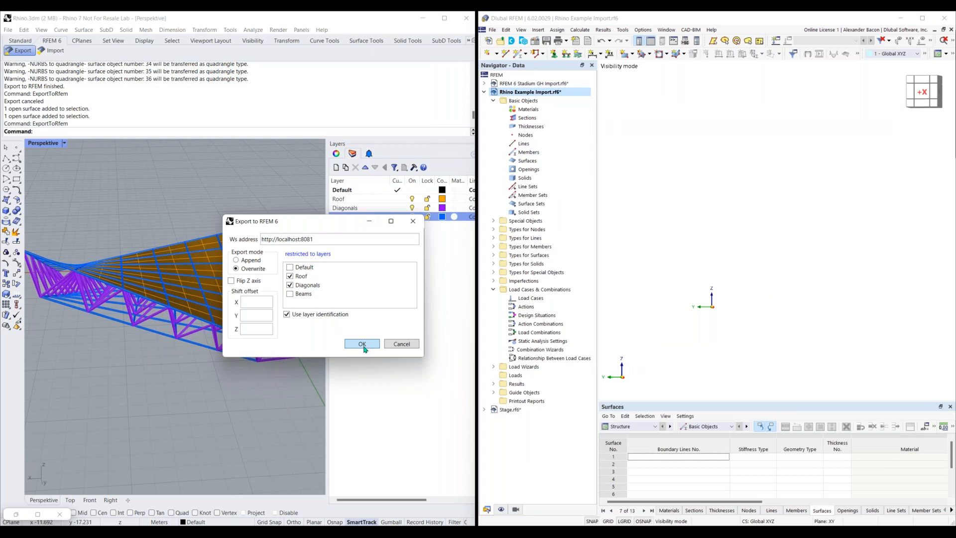
{"action": "left_click", "coordinate": [362, 344]}
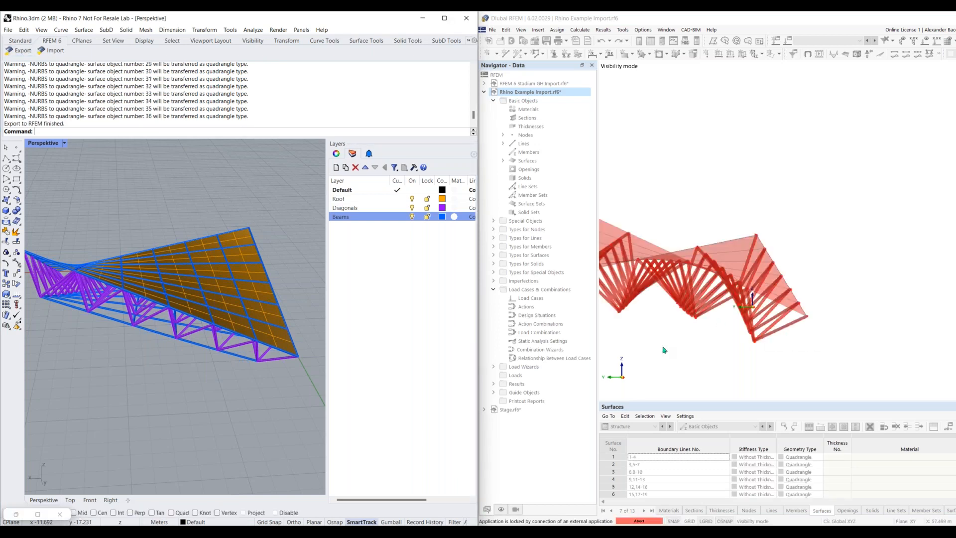
{"action": "middle_click_drag", "start_coordinate": [707, 347], "coordinate": [759, 365], "text": "ctrl"}
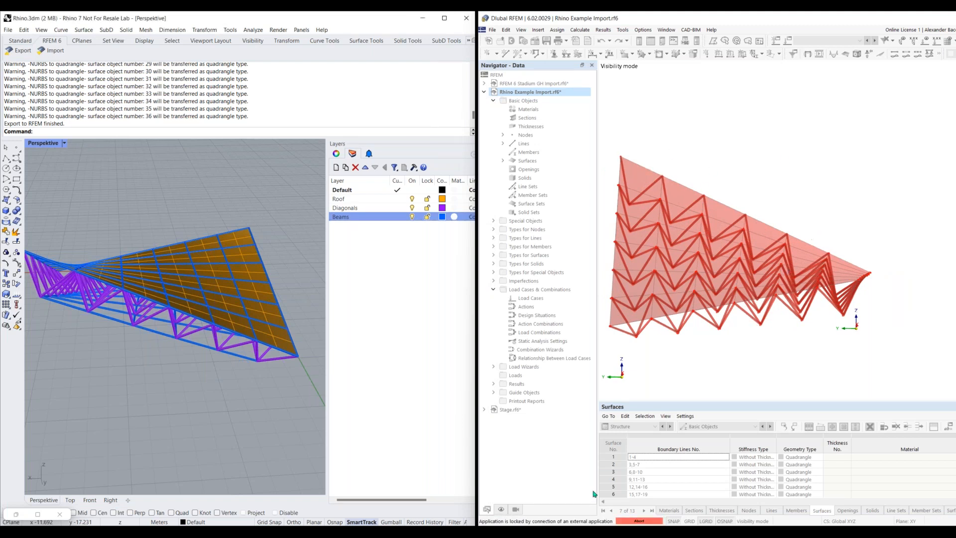
{"action": "left_click", "coordinate": [638, 521]}
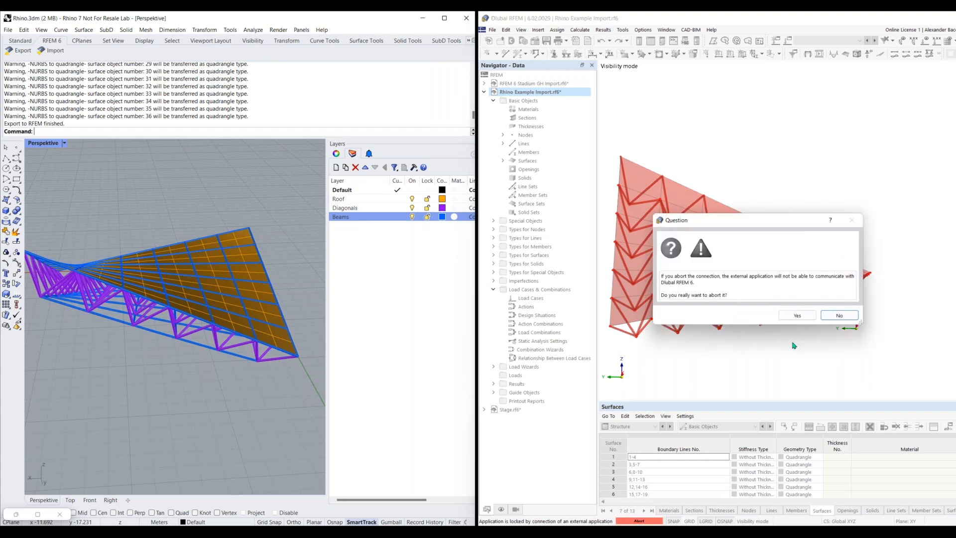
{"action": "left_click", "coordinate": [797, 316]}
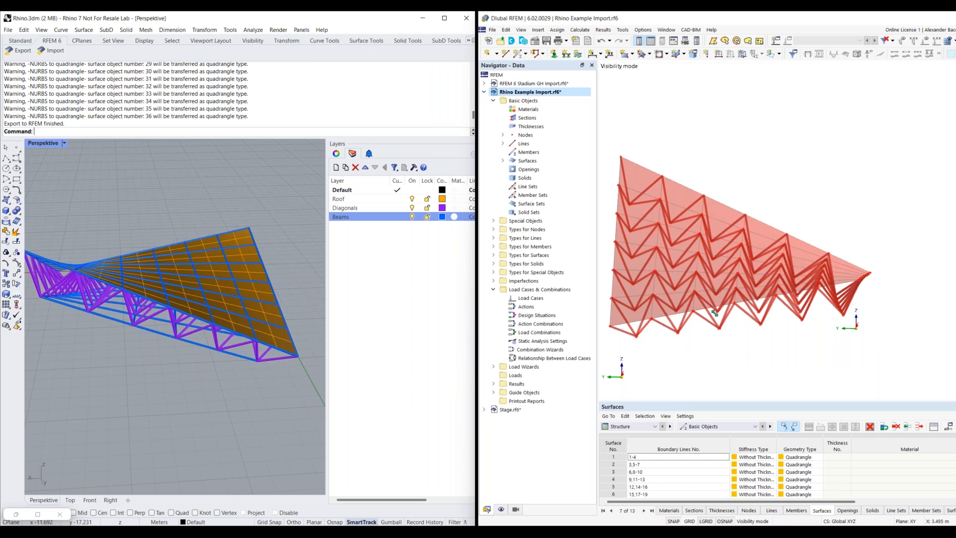
Step: Select a roof surface in the RFEM model and examine the layer names in the Surfaces table's Comment column
{"action": "middle_click_drag", "start_coordinate": [719, 310], "coordinate": [711, 296], "text": "ctrl"}
{"action": "left_click", "coordinate": [710, 296]}
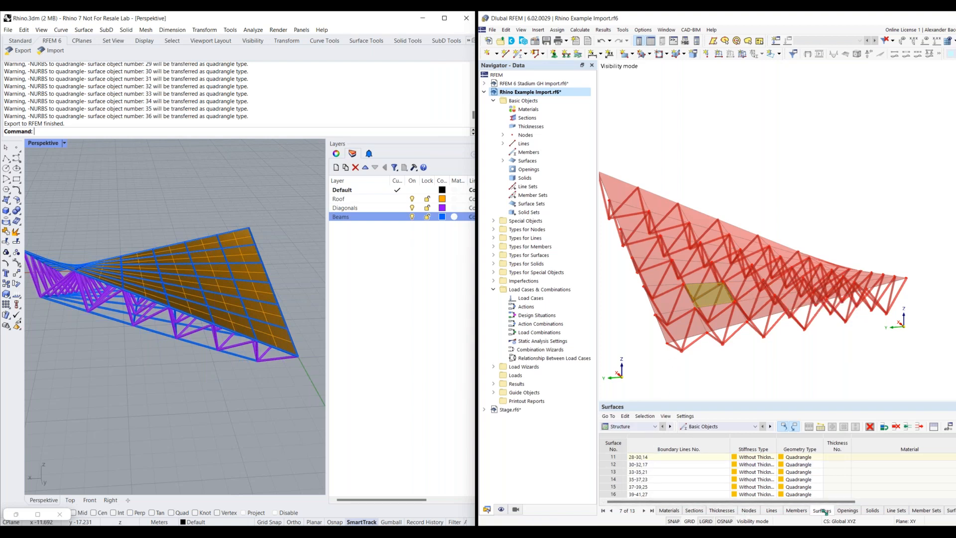
{"action": "left_click_drag", "start_coordinate": [811, 502], "coordinate": [927, 502]}
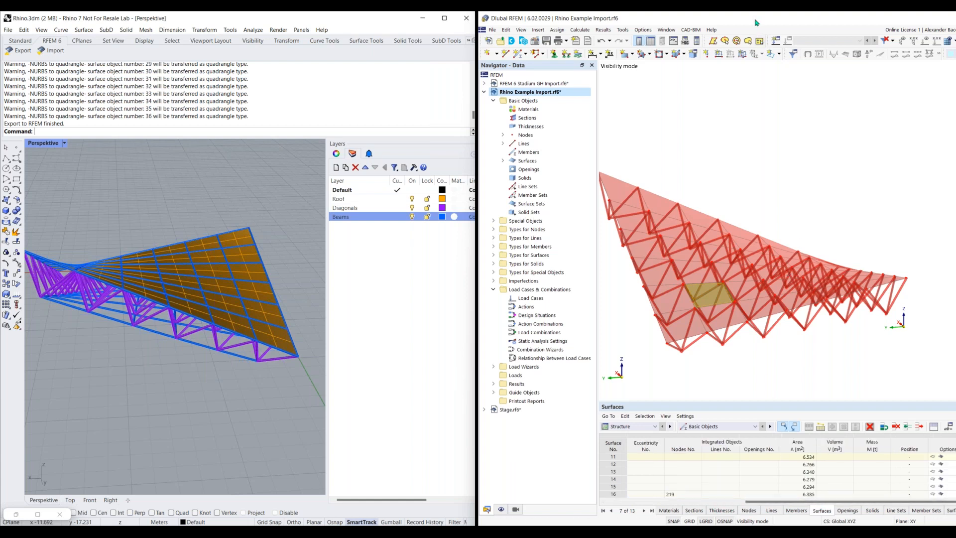
{"action": "left_click_drag", "start_coordinate": [745, 19], "coordinate": [955, 29]}
{"action": "left_click_drag", "start_coordinate": [778, 502], "coordinate": [945, 504]}
{"action": "scroll", "coordinate": [897, 470], "scroll_direction": "down", "scroll_amount": 3}
{"action": "scroll", "coordinate": [907, 475], "scroll_direction": "down", "scroll_amount": 4}
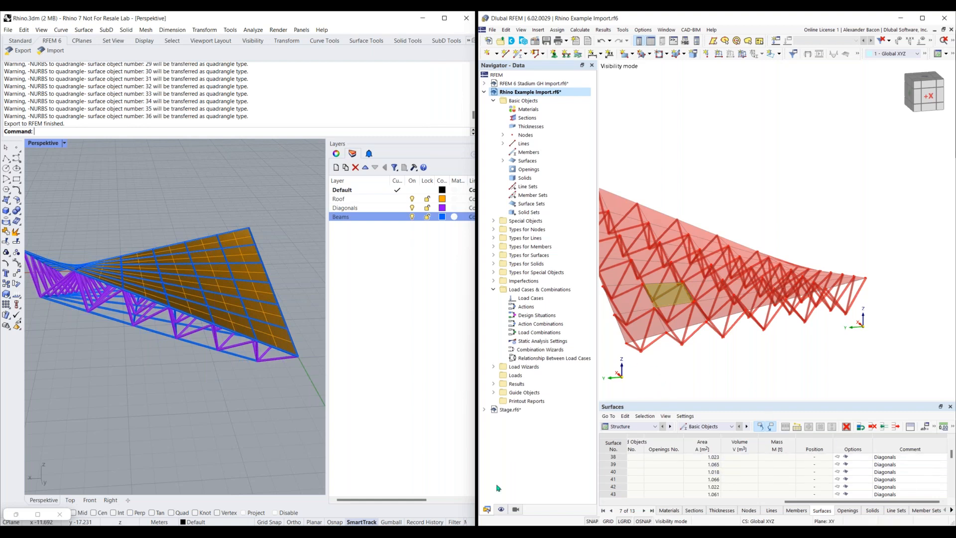
Step: Create an object selection named Roof for surfaces whose Comment equals Roof
{"action": "left_click", "coordinate": [516, 511]}
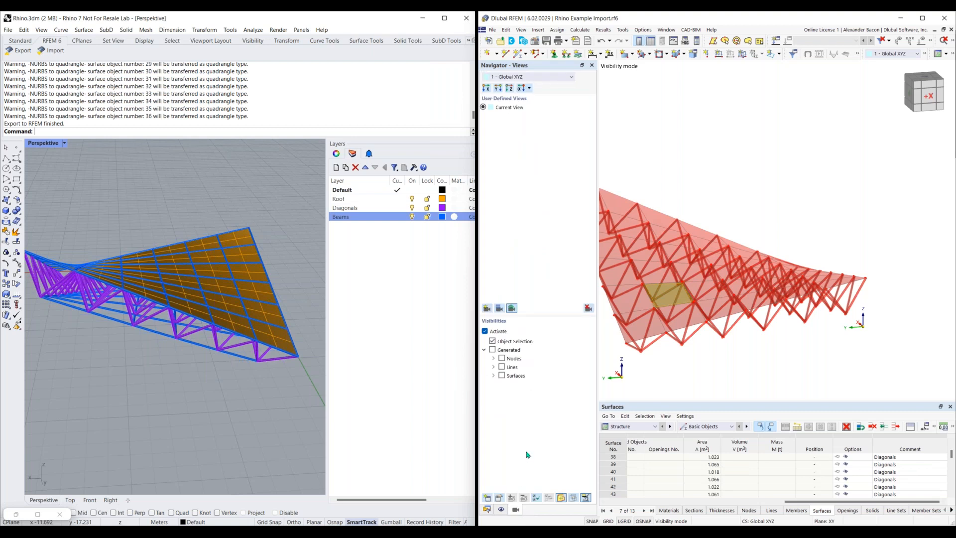
{"action": "left_click", "coordinate": [486, 499]}
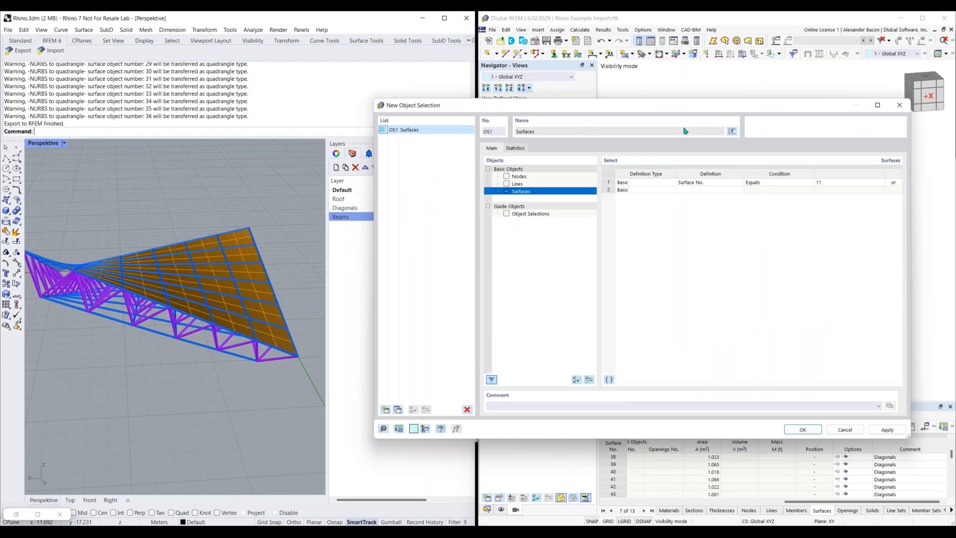
{"action": "left_click", "coordinate": [732, 131]}
{"action": "key", "text": "BackSpace"}
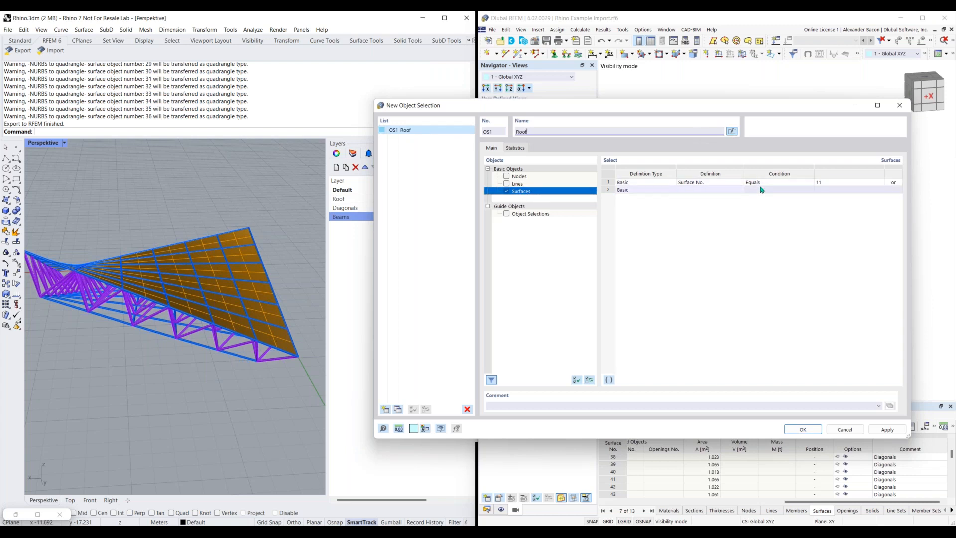
{"action": "left_click", "coordinate": [714, 185]}
{"action": "left_click", "coordinate": [720, 184]}
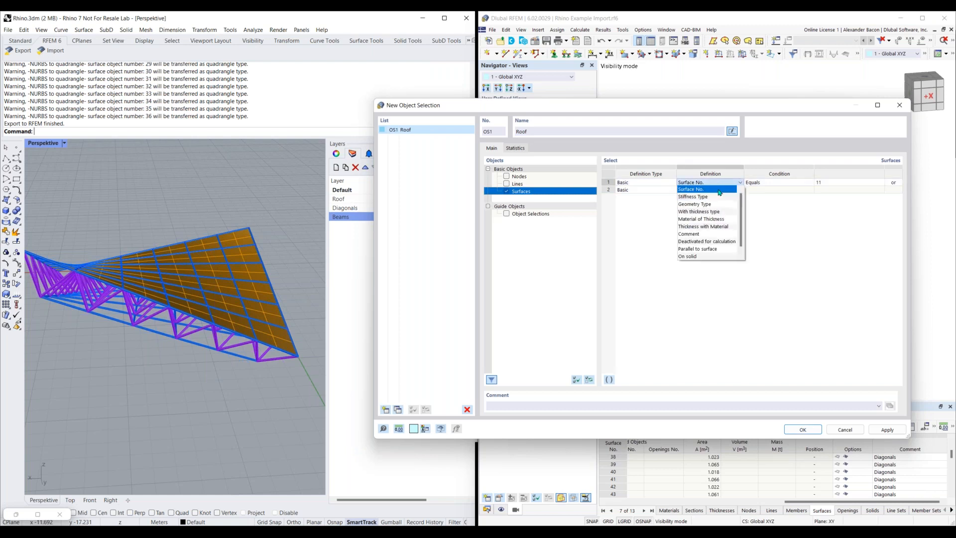
{"action": "left_click", "coordinate": [709, 234]}
{"action": "left_click", "coordinate": [846, 182]}
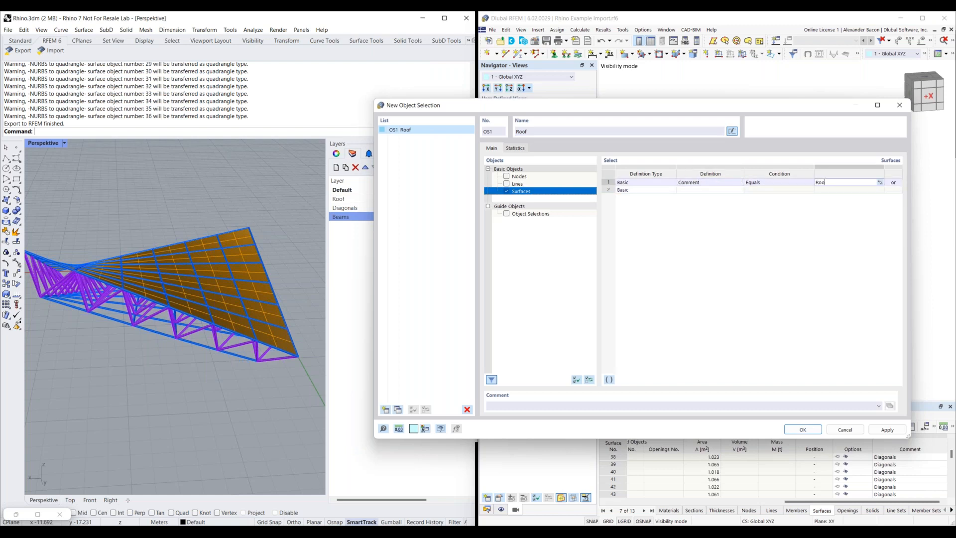
Step: Copy the Roof object selection, rename the copy Diagonals and set its Comment criterion to Diagonals
{"action": "left_click", "coordinate": [401, 413]}
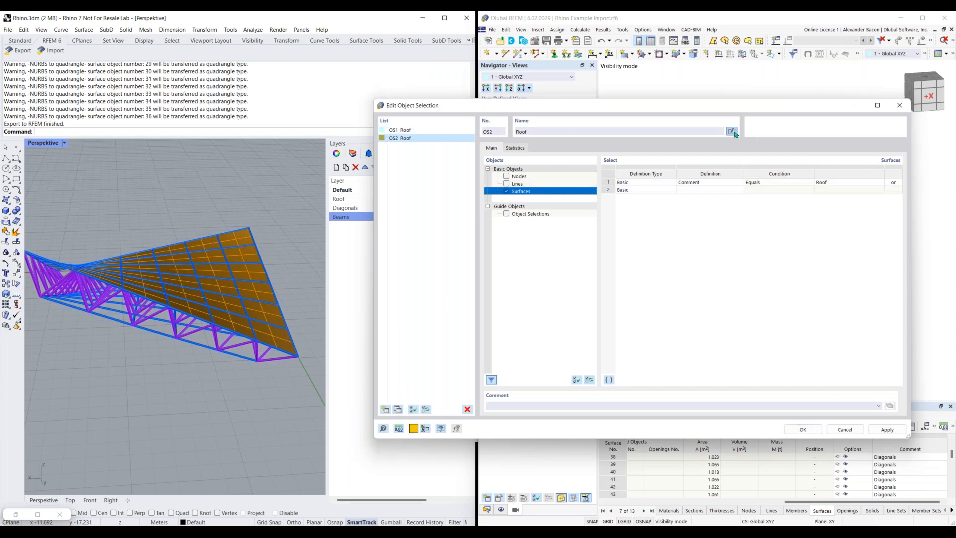
{"action": "double_click", "coordinate": [619, 132]}
{"action": "type", "text": "Roof"}
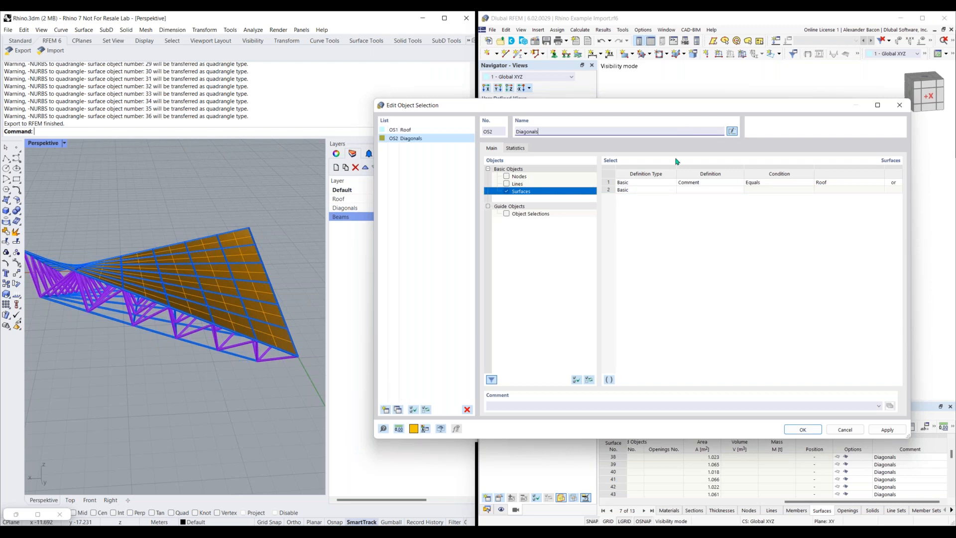
{"action": "left_click", "coordinate": [826, 185]}
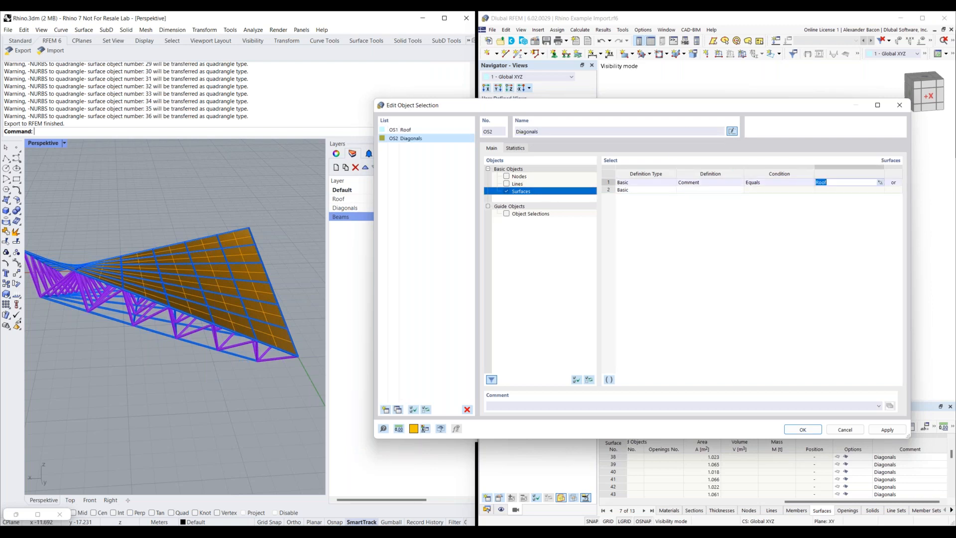
{"action": "key", "text": "BackSpace"}
{"action": "key", "text": "Return"}
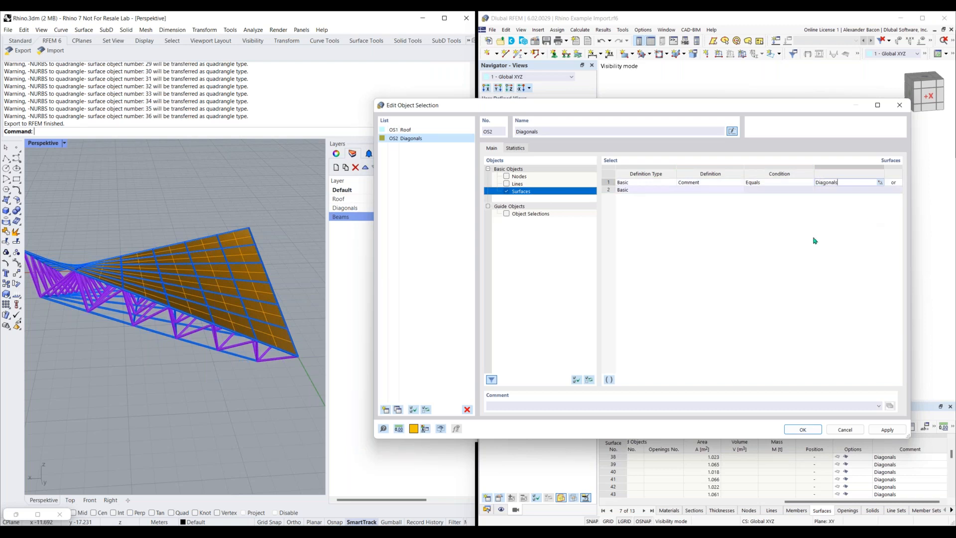
{"action": "left_click", "coordinate": [406, 141]}
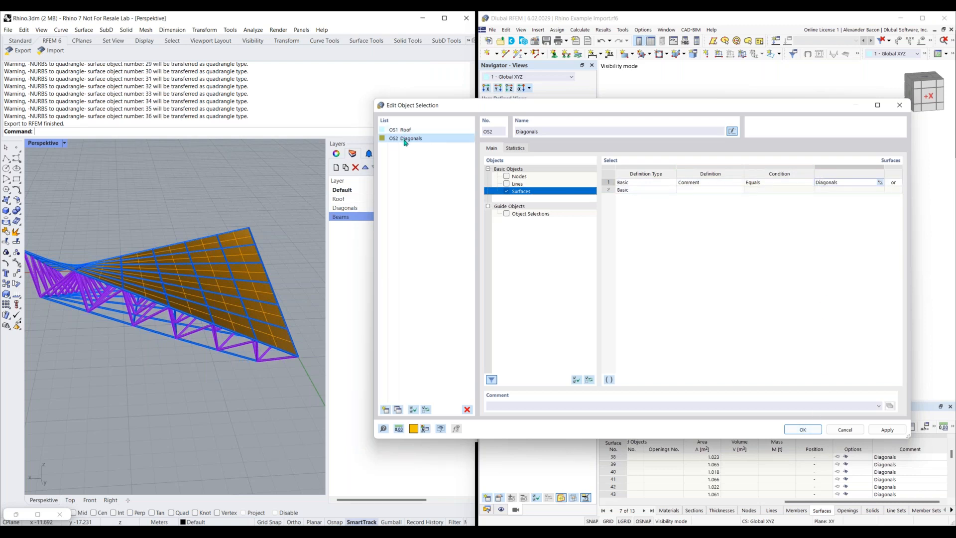
Step: Confirm the Diagonals object selection and check the Roof and Diagonals groups by toggling their visibility in the RFEM model
{"action": "key", "text": "Return"}
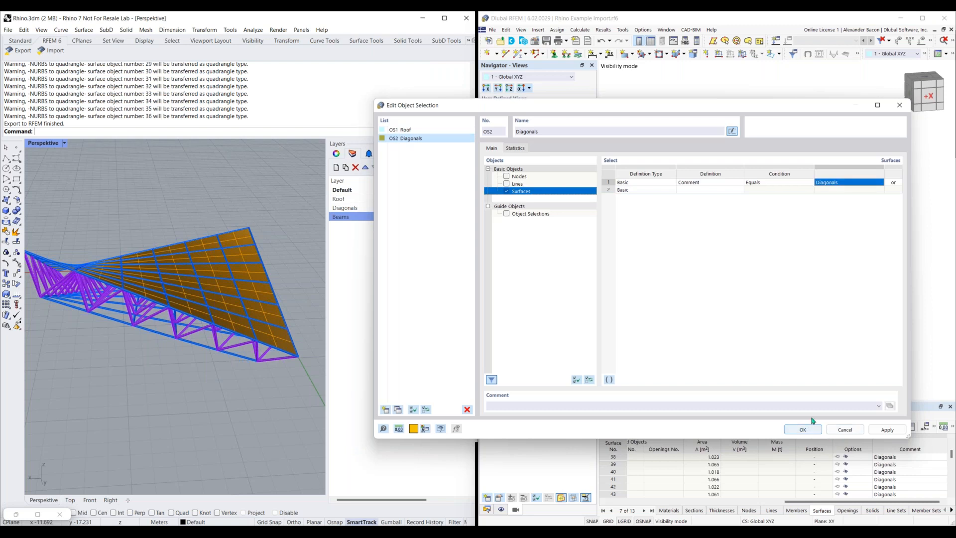
{"action": "left_click", "coordinate": [807, 428]}
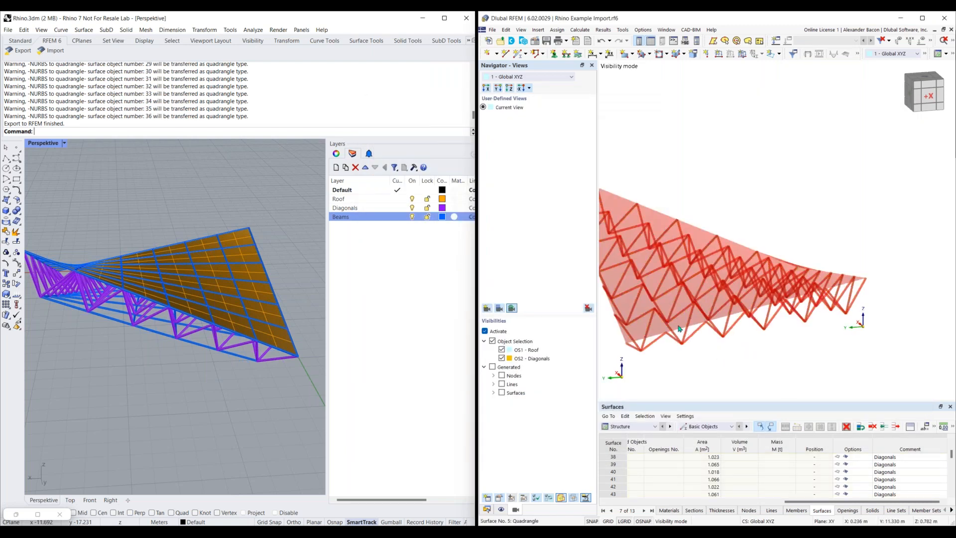
{"action": "left_click", "coordinate": [502, 350]}
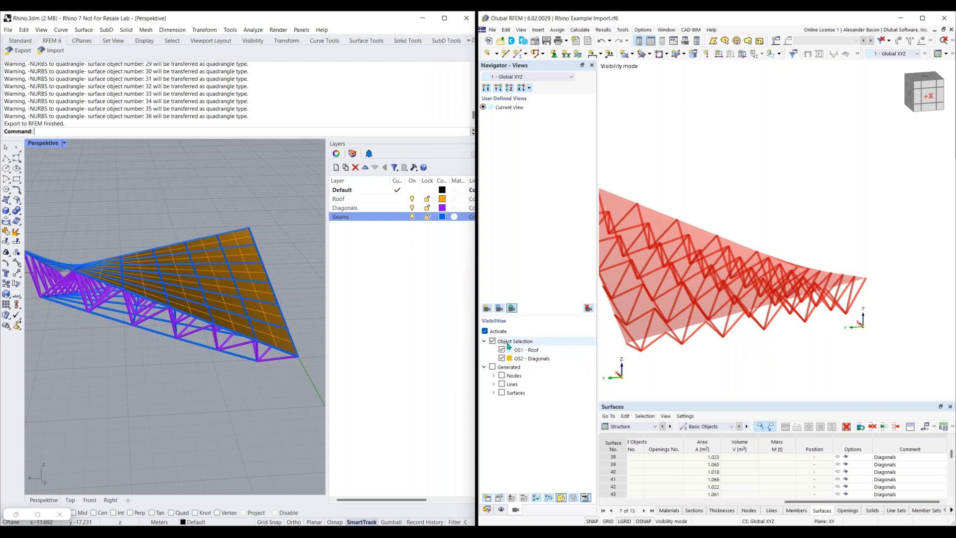
{"action": "left_click", "coordinate": [502, 350]}
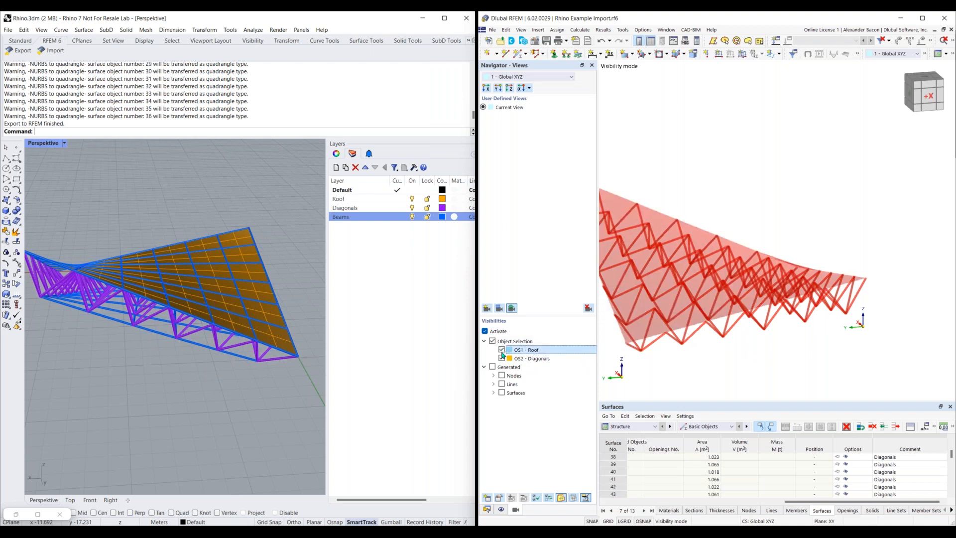
{"action": "left_click", "coordinate": [502, 358]}
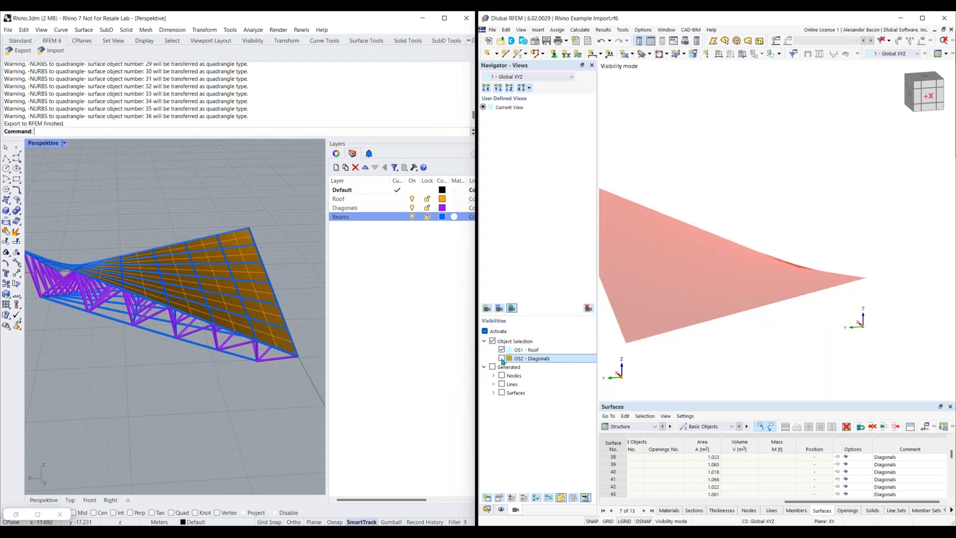
{"action": "left_click", "coordinate": [502, 359]}
{"action": "scroll", "coordinate": [720, 350], "scroll_direction": "up", "scroll_amount": 5}
{"action": "scroll", "coordinate": [732, 331], "scroll_direction": "down", "scroll_amount": 4}
{"action": "middle_click_drag", "start_coordinate": [732, 330], "coordinate": [757, 336], "text": "ctrl"}
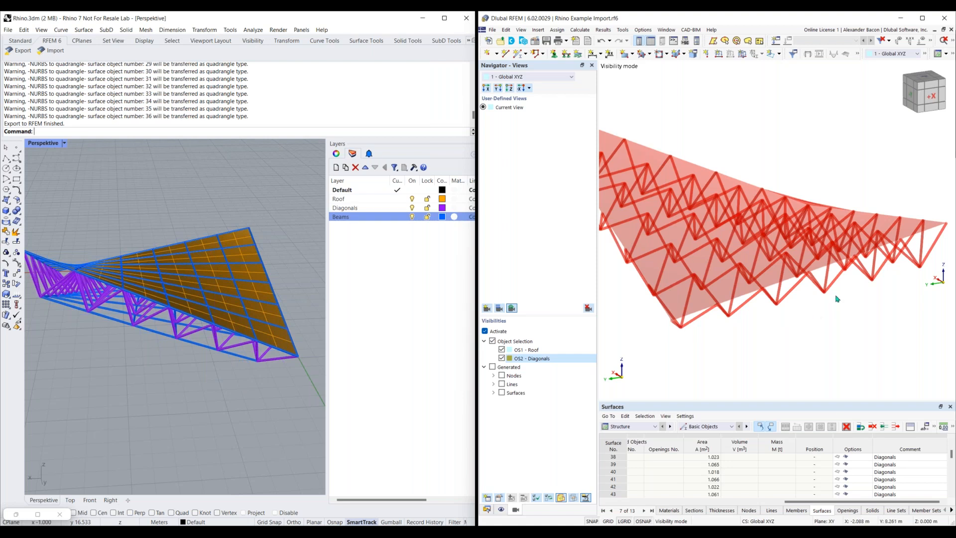
Step: Make the stadium roof model Stage.rf6 the active model in RFEM
{"action": "left_click", "coordinate": [487, 508]}
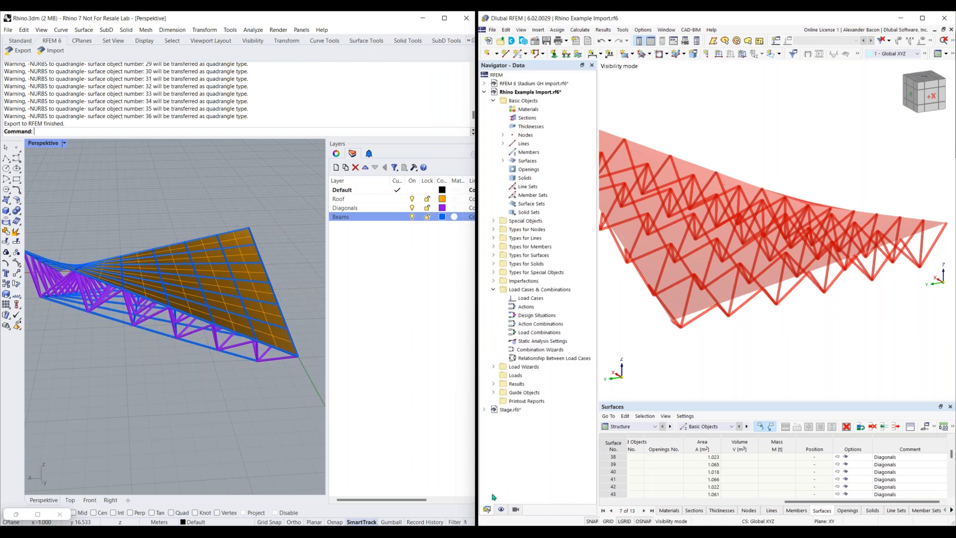
{"action": "left_click", "coordinate": [512, 410]}
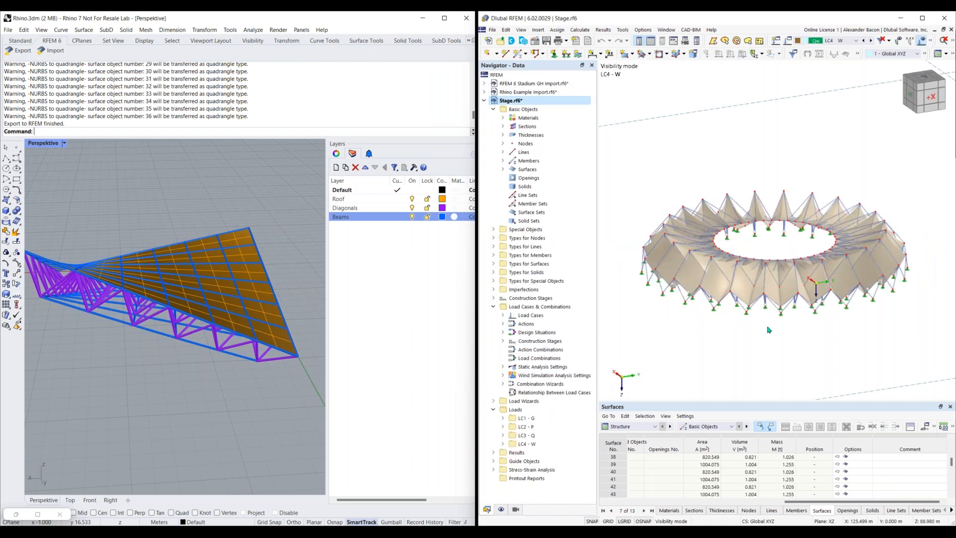
{"action": "middle_click_drag", "start_coordinate": [815, 269], "coordinate": [757, 272]}
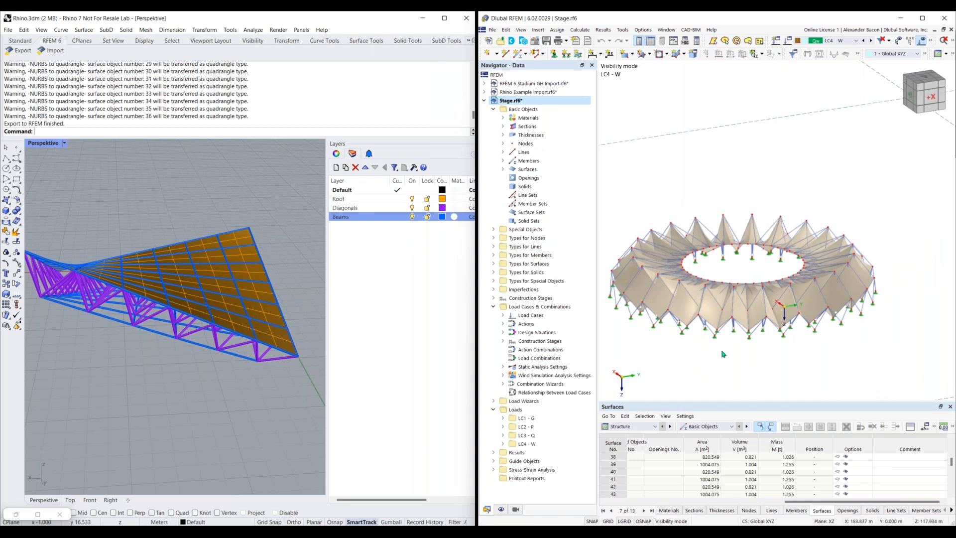
Step: Switch to Chrome and look through Dlubal's downloadable RFEM 6 tensile membrane structure models around Stadium Roof Made of Membranes
{"action": "key", "text": "super+Tab"}
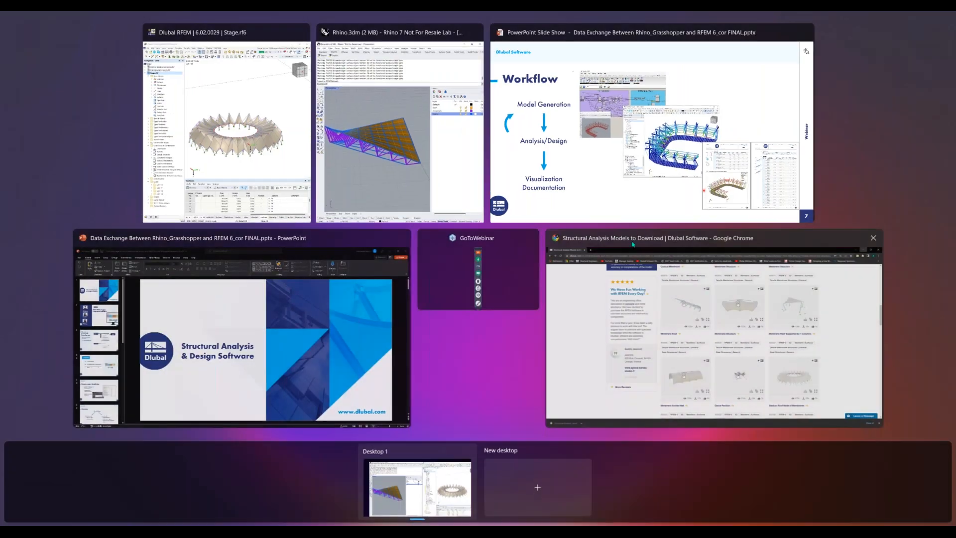
{"action": "left_click", "coordinate": [657, 332]}
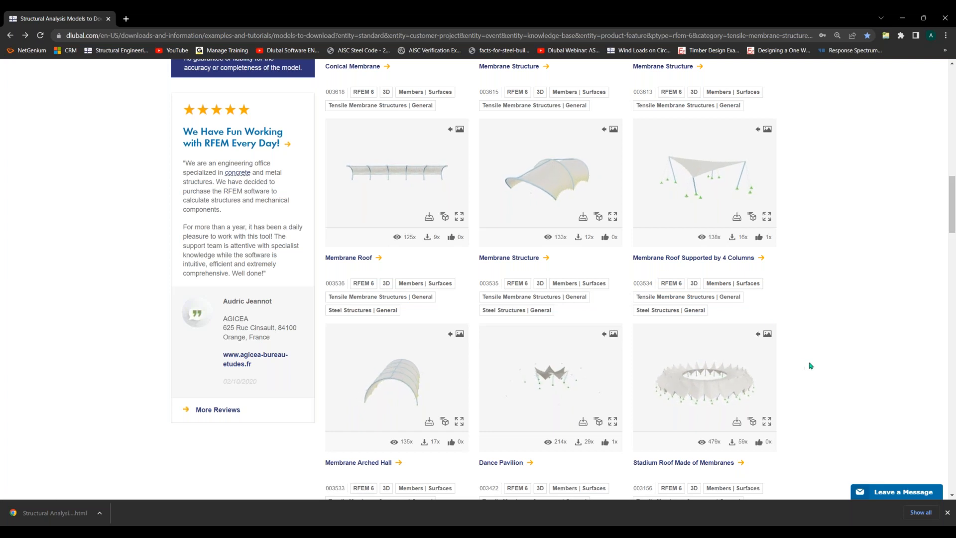
{"action": "scroll", "coordinate": [603, 311], "scroll_direction": "up", "scroll_amount": 1}
{"action": "scroll", "coordinate": [592, 305], "scroll_direction": "down", "scroll_amount": 1}
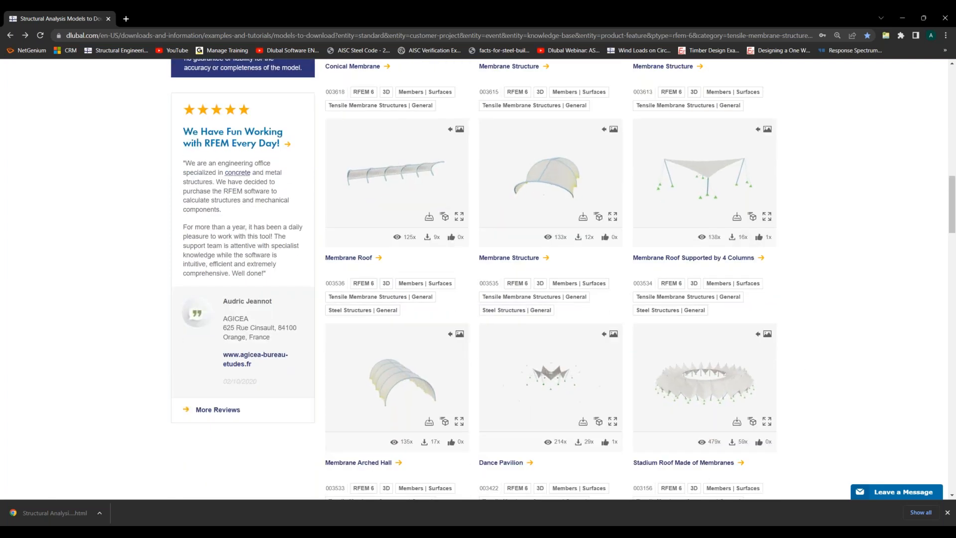
{"action": "scroll", "coordinate": [264, 92], "scroll_direction": "up", "scroll_amount": 5}
{"action": "scroll", "coordinate": [133, 133], "scroll_direction": "up", "scroll_amount": 1}
{"action": "scroll", "coordinate": [860, 337], "scroll_direction": "down", "scroll_amount": 2}
{"action": "scroll", "coordinate": [852, 328], "scroll_direction": "up", "scroll_amount": 3}
{"action": "scroll", "coordinate": [837, 298], "scroll_direction": "up", "scroll_amount": 5}
{"action": "scroll", "coordinate": [822, 299], "scroll_direction": "down", "scroll_amount": 10}
{"action": "scroll", "coordinate": [817, 318], "scroll_direction": "down", "scroll_amount": 15}
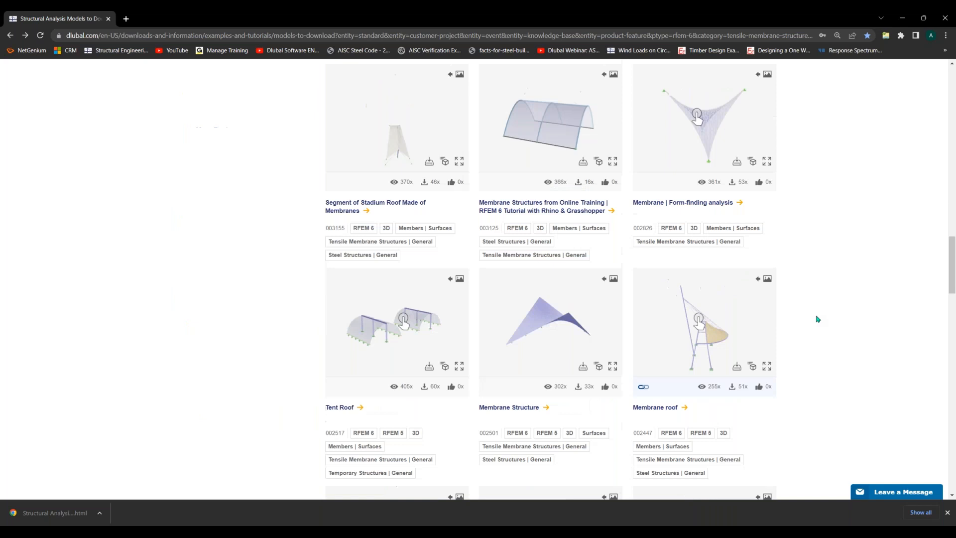
{"action": "scroll", "coordinate": [811, 336], "scroll_direction": "up", "scroll_amount": 10}
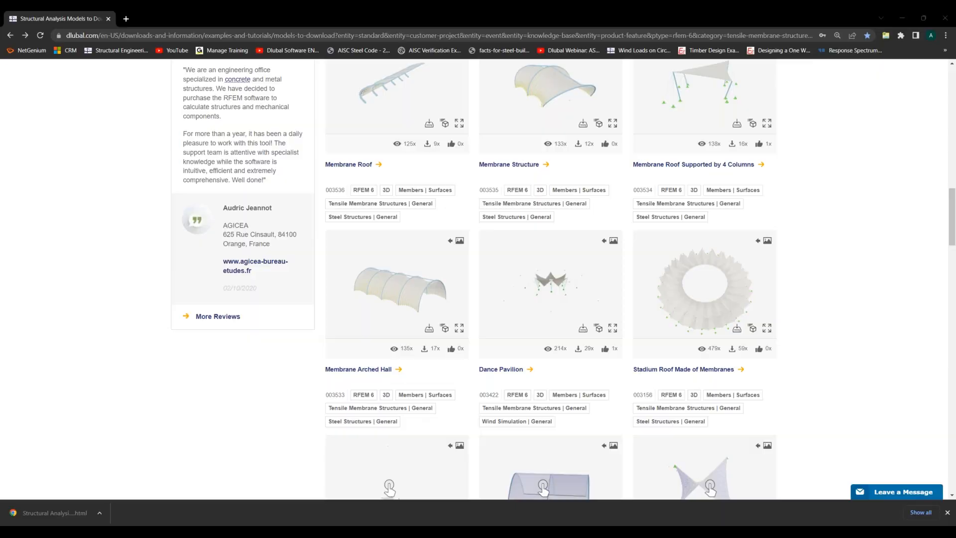
Step: Return to Rhino and delete all surfaces of the existing roof structure from the model
{"action": "key", "text": "super+Tab"}
{"action": "left_click", "coordinate": [593, 146]}
{"action": "key", "text": "super+Tab"}
{"action": "left_click", "coordinate": [709, 158]}
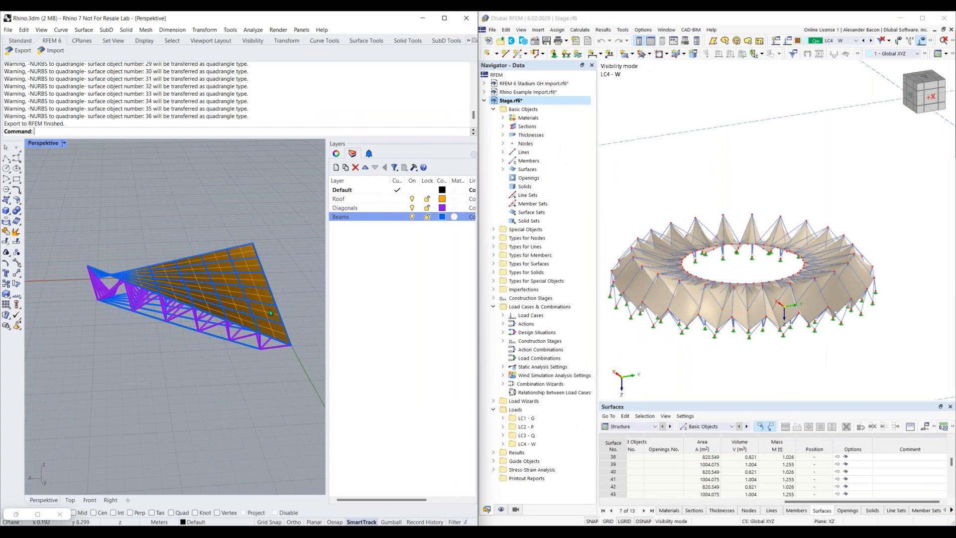
{"action": "left_click_drag", "start_coordinate": [297, 209], "coordinate": [45, 406]}
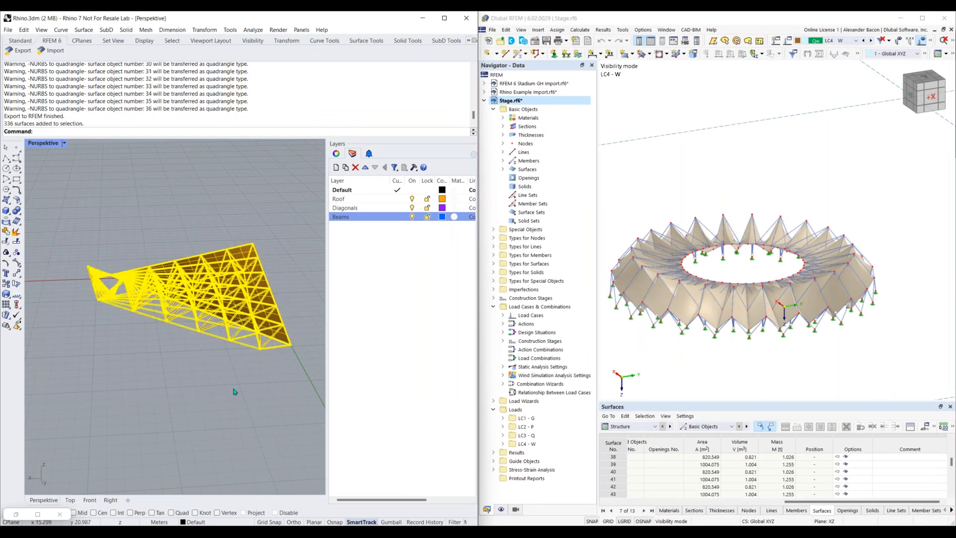
{"action": "key", "text": "Delete"}
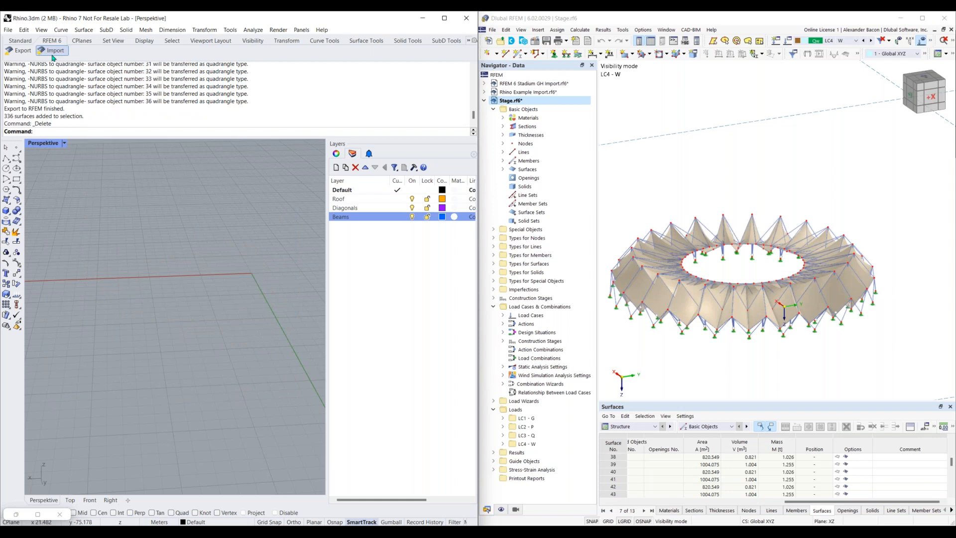
Step: Import the Stage.rf6 model from RFEM into Rhino with the Z axis flipped, onto the specific layer Roof
{"action": "left_click", "coordinate": [53, 51]}
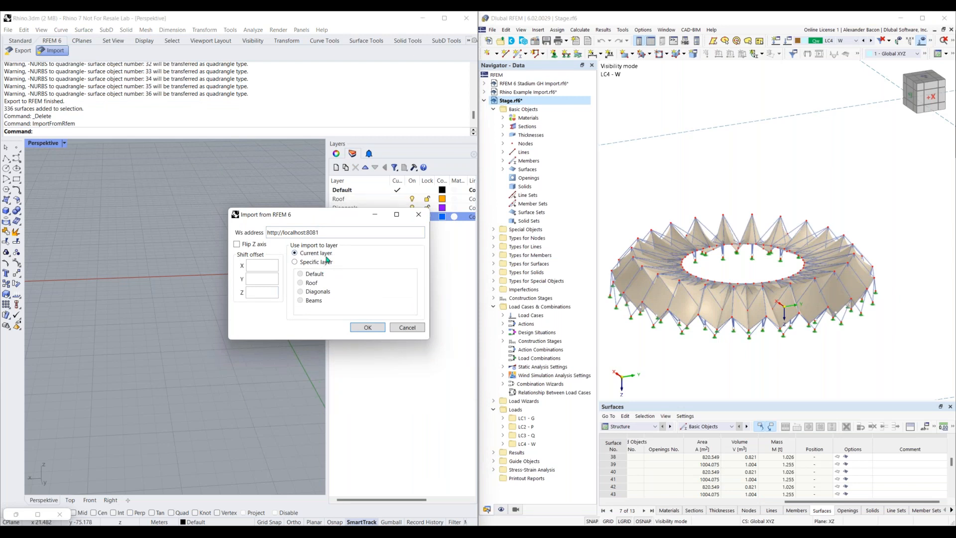
{"action": "left_click", "coordinate": [238, 245]}
{"action": "left_click", "coordinate": [313, 264]}
{"action": "left_click", "coordinate": [302, 283]}
{"action": "left_click", "coordinate": [368, 328]}
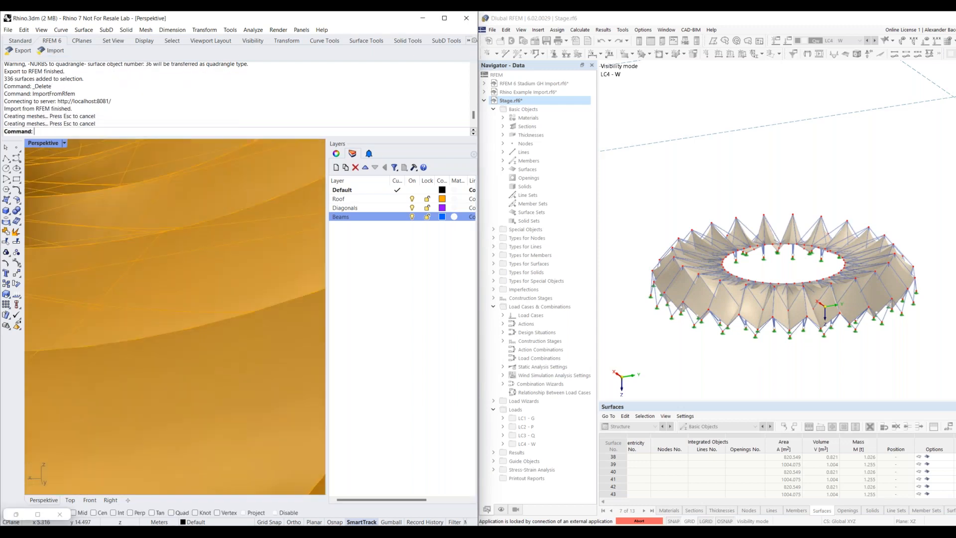
Step: Abort the external connection that locks the Stage.rf6 model in RFEM after the import
{"action": "scroll", "coordinate": [211, 369], "scroll_direction": "down", "scroll_amount": 8}
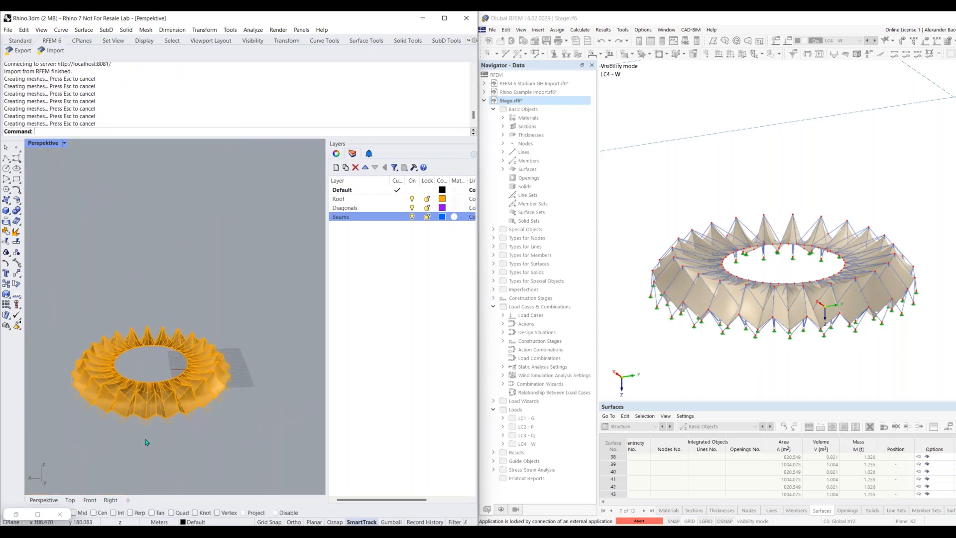
{"action": "scroll", "coordinate": [169, 424], "scroll_direction": "up", "scroll_amount": 5}
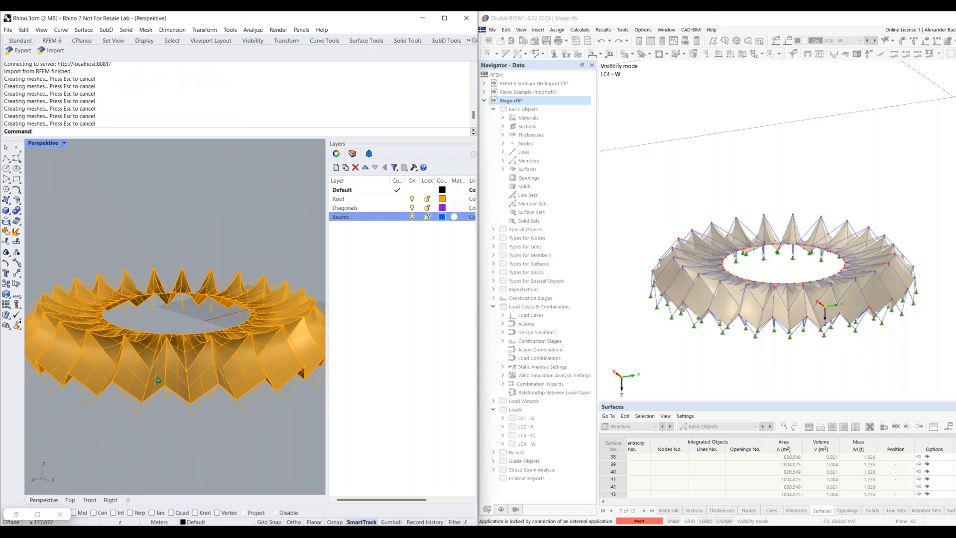
{"action": "left_click", "coordinate": [639, 521]}
{"action": "left_click", "coordinate": [798, 315]}
{"action": "left_click", "coordinate": [796, 315]}
Step: Select individual surfaces of the imported stadium roof in Rhino and examine their geometry
{"action": "left_click", "coordinate": [174, 377]}
{"action": "right_click_drag", "start_coordinate": [182, 363], "coordinate": [148, 390]}
{"action": "scroll", "coordinate": [148, 390], "scroll_direction": "up", "scroll_amount": 3}
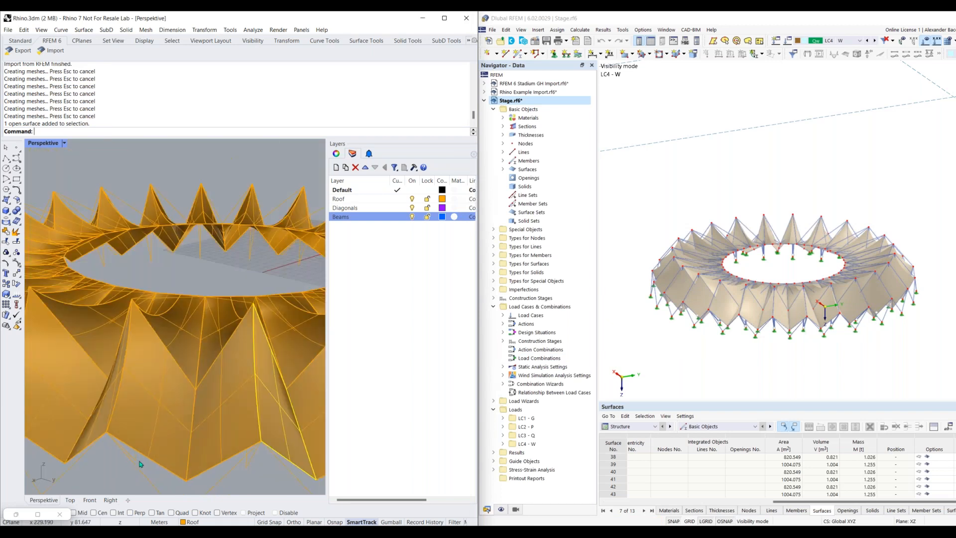
{"action": "left_click", "coordinate": [141, 423]}
{"action": "right_click_drag", "start_coordinate": [158, 422], "coordinate": [167, 378]}
{"action": "scroll", "coordinate": [166, 379], "scroll_direction": "down", "scroll_amount": 4}
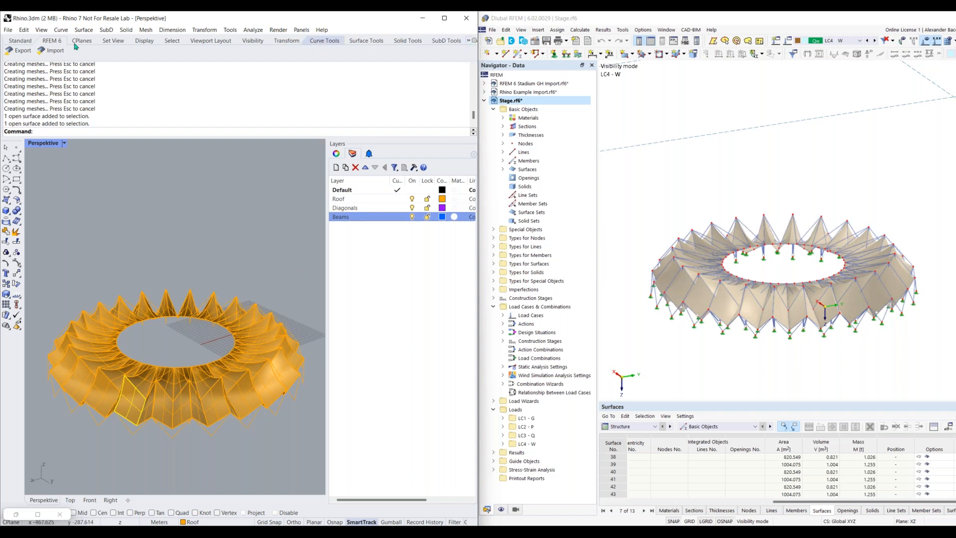
Step: Launch Grasshopper from Rhino and maximize its window
{"action": "left_click", "coordinate": [20, 41]}
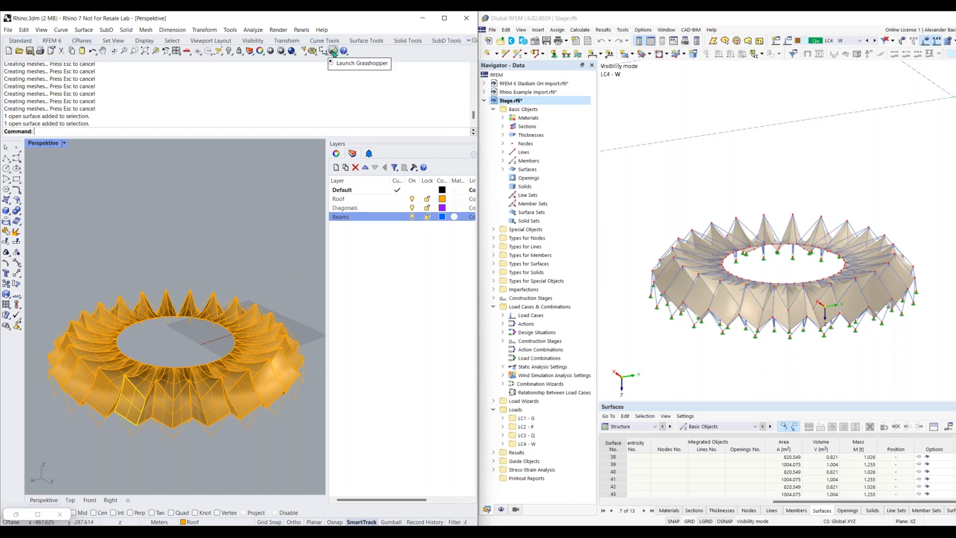
{"action": "left_click", "coordinate": [333, 52]}
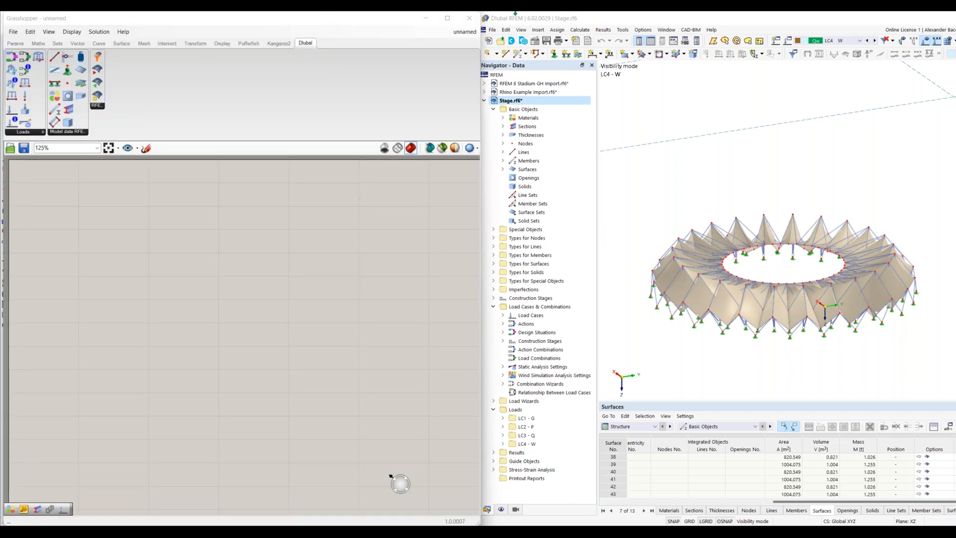
{"action": "left_click", "coordinate": [447, 17]}
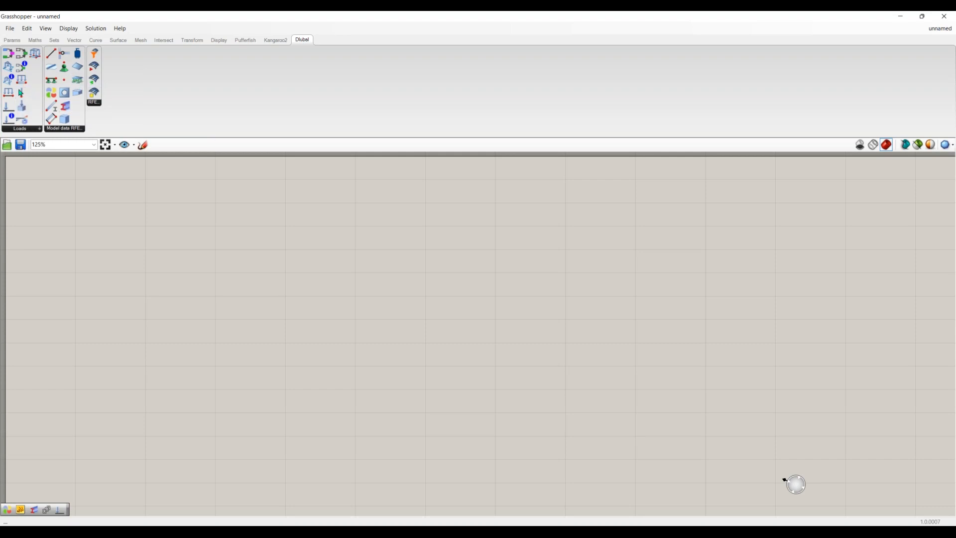
Step: Examine the components offered in the Dlubal plug-in's Loads and Model data groups
{"action": "left_click", "coordinate": [29, 131]}
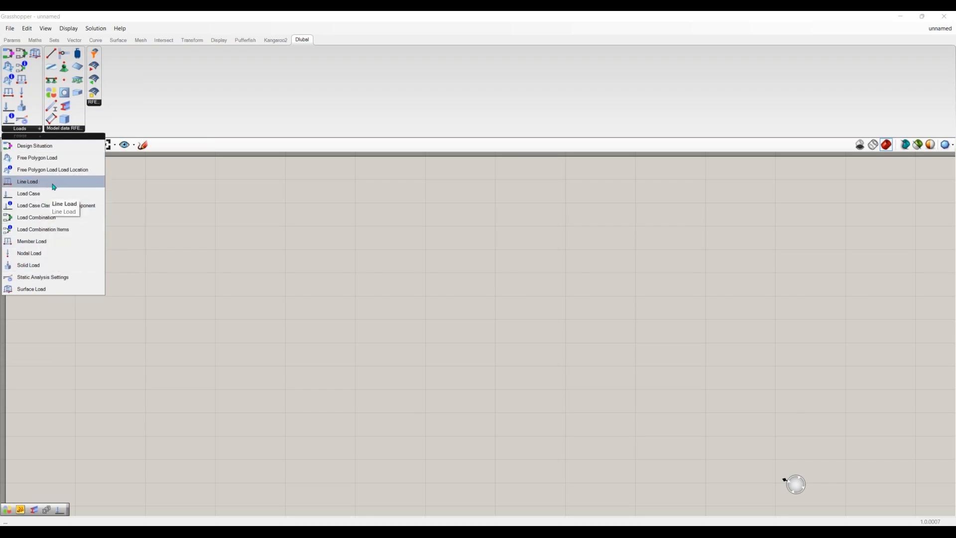
{"action": "left_click", "coordinate": [69, 129]}
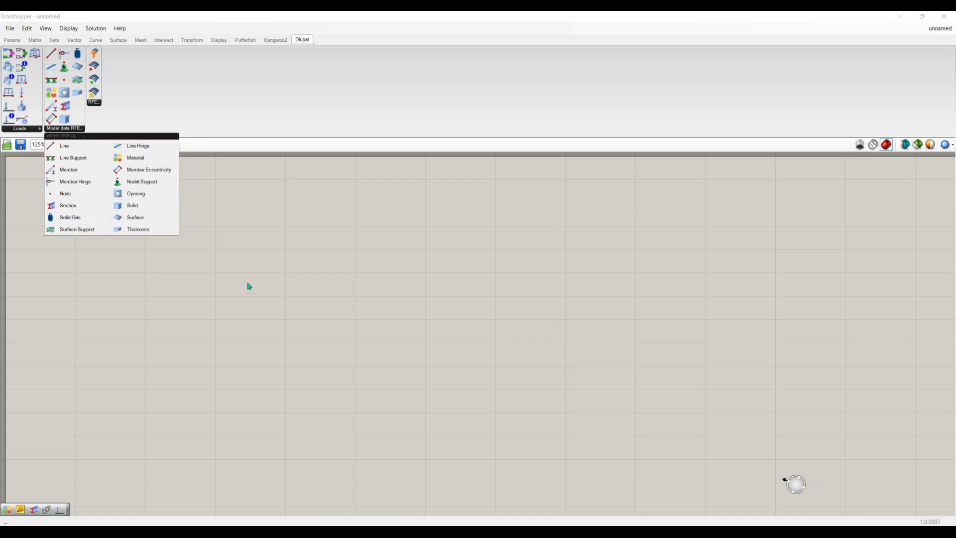
{"action": "left_click", "coordinate": [101, 106]}
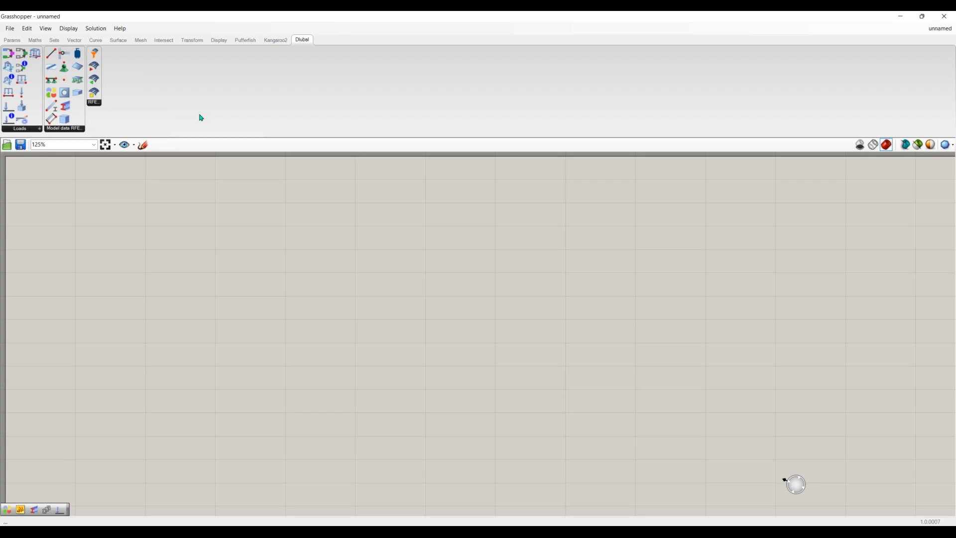
Step: Place a Dlubal Member component on the Grasshopper canvas and expand its additional inputs
{"action": "left_click_drag", "start_coordinate": [51, 110], "coordinate": [379, 294]}
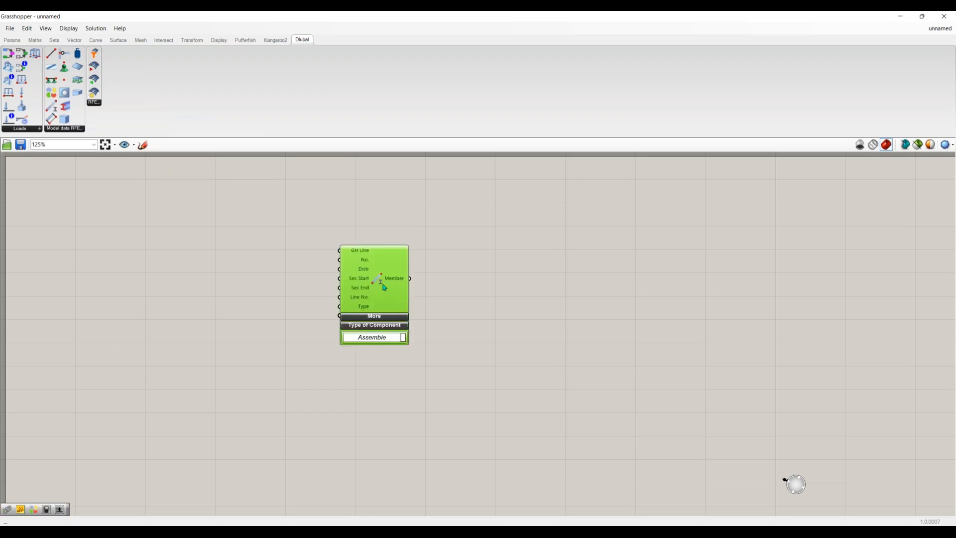
{"action": "left_click", "coordinate": [421, 302]}
{"action": "scroll", "coordinate": [377, 291], "scroll_direction": "up", "scroll_amount": 4}
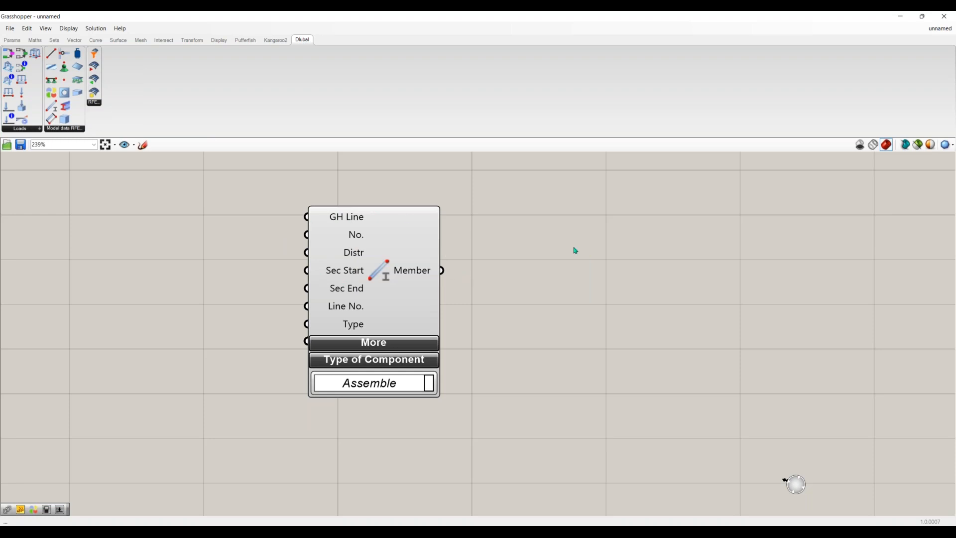
{"action": "left_click", "coordinate": [386, 348]}
{"action": "scroll", "coordinate": [460, 387], "scroll_direction": "down", "scroll_amount": 2}
{"action": "right_click_drag", "start_coordinate": [398, 385], "coordinate": [397, 348]}
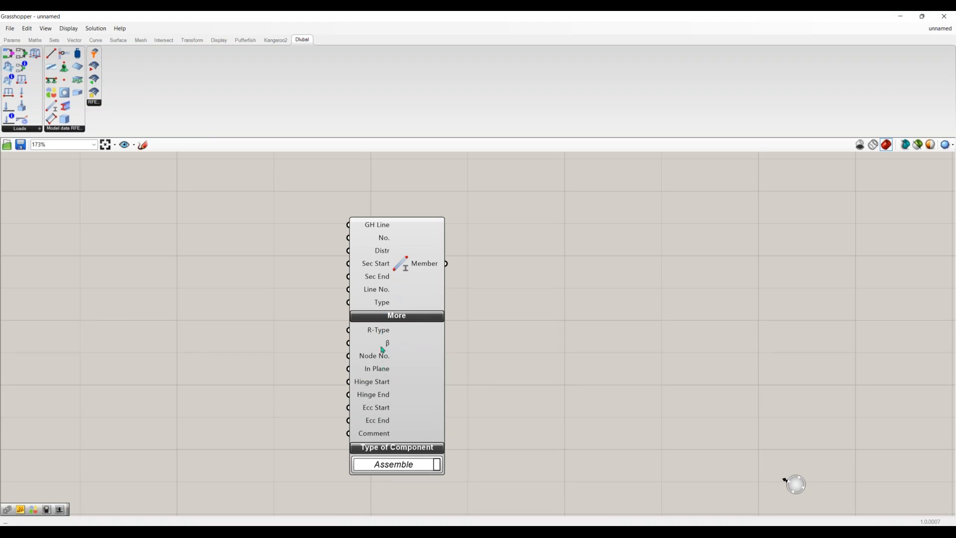
{"action": "mouse_move", "coordinate": [381, 421]}
{"action": "right_click_drag", "start_coordinate": [506, 432], "coordinate": [506, 402]}
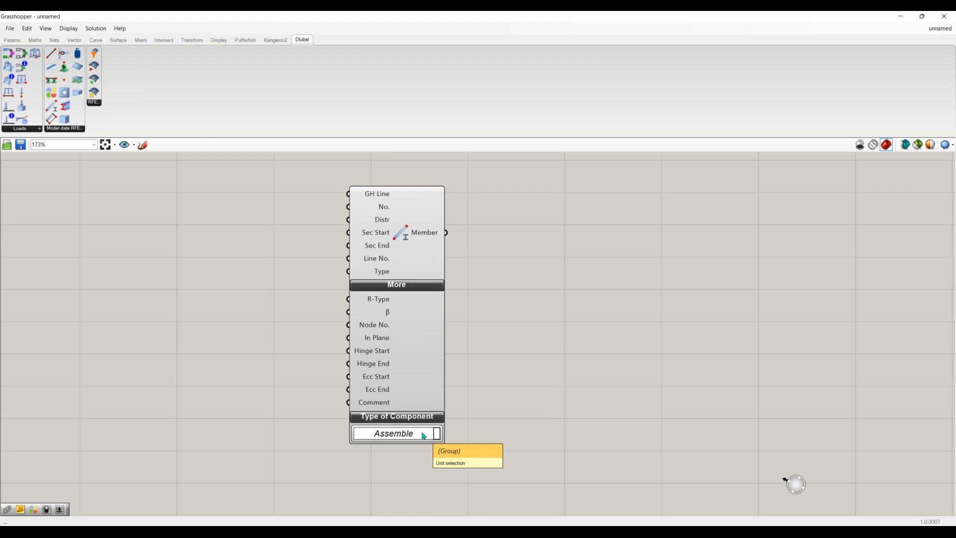
Step: Set the Member component's type to Extract, and delete the component from the canvas
{"action": "left_click", "coordinate": [424, 436]}
{"action": "left_click", "coordinate": [414, 447]}
{"action": "right_click_drag", "start_coordinate": [515, 289], "coordinate": [509, 354]}
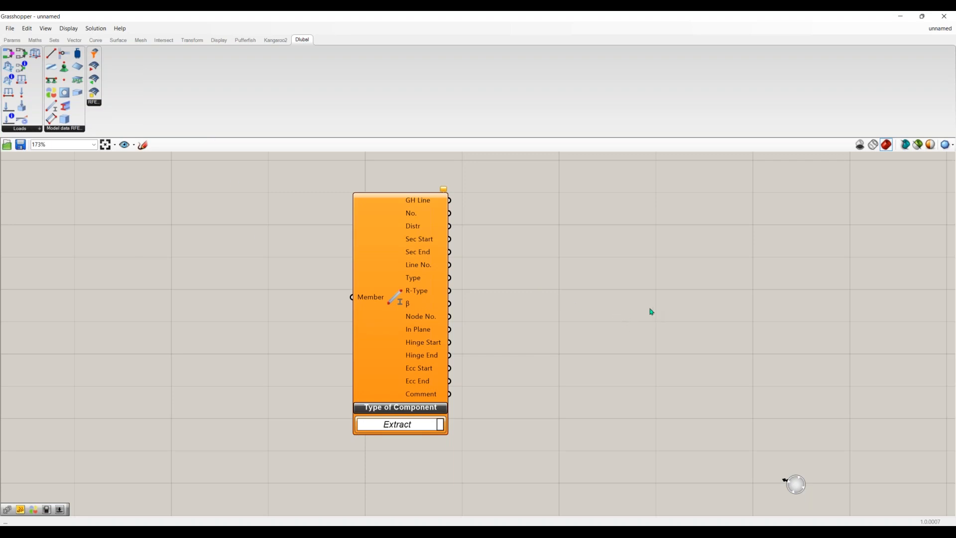
{"action": "left_click", "coordinate": [387, 241]}
{"action": "key", "text": "Delete"}
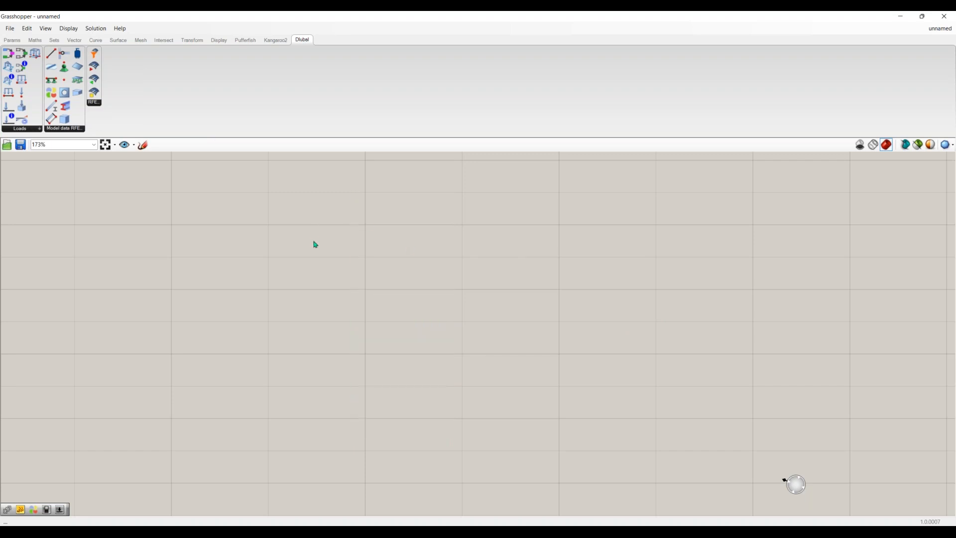
Step: Open the recent definition Webinar Start FINAL.gh
{"action": "left_click", "coordinate": [9, 28]}
{"action": "mouse_move", "coordinate": [58, 67]}
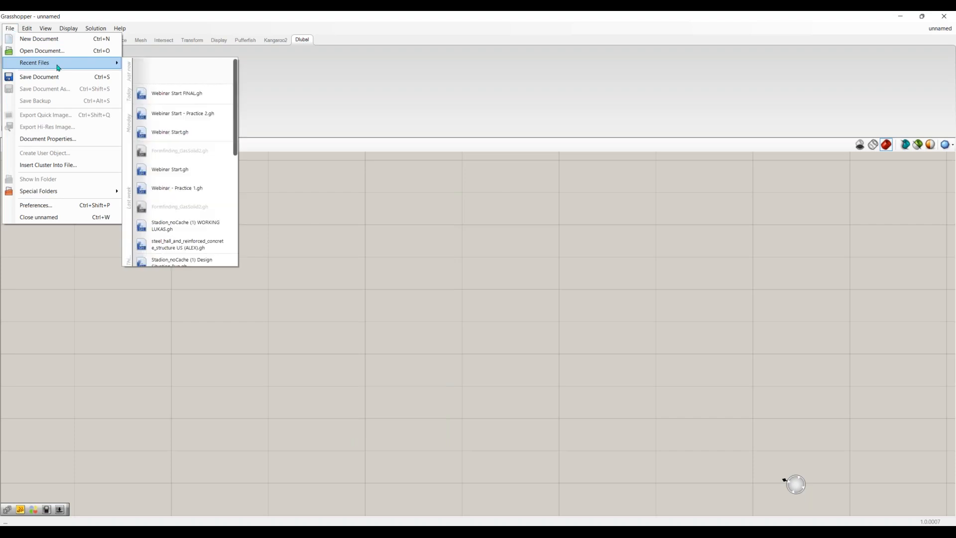
{"action": "left_click", "coordinate": [184, 95]}
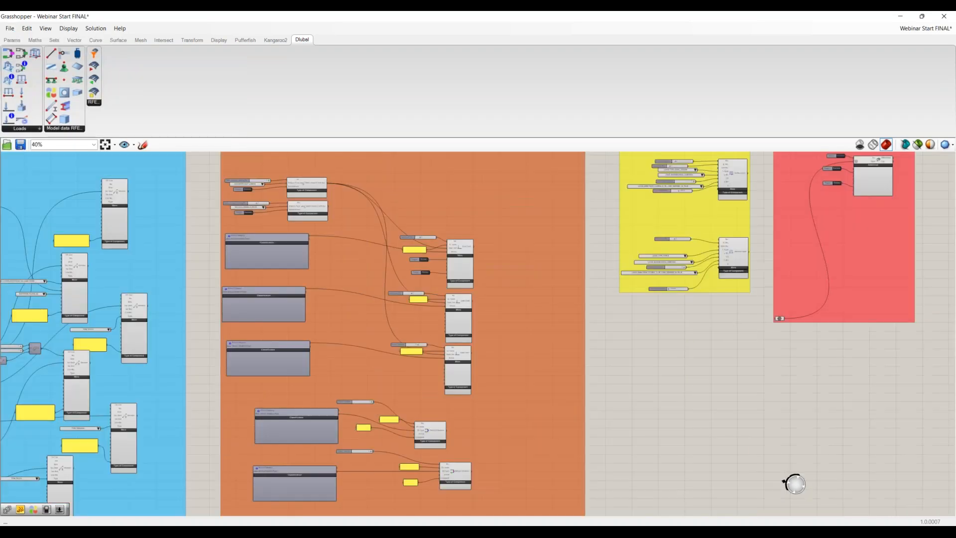
Step: Examine the overall definition layout and the component network inside the GH-Geometry group
{"action": "right_click_drag", "start_coordinate": [225, 317], "coordinate": [494, 325]}
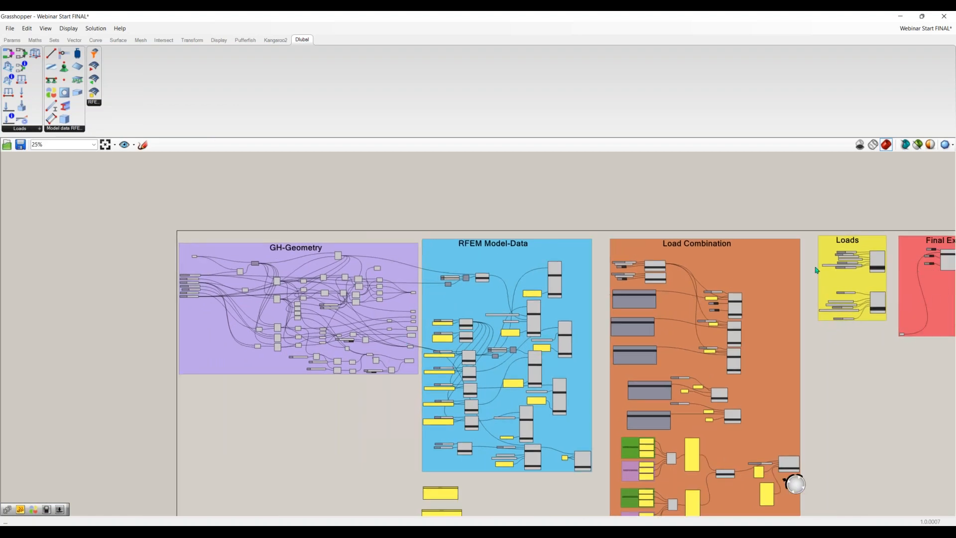
{"action": "scroll", "coordinate": [281, 298], "scroll_direction": "up", "scroll_amount": 5}
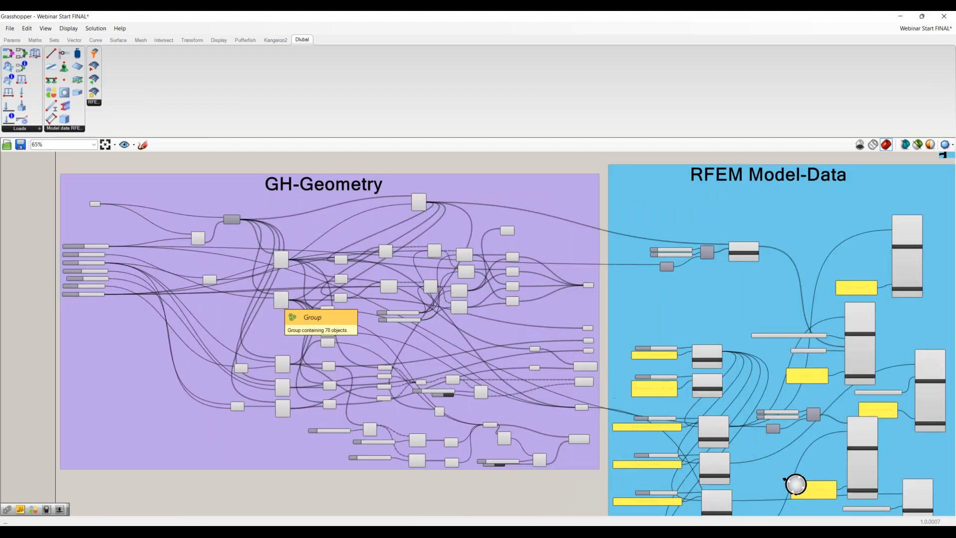
{"action": "scroll", "coordinate": [292, 293], "scroll_direction": "up", "scroll_amount": 1}
{"action": "right_click_drag", "start_coordinate": [292, 293], "coordinate": [329, 332]}
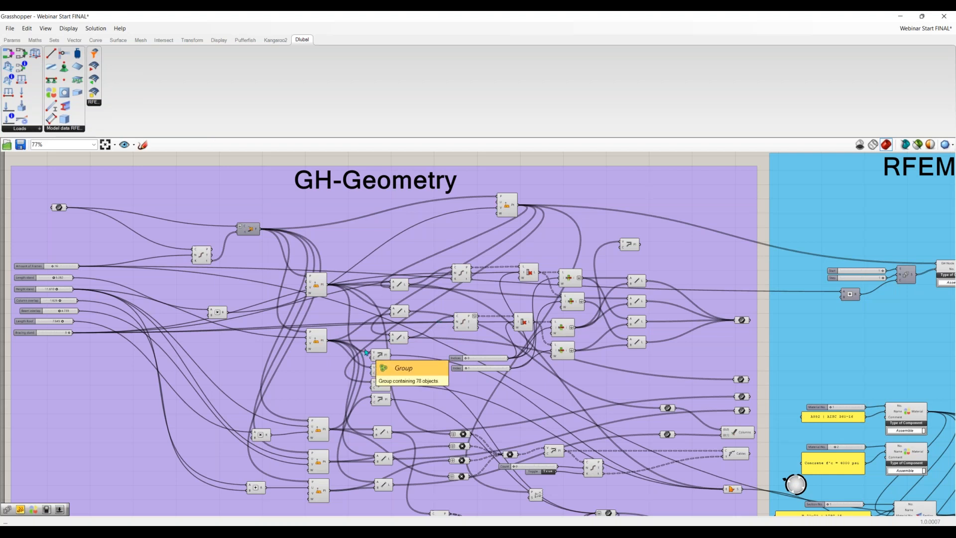
{"action": "right_click_drag", "start_coordinate": [600, 375], "coordinate": [435, 339]}
{"action": "scroll", "coordinate": [498, 332], "scroll_direction": "down", "scroll_amount": 1}
{"action": "right_click_drag", "start_coordinate": [672, 318], "coordinate": [231, 320]}
{"action": "scroll", "coordinate": [484, 313], "scroll_direction": "up", "scroll_amount": 1}
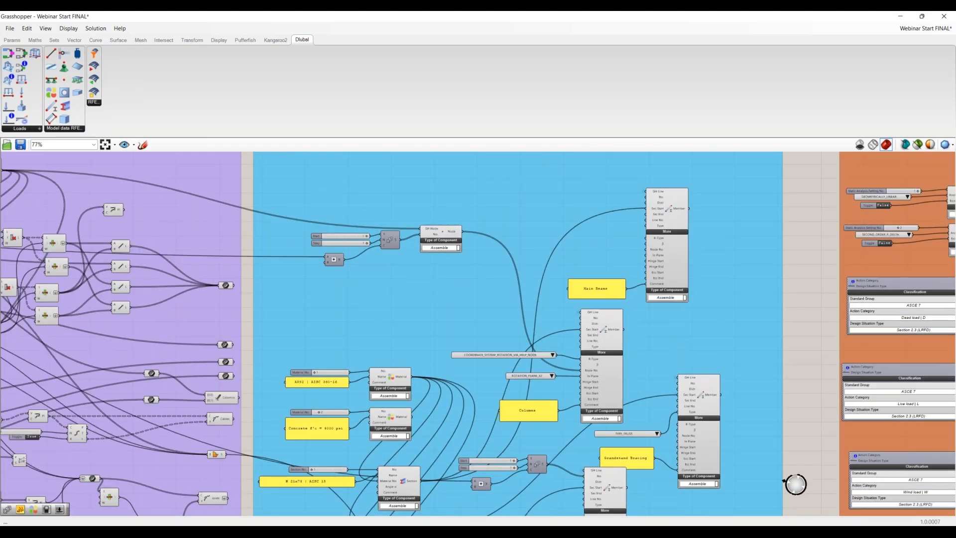
Step: Look through the RFEM Model-Data, Load Combination, Loads and Final Export groups in sequence
{"action": "right_click_drag", "start_coordinate": [483, 314], "coordinate": [389, 314]}
{"action": "scroll", "coordinate": [387, 314], "scroll_direction": "down", "scroll_amount": 2}
{"action": "right_click_drag", "start_coordinate": [847, 286], "coordinate": [508, 285]}
{"action": "scroll", "coordinate": [560, 313], "scroll_direction": "up", "scroll_amount": 2}
{"action": "right_click_drag", "start_coordinate": [540, 237], "coordinate": [410, 301]}
{"action": "right_click_drag", "start_coordinate": [733, 305], "coordinate": [423, 352]}
{"action": "scroll", "coordinate": [600, 315], "scroll_direction": "up", "scroll_amount": 1}
{"action": "scroll", "coordinate": [618, 337], "scroll_direction": "up", "scroll_amount": 1}
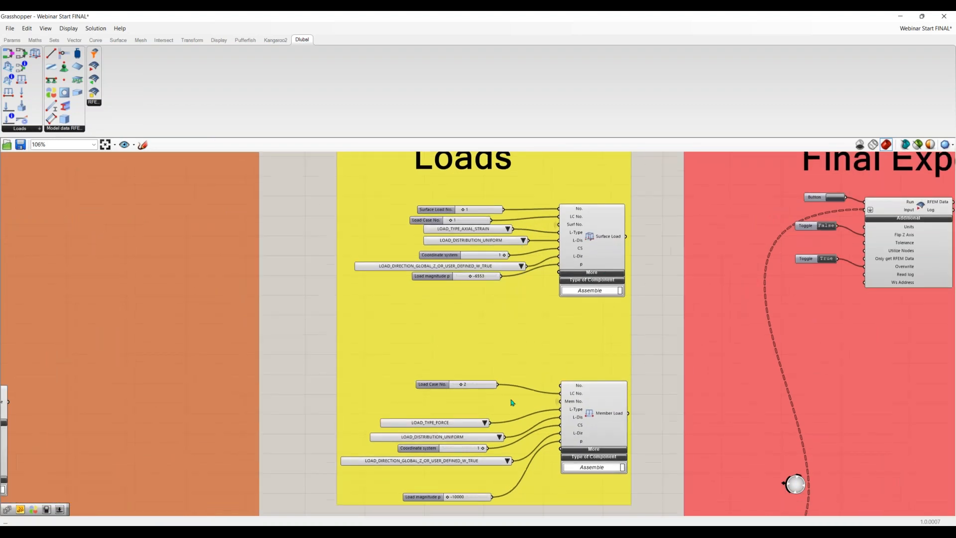
{"action": "scroll", "coordinate": [561, 304], "scroll_direction": "down", "scroll_amount": 1}
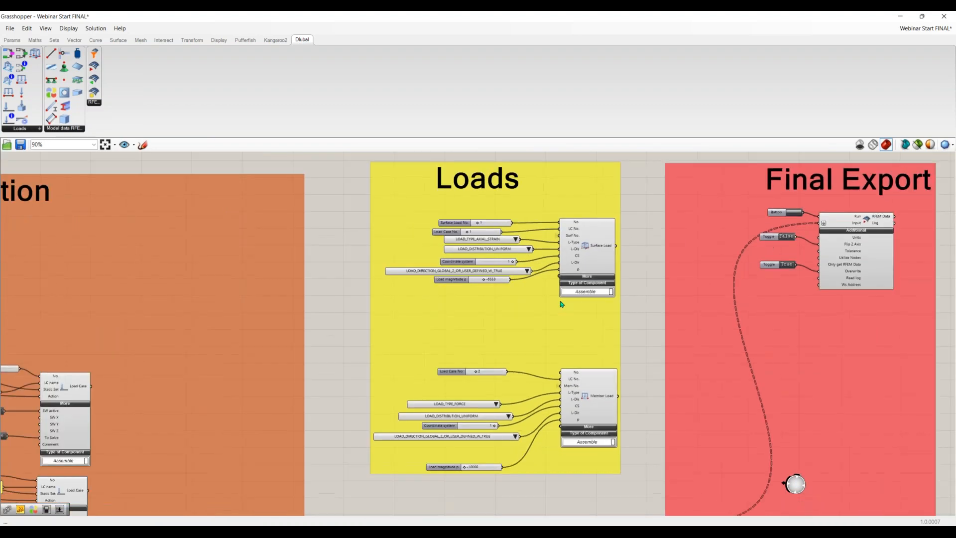
{"action": "right_click_drag", "start_coordinate": [882, 361], "coordinate": [626, 358]}
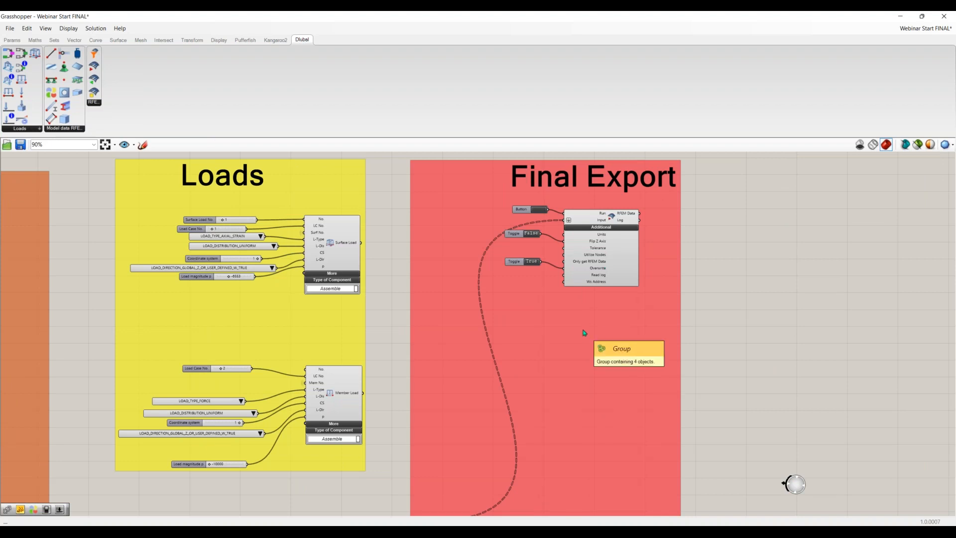
Step: Review the groups in reverse order from Final Export back to GH-Geometry
{"action": "scroll", "coordinate": [531, 332], "scroll_direction": "down", "scroll_amount": 2}
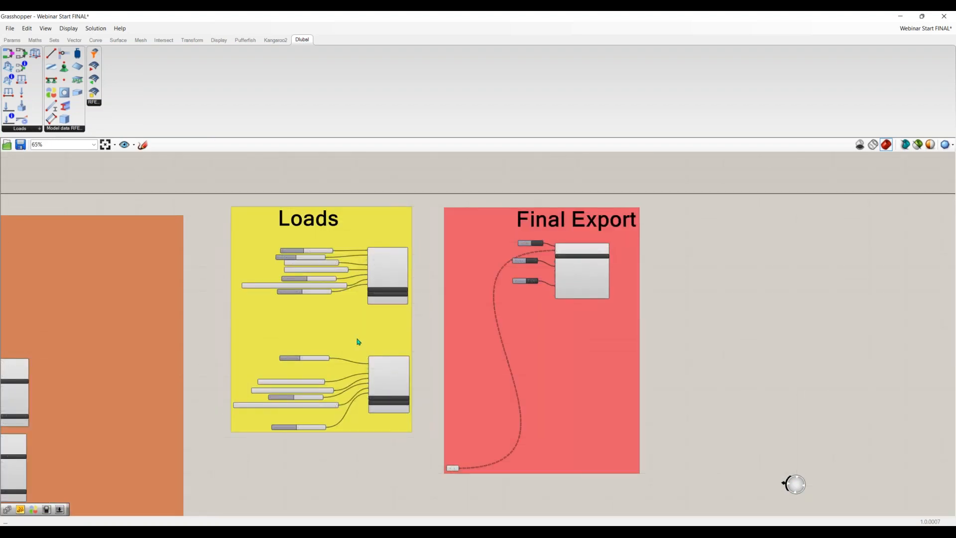
{"action": "right_click_drag", "start_coordinate": [358, 342], "coordinate": [423, 343]}
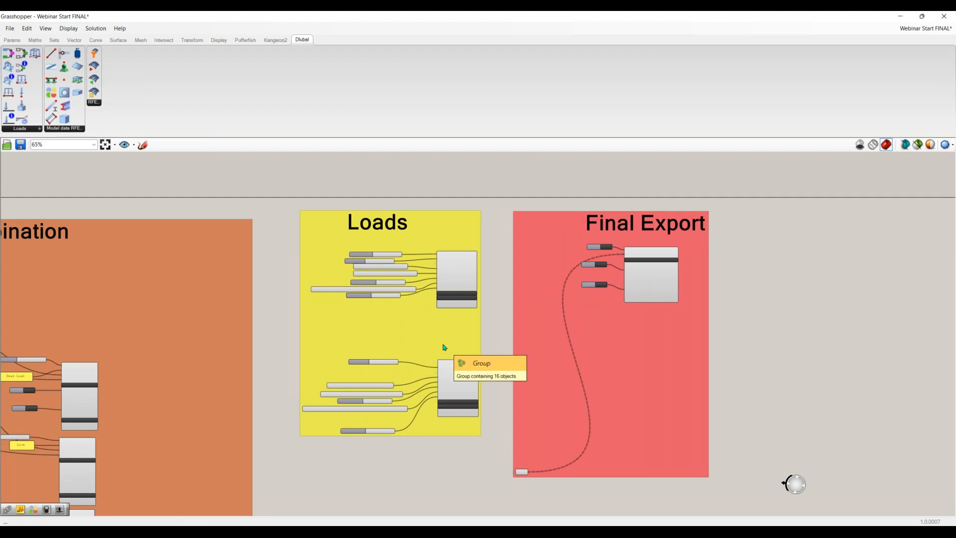
{"action": "right_click_drag", "start_coordinate": [419, 364], "coordinate": [543, 378]}
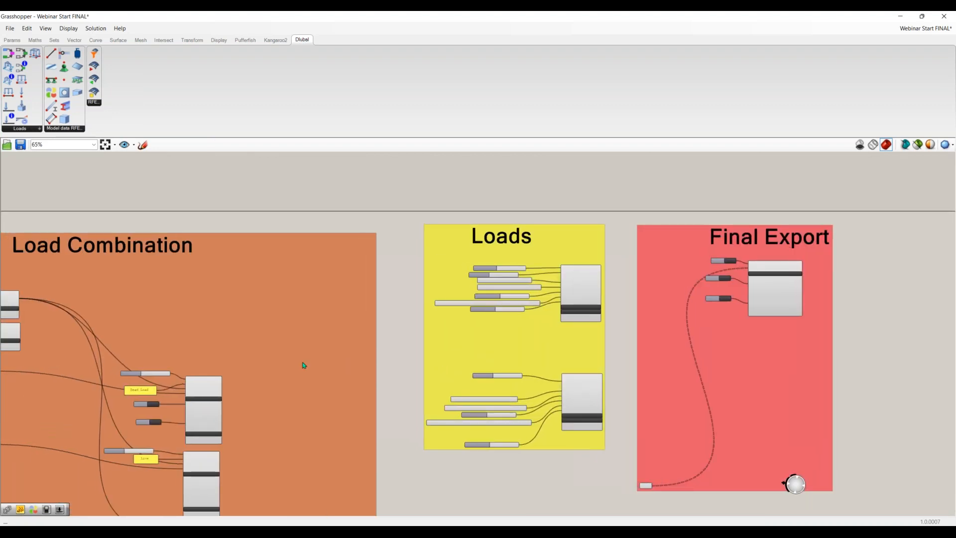
{"action": "right_click_drag", "start_coordinate": [425, 365], "coordinate": [449, 370]}
{"action": "right_click_drag", "start_coordinate": [184, 369], "coordinate": [422, 378]}
{"action": "right_click_drag", "start_coordinate": [116, 380], "coordinate": [379, 373]}
{"action": "right_click_drag", "start_coordinate": [149, 389], "coordinate": [227, 384]}
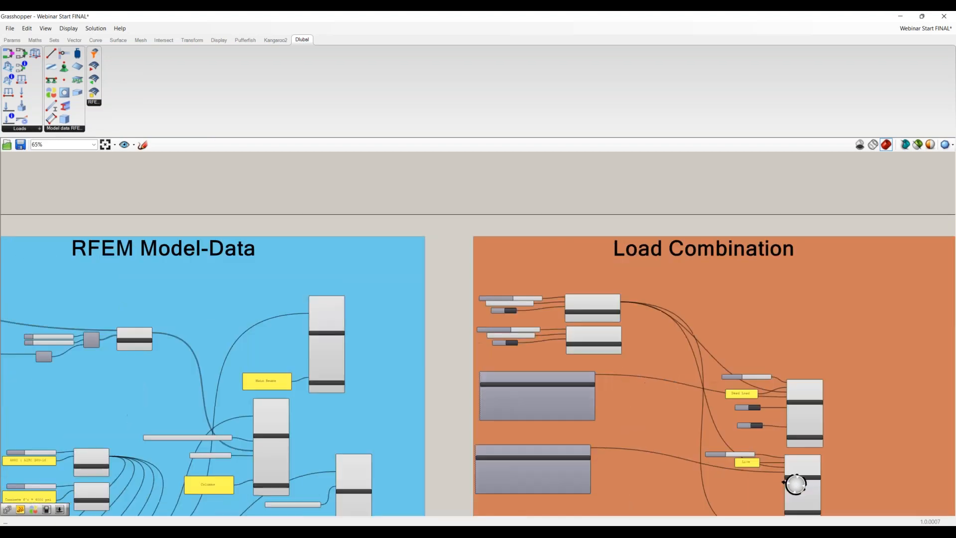
{"action": "right_click_drag", "start_coordinate": [59, 383], "coordinate": [298, 380]}
{"action": "right_click_drag", "start_coordinate": [99, 366], "coordinate": [436, 360]}
{"action": "right_click_drag", "start_coordinate": [390, 388], "coordinate": [530, 352]}
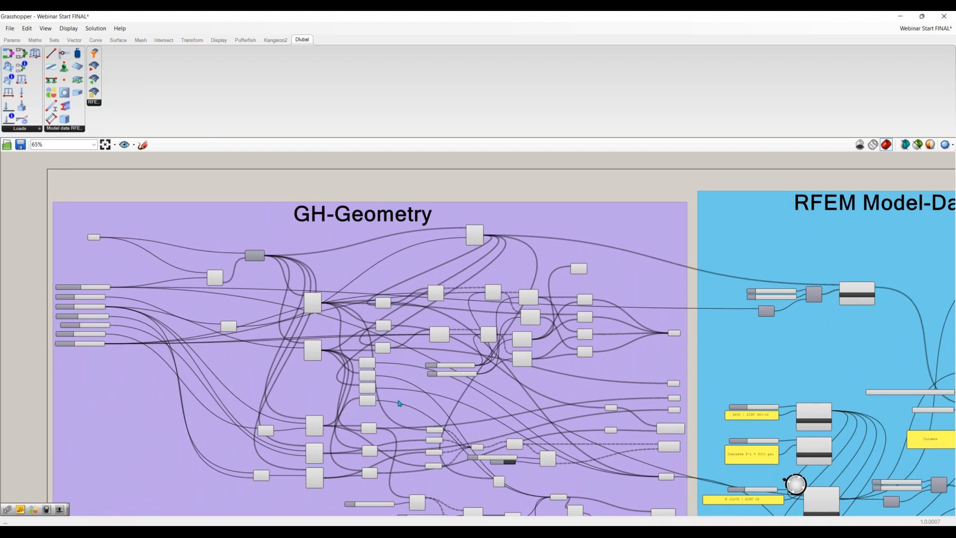
{"action": "right_click_drag", "start_coordinate": [420, 389], "coordinate": [413, 370]}
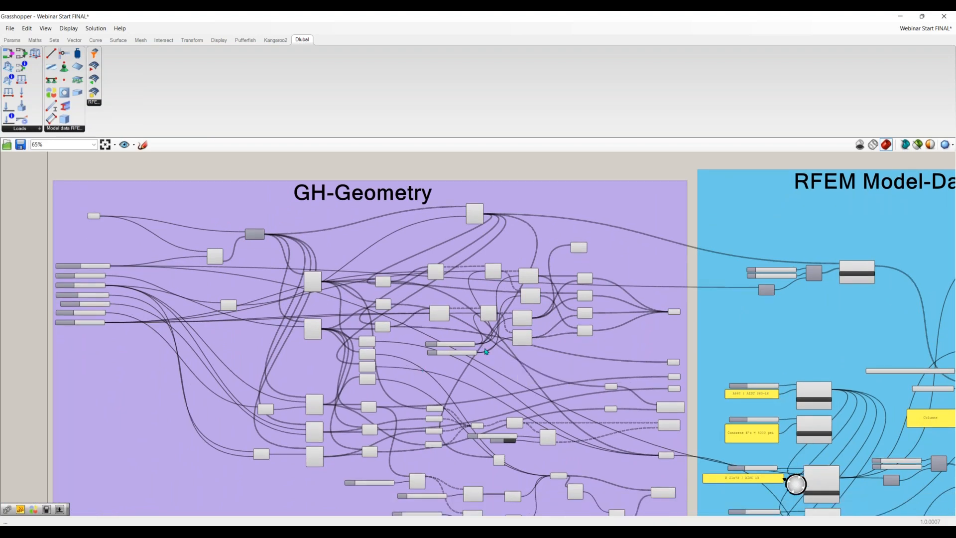
{"action": "scroll", "coordinate": [438, 354], "scroll_direction": "up", "scroll_amount": 2}
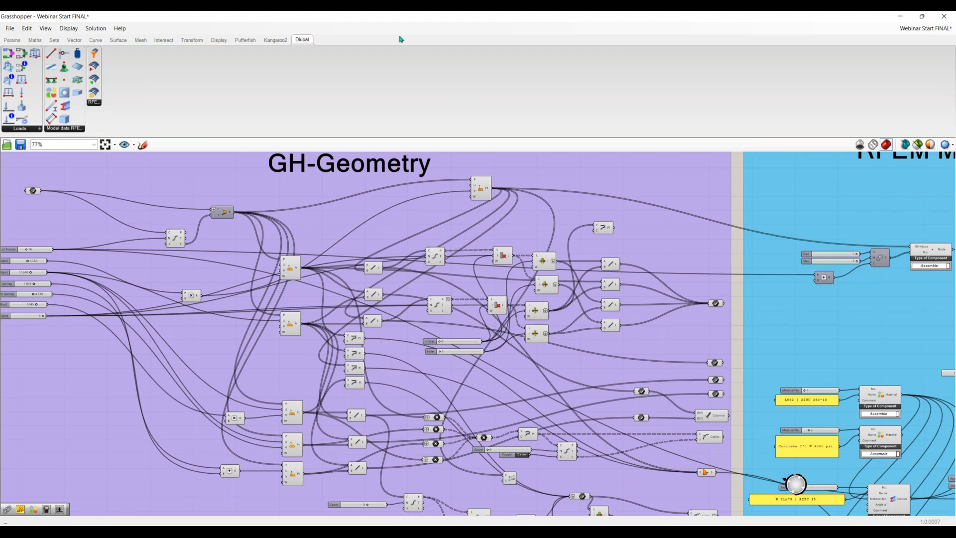
Step: Arrange Grasshopper beside Rhino, and delete all curves and surfaces of the stadium roof from the Rhino model
{"action": "left_click_drag", "start_coordinate": [396, 21], "coordinate": [953, 150]}
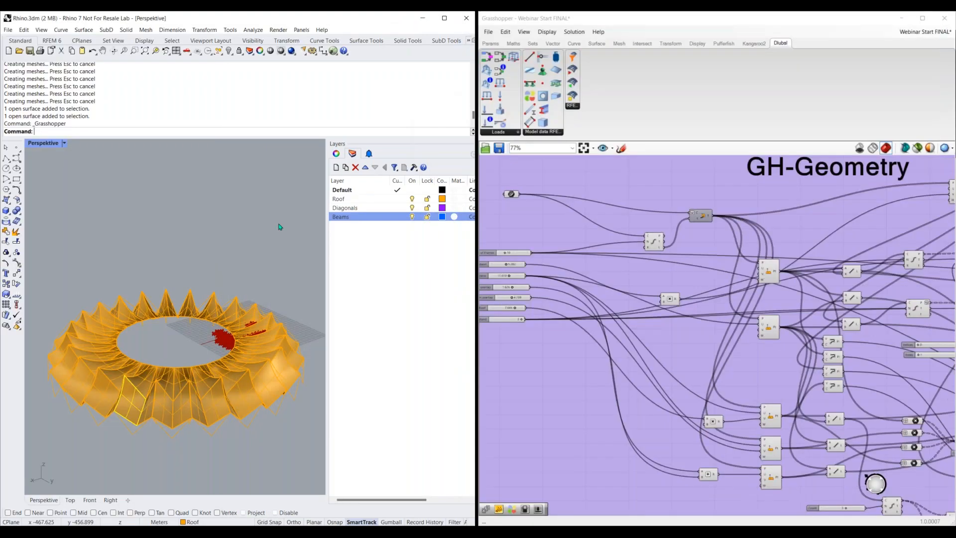
{"action": "scroll", "coordinate": [277, 226], "scroll_direction": "down", "scroll_amount": 2}
{"action": "left_click_drag", "start_coordinate": [312, 271], "coordinate": [71, 426]}
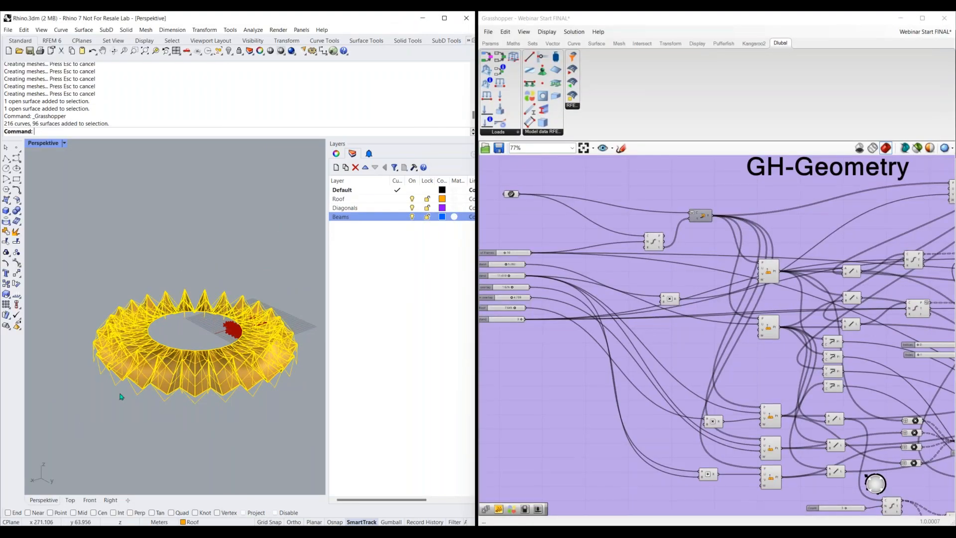
{"action": "key", "text": "Delete"}
Step: Set Amount of Frames to 17, Length stand to 6.470, Height stand to 10.326, Column overlap to 1.723, Beam overlap to 5.517 and Length Roof to 7.489
{"action": "scroll", "coordinate": [239, 353], "scroll_direction": "up", "scroll_amount": 3}
{"action": "scroll", "coordinate": [239, 353], "scroll_direction": "up", "scroll_amount": 2}
{"action": "right_click_drag", "start_coordinate": [269, 356], "coordinate": [172, 347]}
{"action": "scroll", "coordinate": [181, 339], "scroll_direction": "up", "scroll_amount": 3}
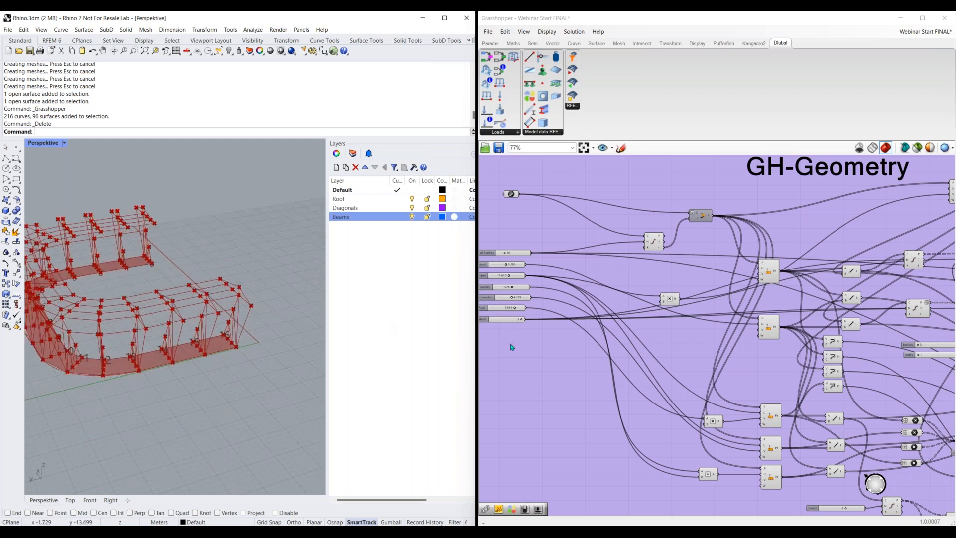
{"action": "right_click_drag", "start_coordinate": [550, 348], "coordinate": [605, 358]}
{"action": "right_click_drag", "start_coordinate": [121, 364], "coordinate": [220, 355]}
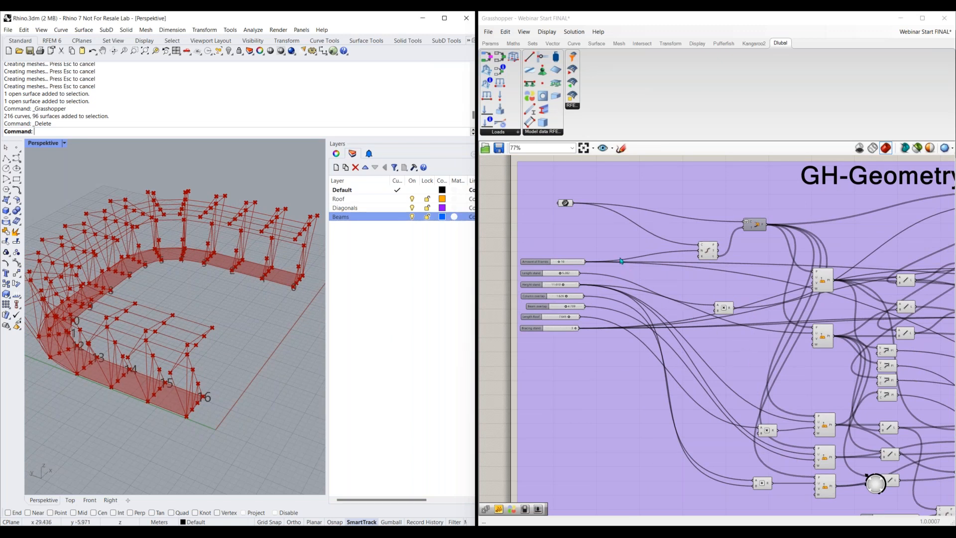
{"action": "scroll", "coordinate": [540, 276], "scroll_direction": "up", "scroll_amount": 6}
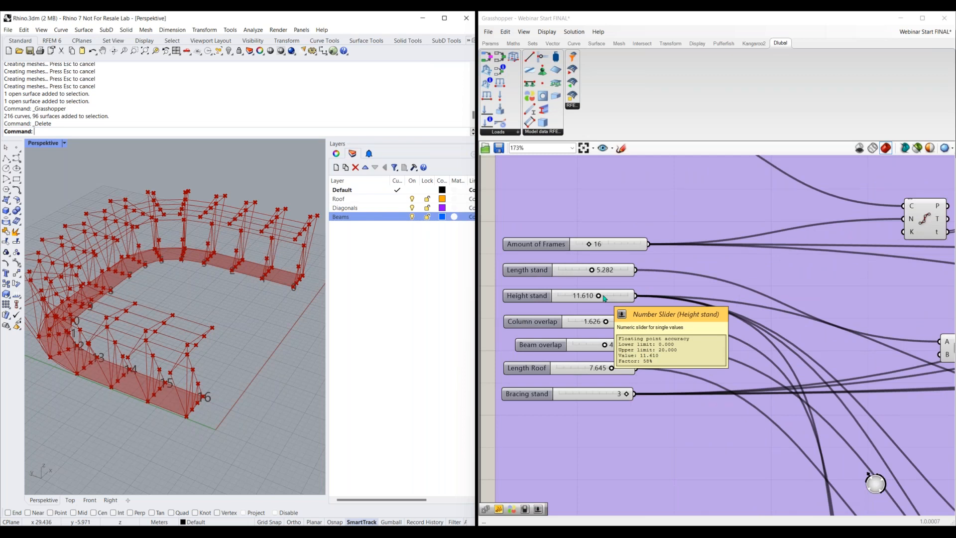
{"action": "left_click_drag", "start_coordinate": [589, 244], "coordinate": [628, 394]}
{"action": "scroll", "coordinate": [187, 382], "scroll_direction": "up", "scroll_amount": 5}
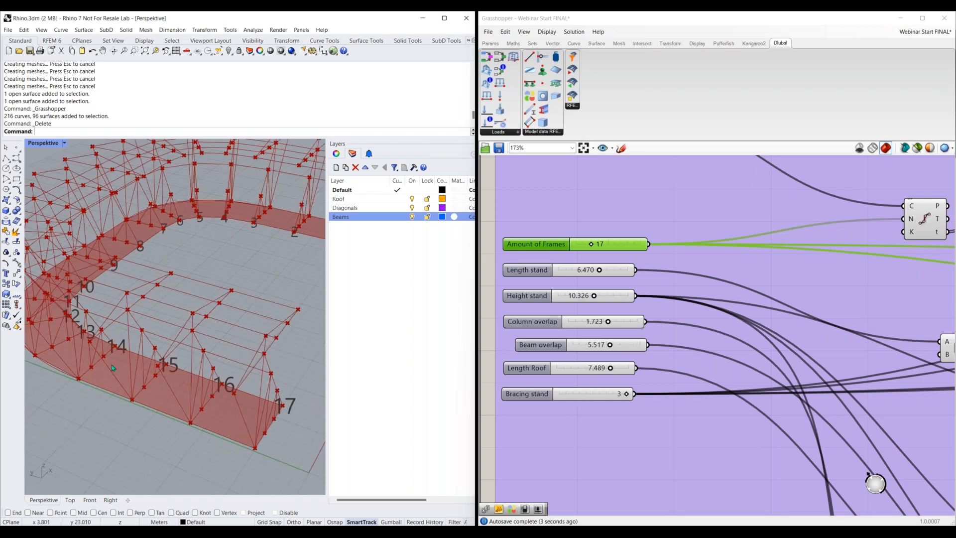
{"action": "mouse_move", "coordinate": [626, 394]}
{"action": "left_mouse_down"}
{"action": "mouse_move", "coordinate": [578, 394]}
{"action": "mouse_move", "coordinate": [626, 394]}
{"action": "left_mouse_up"}
{"action": "left_click", "coordinate": [632, 203]}
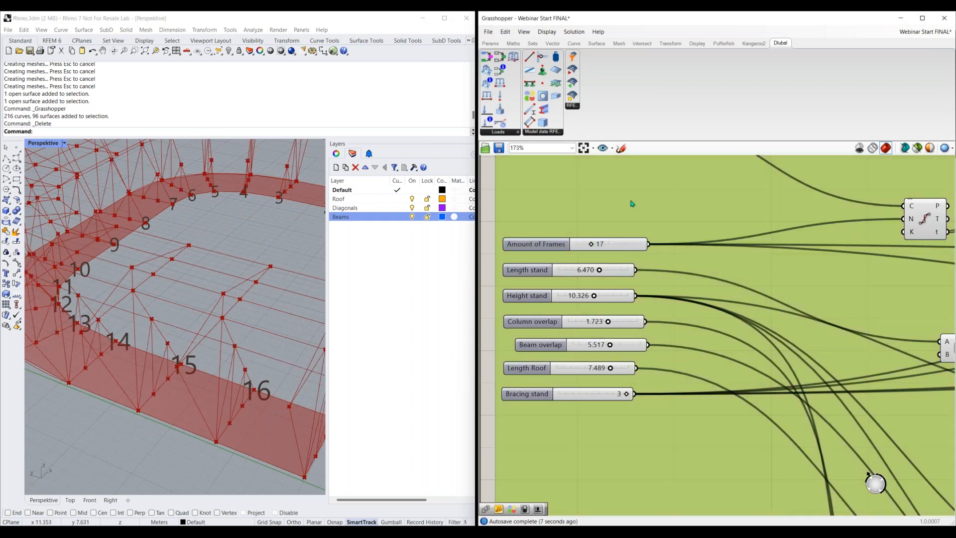
Step: Turn off icon drawing on the canvas so the components display their names
{"action": "scroll", "coordinate": [632, 209], "scroll_direction": "down", "scroll_amount": 2}
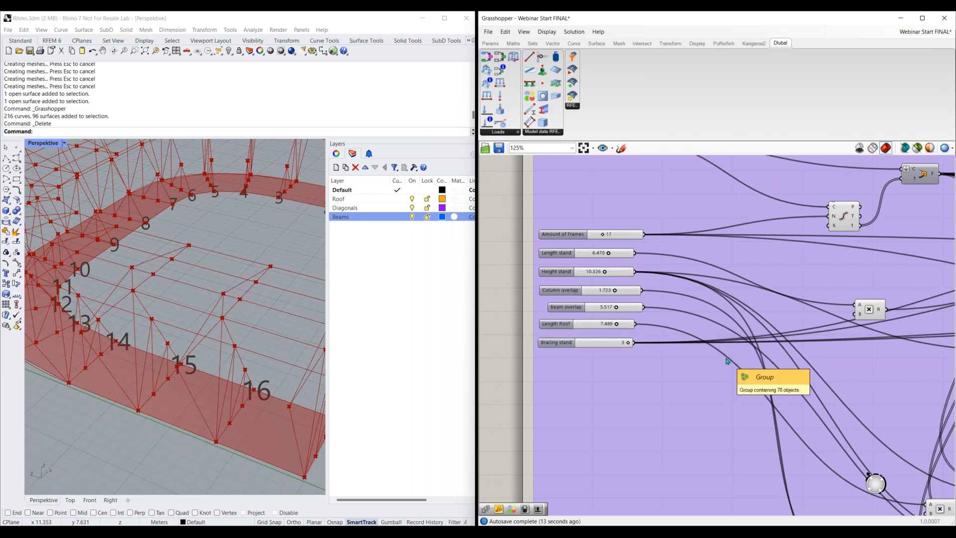
{"action": "scroll", "coordinate": [712, 366], "scroll_direction": "down", "scroll_amount": 4}
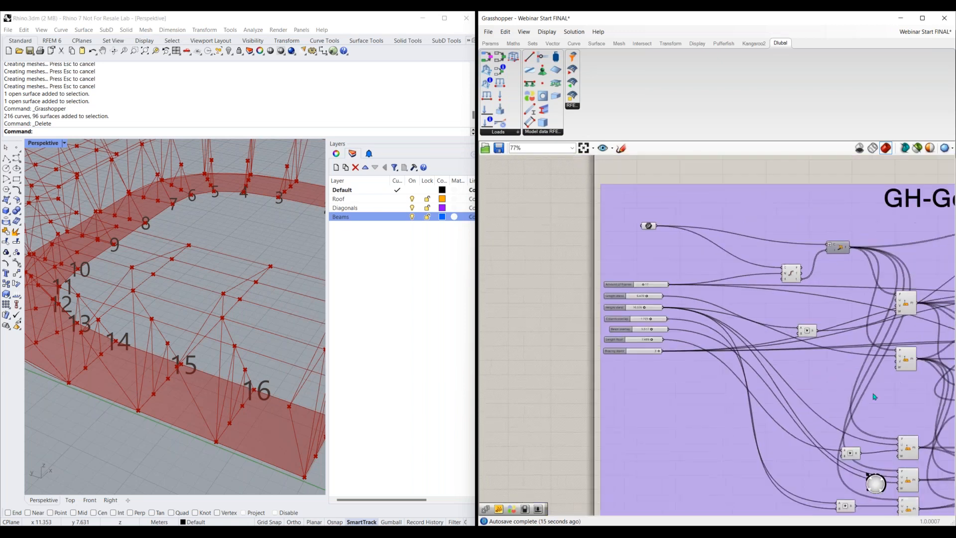
{"action": "right_click_drag", "start_coordinate": [878, 395], "coordinate": [666, 375]}
{"action": "right_click_drag", "start_coordinate": [900, 353], "coordinate": [694, 327]}
{"action": "scroll", "coordinate": [695, 326], "scroll_direction": "up", "scroll_amount": 2}
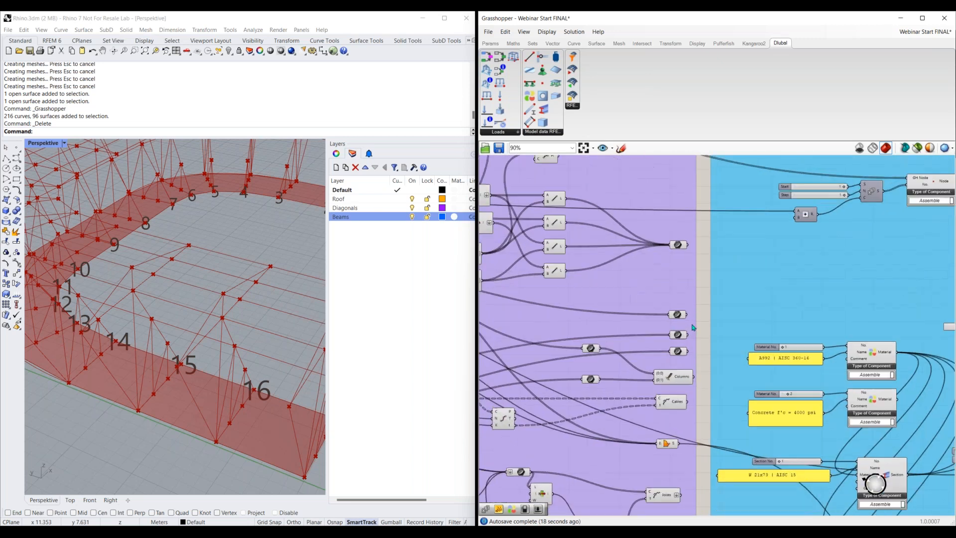
{"action": "left_click", "coordinate": [547, 31]}
{"action": "left_click", "coordinate": [562, 44]}
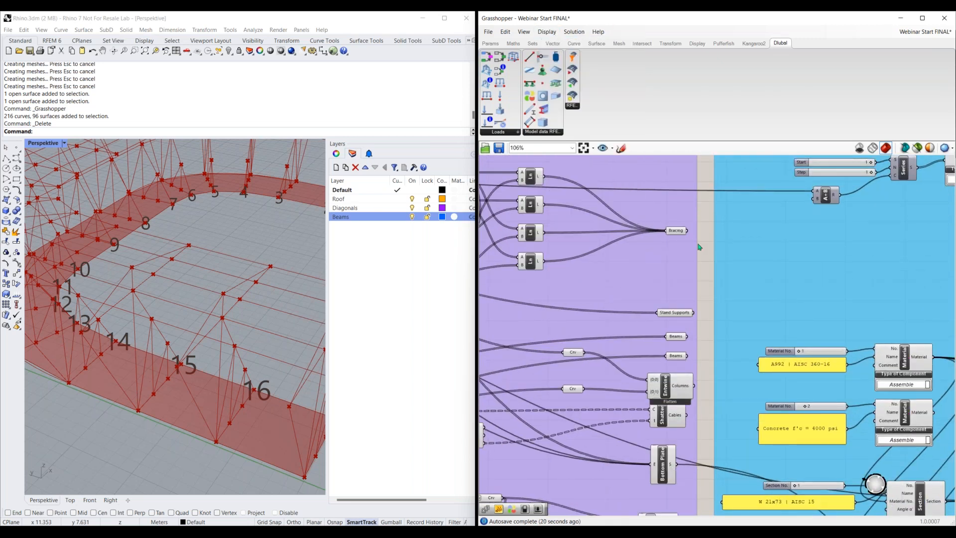
{"action": "scroll", "coordinate": [683, 234], "scroll_direction": "up", "scroll_amount": 1}
Step: Highlight the Bracing, Stand Supports, Beams, Columns, Joists and Bottom Plate outputs one after another to identify them in the Rhino preview
{"action": "left_click", "coordinate": [674, 229]}
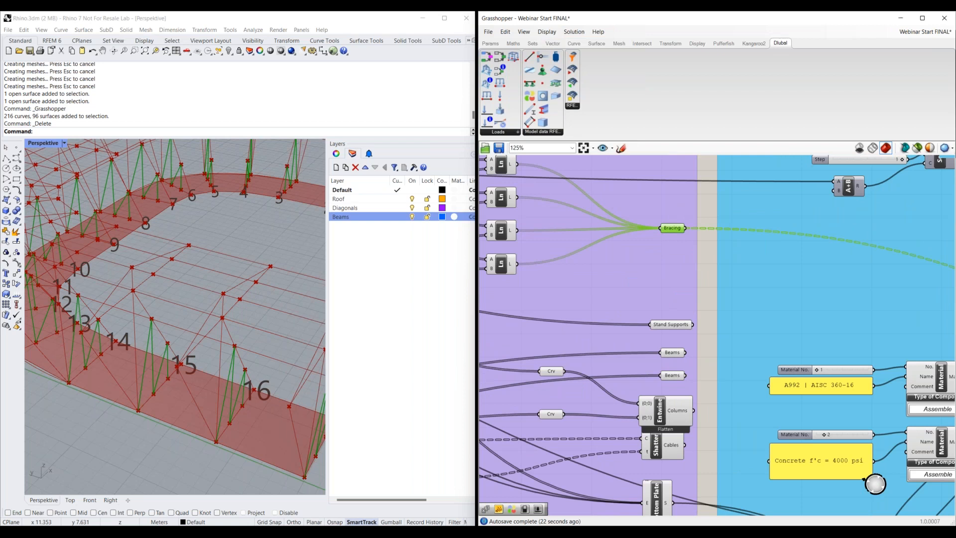
{"action": "right_click_drag", "start_coordinate": [669, 301], "coordinate": [674, 246]}
{"action": "left_click", "coordinate": [676, 270]}
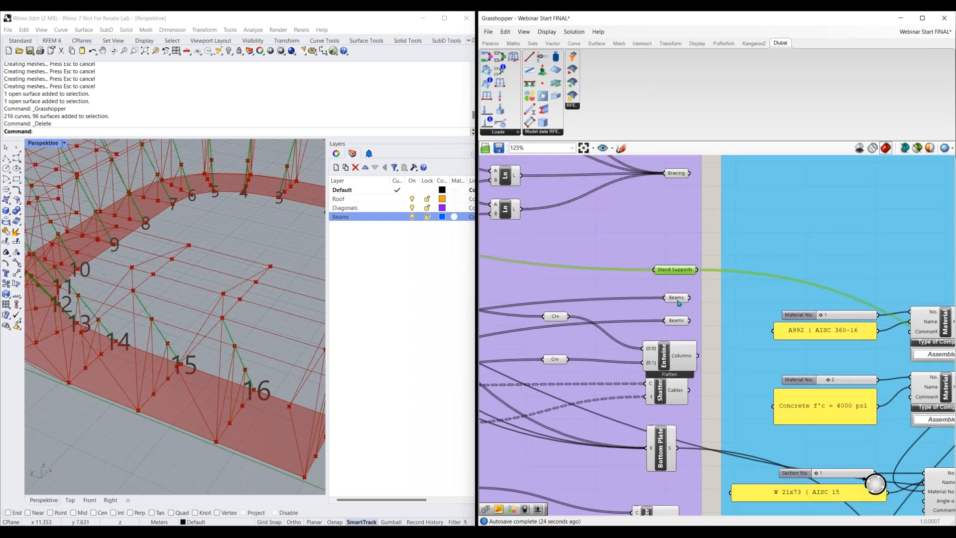
{"action": "left_click", "coordinate": [677, 298]}
{"action": "left_click", "coordinate": [677, 321]}
{"action": "right_click_drag", "start_coordinate": [674, 366], "coordinate": [673, 301]}
{"action": "left_click", "coordinate": [674, 300]}
{"action": "left_click", "coordinate": [663, 457]}
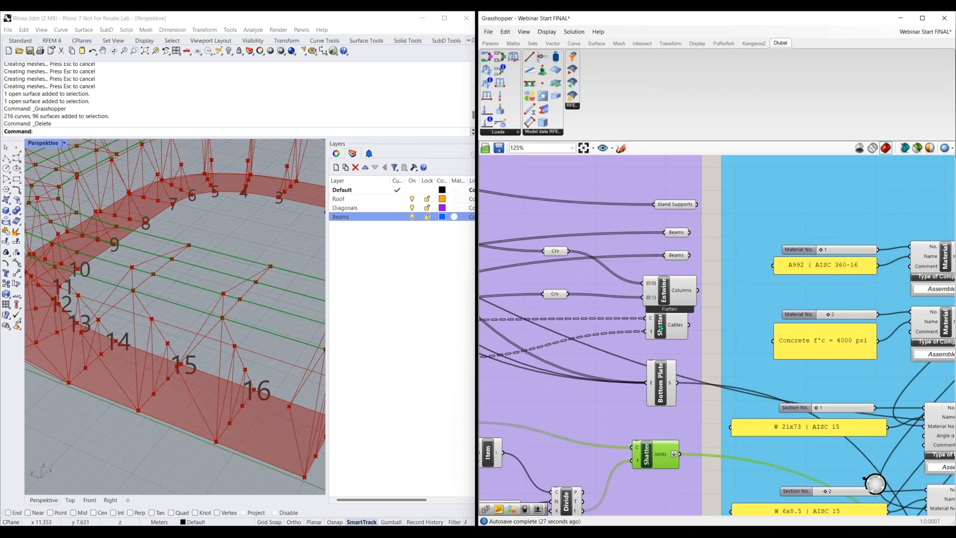
{"action": "scroll", "coordinate": [652, 383], "scroll_direction": "down", "scroll_amount": 2}
{"action": "left_click", "coordinate": [651, 326]}
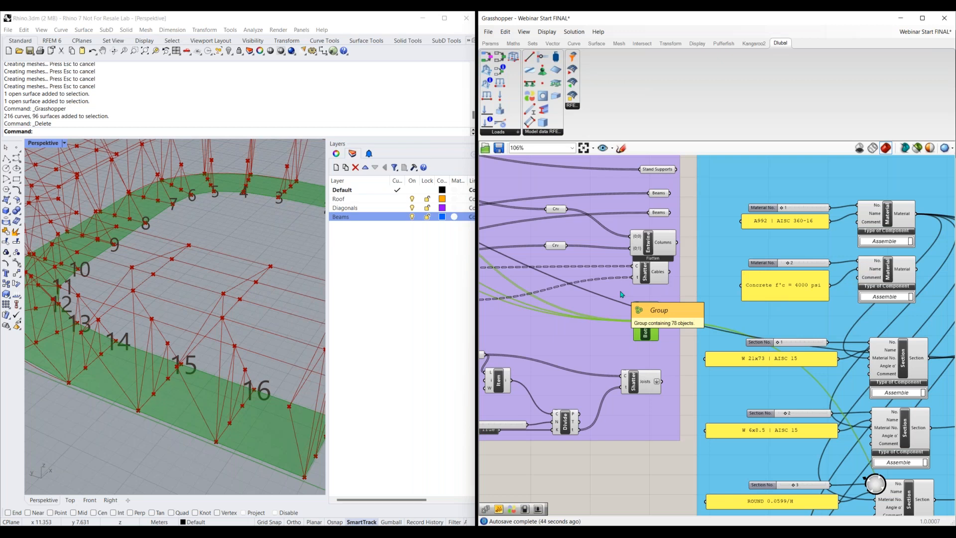
Step: Move the whole GH-Geometry group down the canvas, below the level of the RFEM Model-Data group
{"action": "scroll", "coordinate": [618, 298], "scroll_direction": "down", "scroll_amount": 4}
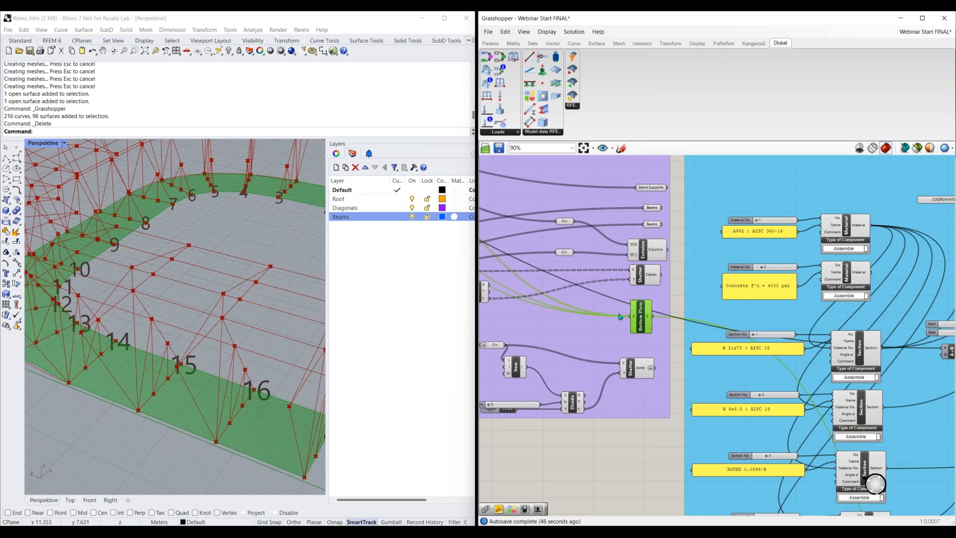
{"action": "scroll", "coordinate": [619, 358], "scroll_direction": "down", "scroll_amount": 5}
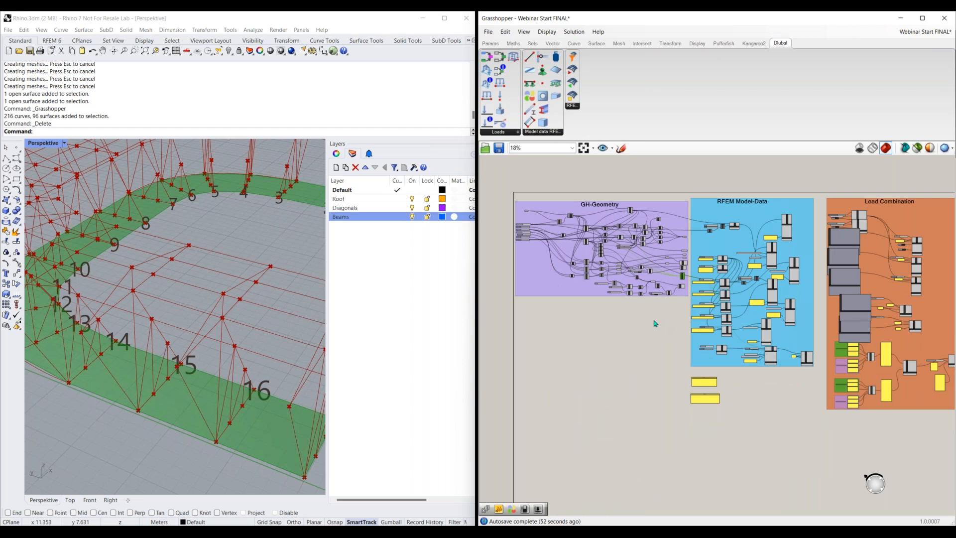
{"action": "right_click_drag", "start_coordinate": [667, 316], "coordinate": [679, 310]}
{"action": "left_click_drag", "start_coordinate": [554, 296], "coordinate": [554, 470]}
{"action": "right_click_drag", "start_coordinate": [786, 458], "coordinate": [776, 348]}
{"action": "left_click_drag", "start_coordinate": [542, 354], "coordinate": [542, 373]}
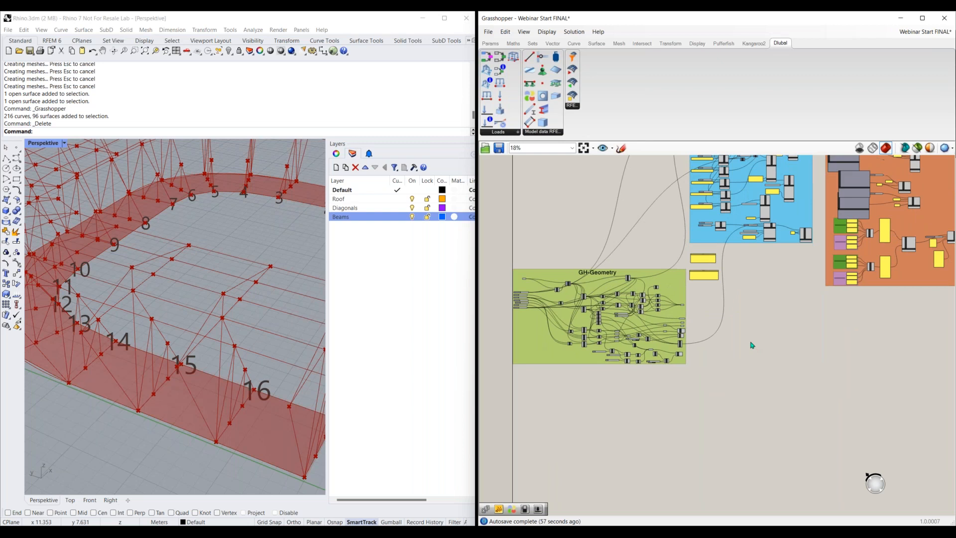
Step: Move the section list panel further below the material list panel, and select the material panel
{"action": "scroll", "coordinate": [706, 299], "scroll_direction": "up", "scroll_amount": 5}
{"action": "scroll", "coordinate": [681, 282], "scroll_direction": "up", "scroll_amount": 1}
{"action": "right_click_drag", "start_coordinate": [678, 202], "coordinate": [674, 307]}
{"action": "left_click_drag", "start_coordinate": [639, 209], "coordinate": [642, 318]}
{"action": "right_click_drag", "start_coordinate": [640, 155], "coordinate": [635, 205]}
{"action": "left_click", "coordinate": [631, 187]}
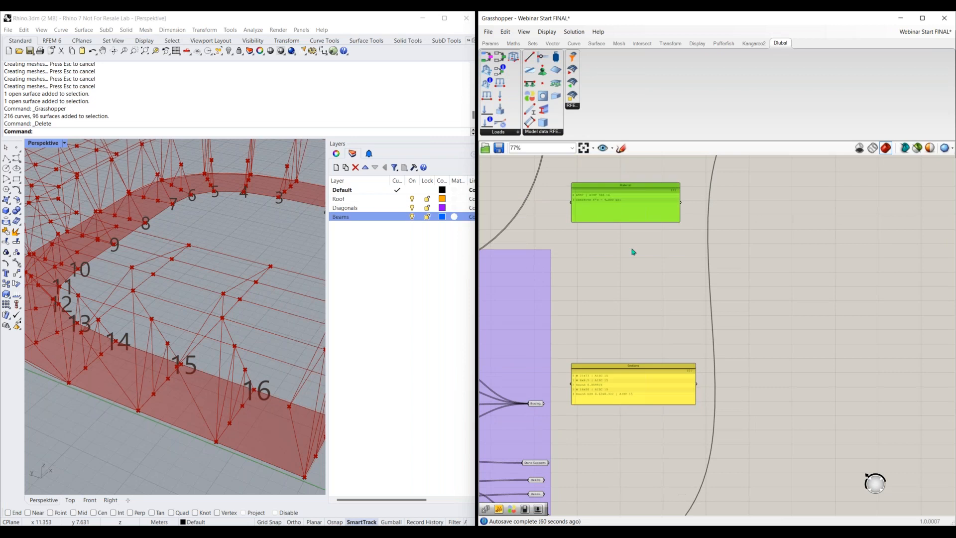
Step: Move the Material panel down on the canvas and bring the Sections panel up close beneath it
{"action": "left_click_drag", "start_coordinate": [634, 252], "coordinate": [634, 283]}
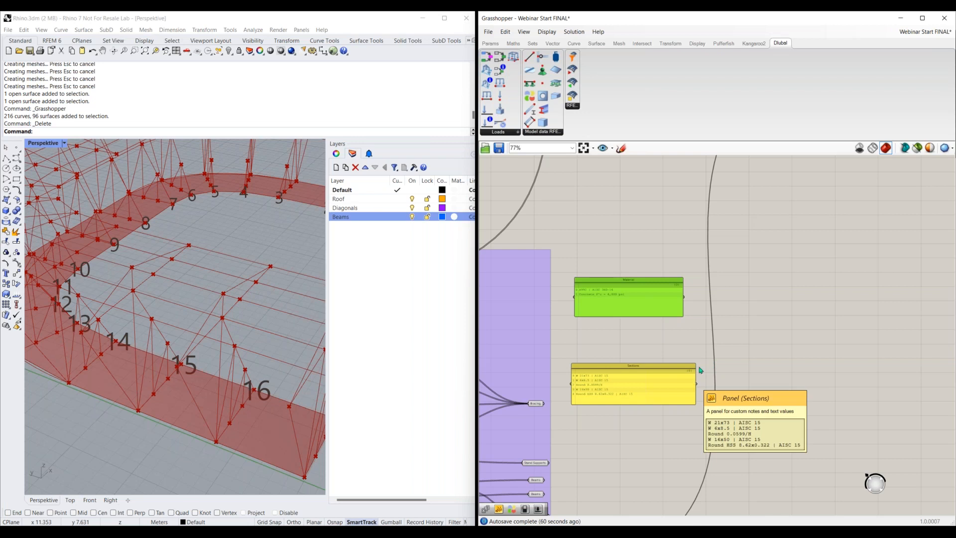
{"action": "right_click_drag", "start_coordinate": [674, 427], "coordinate": [661, 385]}
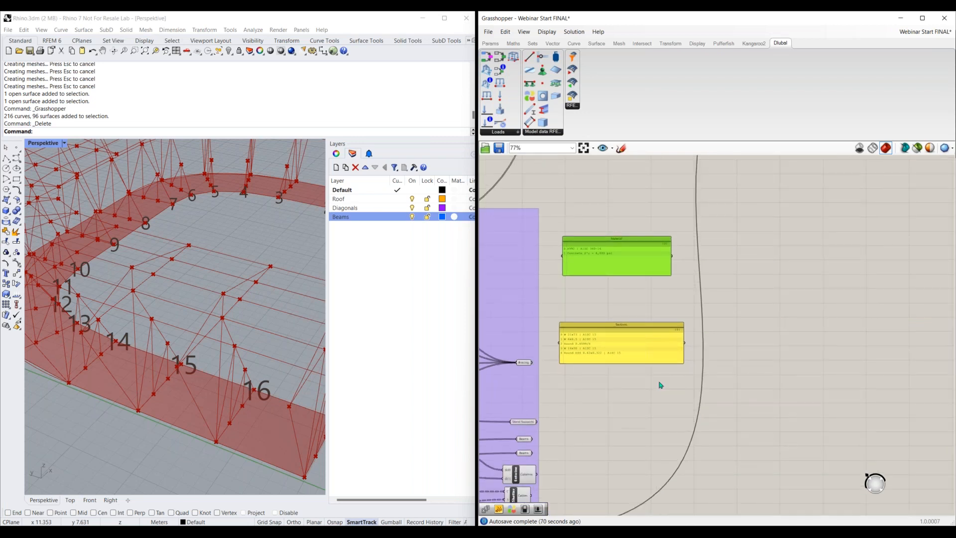
{"action": "left_click_drag", "start_coordinate": [613, 246], "coordinate": [597, 230]}
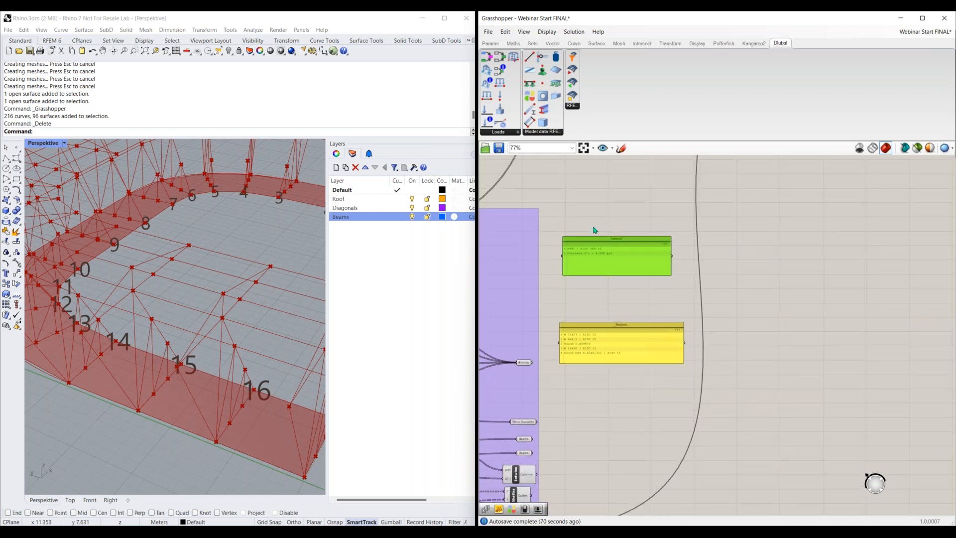
{"action": "left_click", "coordinate": [609, 314]}
{"action": "left_click_drag", "start_coordinate": [617, 329], "coordinate": [603, 281]}
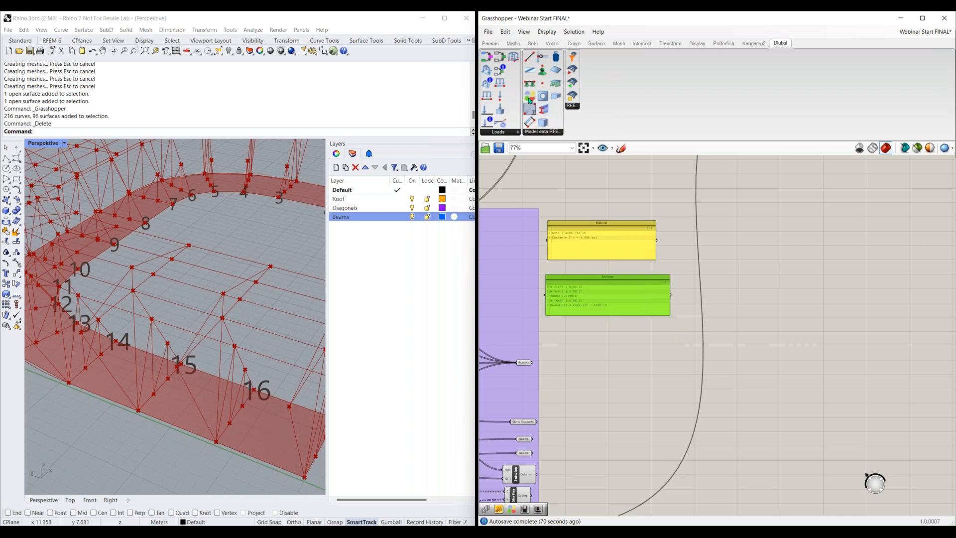
Step: Place a Dlubal Material component on the canvas beside the Material and Sections panels
{"action": "left_click", "coordinate": [712, 271]}
{"action": "scroll", "coordinate": [725, 289], "scroll_direction": "up", "scroll_amount": 5}
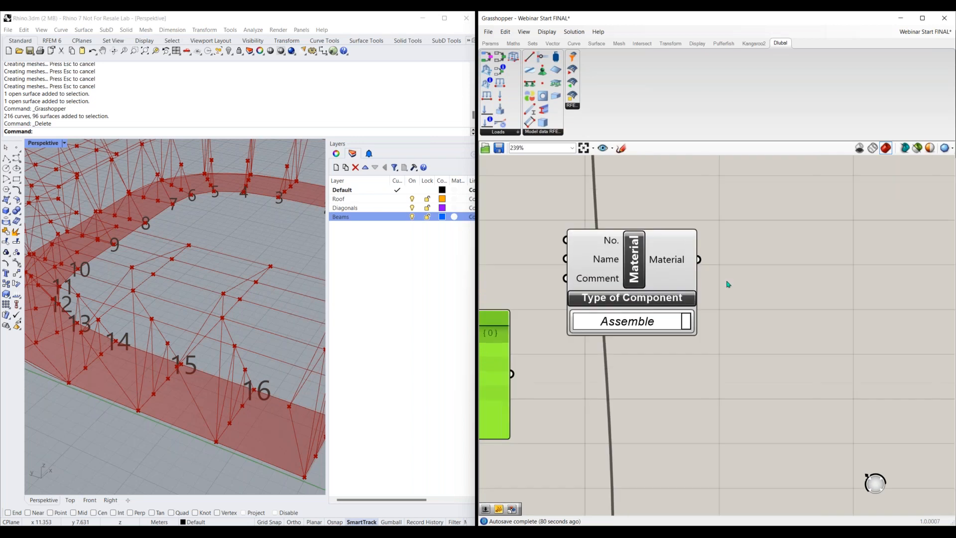
{"action": "left_click_drag", "start_coordinate": [672, 277], "coordinate": [706, 285]}
Step: Turn icon drawing on the canvas back on and move the Material component further away from the panels
{"action": "left_click", "coordinate": [547, 31]}
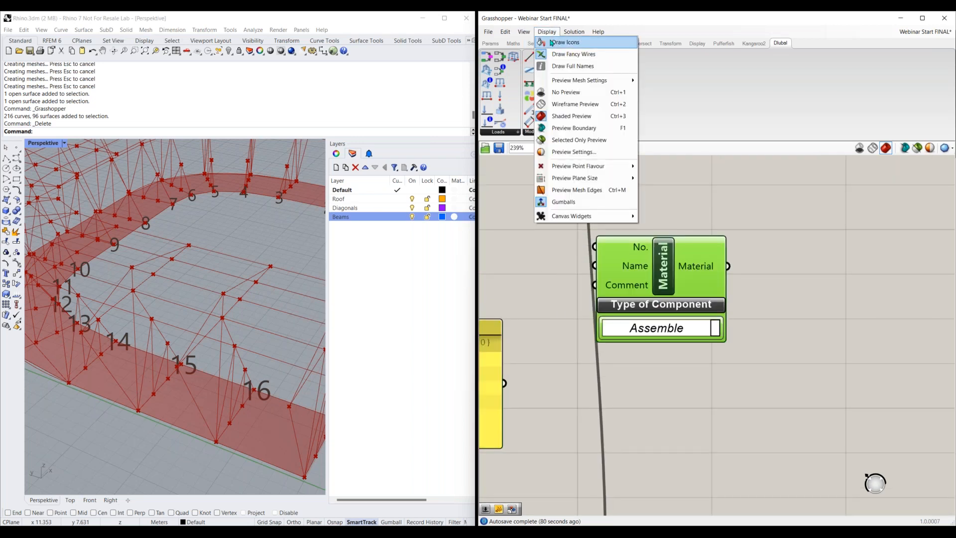
{"action": "left_click", "coordinate": [552, 43]}
{"action": "left_click", "coordinate": [746, 294]}
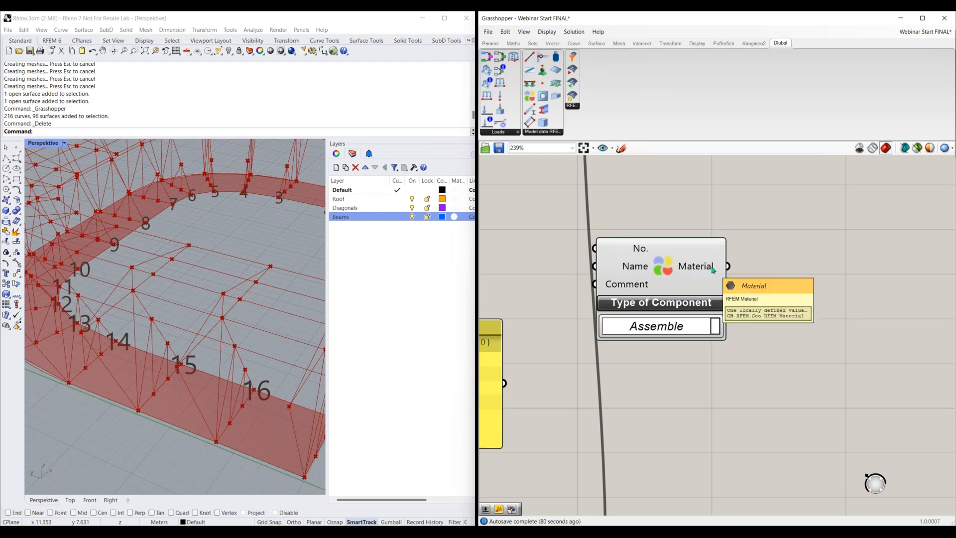
{"action": "left_click_drag", "start_coordinate": [727, 284], "coordinate": [781, 298]}
{"action": "right_click_drag", "start_coordinate": [700, 403], "coordinate": [677, 364]}
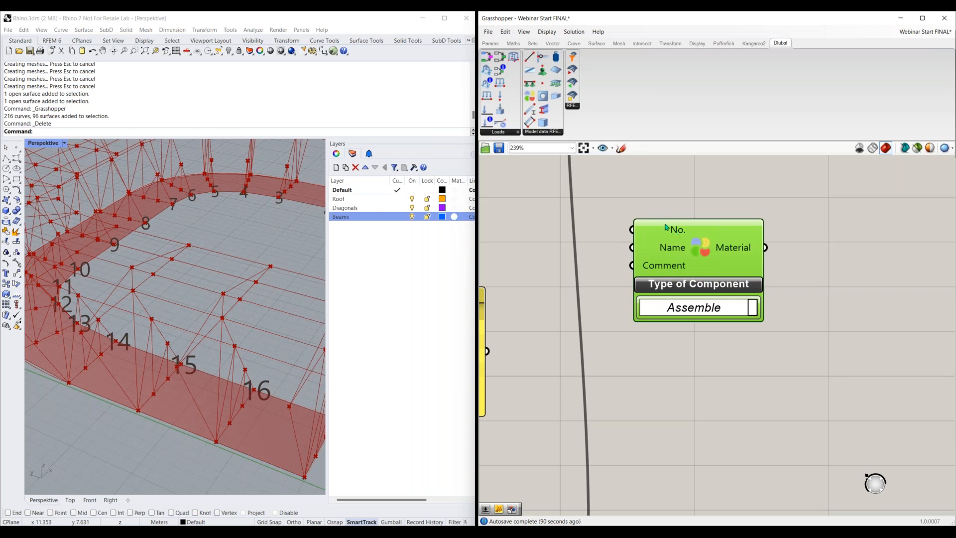
{"action": "key", "text": "ctrl+z"}
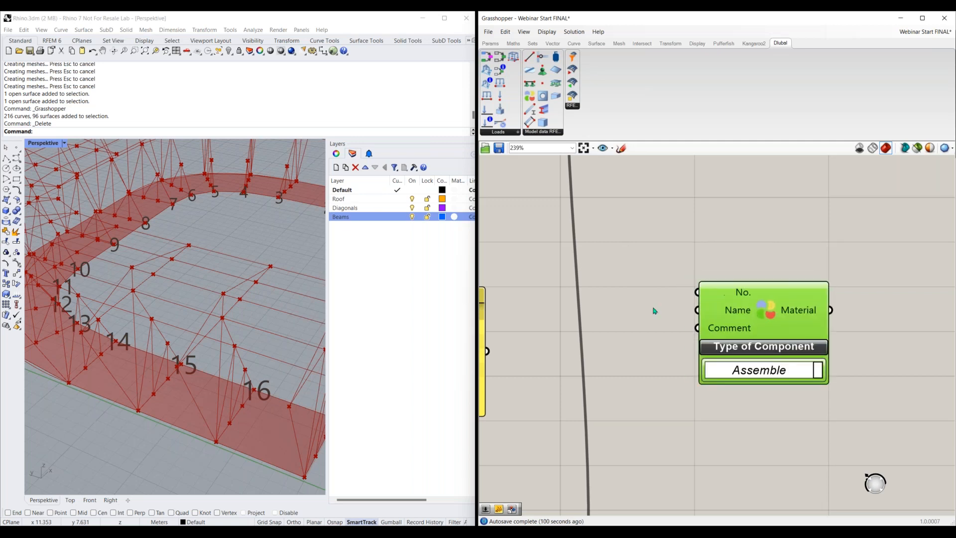
Step: Add a number slider with the value 1 and connect it to the Material component's No. input
{"action": "double_click", "coordinate": [600, 287]}
{"action": "type", "text": "slider"}
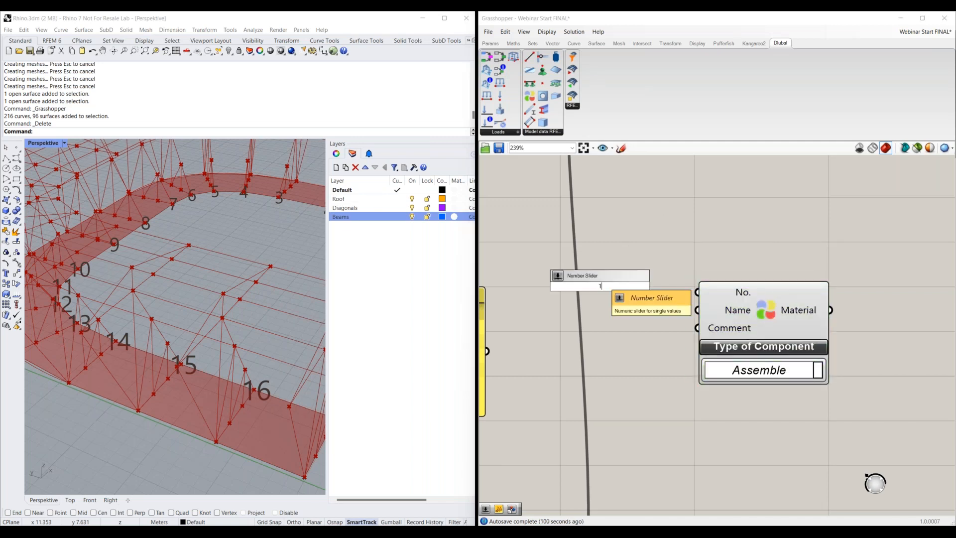
{"action": "left_click", "coordinate": [632, 295]}
{"action": "scroll", "coordinate": [622, 323], "scroll_direction": "down", "scroll_amount": 1}
{"action": "right_click_drag", "start_coordinate": [659, 340], "coordinate": [635, 337]}
{"action": "left_click_drag", "start_coordinate": [702, 321], "coordinate": [727, 322]}
{"action": "left_click_drag", "start_coordinate": [641, 288], "coordinate": [684, 294]}
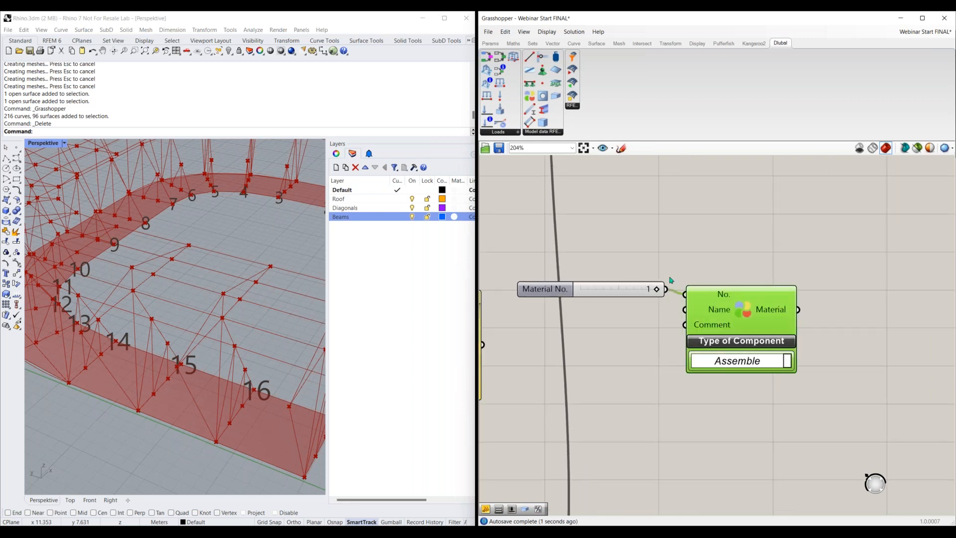
Step: Move the Material component further away from the Material No. slider to make room for another input
{"action": "left_click_drag", "start_coordinate": [710, 316], "coordinate": [734, 321]}
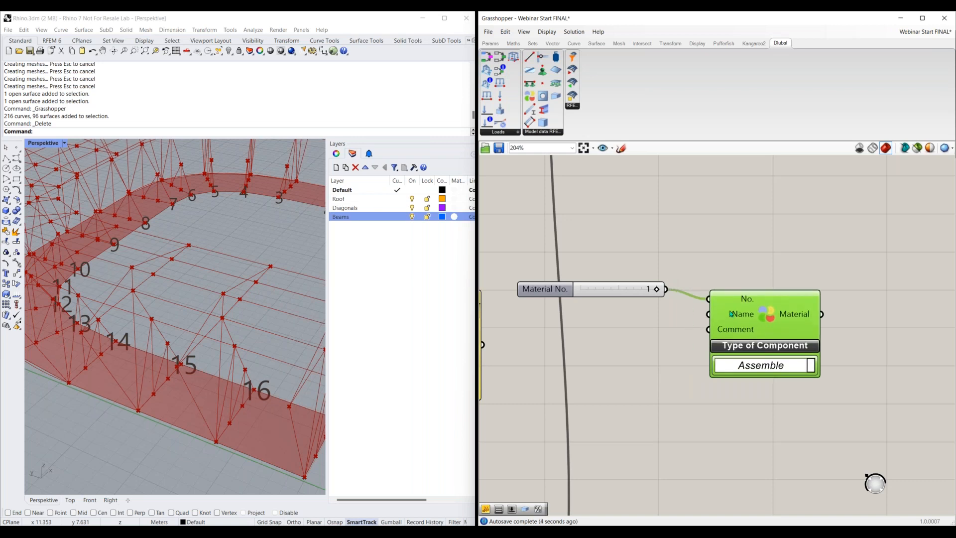
{"action": "mouse_move", "coordinate": [752, 301]}
{"action": "left_click_drag", "start_coordinate": [790, 341], "coordinate": [817, 349]}
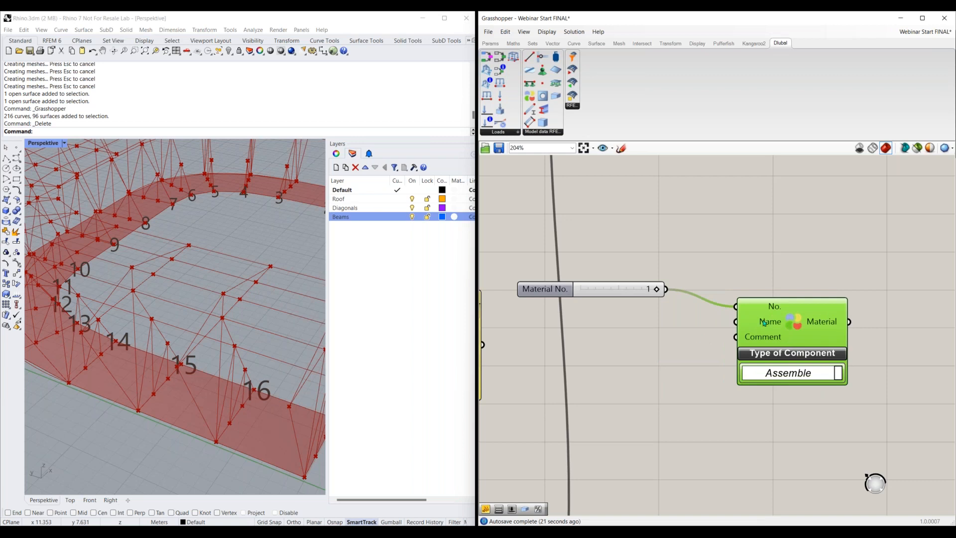
Step: Add a text panel containing A992 and connect it to the Material component's Name input
{"action": "mouse_move", "coordinate": [764, 323]}
{"action": "double_click", "coordinate": [674, 331]}
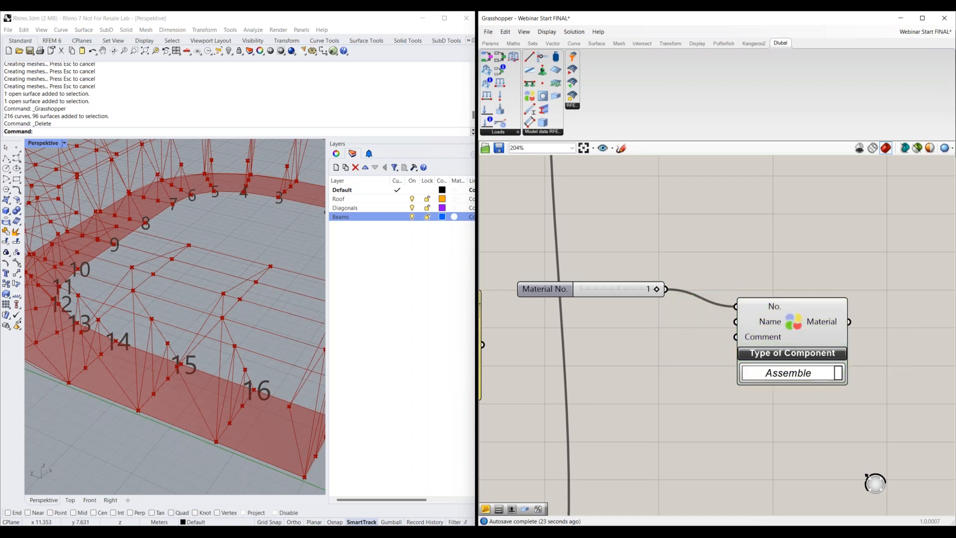
{"action": "type", "text": "\""}
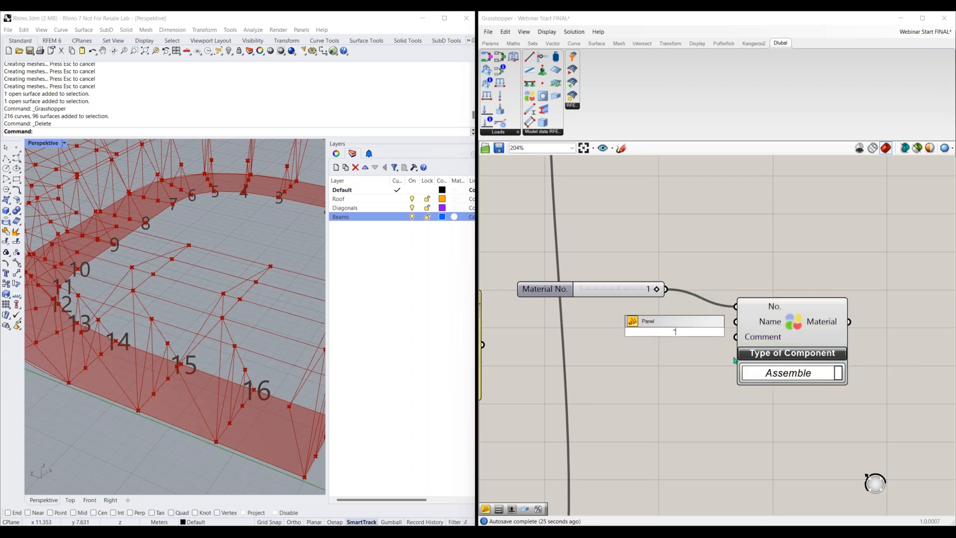
{"action": "type", "text": "A"}
{"action": "type", "text": "(("}
{"action": "type", "text": "992"}
{"action": "key", "text": "Return"}
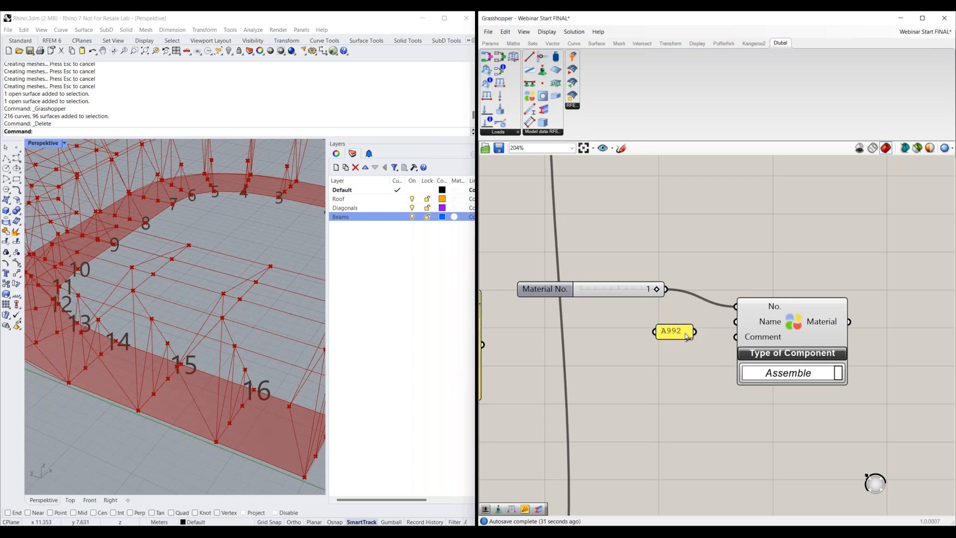
{"action": "left_click_drag", "start_coordinate": [696, 332], "coordinate": [673, 329]}
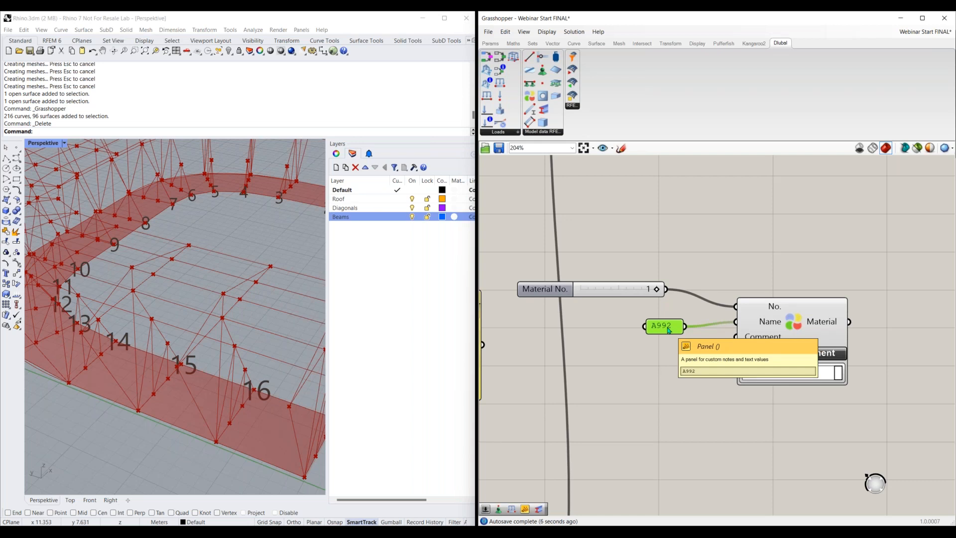
Step: Change the connected panel's text to "A992 | AISC 360-16" and delete the panel
{"action": "double_click", "coordinate": [662, 325]}
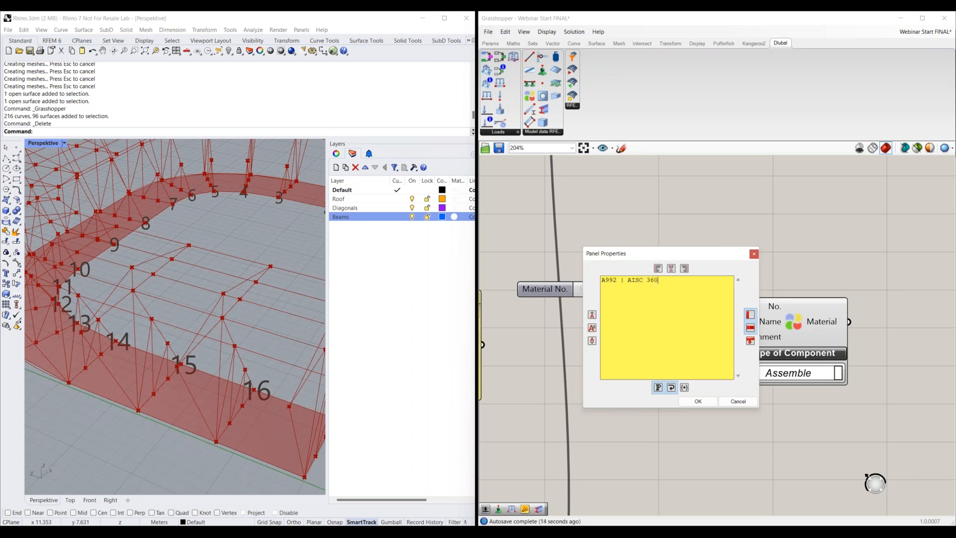
{"action": "left_click", "coordinate": [698, 401]}
{"action": "mouse_move", "coordinate": [681, 335]}
{"action": "left_mouse_down"}
{"action": "mouse_move", "coordinate": [738, 406]}
{"action": "mouse_move", "coordinate": [733, 377]}
{"action": "mouse_move", "coordinate": [692, 348]}
{"action": "left_mouse_up"}
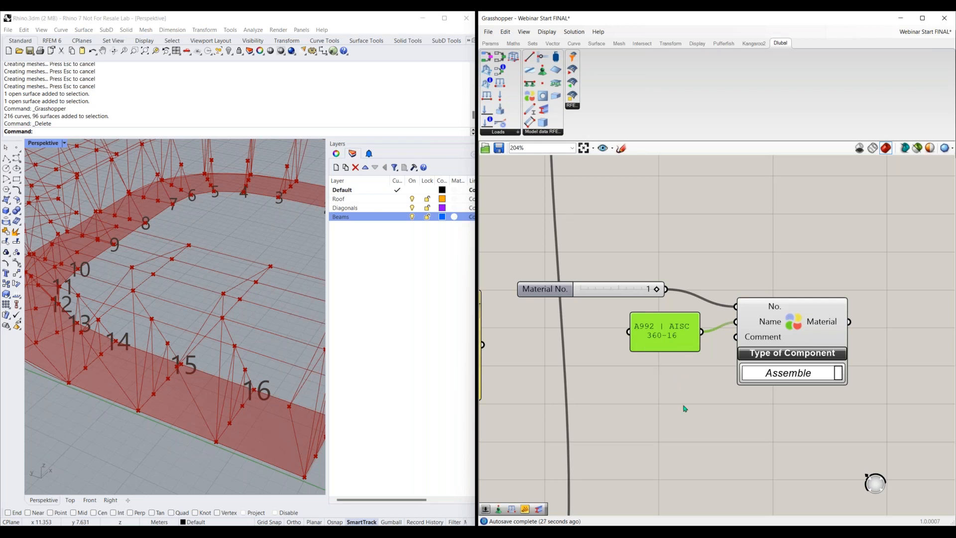
{"action": "key", "text": "Delete"}
Step: Make the Material list panel taller and reposition it above the Sections panel, closer to the Material component
{"action": "scroll", "coordinate": [648, 358], "scroll_direction": "down", "scroll_amount": 2}
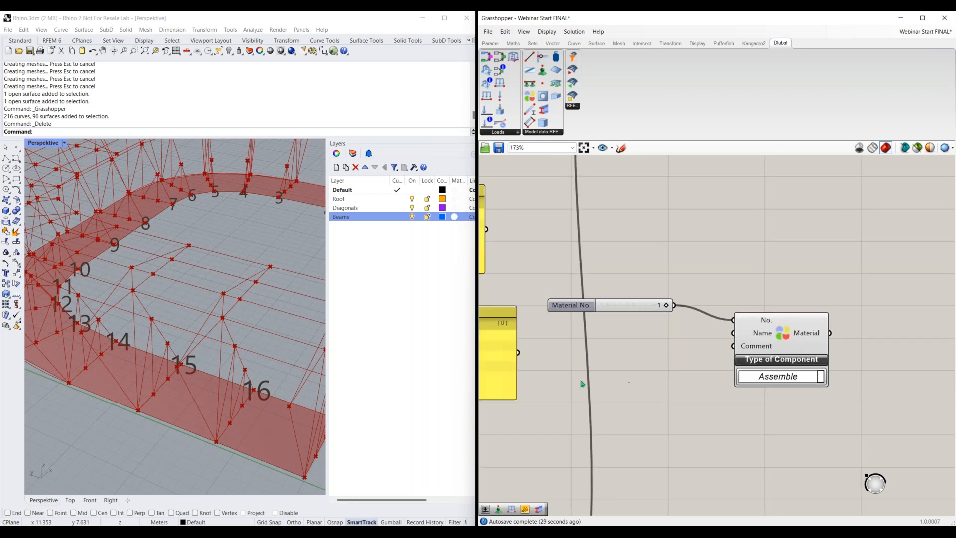
{"action": "scroll", "coordinate": [584, 332], "scroll_direction": "up", "scroll_amount": 1}
{"action": "right_click_drag", "start_coordinate": [483, 314], "coordinate": [626, 350]}
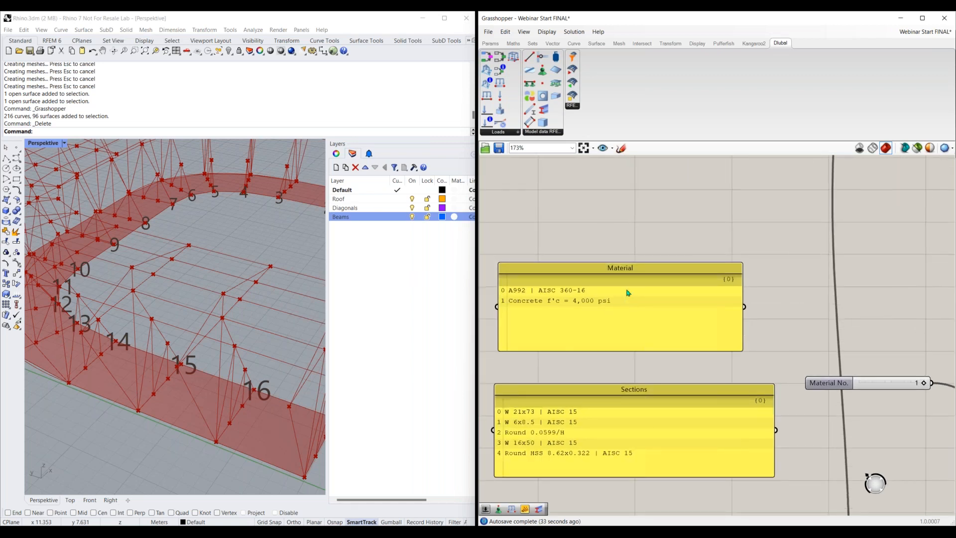
{"action": "left_click_drag", "start_coordinate": [630, 270], "coordinate": [636, 227]}
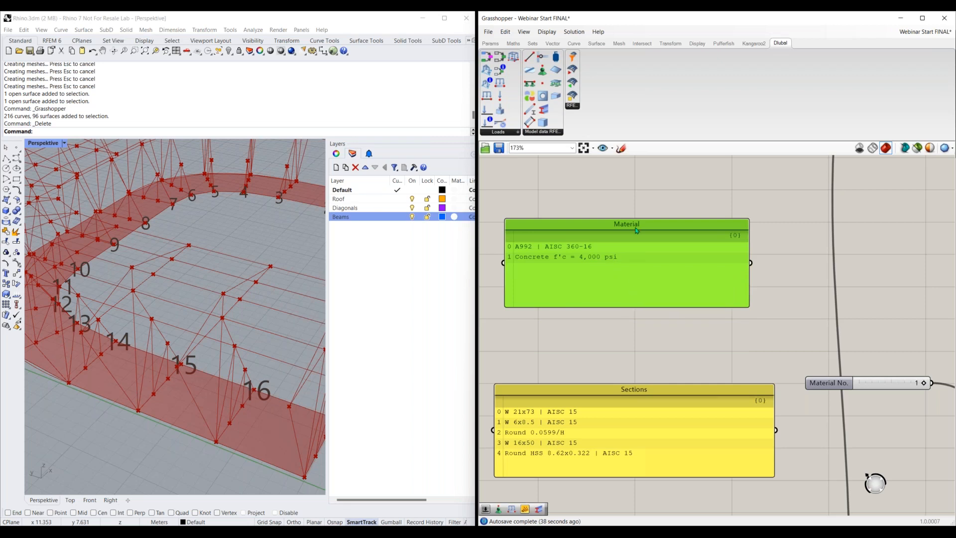
{"action": "left_click_drag", "start_coordinate": [635, 228], "coordinate": [642, 215]}
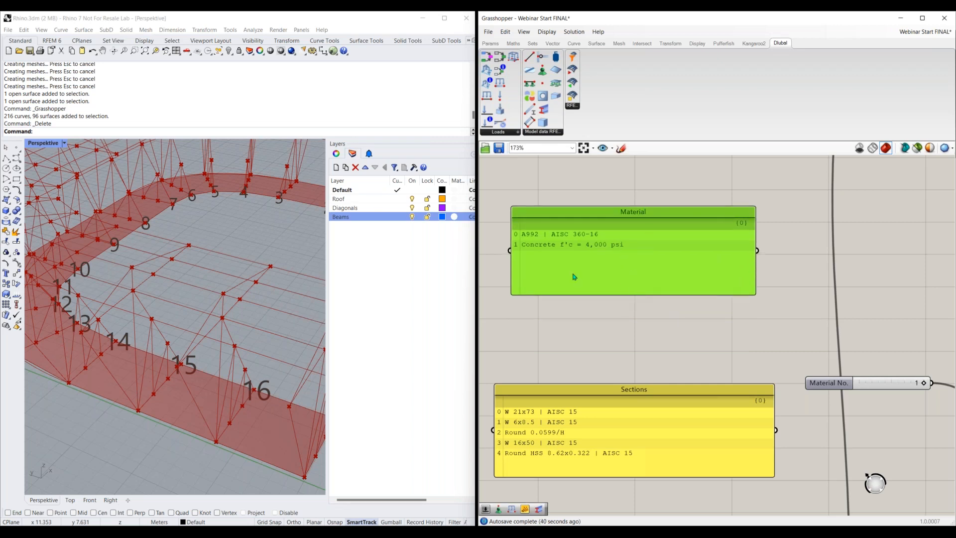
{"action": "left_click_drag", "start_coordinate": [626, 295], "coordinate": [626, 311]}
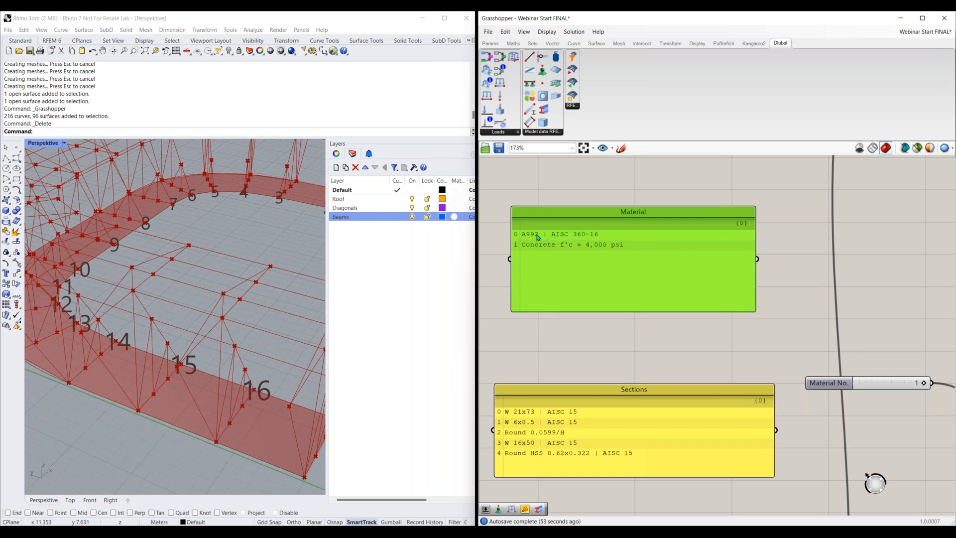
{"action": "left_click", "coordinate": [501, 257]}
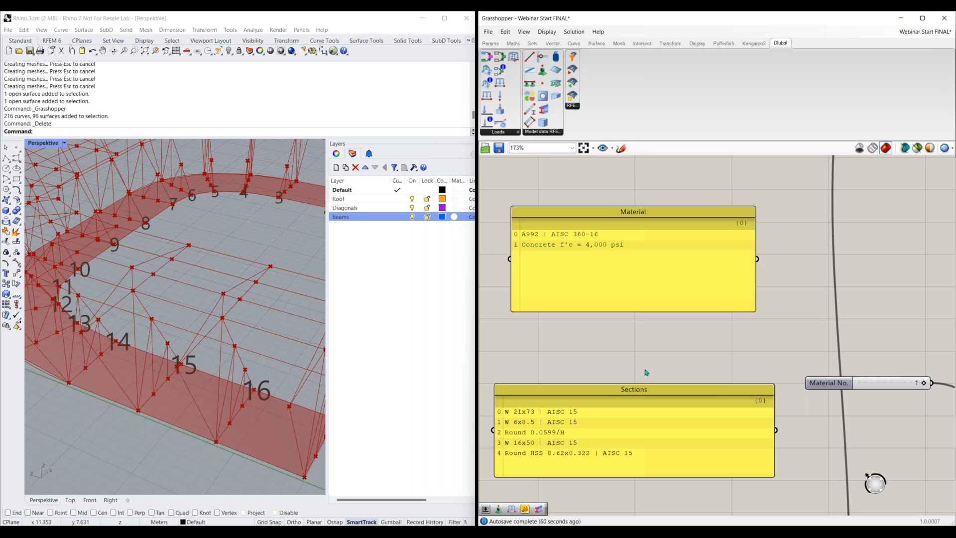
{"action": "right_click_drag", "start_coordinate": [691, 363], "coordinate": [560, 342]}
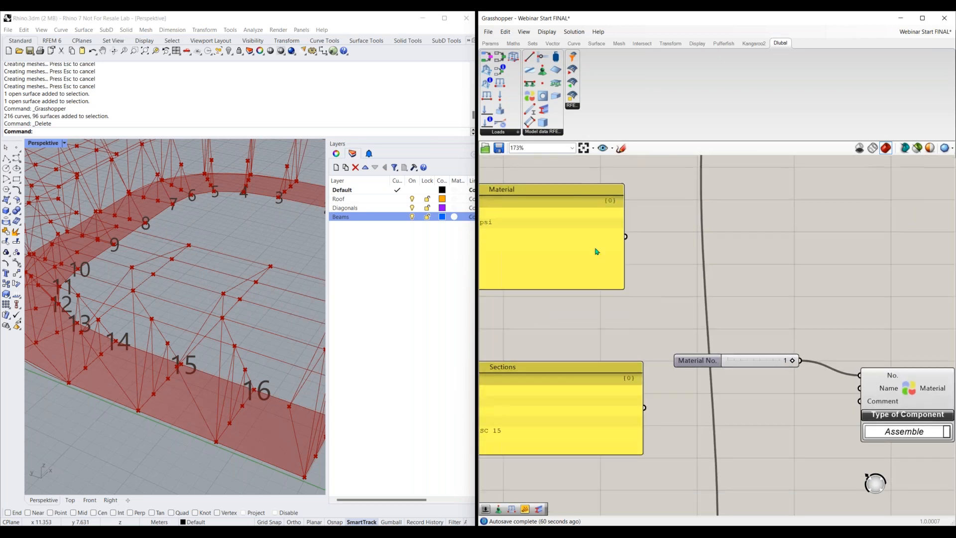
{"action": "left_click_drag", "start_coordinate": [624, 288], "coordinate": [721, 326]}
Step: Insert a List Item component next to the Material list panel and connect the panel to its List input
{"action": "right_click_drag", "start_coordinate": [765, 412], "coordinate": [707, 374]}
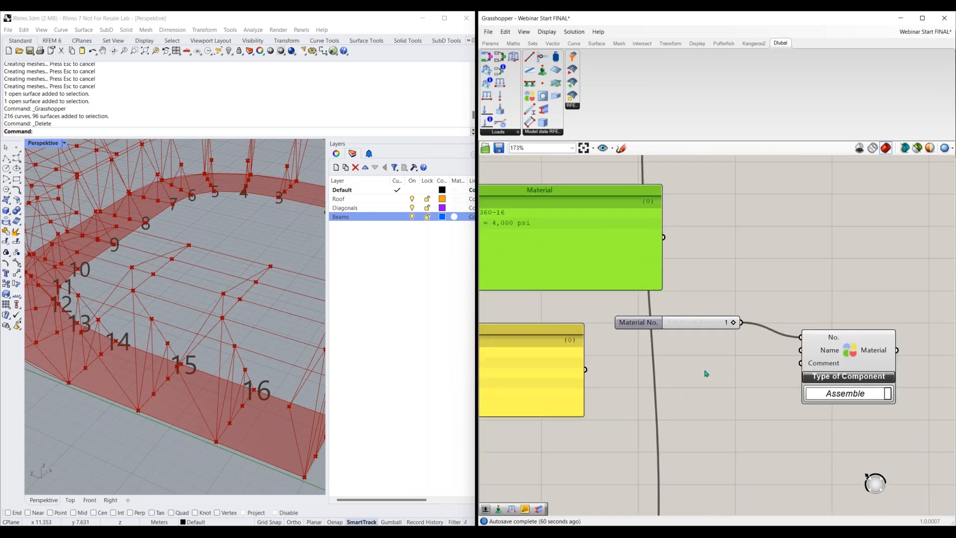
{"action": "double_click", "coordinate": [705, 373]}
{"action": "type", "text": "list"}
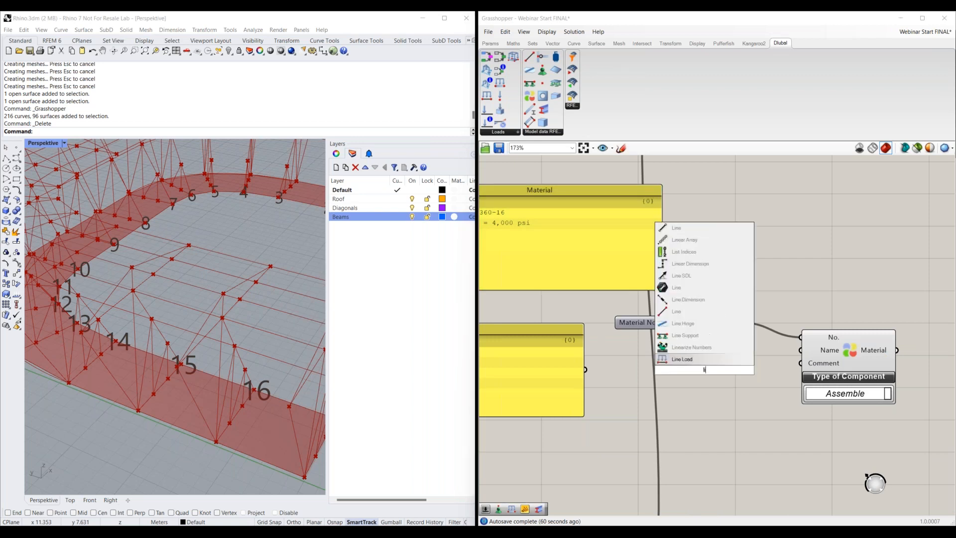
{"action": "type", "text": " it"}
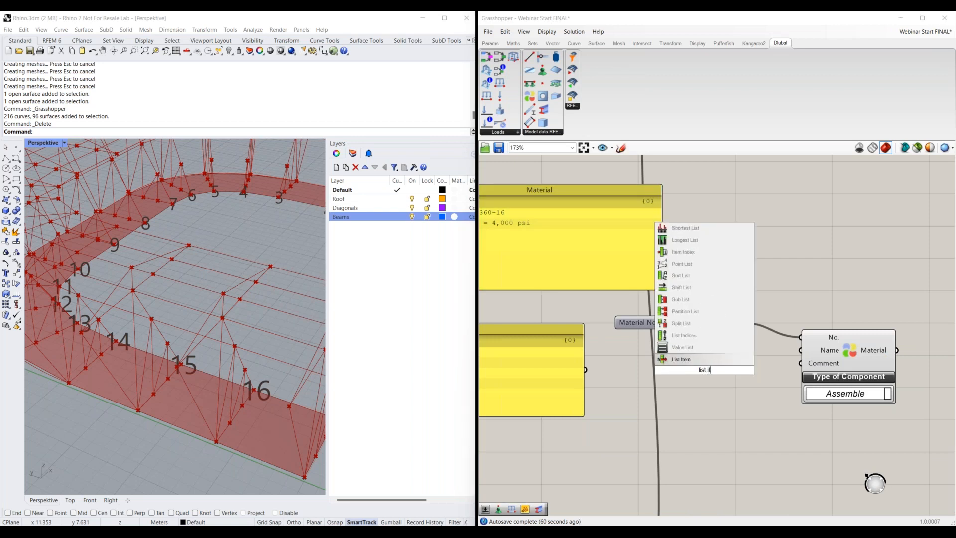
{"action": "left_click", "coordinate": [702, 360]}
{"action": "left_click_drag", "start_coordinate": [720, 351], "coordinate": [730, 250]}
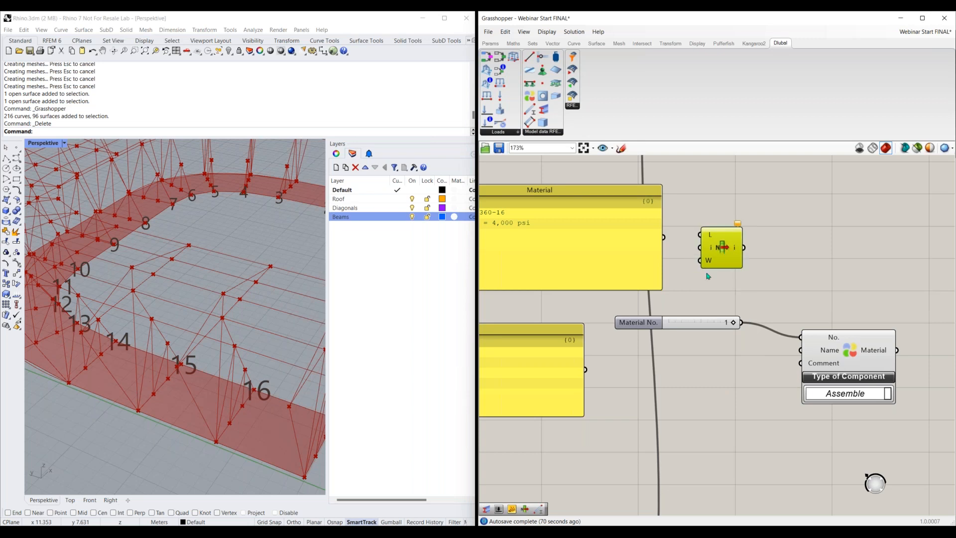
{"action": "left_click_drag", "start_coordinate": [681, 324], "coordinate": [717, 364]}
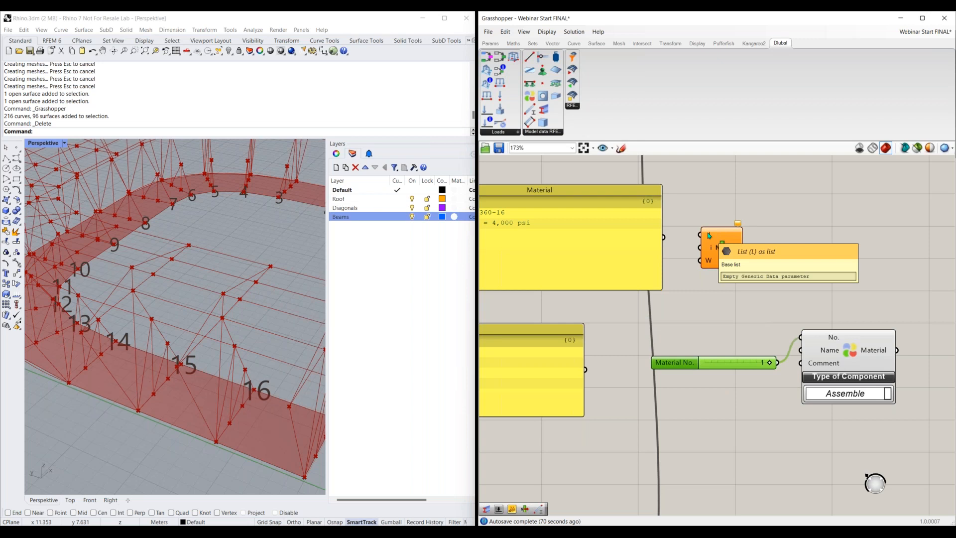
{"action": "left_click_drag", "start_coordinate": [708, 235], "coordinate": [664, 237]}
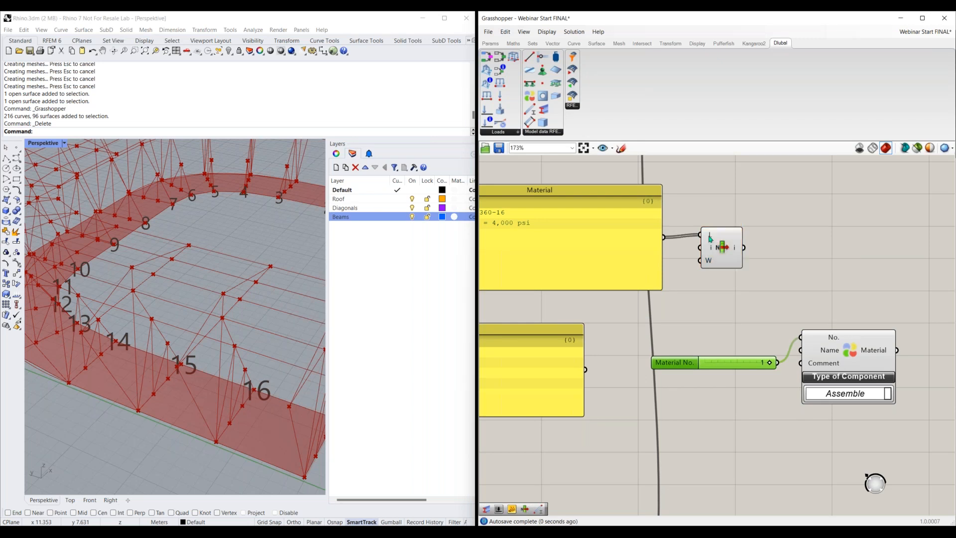
Step: Move the List Item further from the panel and connect a new number slider with value 5 to its index input
{"action": "left_click_drag", "start_coordinate": [742, 243], "coordinate": [830, 245]}
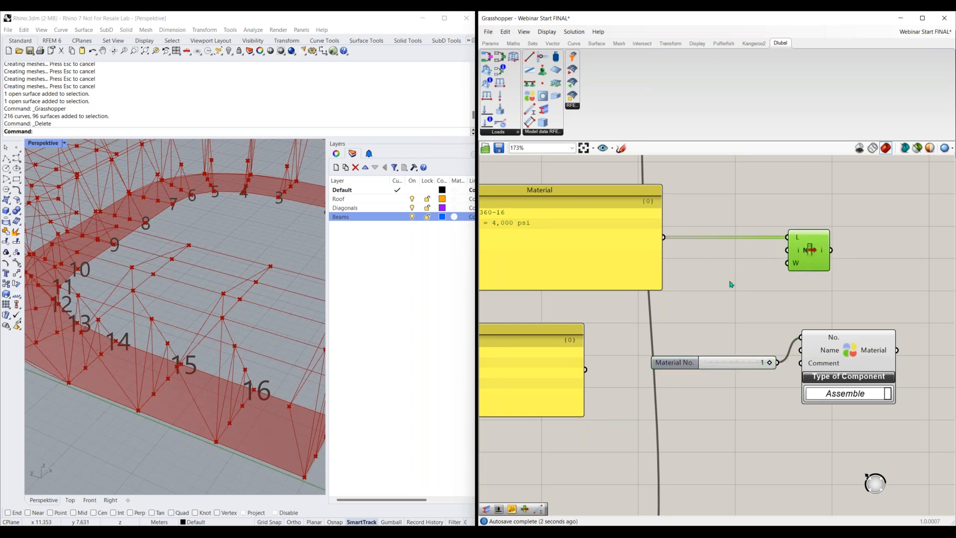
{"action": "double_click", "coordinate": [716, 282]}
{"action": "type", "text": "slider"}
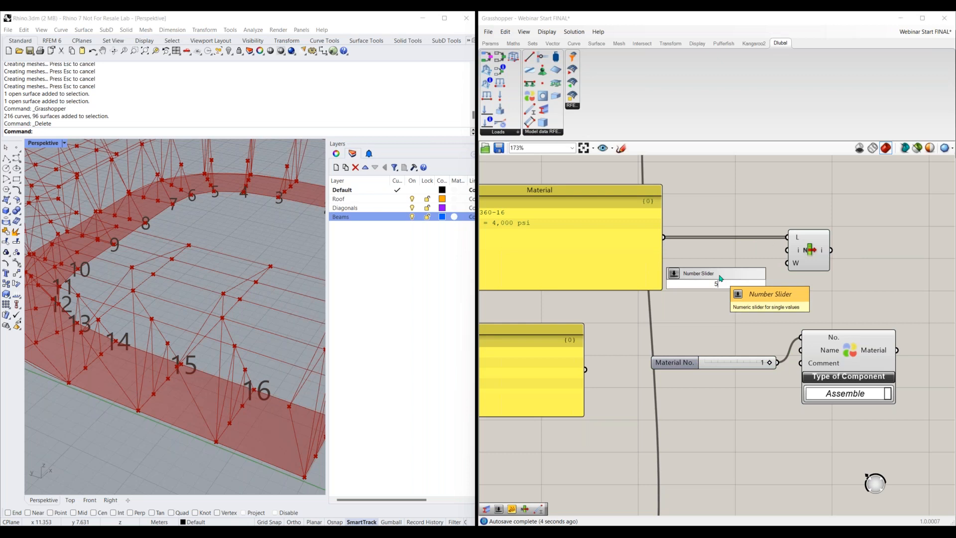
{"action": "key", "text": "Return"}
{"action": "left_click_drag", "start_coordinate": [769, 284], "coordinate": [795, 253]}
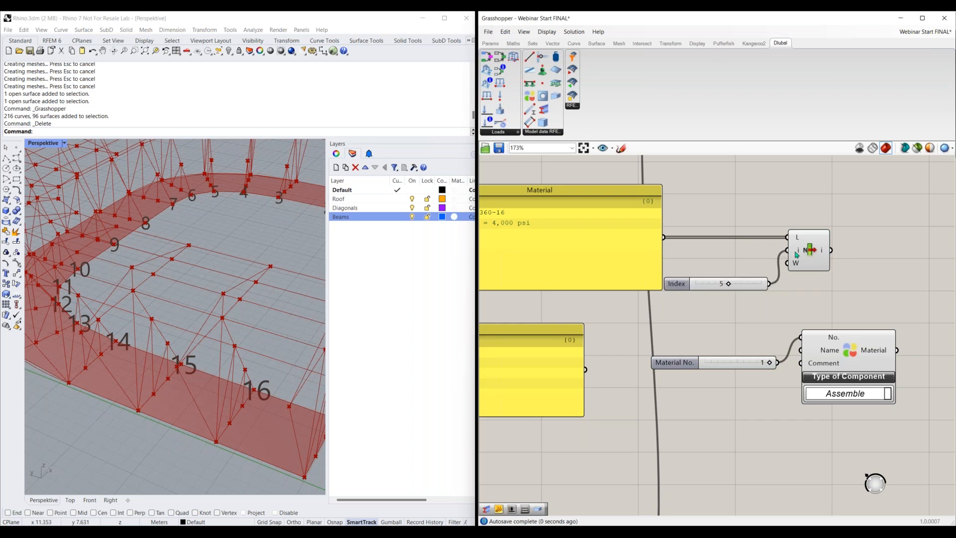
Step: Move the Index slider closer to the List Item's index input and set its value to 0
{"action": "left_click_drag", "start_coordinate": [683, 287], "coordinate": [686, 269]}
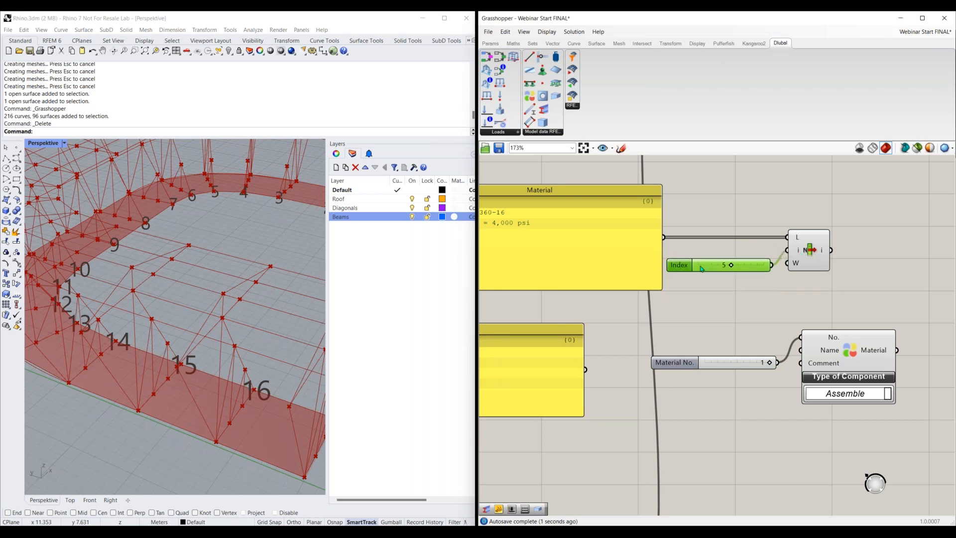
{"action": "scroll", "coordinate": [714, 301], "scroll_direction": "down", "scroll_amount": 2}
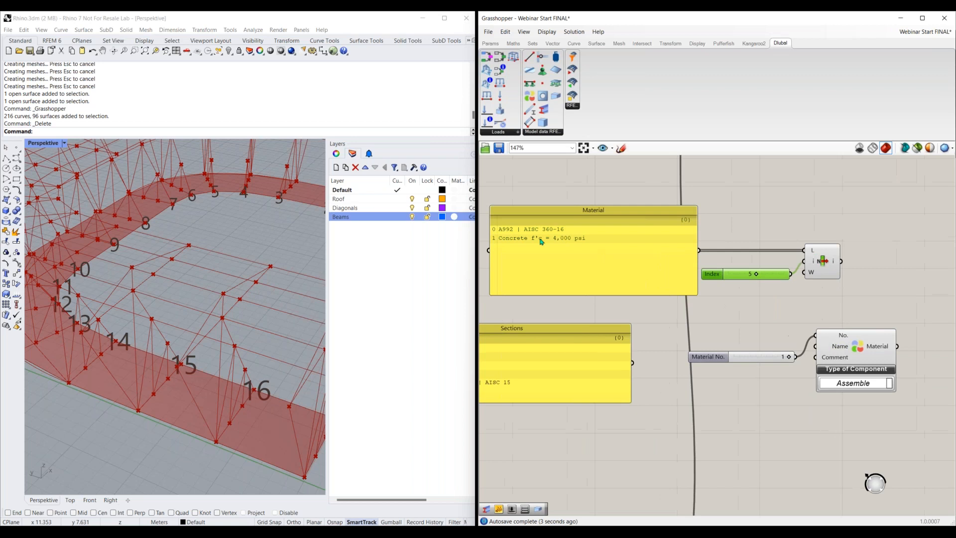
{"action": "left_click_drag", "start_coordinate": [753, 274], "coordinate": [732, 275]}
{"action": "right_click_drag", "start_coordinate": [864, 286], "coordinate": [684, 315]}
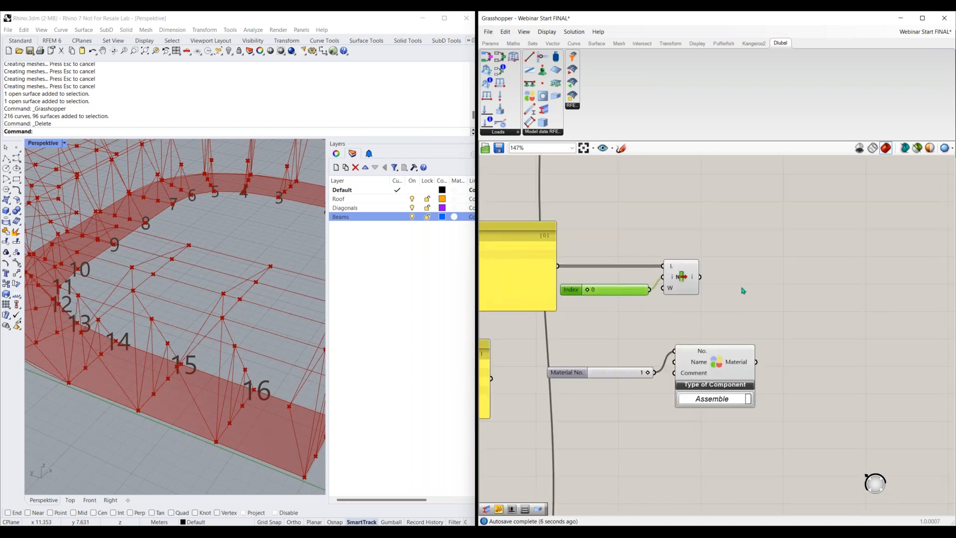
Step: Preview the List Item's output in a temporary connected panel and delete the panel
{"action": "double_click", "coordinate": [745, 283]}
{"action": "type", "text": "panel"}
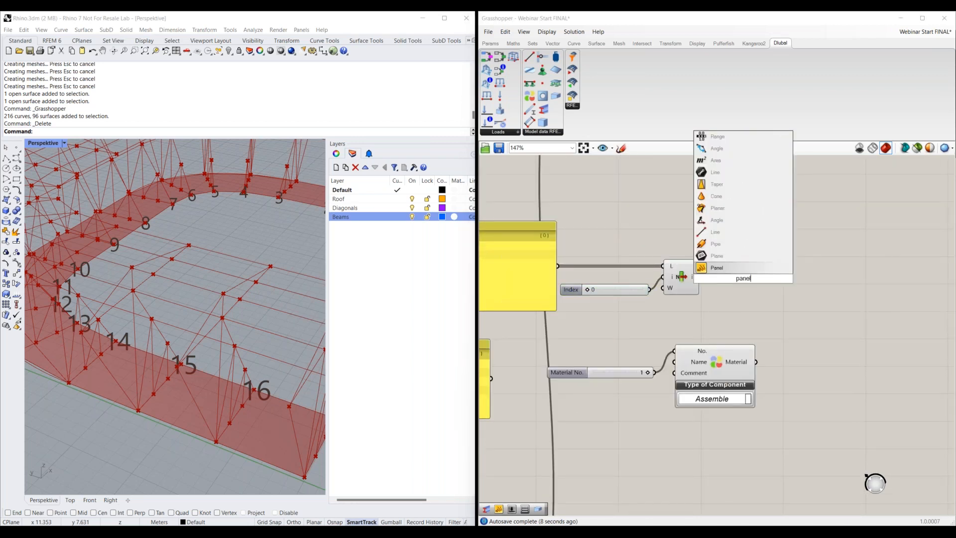
{"action": "key", "text": "Return"}
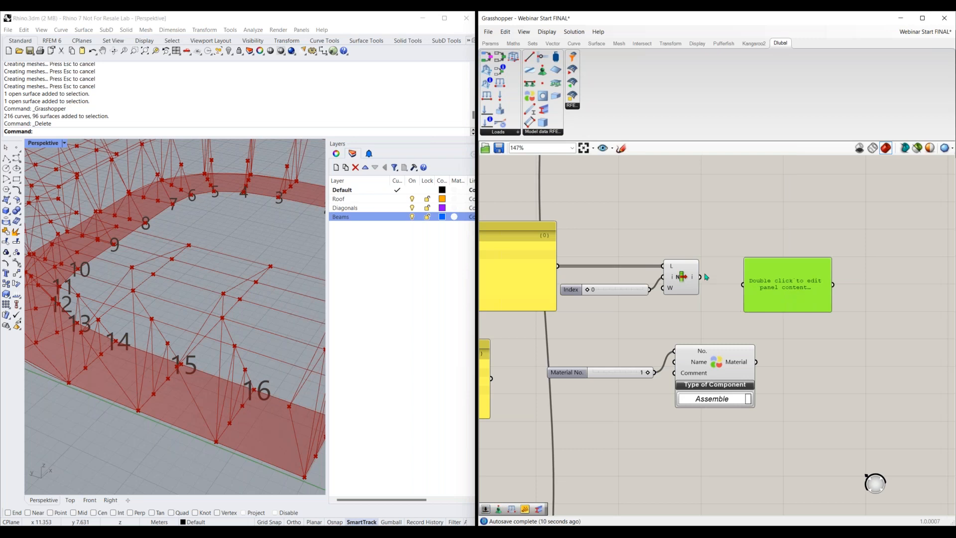
{"action": "left_click_drag", "start_coordinate": [731, 285], "coordinate": [742, 284]}
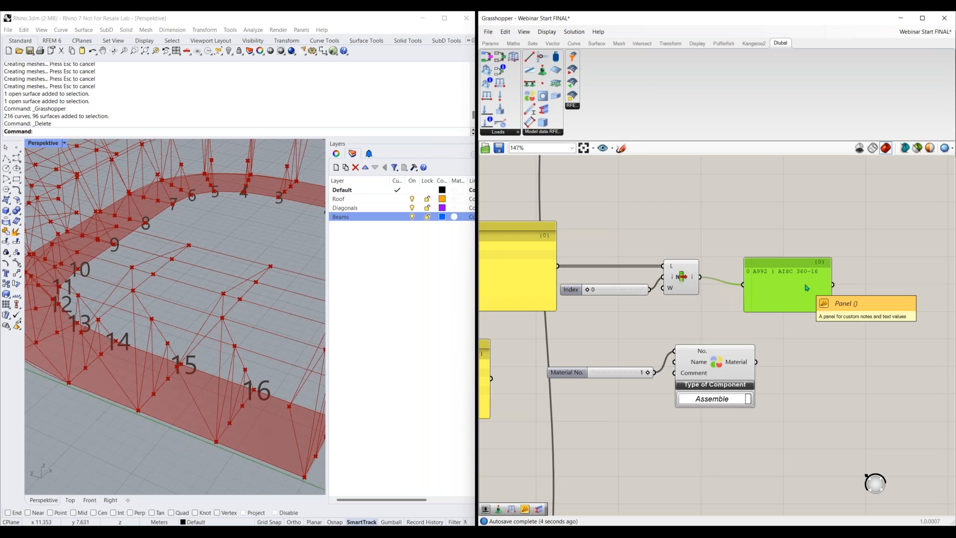
{"action": "key", "text": "Delete"}
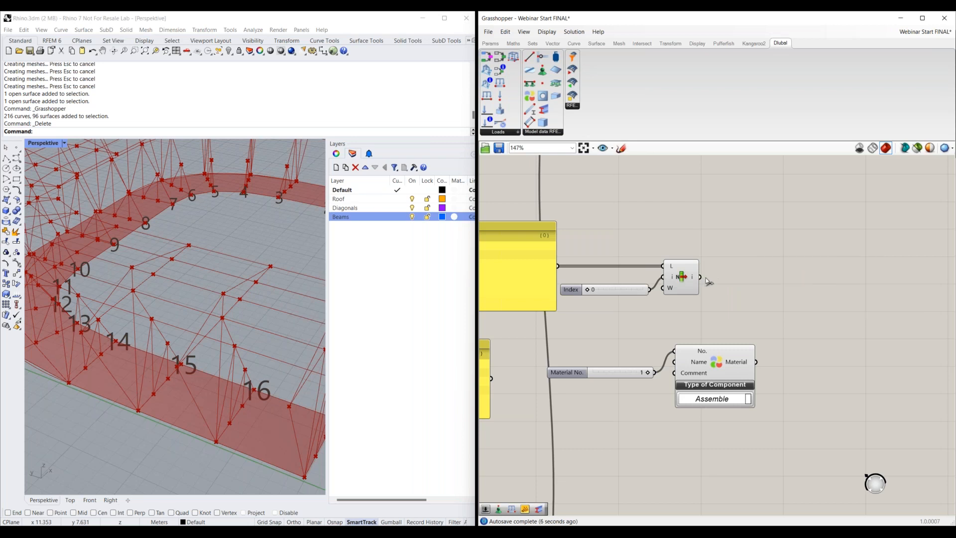
Step: Connect the List Item's output to the Material component's Name input and move the component with its Material No. slider up beside the List Item
{"action": "left_click_drag", "start_coordinate": [721, 311], "coordinate": [674, 363]}
{"action": "left_click_drag", "start_coordinate": [737, 337], "coordinate": [626, 408]}
{"action": "left_click_drag", "start_coordinate": [717, 379], "coordinate": [799, 233]}
{"action": "left_click_drag", "start_coordinate": [661, 245], "coordinate": [657, 226]}
{"action": "left_click", "coordinate": [662, 248]}
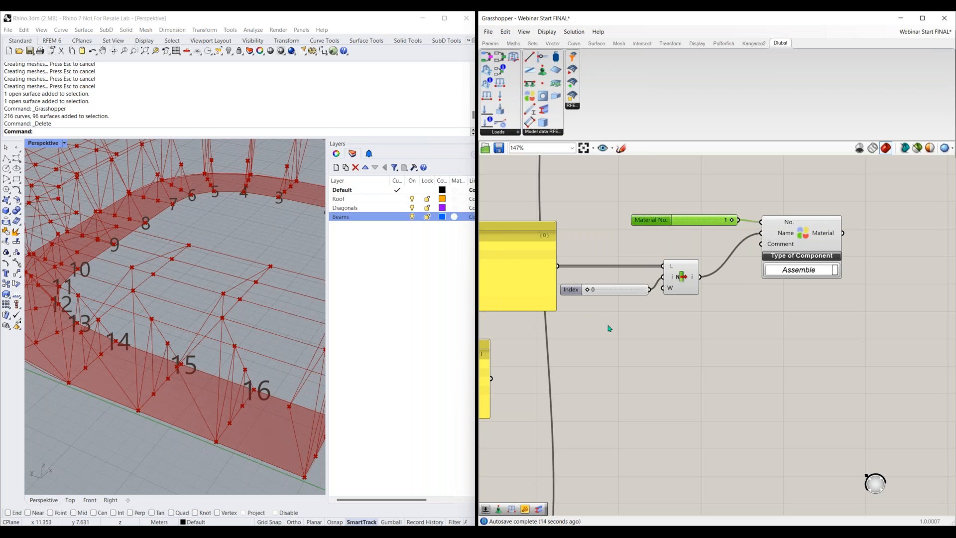
Step: Move the Sections panel down to make room and duplicate the entire material group directly below the original
{"action": "scroll", "coordinate": [608, 326], "scroll_direction": "down", "scroll_amount": 3}
{"action": "left_click_drag", "start_coordinate": [524, 353], "coordinate": [566, 415]}
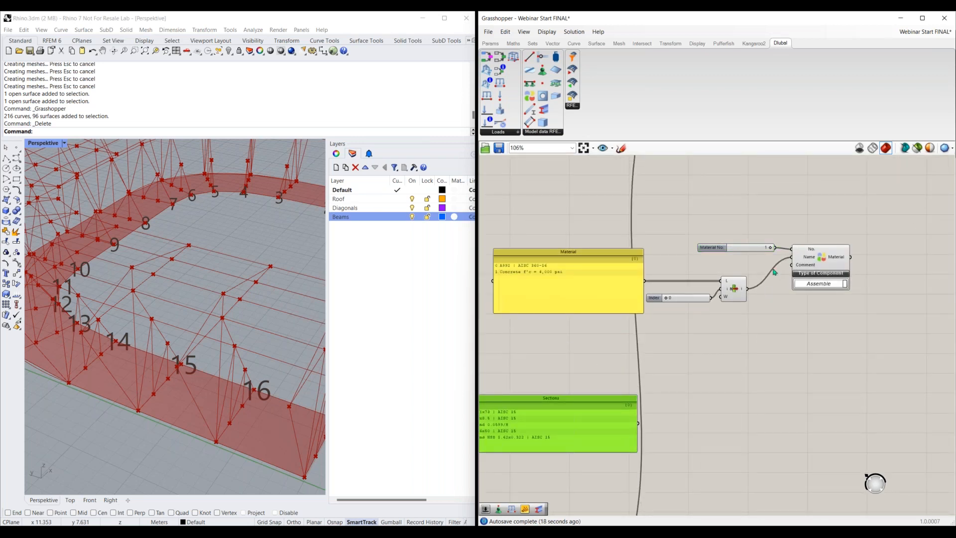
{"action": "left_click_drag", "start_coordinate": [840, 218], "coordinate": [491, 347]}
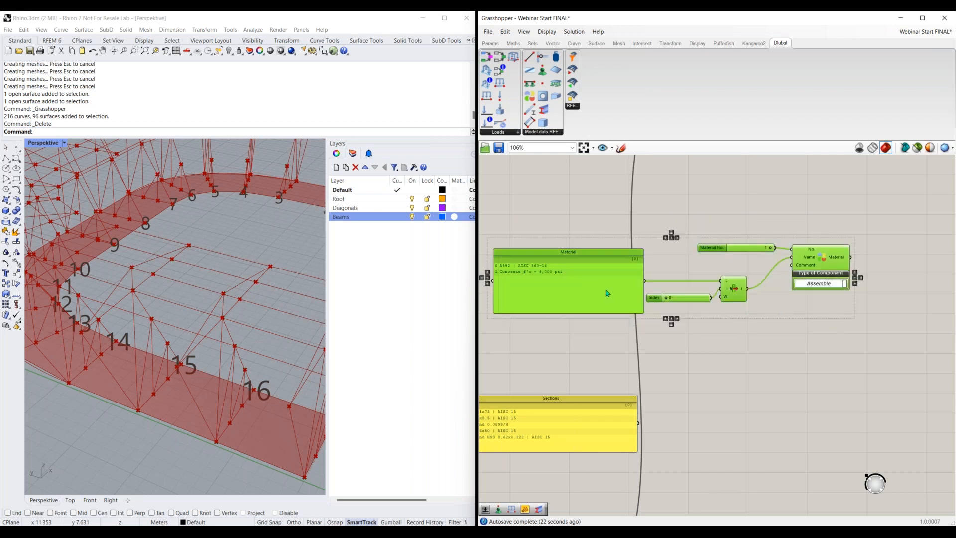
{"action": "key", "text": "ctrl+c"}
{"action": "key", "text": "ctrl+v"}
{"action": "left_click_drag", "start_coordinate": [640, 305], "coordinate": [635, 376]}
{"action": "right_click_drag", "start_coordinate": [596, 434], "coordinate": [596, 371]}
{"action": "left_click_drag", "start_coordinate": [597, 371], "coordinate": [609, 405]}
{"action": "right_click_drag", "start_coordinate": [759, 357], "coordinate": [694, 356]}
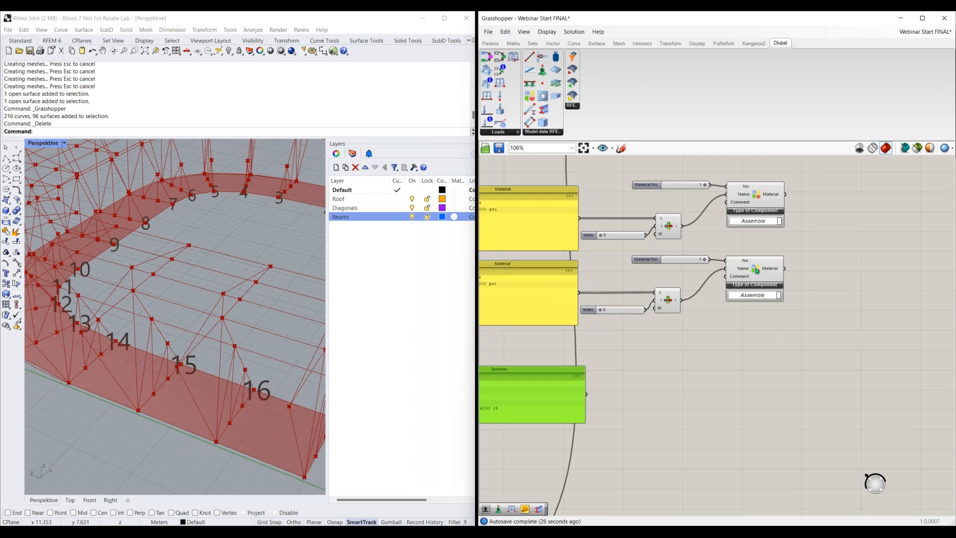
Step: Set the duplicated material group's Index slider to 1 and move the Sections panel up closer beneath it
{"action": "mouse_move", "coordinate": [741, 273]}
{"action": "right_click_drag", "start_coordinate": [603, 332], "coordinate": [647, 338]}
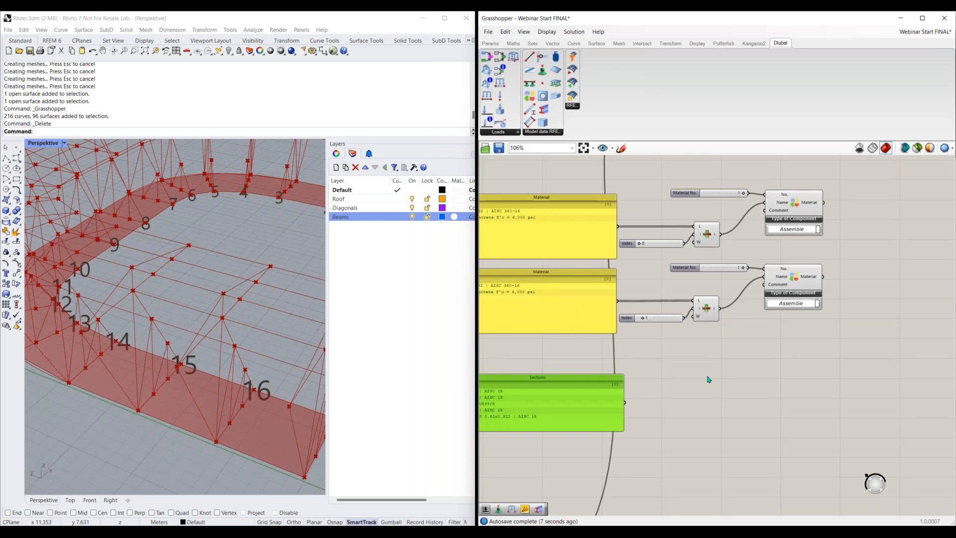
{"action": "right_click_drag", "start_coordinate": [667, 416], "coordinate": [674, 399]}
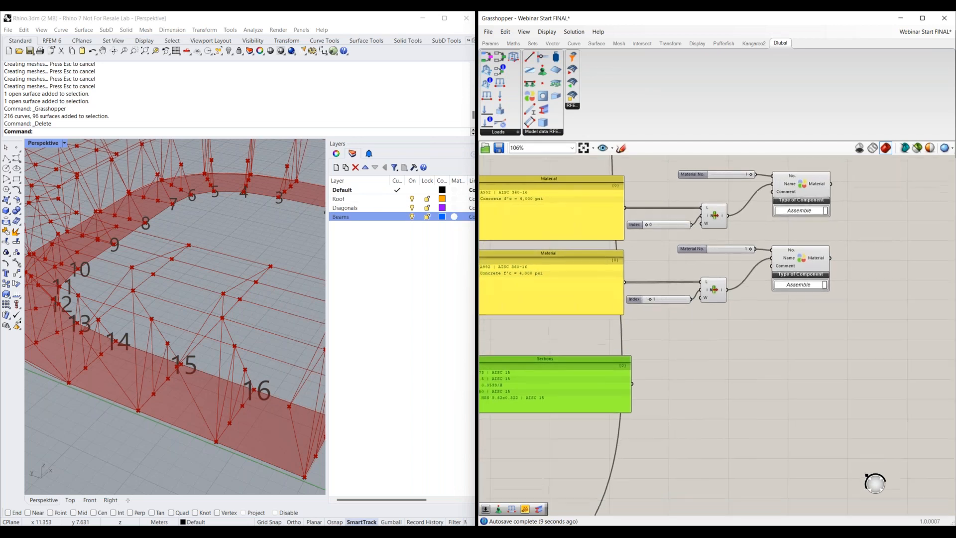
{"action": "scroll", "coordinate": [668, 394], "scroll_direction": "down", "scroll_amount": 2}
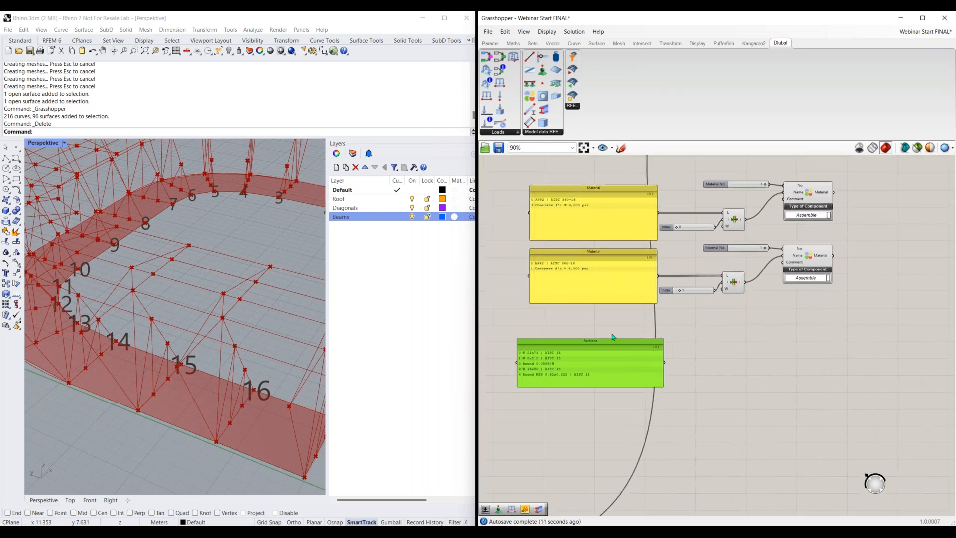
{"action": "left_click_drag", "start_coordinate": [613, 337], "coordinate": [613, 333]}
{"action": "right_click_drag", "start_coordinate": [684, 432], "coordinate": [659, 384]}
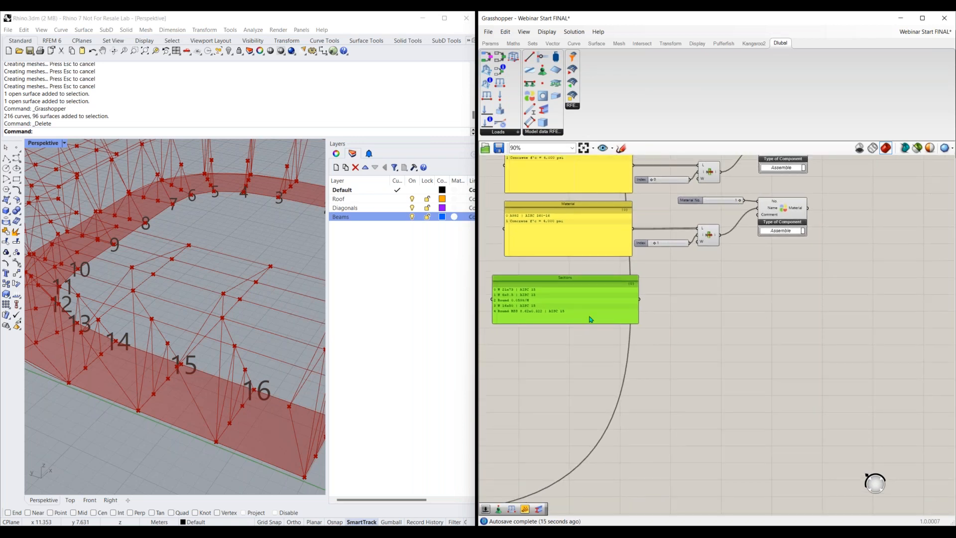
Step: Insert a Dlubal Section component beside the Sections panel, leaving space between them for its inputs
{"action": "left_click", "coordinate": [717, 288]}
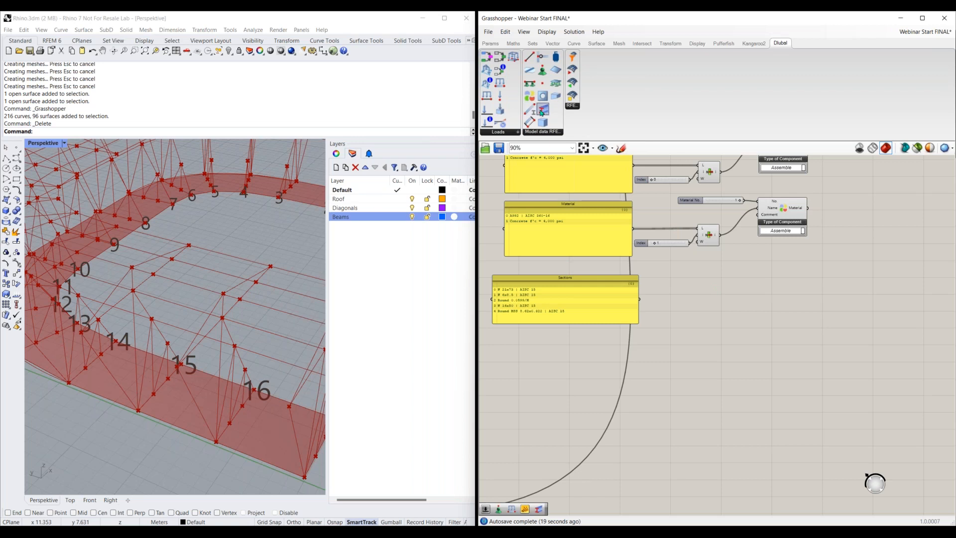
{"action": "left_click_drag", "start_coordinate": [543, 112], "coordinate": [716, 315]}
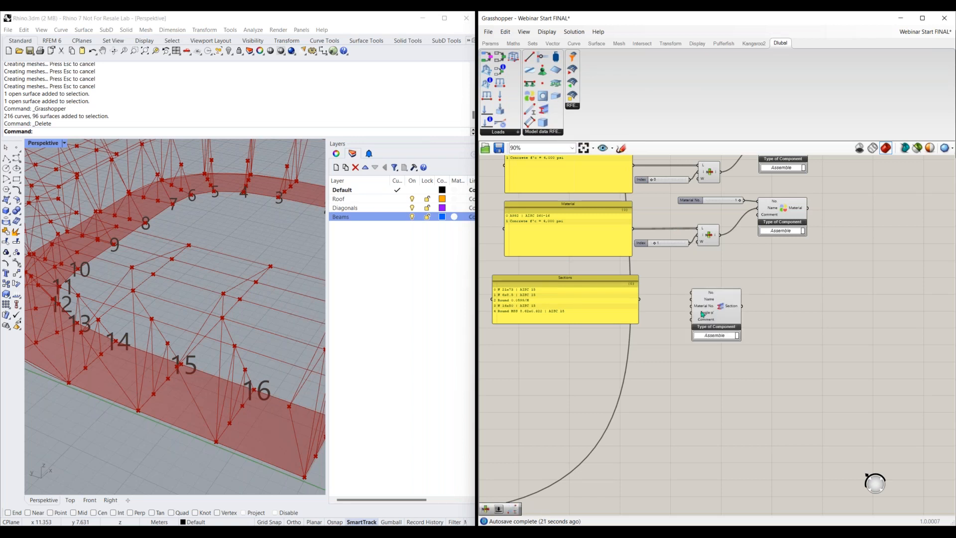
{"action": "scroll", "coordinate": [716, 315], "scroll_direction": "up", "scroll_amount": 3}
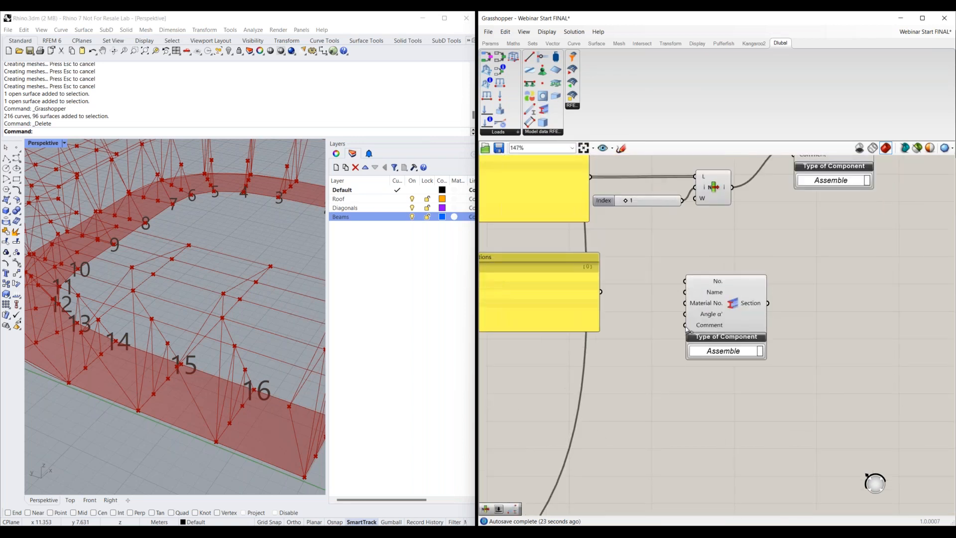
{"action": "left_click_drag", "start_coordinate": [695, 290], "coordinate": [736, 300]}
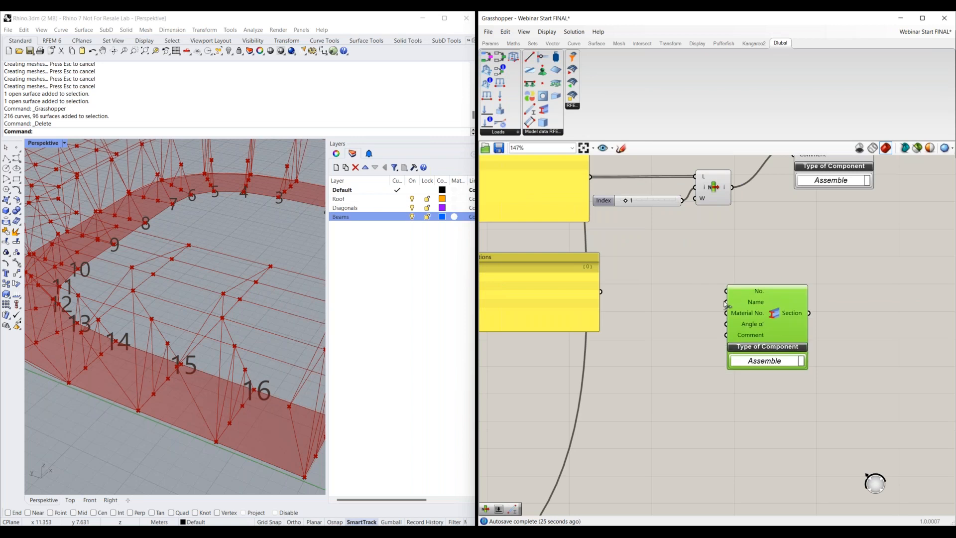
Step: Connect a new number slider with value 1 to the Section component's No. input and shift the component farther from the slider
{"action": "double_click", "coordinate": [661, 274]}
{"action": "type", "text": "1"}
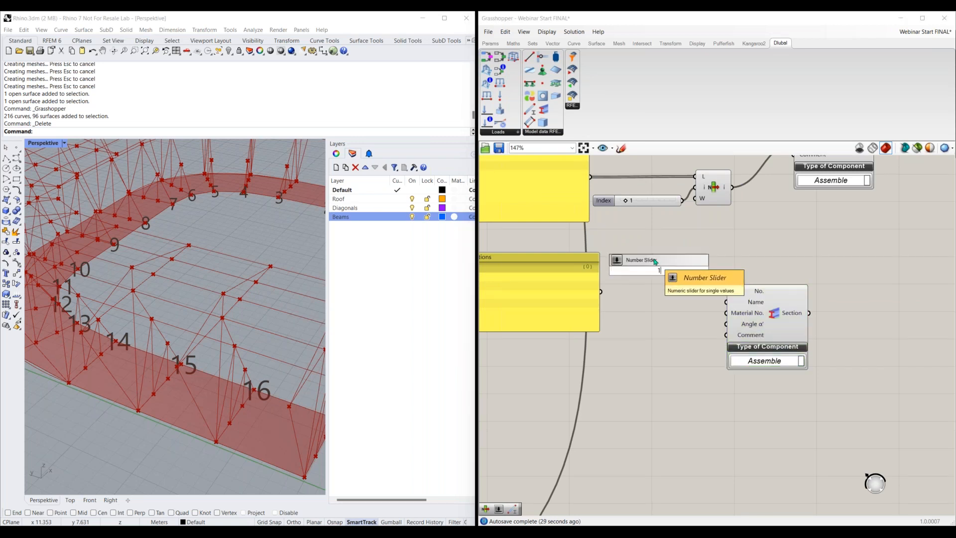
{"action": "key", "text": "Return"}
{"action": "left_click_drag", "start_coordinate": [758, 307], "coordinate": [773, 308]}
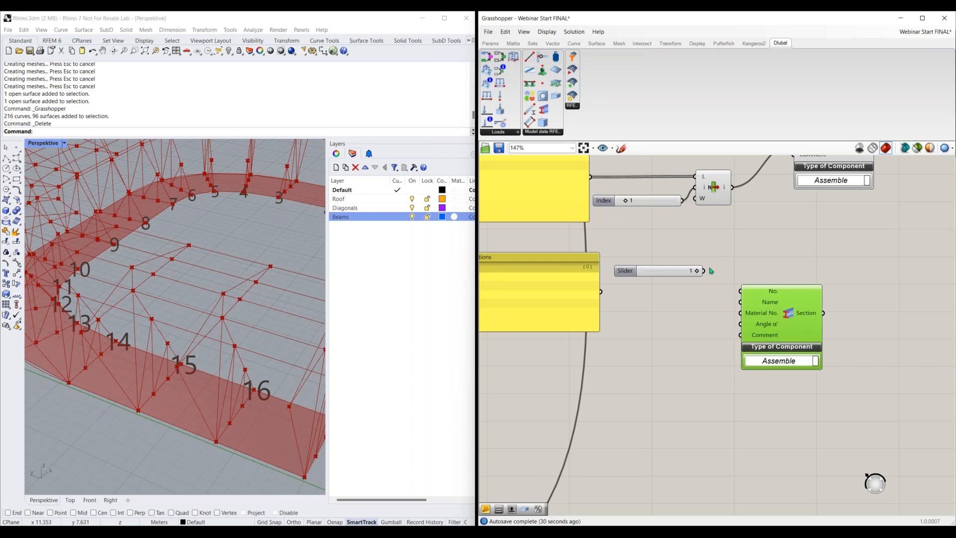
{"action": "left_click_drag", "start_coordinate": [703, 270], "coordinate": [742, 292]}
{"action": "left_click_drag", "start_coordinate": [797, 329], "coordinate": [830, 330]}
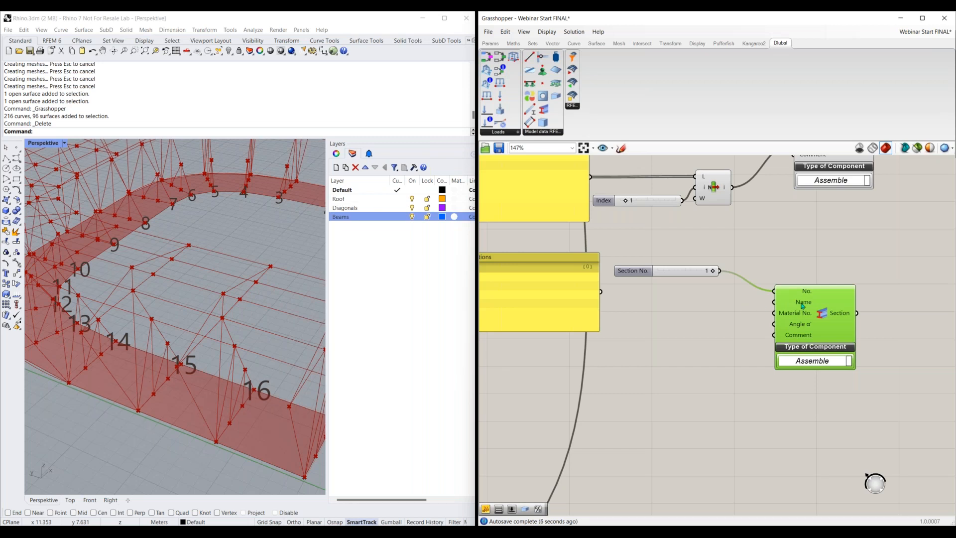
Step: Duplicate the material List Item with its Index slider below and connect the Sections panel to the copy's List input
{"action": "scroll", "coordinate": [692, 355], "scroll_direction": "down", "scroll_amount": 2}
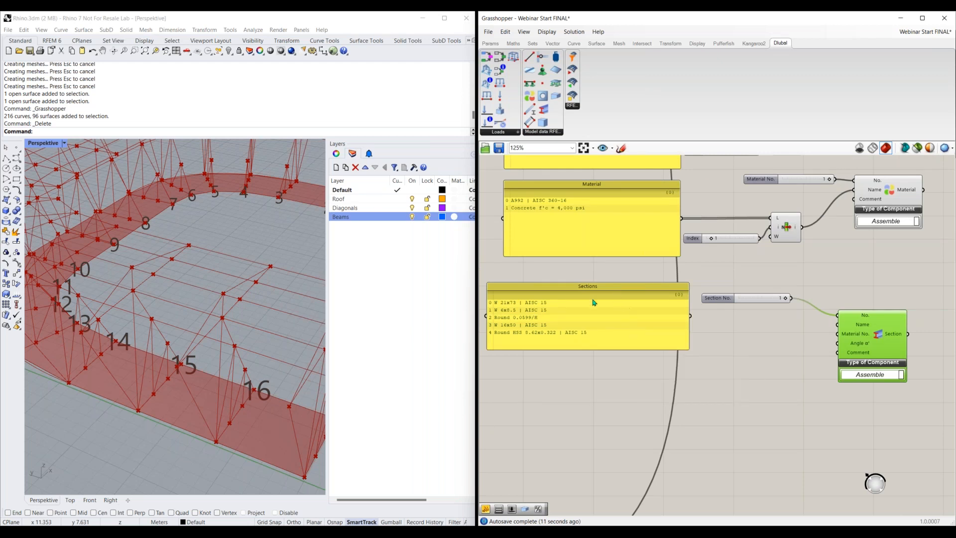
{"action": "scroll", "coordinate": [538, 319], "scroll_direction": "up", "scroll_amount": 2}
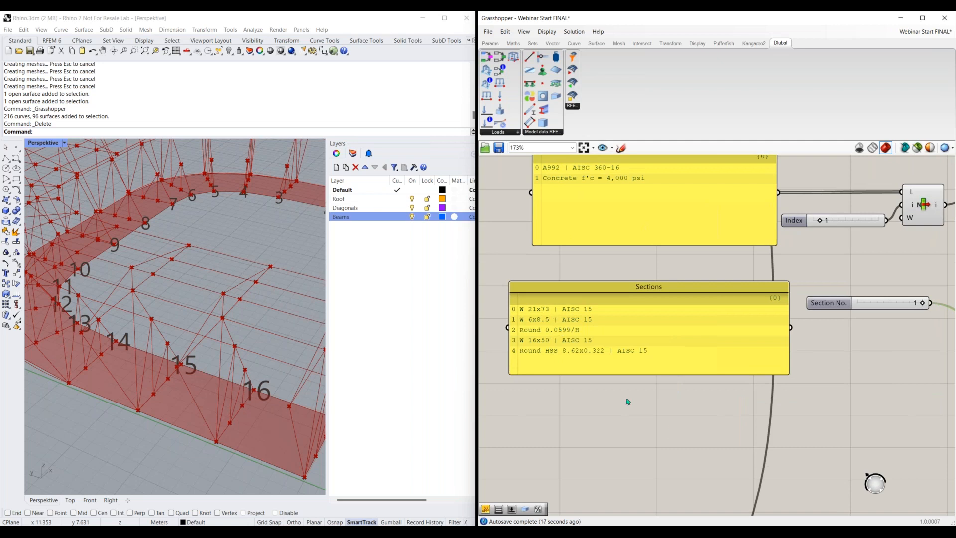
{"action": "scroll", "coordinate": [493, 298], "scroll_direction": "down", "scroll_amount": 2}
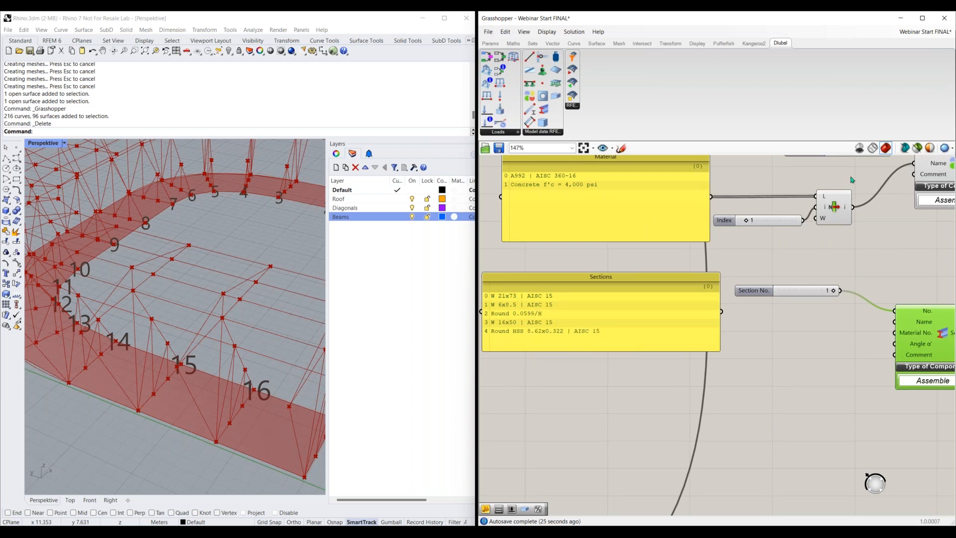
{"action": "left_click_drag", "start_coordinate": [851, 180], "coordinate": [806, 254]}
{"action": "left_click_drag", "start_coordinate": [833, 286], "coordinate": [777, 338], "text": "alt"}
{"action": "left_click", "coordinate": [725, 314]}
{"action": "left_click_drag", "start_coordinate": [817, 371], "coordinate": [725, 331]}
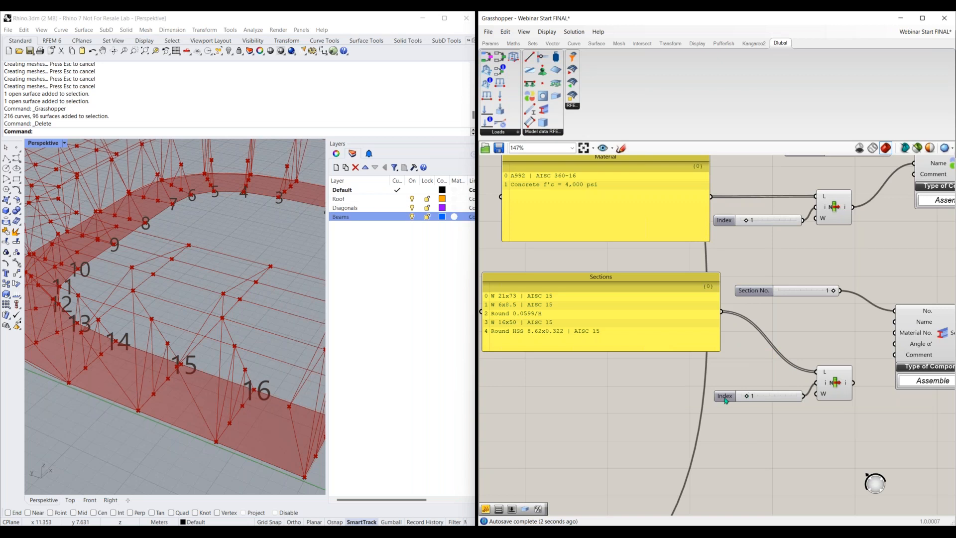
Step: Set the copied Index slider to 0 and connect the repositioned List Item's output to the Section component's Name input
{"action": "left_click_drag", "start_coordinate": [726, 399], "coordinate": [714, 389]}
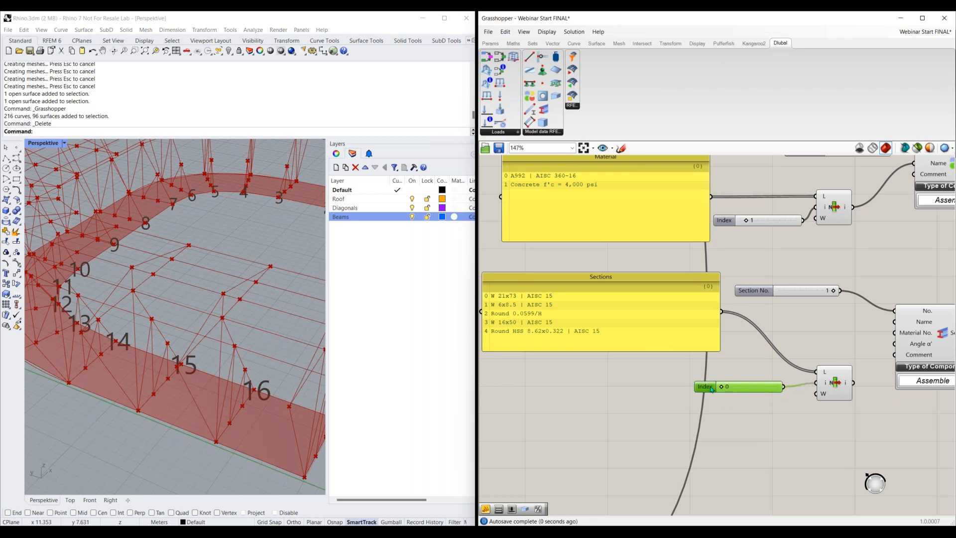
{"action": "right_click_drag", "start_coordinate": [829, 418], "coordinate": [696, 425]}
{"action": "left_click_drag", "start_coordinate": [695, 402], "coordinate": [676, 357]}
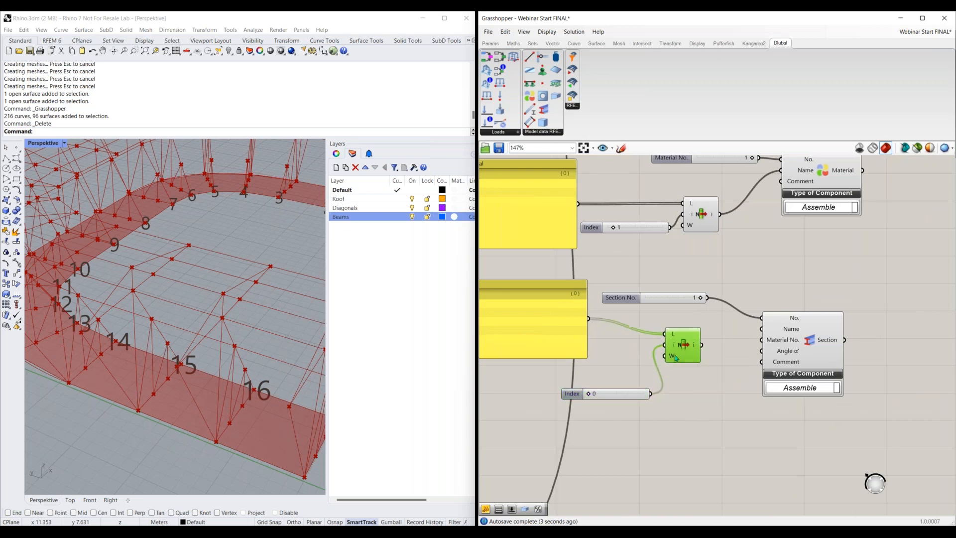
{"action": "left_click_drag", "start_coordinate": [631, 393], "coordinate": [630, 377]}
{"action": "right_click_drag", "start_coordinate": [481, 337], "coordinate": [500, 351]}
{"action": "right_click_drag", "start_coordinate": [506, 388], "coordinate": [598, 387]}
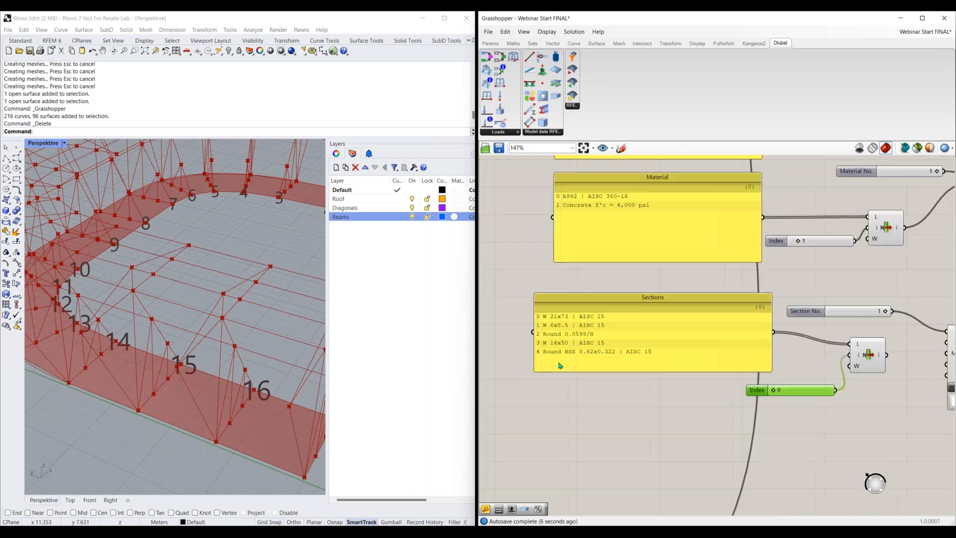
{"action": "right_click_drag", "start_coordinate": [911, 427], "coordinate": [765, 429]}
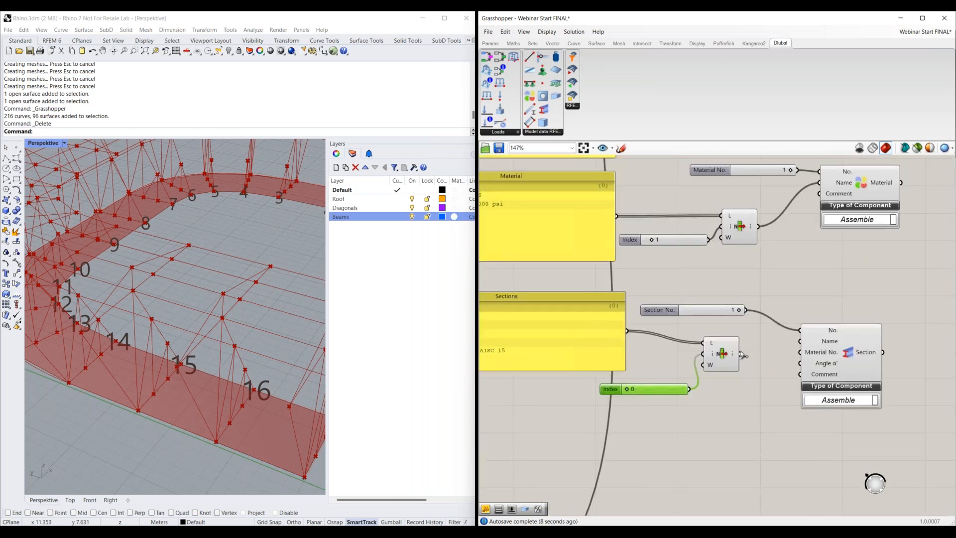
{"action": "left_click_drag", "start_coordinate": [740, 353], "coordinate": [800, 342]}
Step: Try a copied number slider with value 1 on the Section component's Material No. input and delete it
{"action": "left_click", "coordinate": [672, 313]}
{"action": "key", "text": "ctrl+c"}
{"action": "key", "text": "ctrl+v"}
{"action": "left_click_drag", "start_coordinate": [672, 313], "coordinate": [682, 410]}
{"action": "left_click_drag", "start_coordinate": [793, 359], "coordinate": [799, 352]}
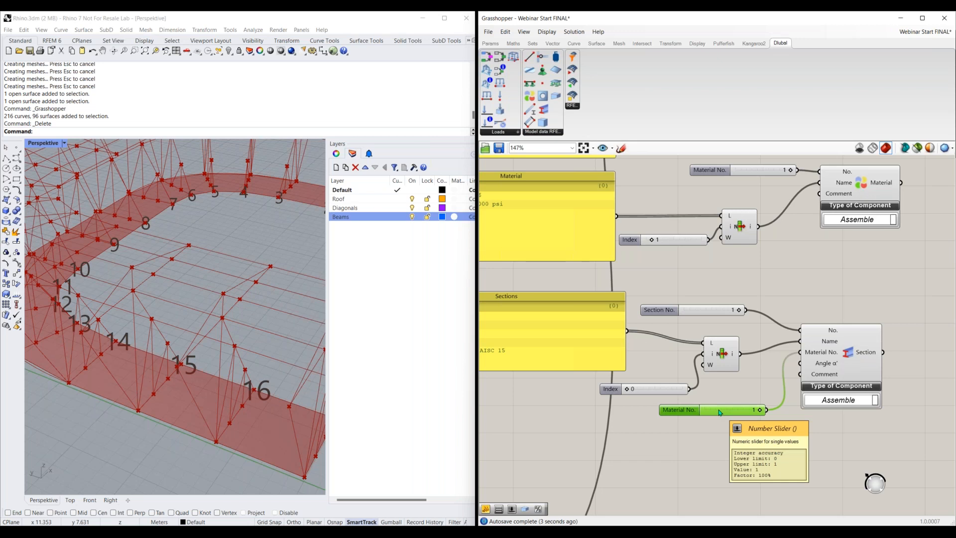
{"action": "key", "text": "Delete"}
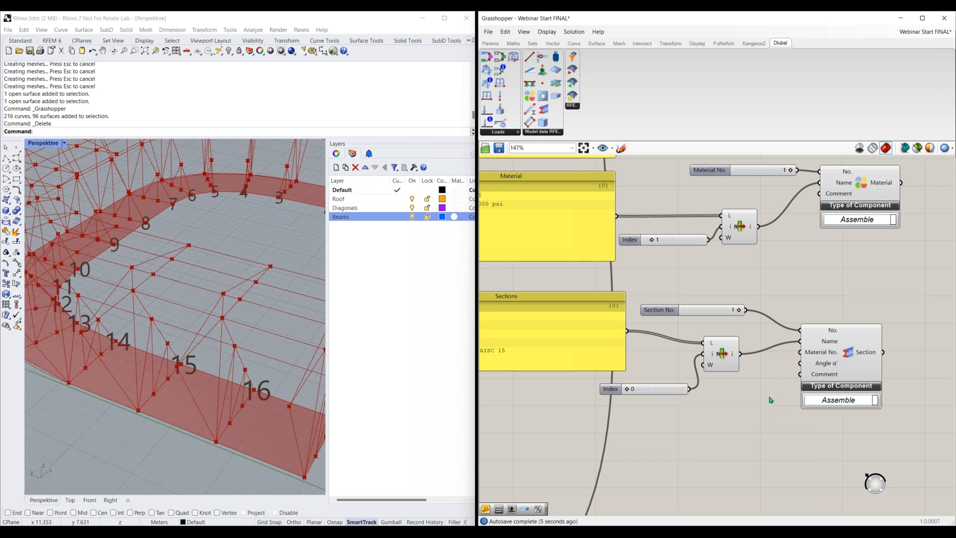
Step: Replace the second Material component's number slider with a new slider of value 2 connected to its No. input
{"action": "right_click_drag", "start_coordinate": [770, 399], "coordinate": [727, 442]}
{"action": "right_click_drag", "start_coordinate": [741, 160], "coordinate": [704, 239]}
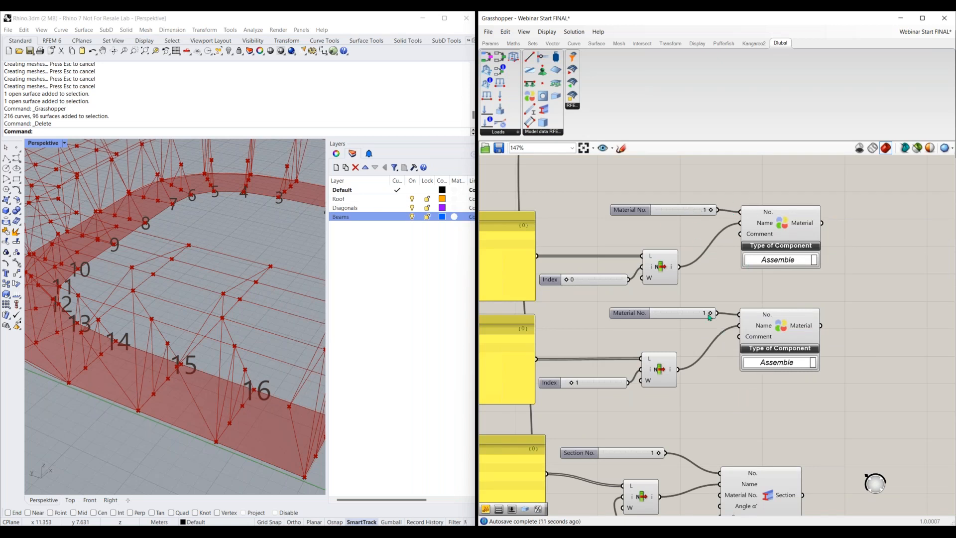
{"action": "left_click", "coordinate": [651, 317]}
{"action": "key", "text": "Delete"}
{"action": "double_click", "coordinate": [642, 311]}
{"action": "type", "text": "slider"}
{"action": "left_click", "coordinate": [693, 320]}
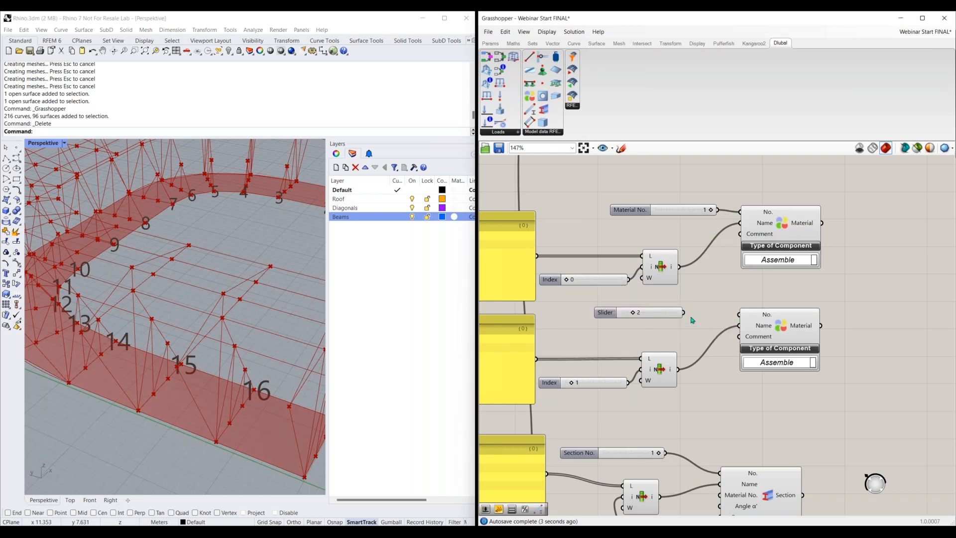
{"action": "left_click_drag", "start_coordinate": [738, 314], "coordinate": [684, 312]}
Step: Connect the first Material component's output to the Section component's Material No. input
{"action": "right_click_drag", "start_coordinate": [727, 313], "coordinate": [699, 248]}
{"action": "left_click_drag", "start_coordinate": [795, 158], "coordinate": [692, 431]}
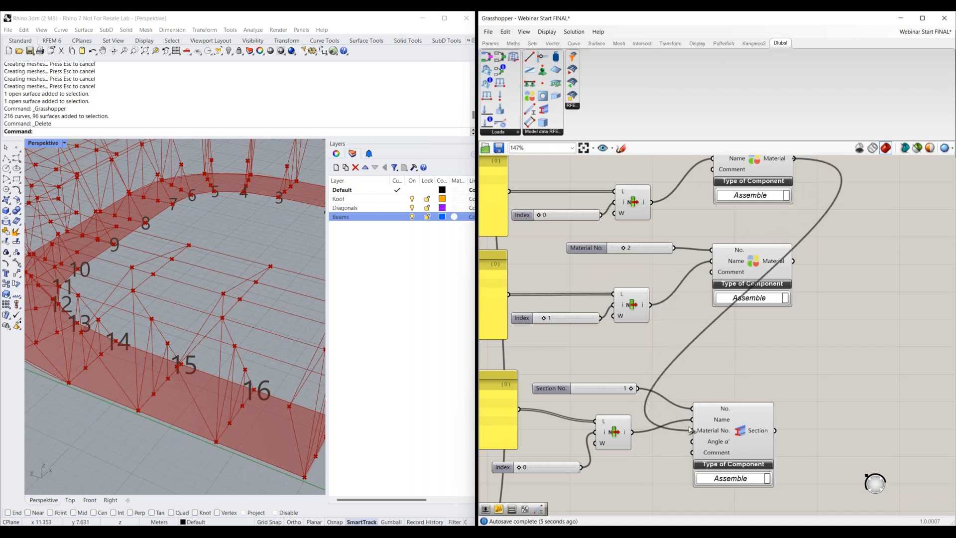
Step: Place a Dlubal Member component on the canvas below the Sections panel and its Index slider
{"action": "right_click_drag", "start_coordinate": [703, 344], "coordinate": [702, 221]}
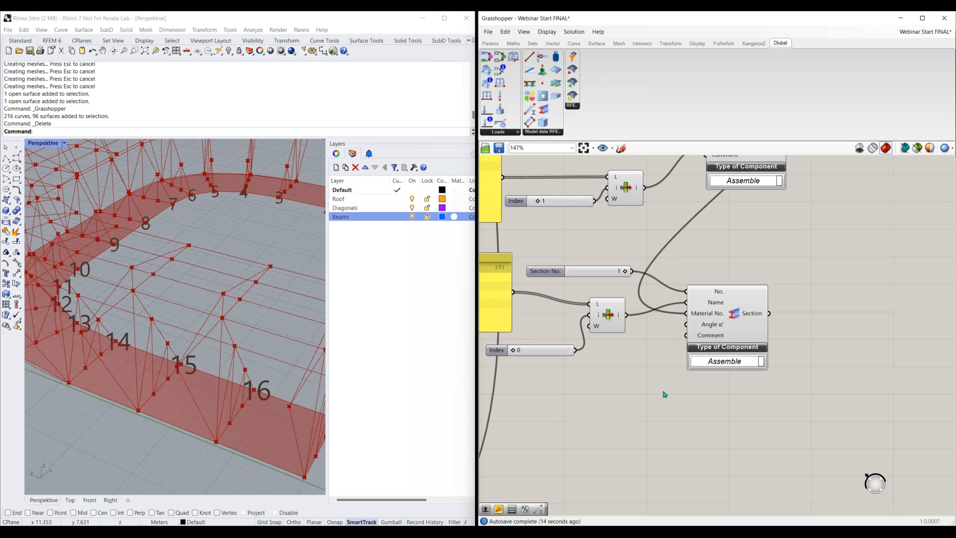
{"action": "scroll", "coordinate": [656, 408], "scroll_direction": "down", "scroll_amount": 3}
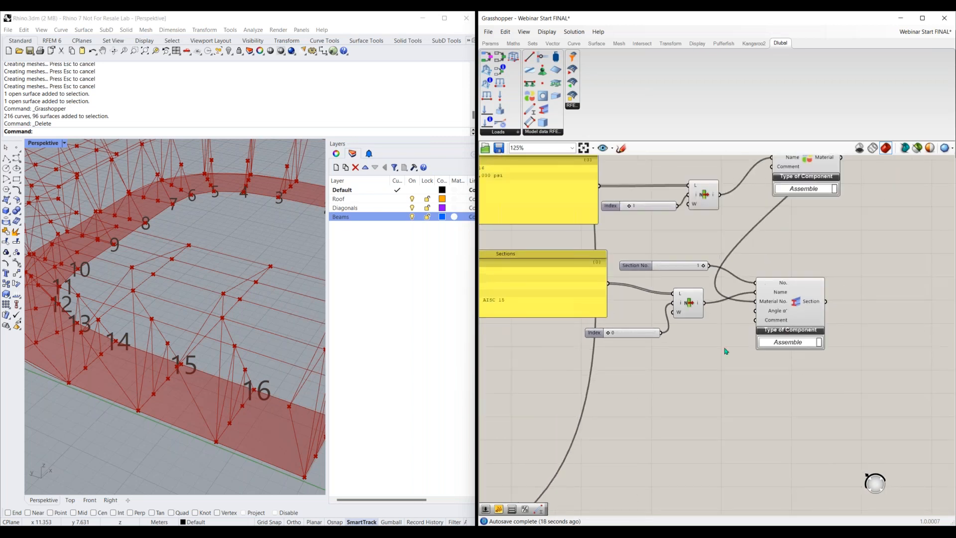
{"action": "right_click_drag", "start_coordinate": [679, 405], "coordinate": [817, 327]}
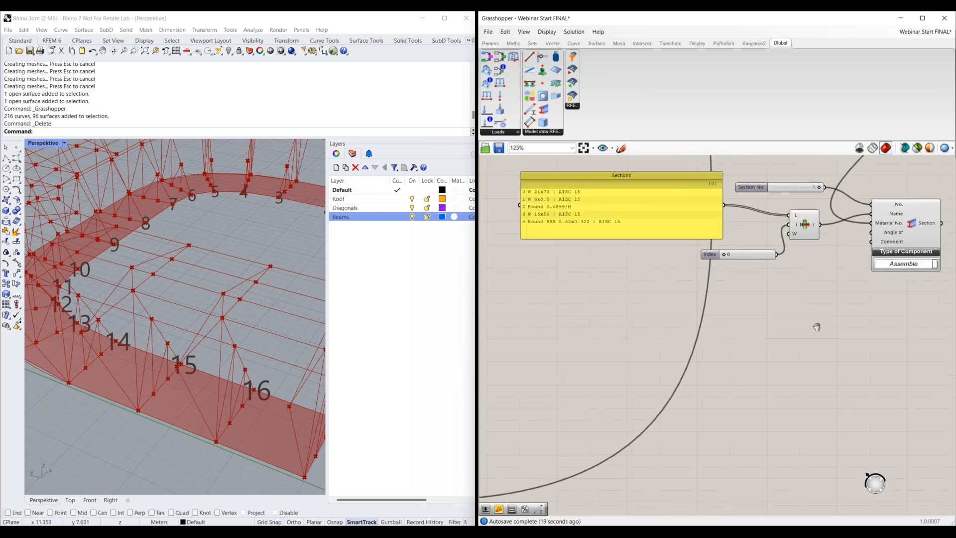
{"action": "scroll", "coordinate": [719, 352], "scroll_direction": "down", "scroll_amount": 1}
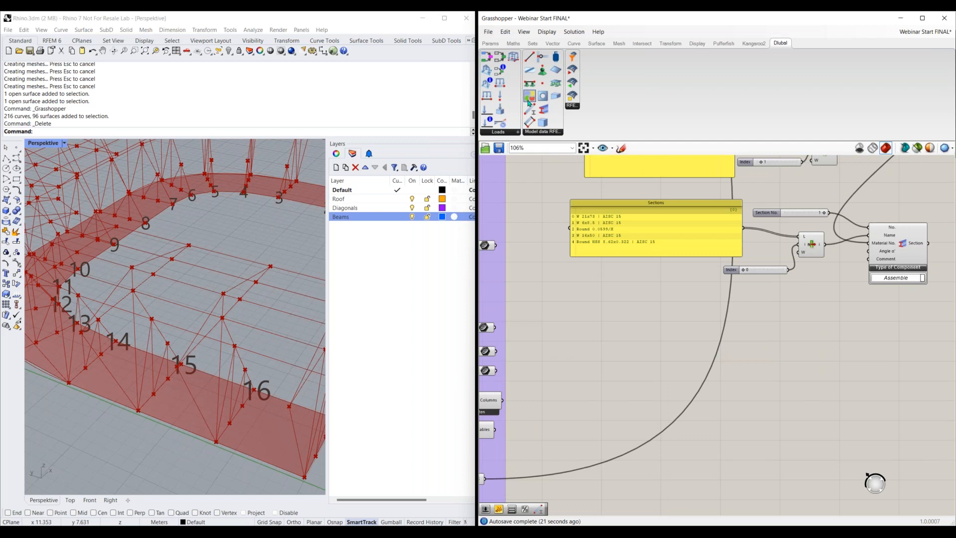
{"action": "left_click_drag", "start_coordinate": [544, 112], "coordinate": [776, 360]}
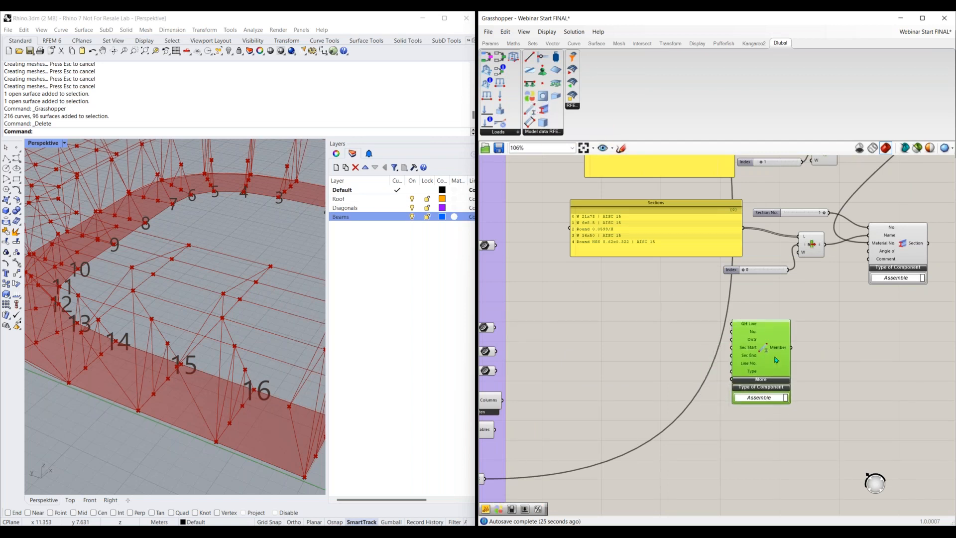
{"action": "scroll", "coordinate": [757, 349], "scroll_direction": "up", "scroll_amount": 2}
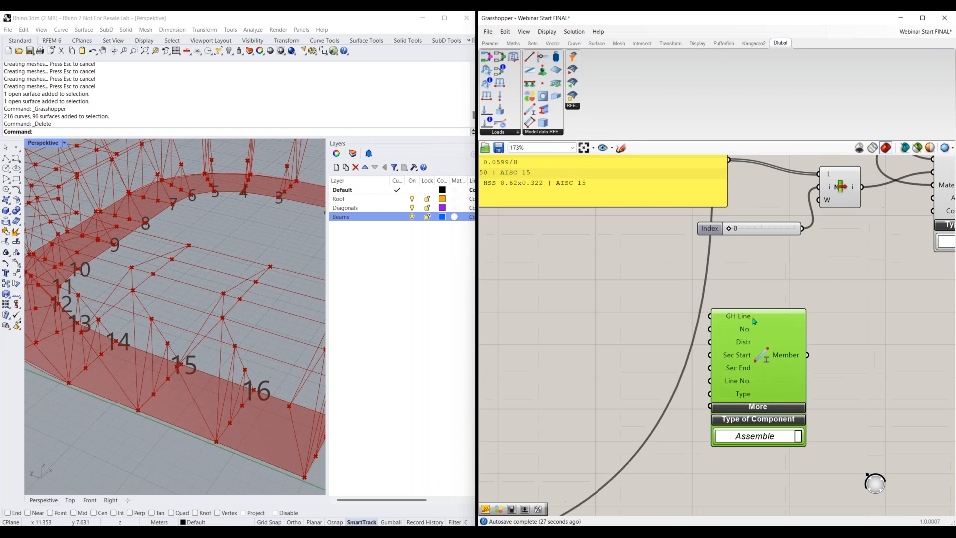
{"action": "scroll", "coordinate": [729, 329], "scroll_direction": "up", "scroll_amount": 2}
{"action": "left_click", "coordinate": [725, 283]}
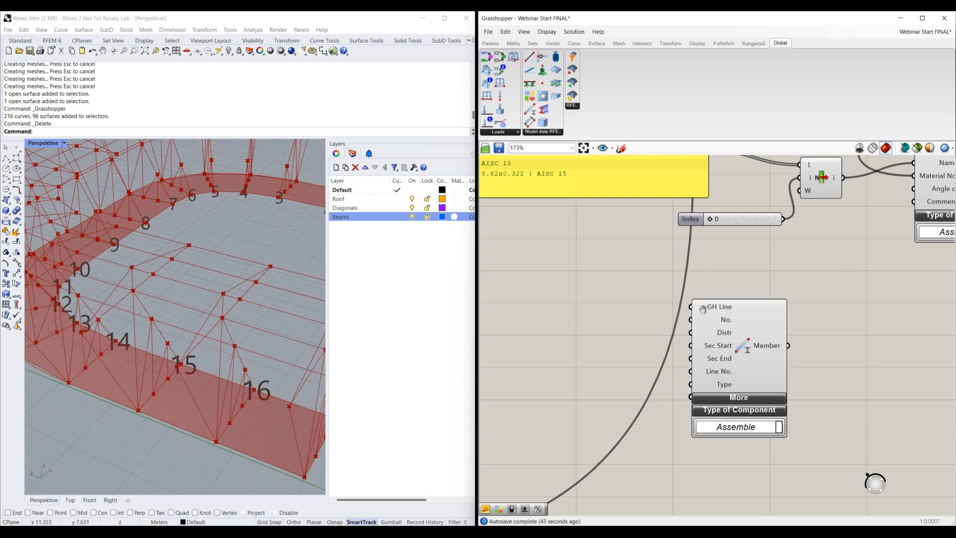
Step: Turn off Draw Icons so the canvas components show their names
{"action": "right_click_drag", "start_coordinate": [544, 320], "coordinate": [678, 306]}
{"action": "left_click", "coordinate": [547, 31]}
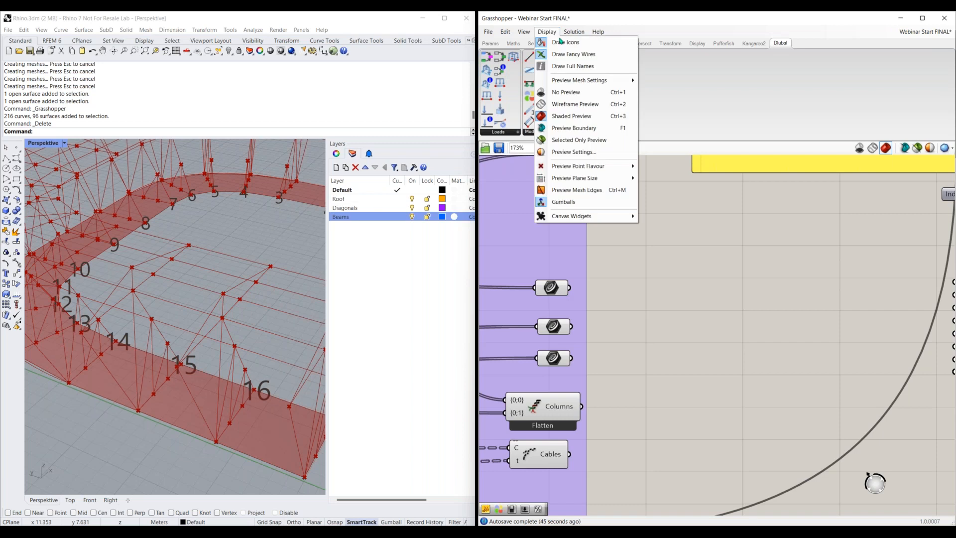
{"action": "left_click", "coordinate": [562, 43]}
Step: Identify the two Beams parameters' geometry and connect both to the Member component's GH Line input
{"action": "left_click", "coordinate": [557, 326]}
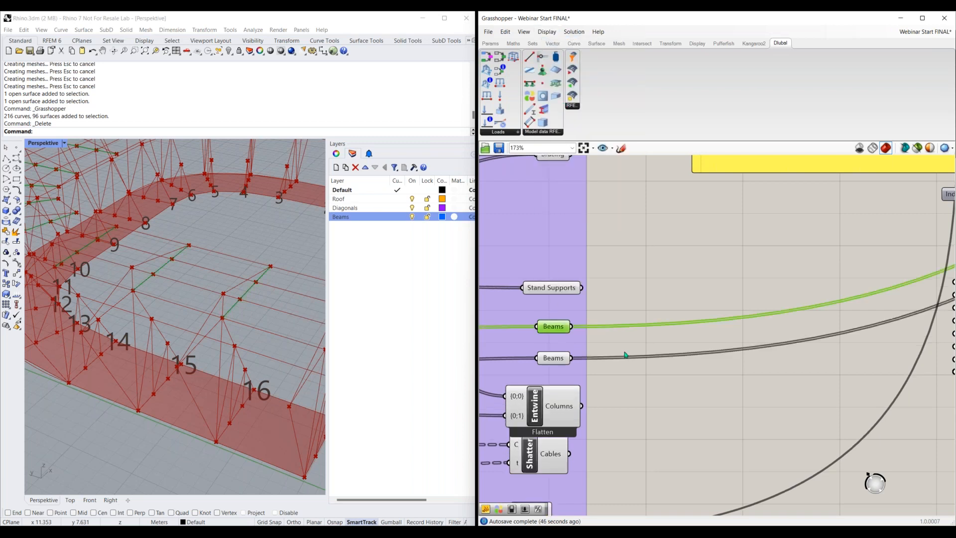
{"action": "right_click_drag", "start_coordinate": [546, 367], "coordinate": [567, 315]}
{"action": "left_click", "coordinate": [582, 309]}
{"action": "scroll", "coordinate": [629, 334], "scroll_direction": "down", "scroll_amount": 1}
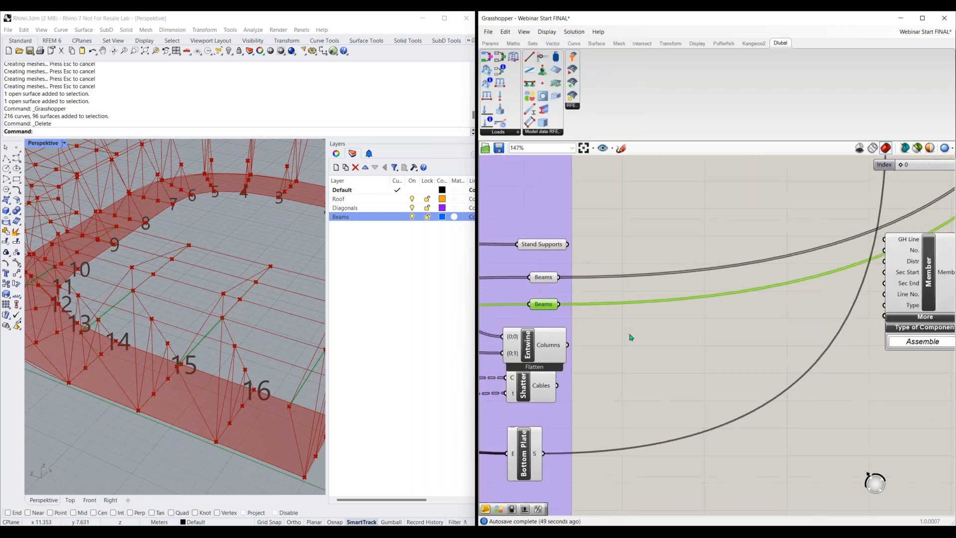
{"action": "left_click", "coordinate": [577, 288]}
{"action": "left_click_drag", "start_coordinate": [560, 277], "coordinate": [884, 239]}
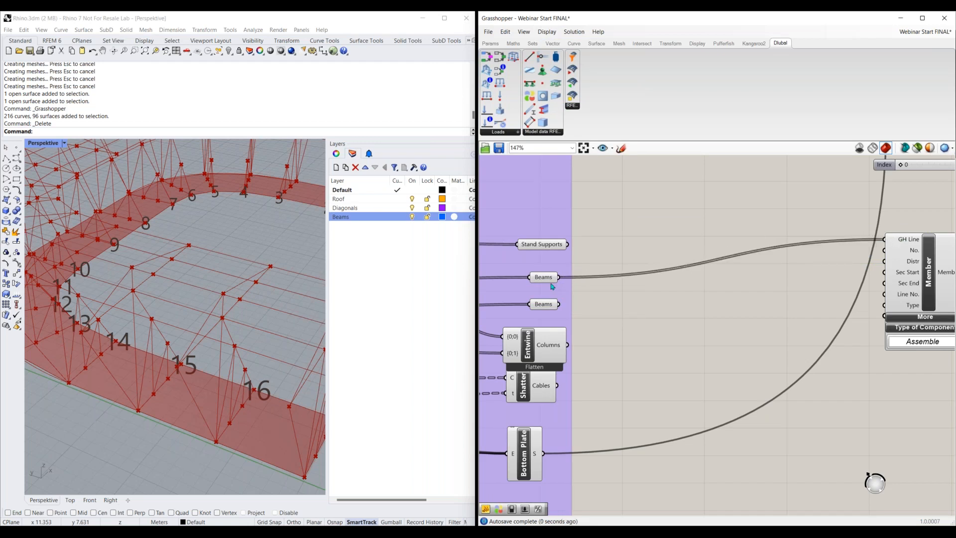
{"action": "left_click_drag", "start_coordinate": [560, 304], "coordinate": [872, 241], "text": "shift"}
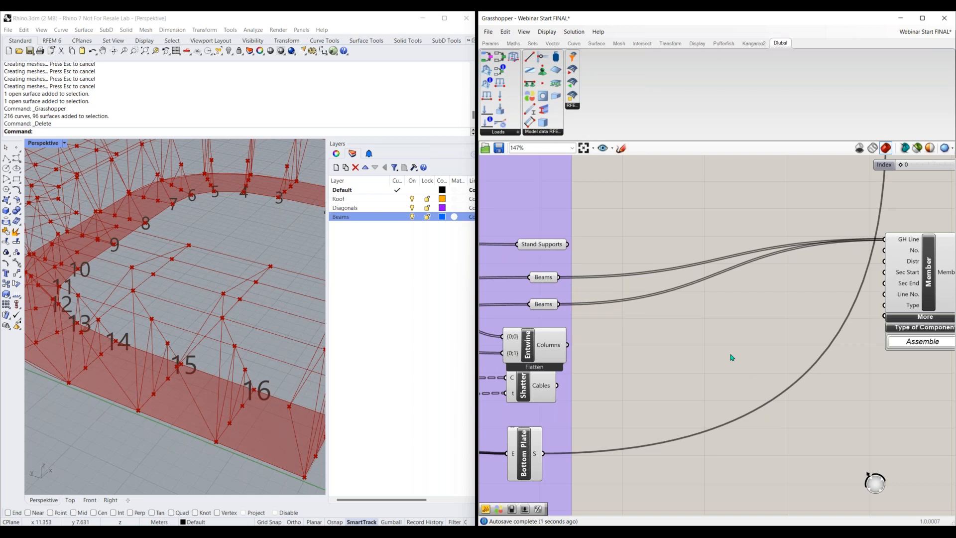
Step: Place a panel beside the Member component and turn off its multiline data
{"action": "right_click_drag", "start_coordinate": [773, 403], "coordinate": [606, 420]}
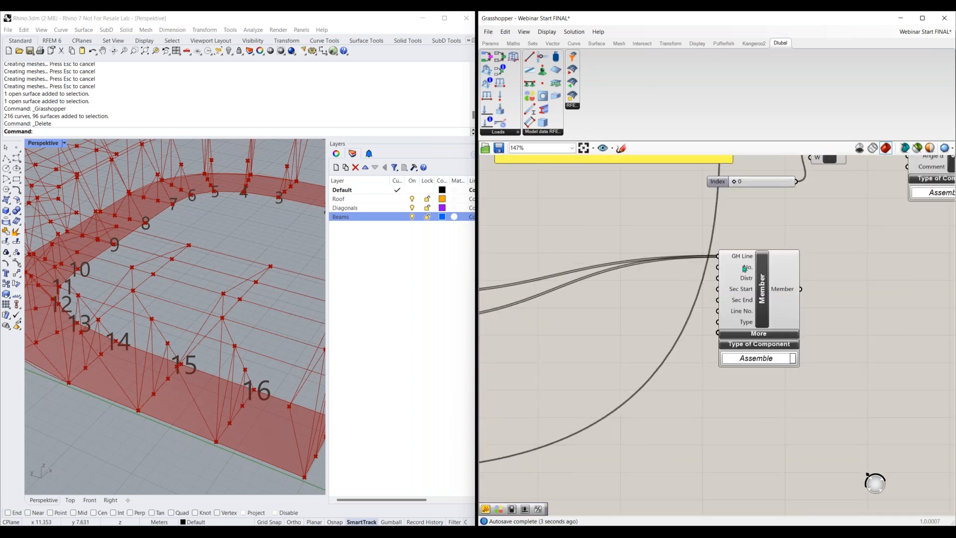
{"action": "scroll", "coordinate": [745, 269], "scroll_direction": "up", "scroll_amount": 2}
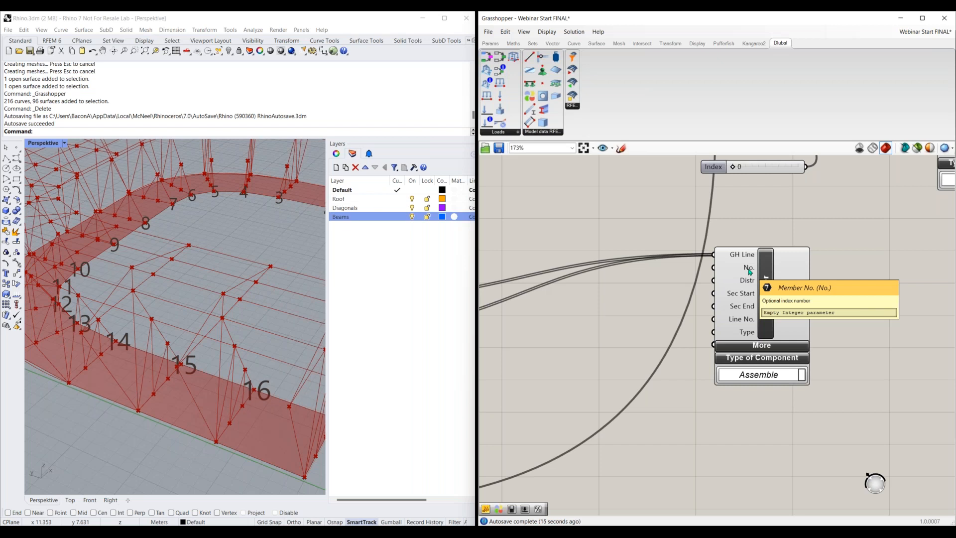
{"action": "double_click", "coordinate": [637, 305]}
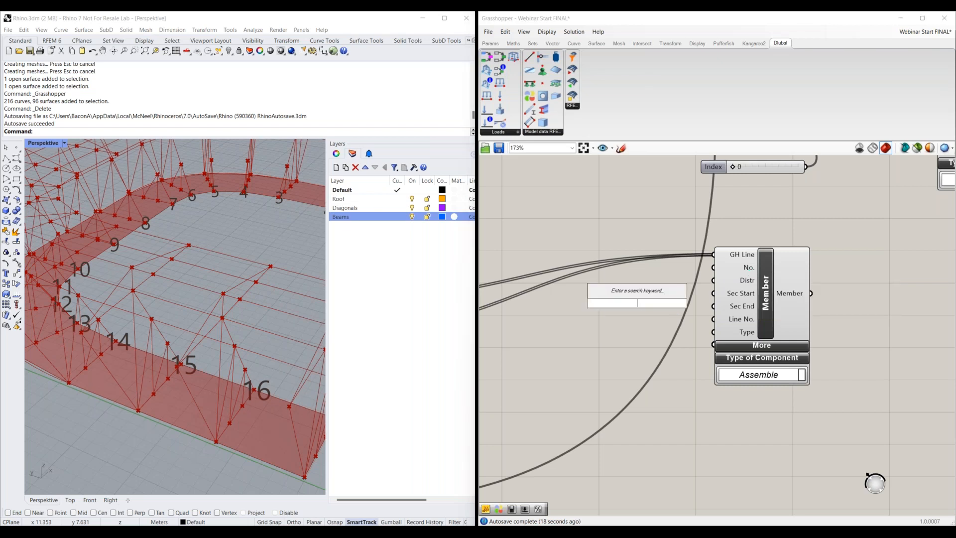
{"action": "type", "text": "panel"}
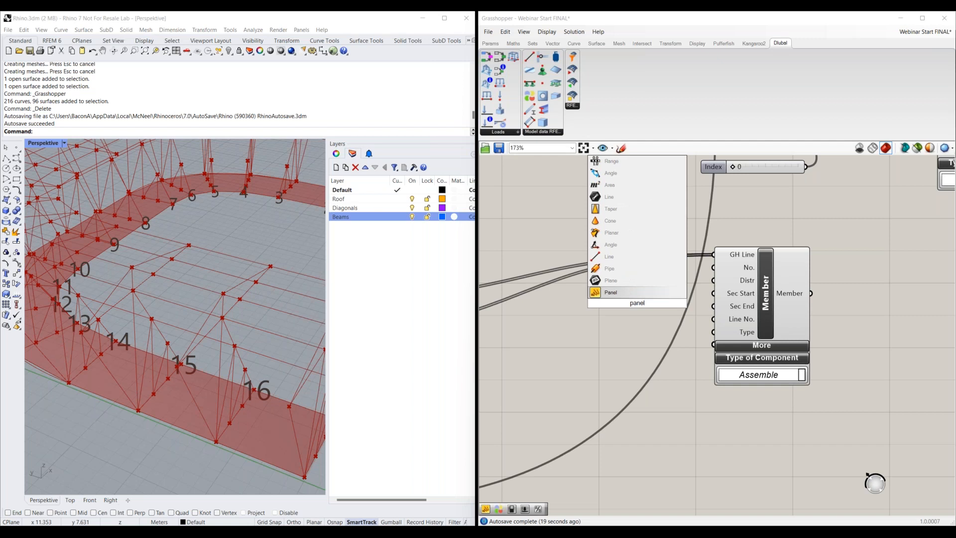
{"action": "left_click", "coordinate": [632, 293]}
{"action": "right_click", "coordinate": [609, 319]}
{"action": "left_click", "coordinate": [634, 337]}
Step: Enter 1, 2, 3 and 4 on separate lines in the panel and connect it to the Member component's No. input
{"action": "double_click", "coordinate": [600, 305]}
{"action": "type", "text": "1 "}
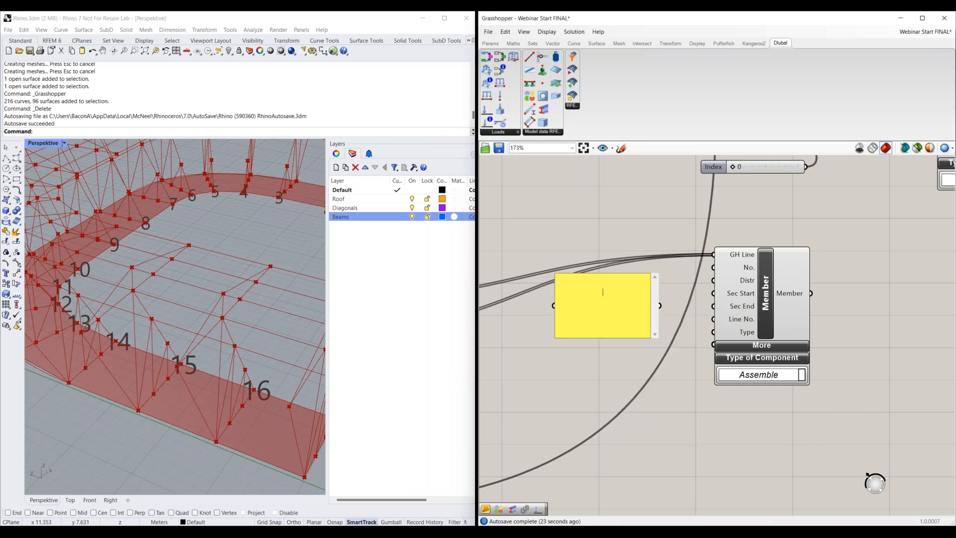
{"action": "type", "text": "2 "}
{"action": "type", "text": "3"}
{"action": "key", "text": "Return"}
{"action": "type", "text": "4"}
{"action": "left_click", "coordinate": [646, 371]}
{"action": "left_click_drag", "start_coordinate": [713, 268], "coordinate": [660, 306]}
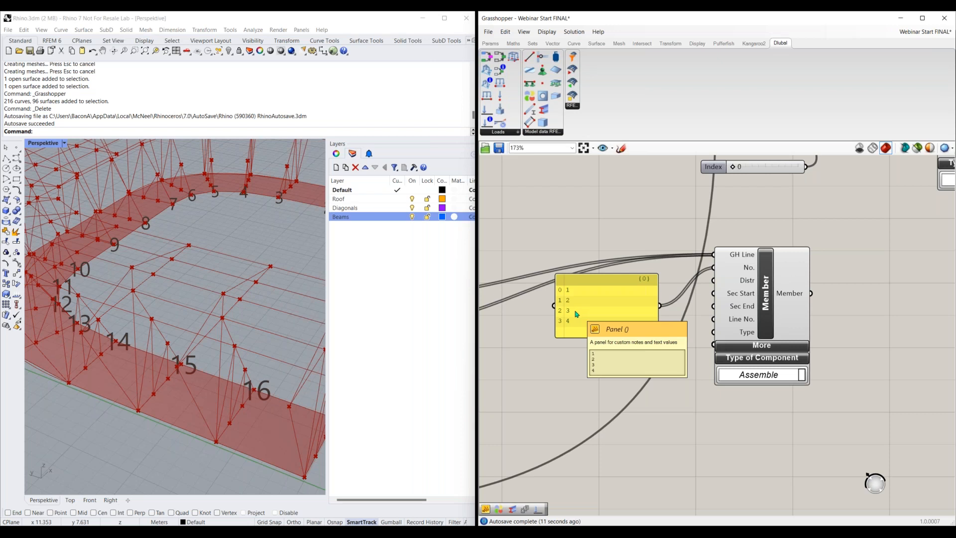
Step: Check the curves held by the two Beams parameters, and delete the number panel from the Member's No. input
{"action": "scroll", "coordinate": [553, 338], "scroll_direction": "down", "scroll_amount": 1}
{"action": "right_click_drag", "start_coordinate": [534, 371], "coordinate": [821, 372]}
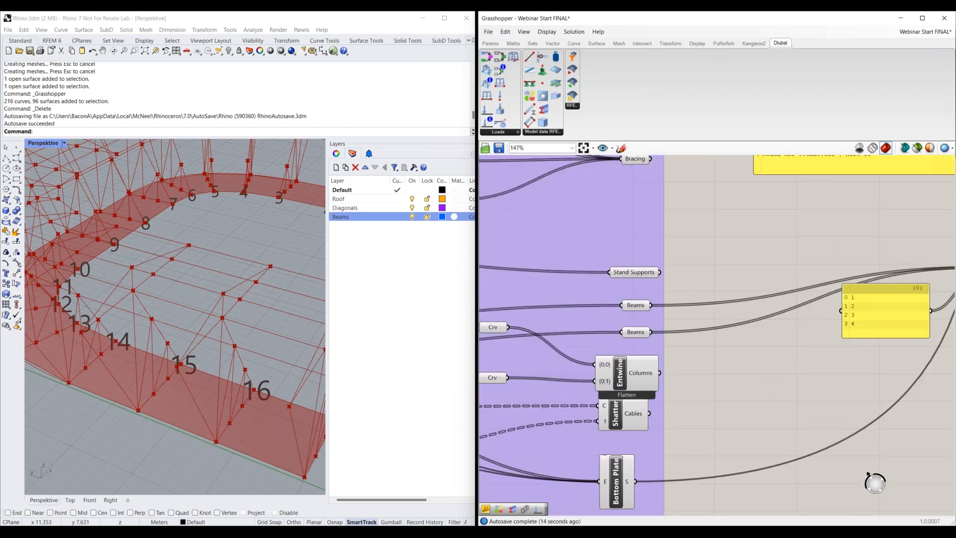
{"action": "mouse_move", "coordinate": [636, 330]}
{"action": "mouse_move", "coordinate": [633, 309]}
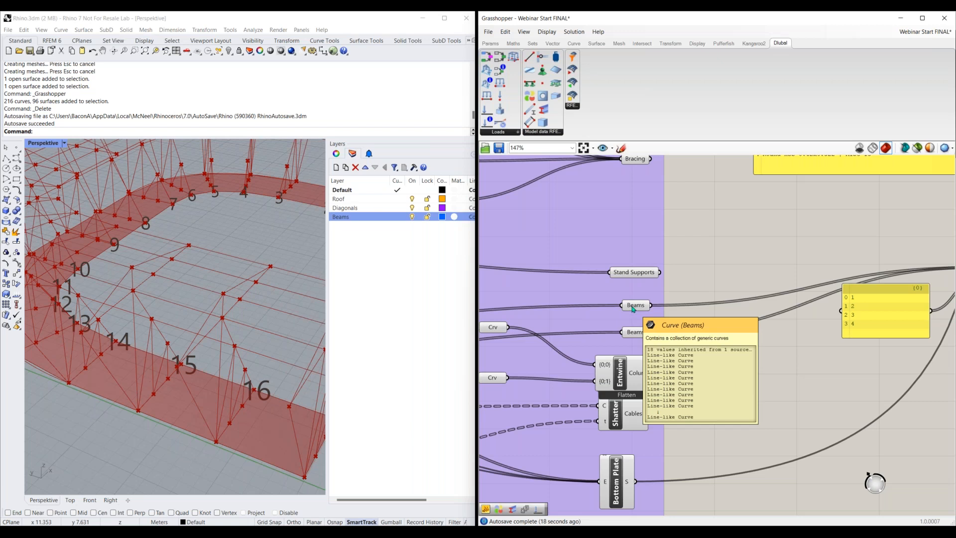
{"action": "right_click_drag", "start_coordinate": [897, 291], "coordinate": [768, 298]}
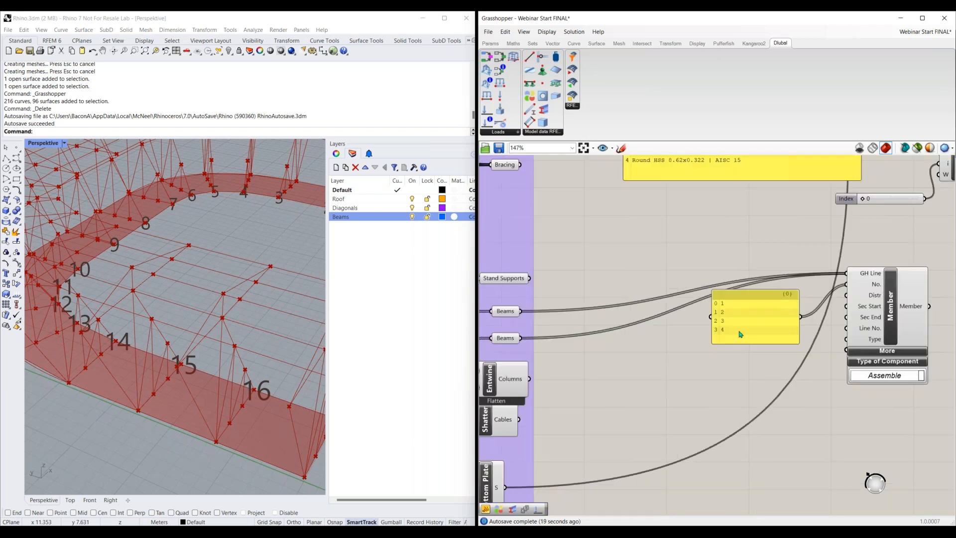
{"action": "mouse_move", "coordinate": [736, 327]}
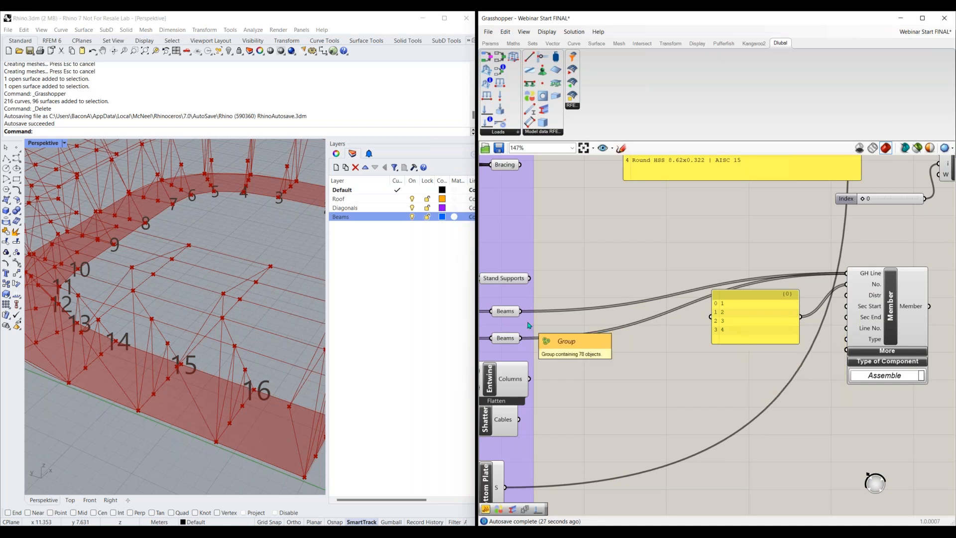
{"action": "left_click", "coordinate": [769, 318]}
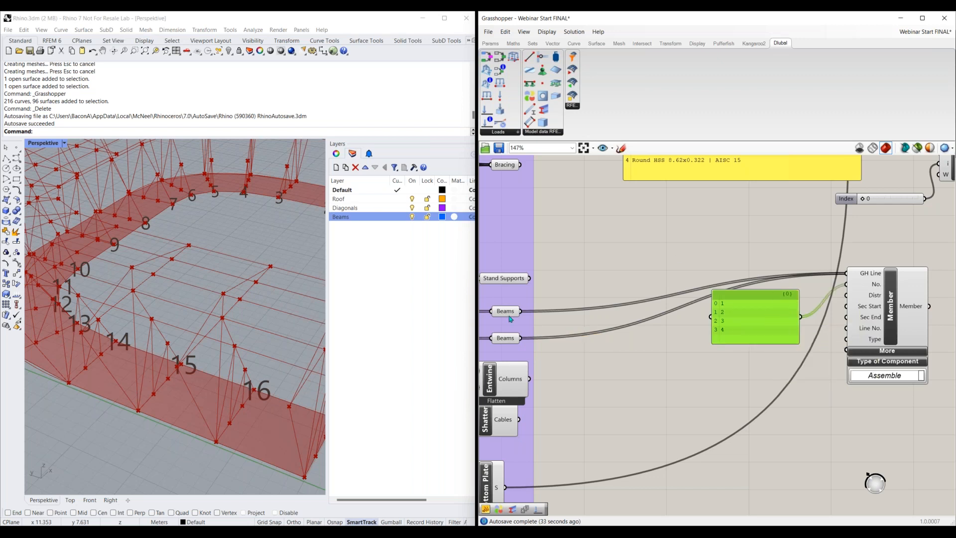
{"action": "mouse_move", "coordinate": [510, 319]}
{"action": "mouse_move", "coordinate": [765, 298]}
{"action": "key", "text": "Delete"}
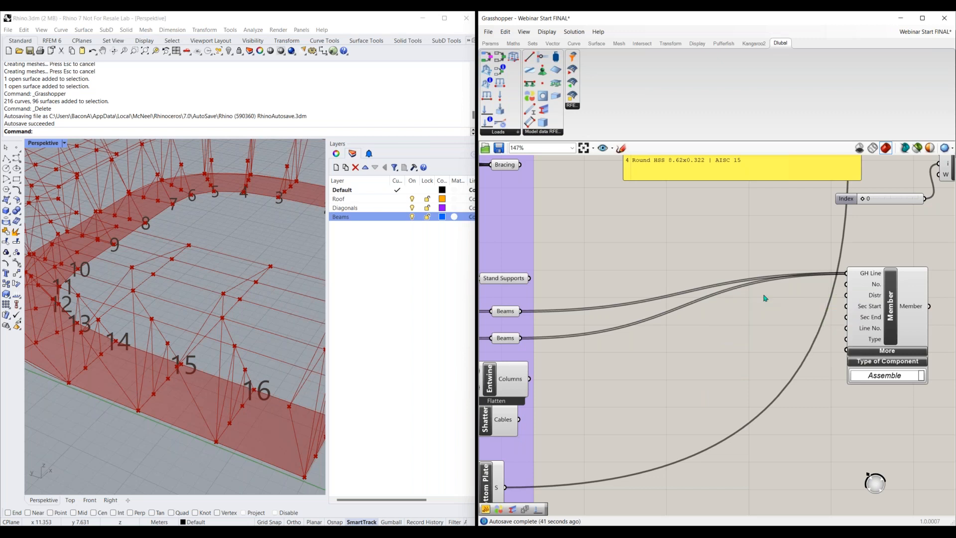
Step: Place a Series component between the Beams parameters and the Member component
{"action": "double_click", "coordinate": [641, 350]}
{"action": "type", "text": "series"}
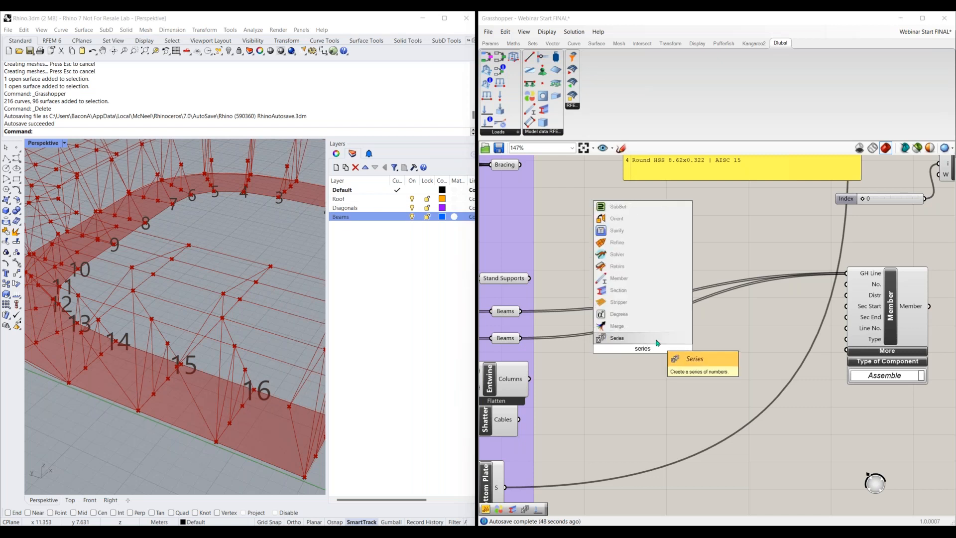
{"action": "key", "text": "Return"}
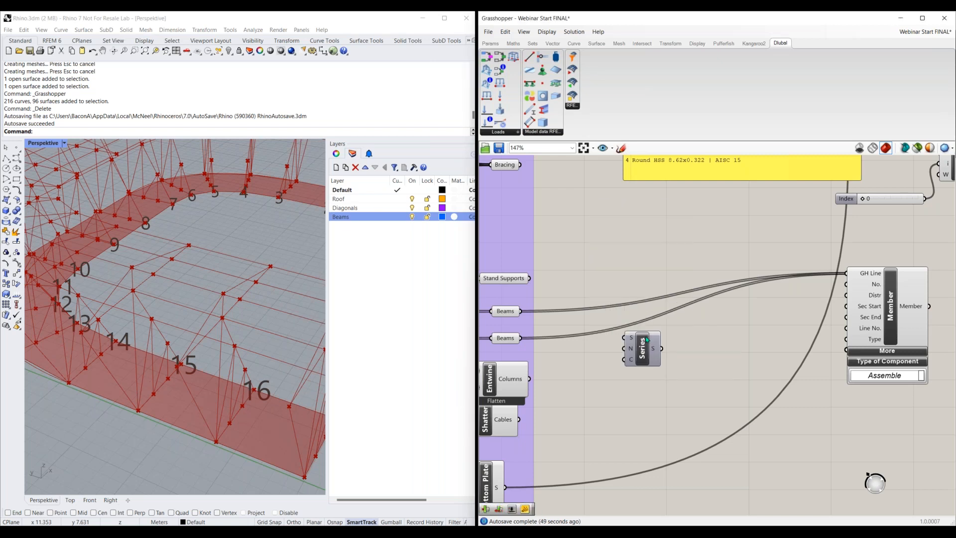
{"action": "left_click_drag", "start_coordinate": [642, 362], "coordinate": [670, 359]}
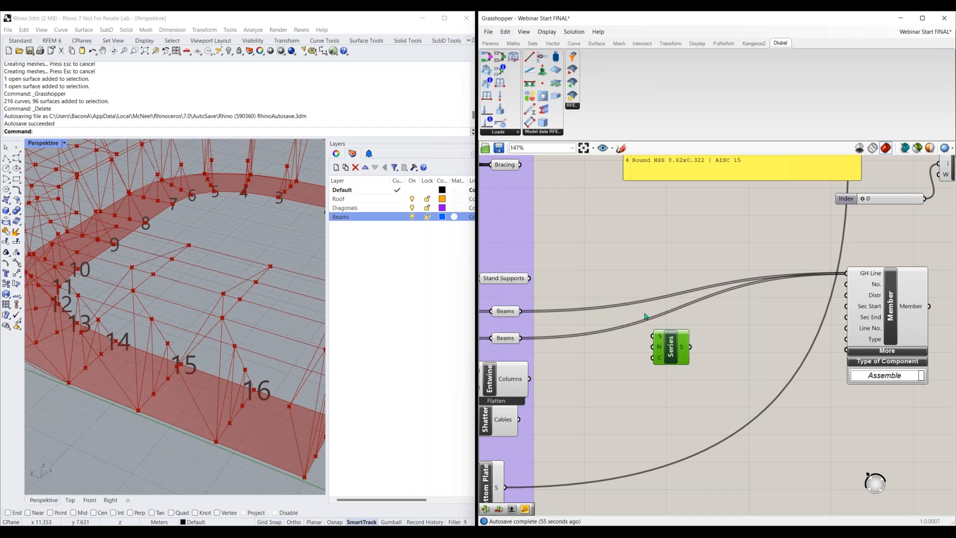
Step: Add a number slider with value 1 and connect it to the Series component's Start and Step inputs
{"action": "double_click", "coordinate": [598, 356]}
{"action": "type", "text": "slider"}
{"action": "key", "text": "Return"}
{"action": "mouse_move", "coordinate": [669, 361]}
{"action": "left_mouse_down"}
{"action": "mouse_move", "coordinate": [695, 365]}
{"action": "mouse_move", "coordinate": [678, 354]}
{"action": "left_mouse_up"}
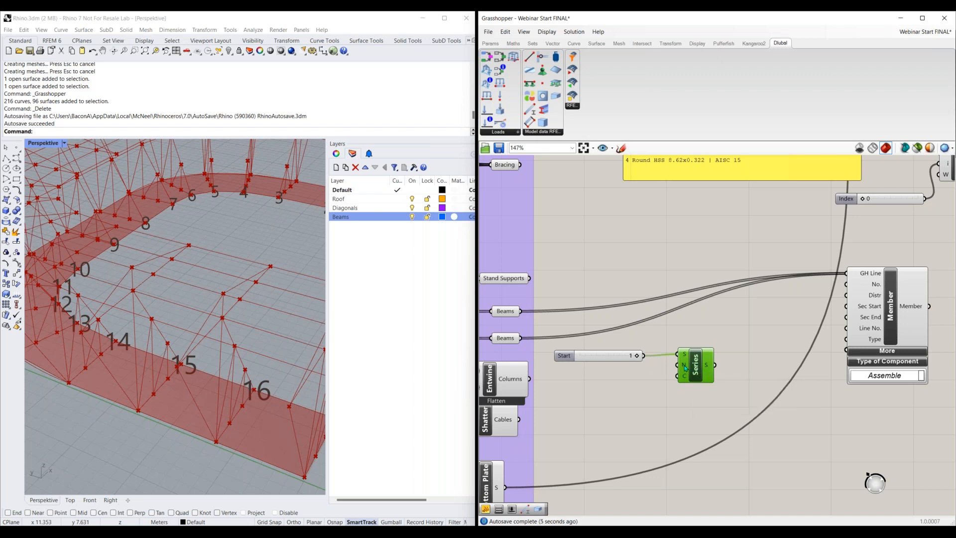
{"action": "left_click_drag", "start_coordinate": [643, 356], "coordinate": [678, 366]}
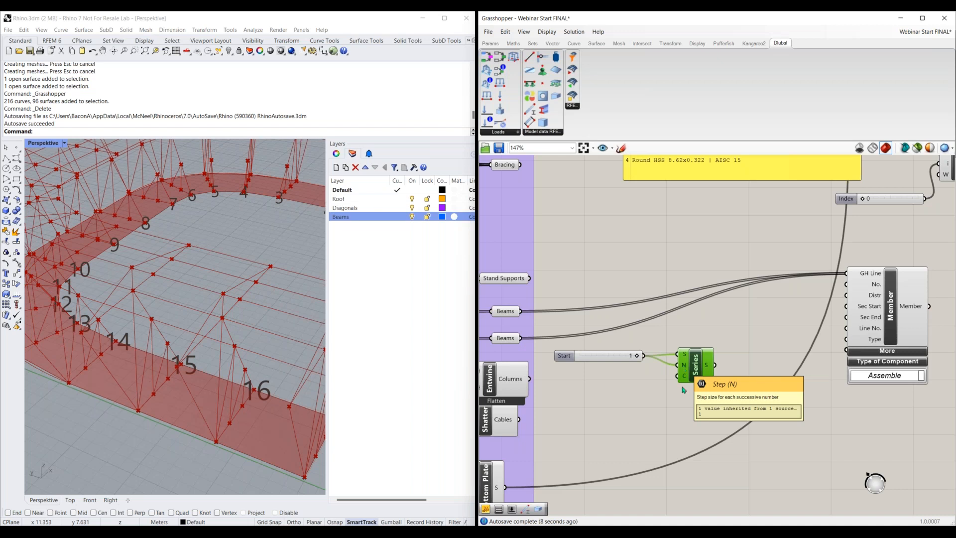
Step: Add a panel below the Series component and connect both Beams parameters to it
{"action": "right_click_drag", "start_coordinate": [687, 427], "coordinate": [689, 384]}
{"action": "right_click_drag", "start_coordinate": [688, 334], "coordinate": [690, 331]}
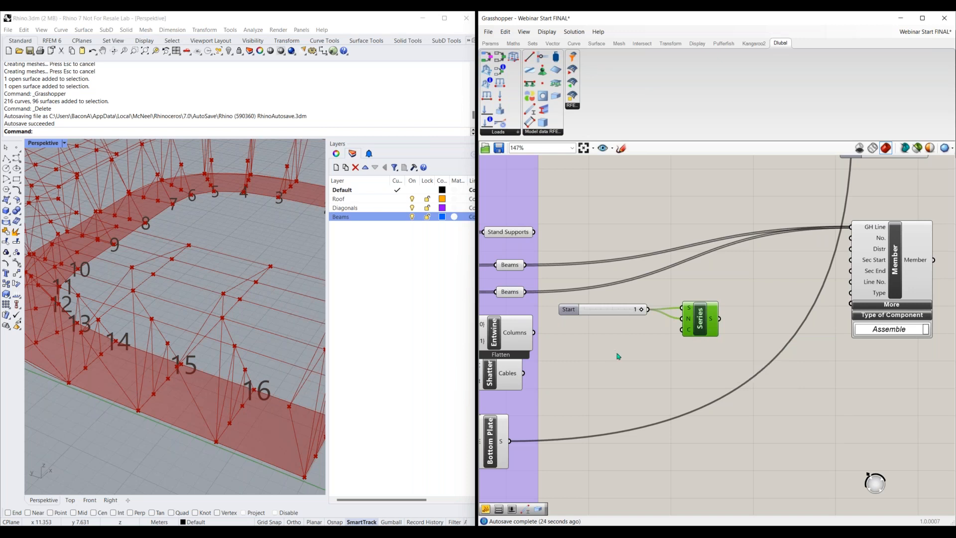
{"action": "right_click_drag", "start_coordinate": [617, 359], "coordinate": [623, 334]}
{"action": "left_click", "coordinate": [515, 268]}
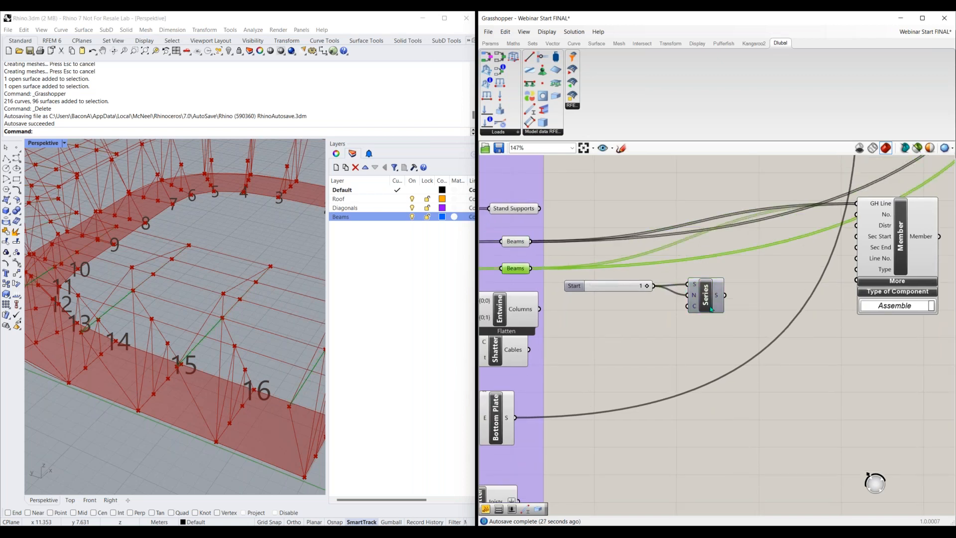
{"action": "double_click", "coordinate": [642, 335]}
{"action": "type", "text": "panel"}
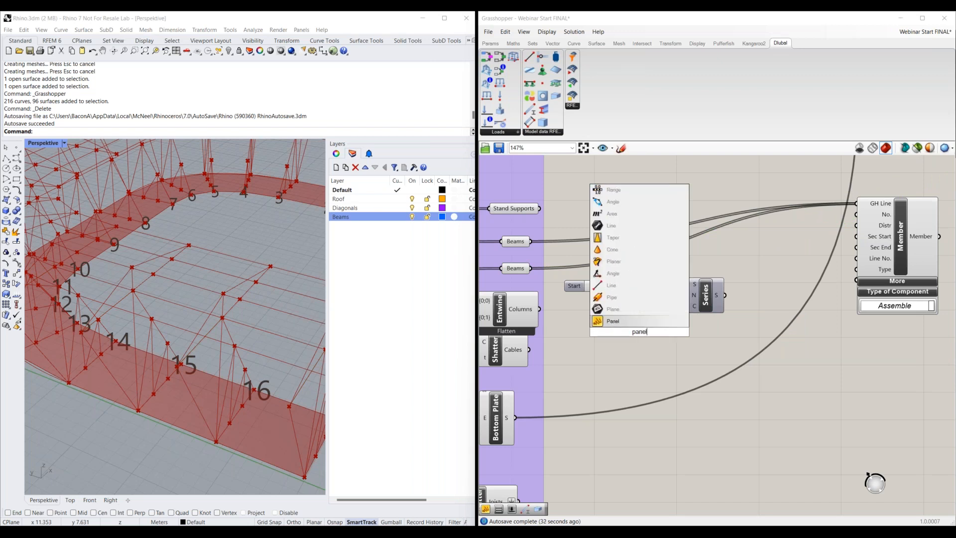
{"action": "key", "text": "Return"}
{"action": "left_click_drag", "start_coordinate": [531, 242], "coordinate": [610, 344]}
{"action": "left_click_drag", "start_coordinate": [531, 268], "coordinate": [611, 343], "text": "shift"}
Step: Stretch the panel downward until it shows the full list of beam curves
{"action": "right_click_drag", "start_coordinate": [654, 368], "coordinate": [614, 263]}
{"action": "left_click_drag", "start_coordinate": [614, 263], "coordinate": [617, 498]}
{"action": "right_click_drag", "start_coordinate": [618, 498], "coordinate": [611, 404]}
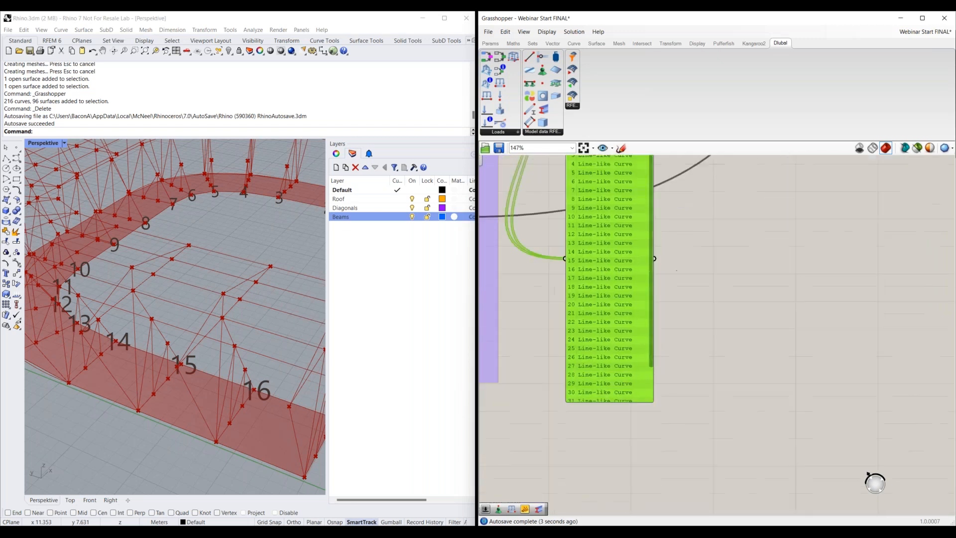
{"action": "left_click_drag", "start_coordinate": [613, 402], "coordinate": [613, 471]}
{"action": "right_click_drag", "start_coordinate": [614, 441], "coordinate": [610, 466]}
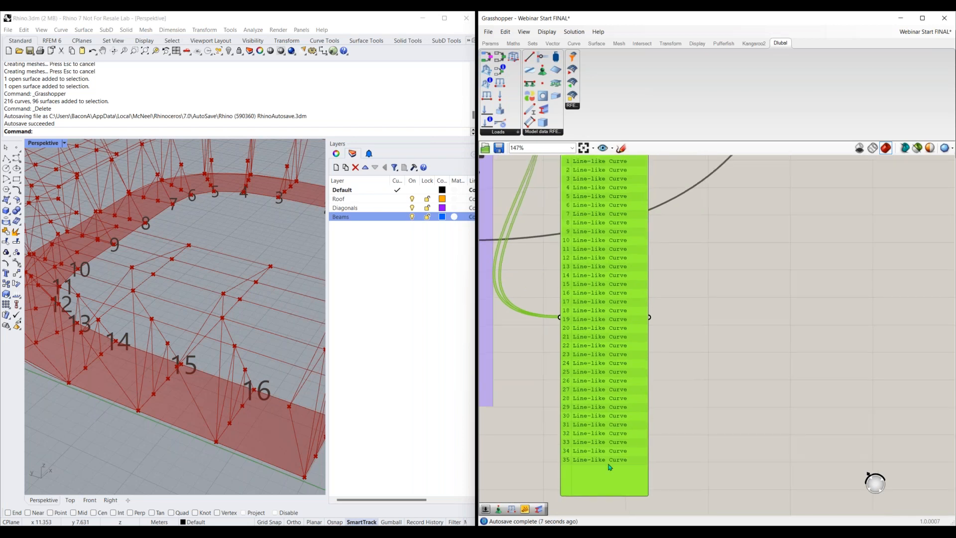
{"action": "right_click_drag", "start_coordinate": [708, 364], "coordinate": [699, 392]}
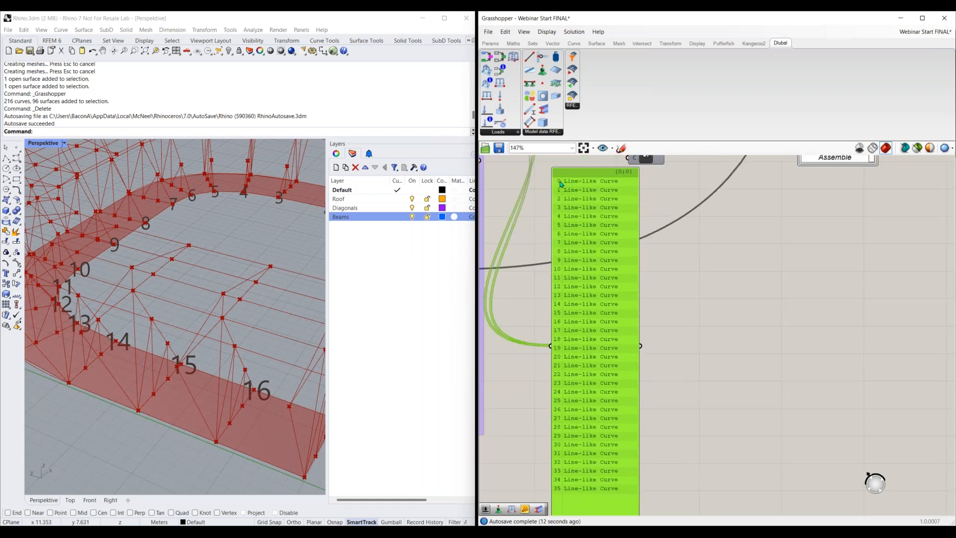
Step: Delete the panel that lists the beam curves
{"action": "scroll", "coordinate": [704, 322], "scroll_direction": "down", "scroll_amount": 2}
{"action": "scroll", "coordinate": [629, 277], "scroll_direction": "down", "scroll_amount": 2}
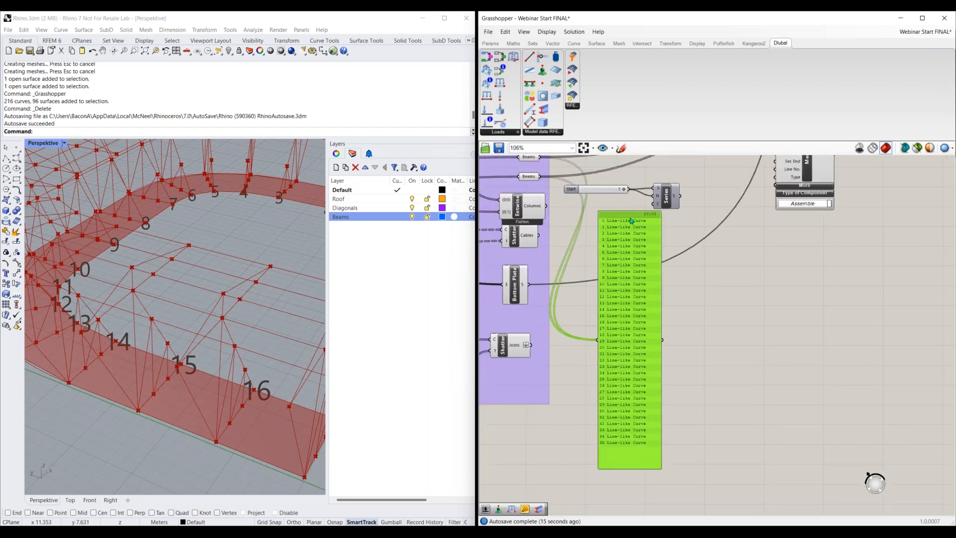
{"action": "key", "text": "Delete"}
{"action": "right_click_drag", "start_coordinate": [621, 237], "coordinate": [635, 276]}
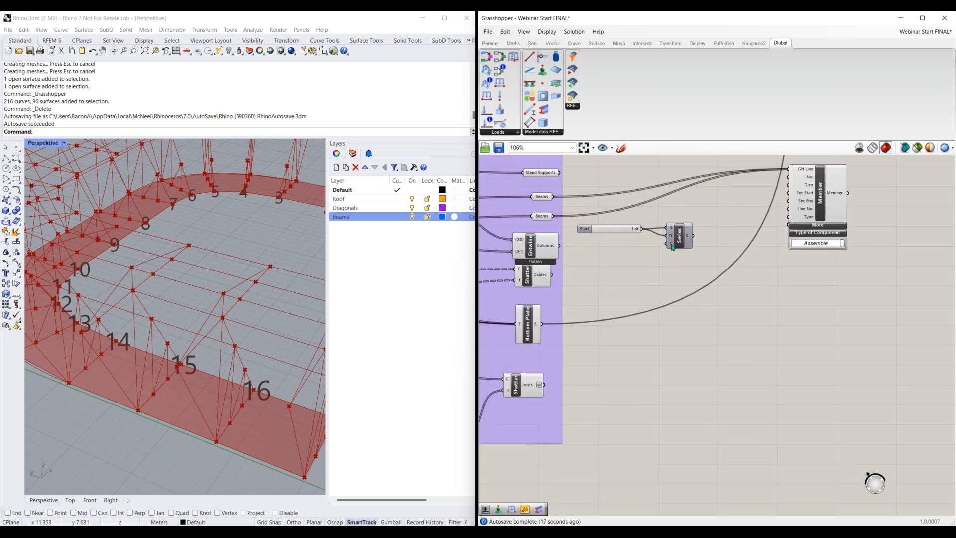
Step: Place a Last Index component below the Start slider and connect both Beams parameters to its list input
{"action": "double_click", "coordinate": [611, 260]}
{"action": "type", "text": "last"}
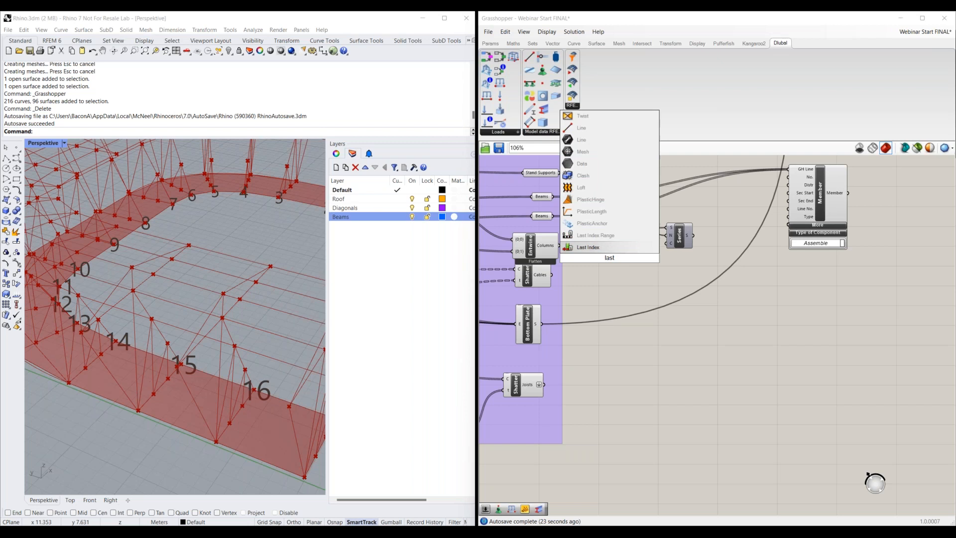
{"action": "left_click", "coordinate": [614, 248]}
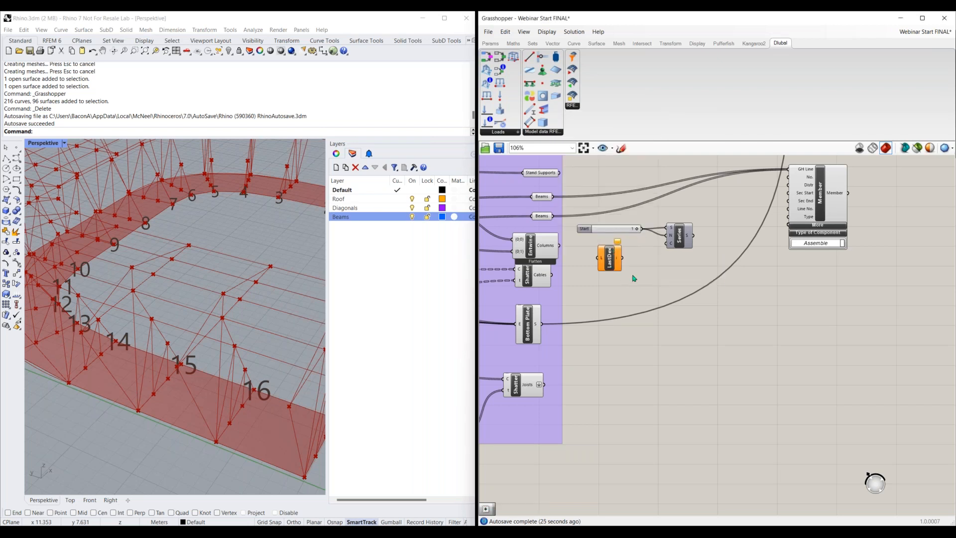
{"action": "left_click_drag", "start_coordinate": [609, 264], "coordinate": [632, 276]}
{"action": "left_click_drag", "start_coordinate": [553, 197], "coordinate": [620, 273]}
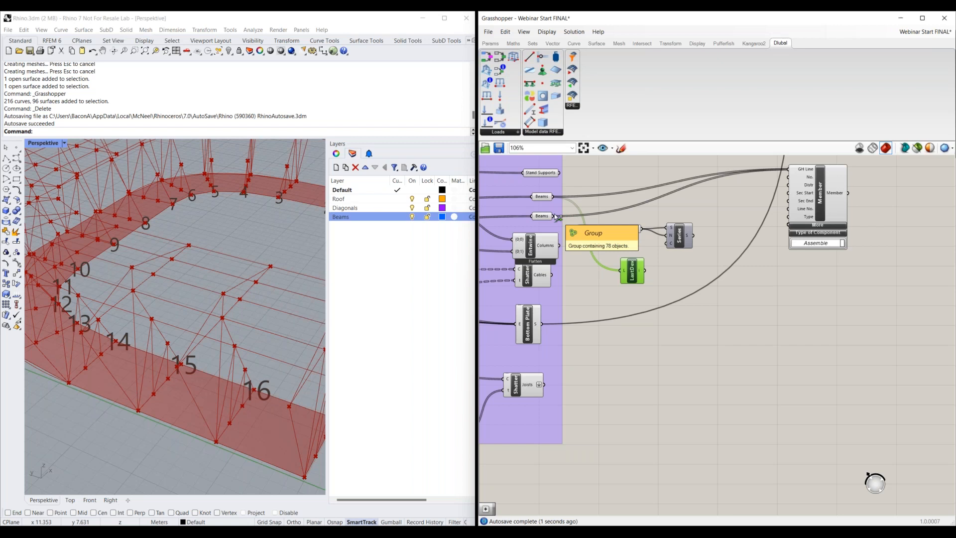
{"action": "left_click_drag", "start_coordinate": [556, 218], "coordinate": [620, 270], "text": "shift"}
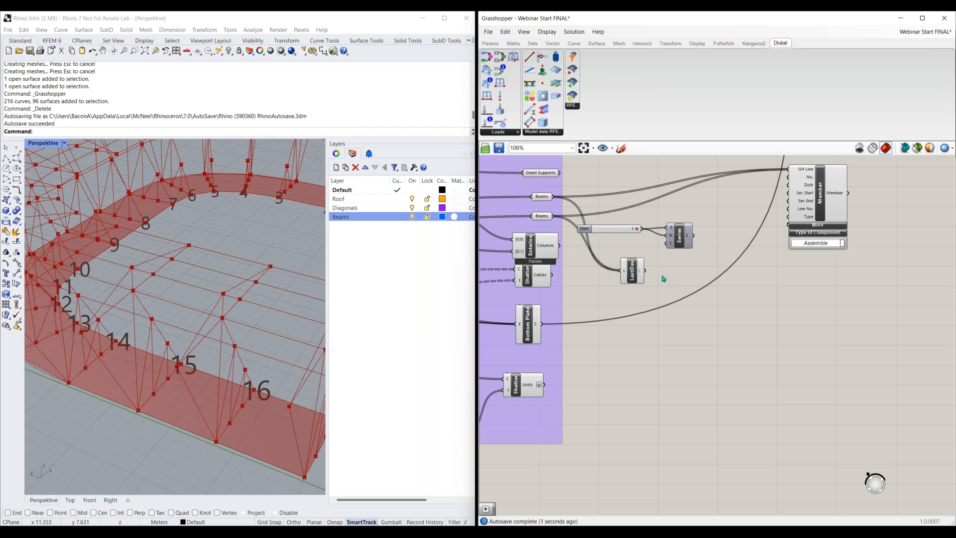
Step: Add an Addition component fed by the Last Index output at A, wire its result to the Series Count input, and arrange both components beside Series
{"action": "scroll", "coordinate": [662, 276], "scroll_direction": "up", "scroll_amount": 3}
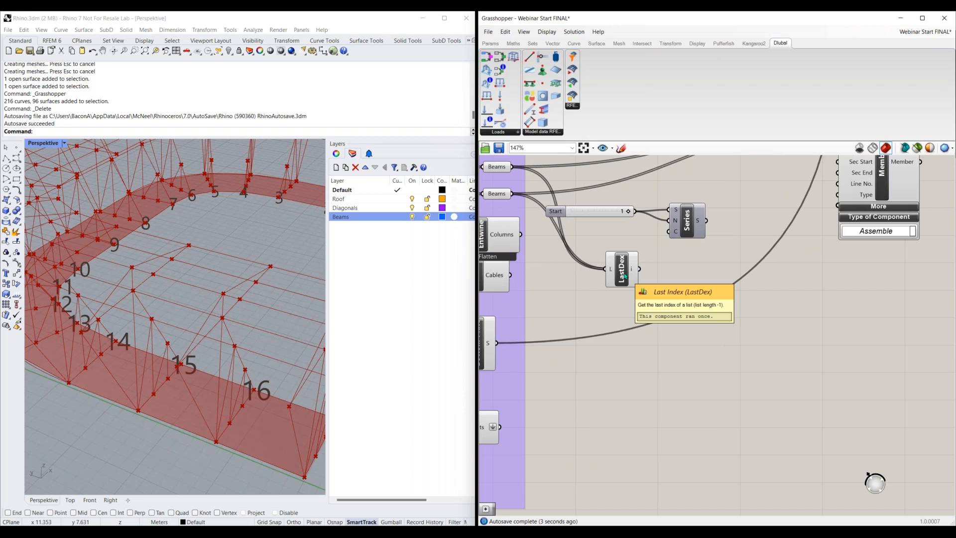
{"action": "right_click_drag", "start_coordinate": [657, 296], "coordinate": [630, 303]}
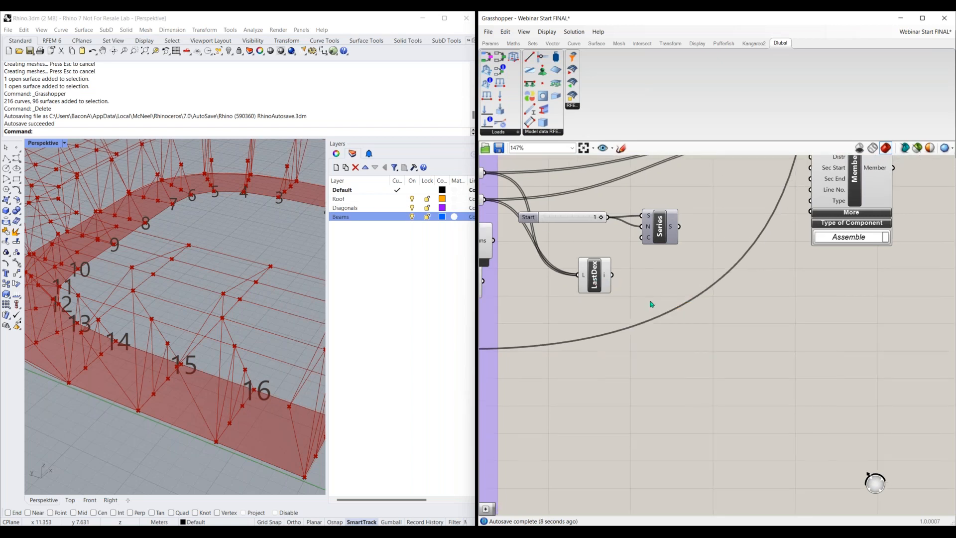
{"action": "double_click", "coordinate": [651, 304]}
{"action": "type", "text": "+"}
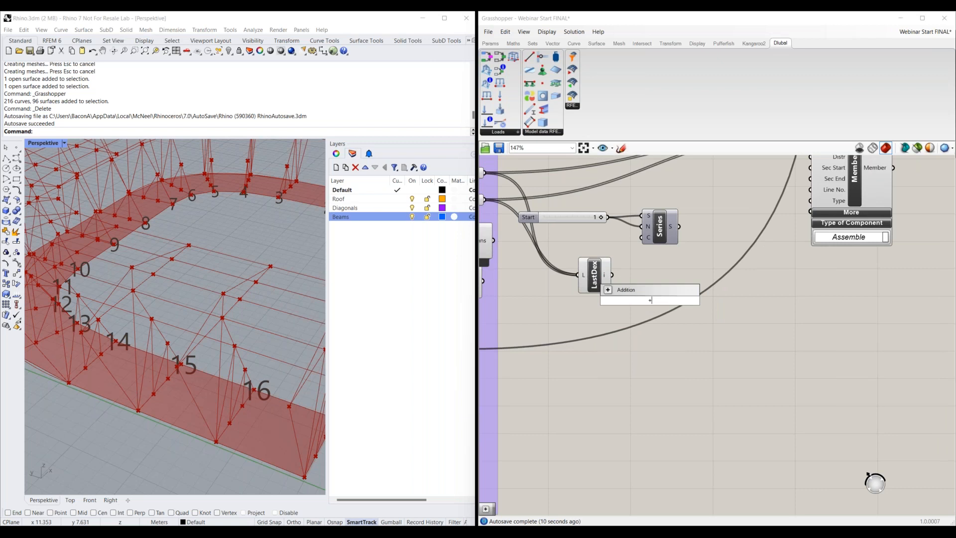
{"action": "left_click", "coordinate": [636, 291]}
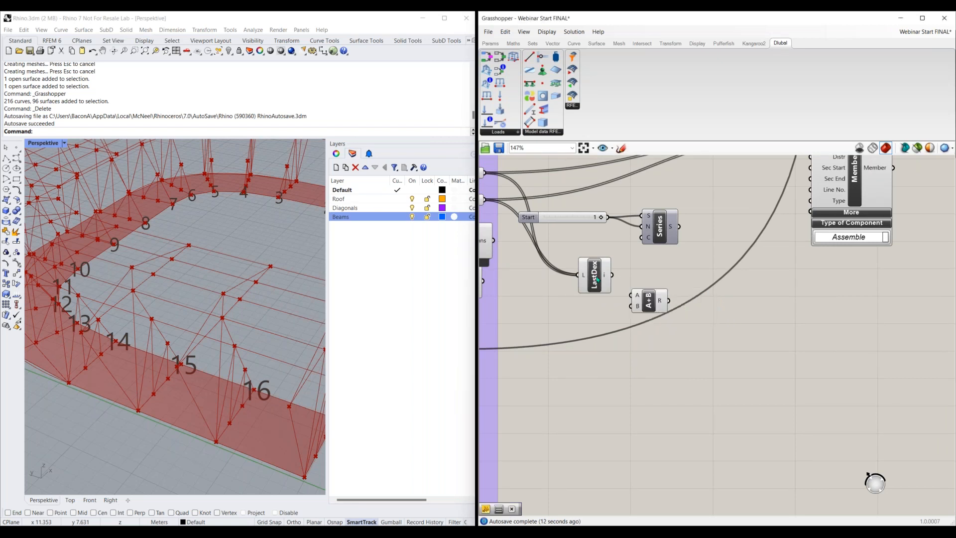
{"action": "left_click_drag", "start_coordinate": [579, 276], "coordinate": [551, 272]}
{"action": "left_click_drag", "start_coordinate": [648, 299], "coordinate": [642, 238]}
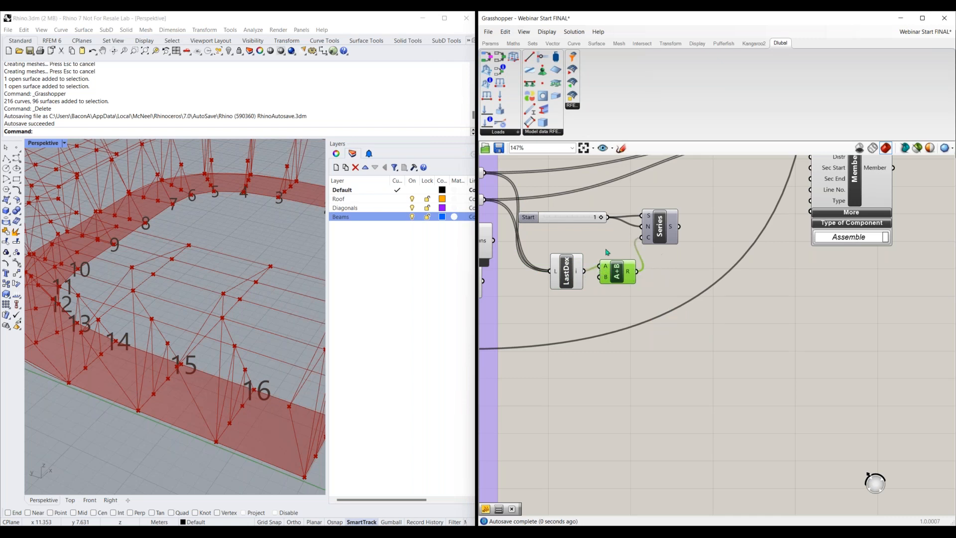
{"action": "left_click_drag", "start_coordinate": [559, 257], "coordinate": [542, 240]}
{"action": "left_click_drag", "start_coordinate": [618, 271], "coordinate": [605, 252]}
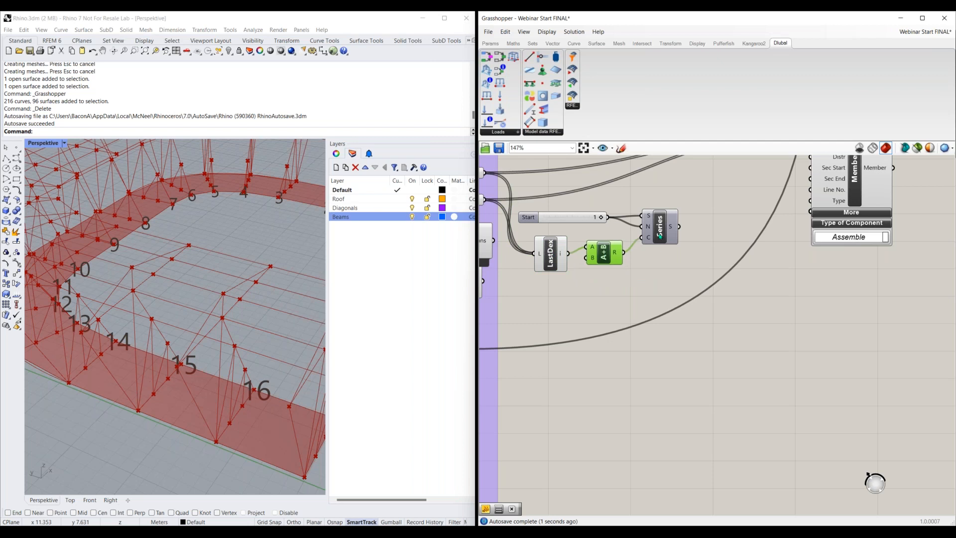
Step: Connect the Series output to the No. input of the Member component
{"action": "right_click_drag", "start_coordinate": [669, 254], "coordinate": [661, 267]}
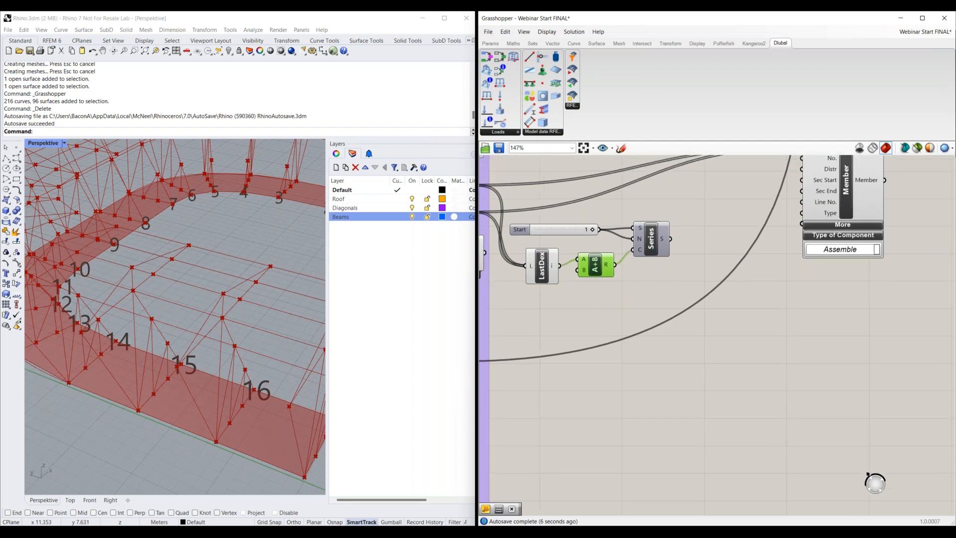
{"action": "right_click_drag", "start_coordinate": [694, 225], "coordinate": [668, 247]}
{"action": "left_click_drag", "start_coordinate": [645, 260], "coordinate": [777, 180]}
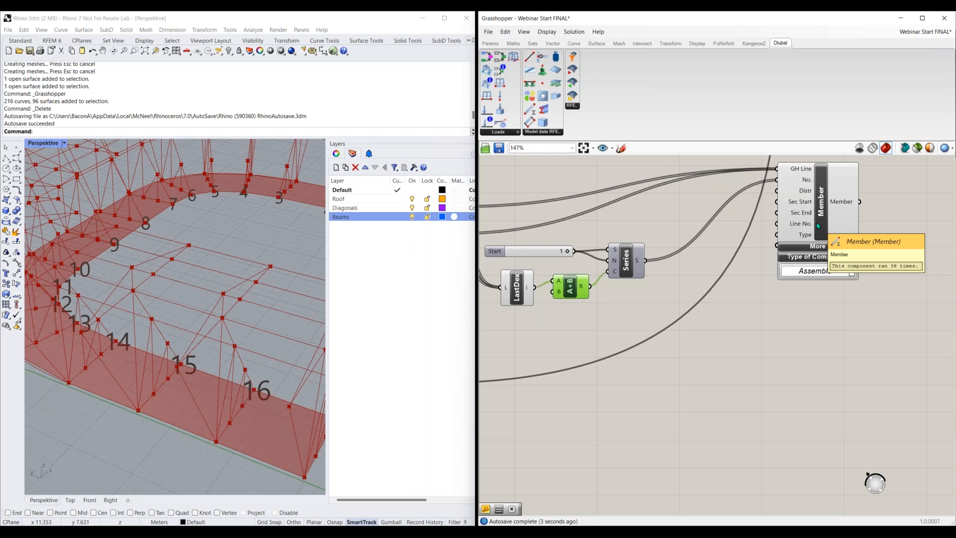
Step: Add a panel below the Member component and connect the Series output to it
{"action": "right_click_drag", "start_coordinate": [703, 318], "coordinate": [654, 331]}
{"action": "left_click", "coordinate": [662, 336]}
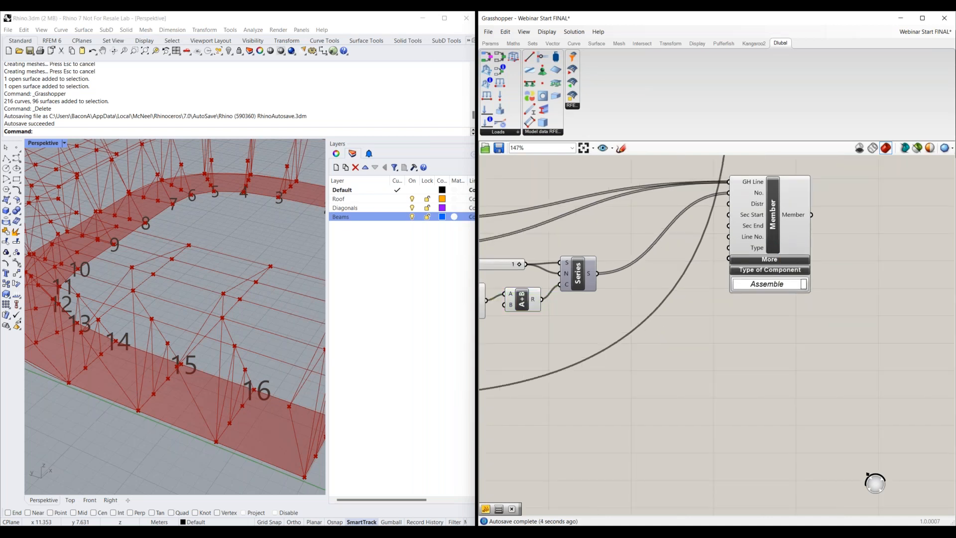
{"action": "double_click", "coordinate": [662, 335]}
{"action": "type", "text": "panel"}
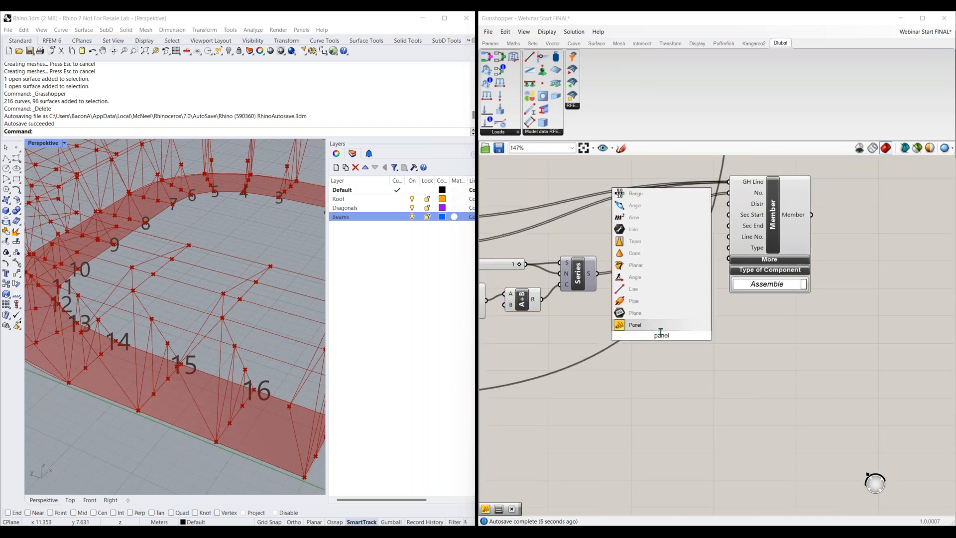
{"action": "left_click", "coordinate": [634, 325]}
{"action": "left_click_drag", "start_coordinate": [597, 274], "coordinate": [658, 353]}
{"action": "left_click", "coordinate": [670, 366]}
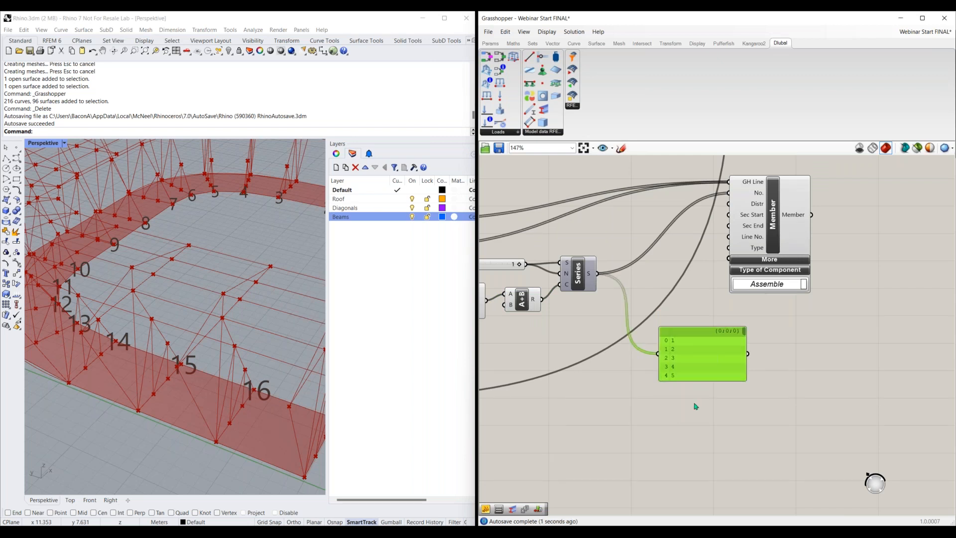
Step: Stretch the panel to check the full list of Series numbers, and delete it
{"action": "scroll", "coordinate": [695, 393], "scroll_direction": "down", "scroll_amount": 2}
{"action": "left_click_drag", "start_coordinate": [690, 320], "coordinate": [703, 501]}
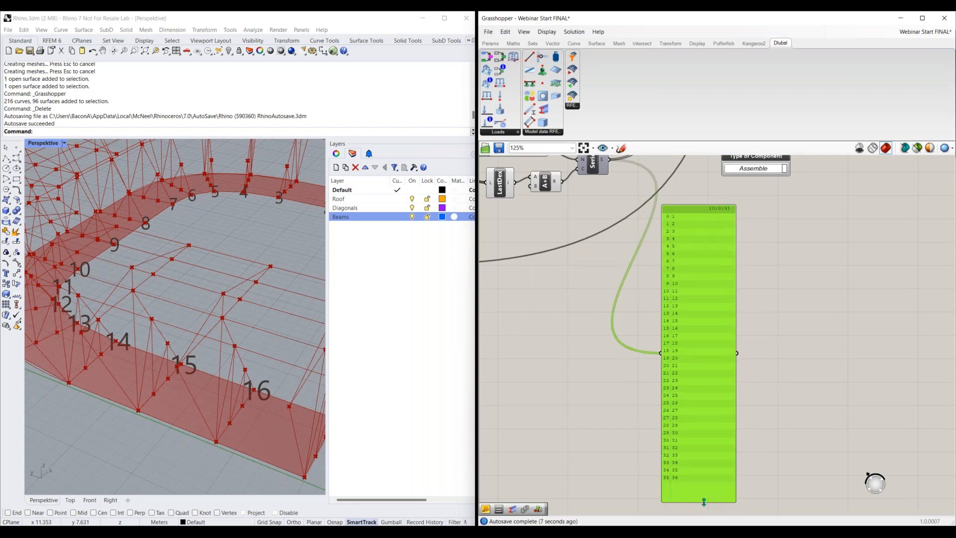
{"action": "scroll", "coordinate": [676, 480], "scroll_direction": "up", "scroll_amount": 5}
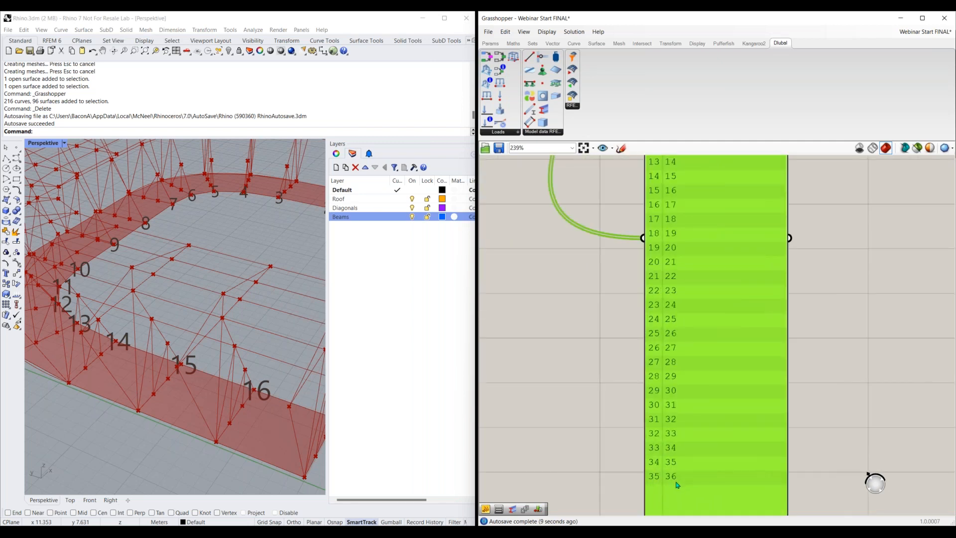
{"action": "scroll", "coordinate": [709, 267], "scroll_direction": "down", "scroll_amount": 5}
{"action": "key", "text": "Delete"}
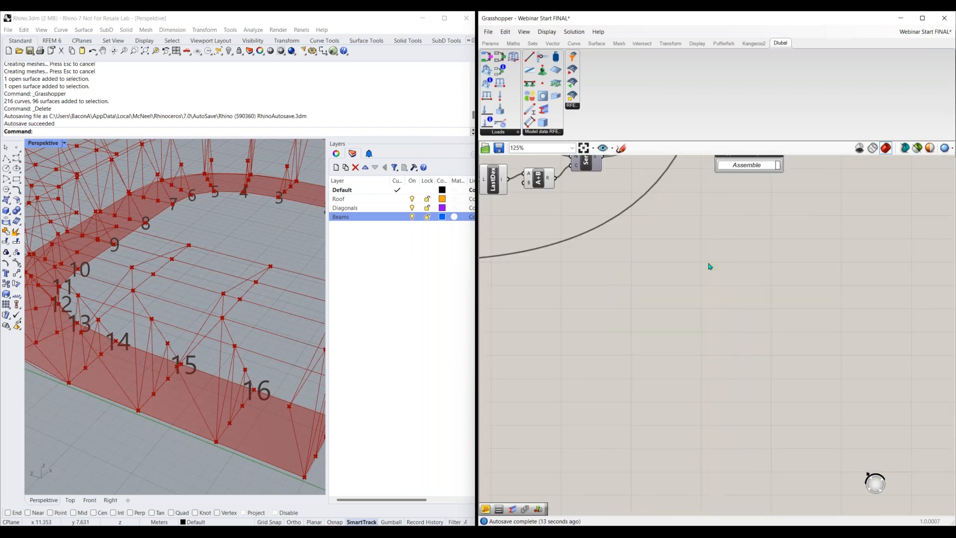
Step: Move the Member component further from the Series component to make room in front of its inputs
{"action": "right_click_drag", "start_coordinate": [699, 217], "coordinate": [701, 320]}
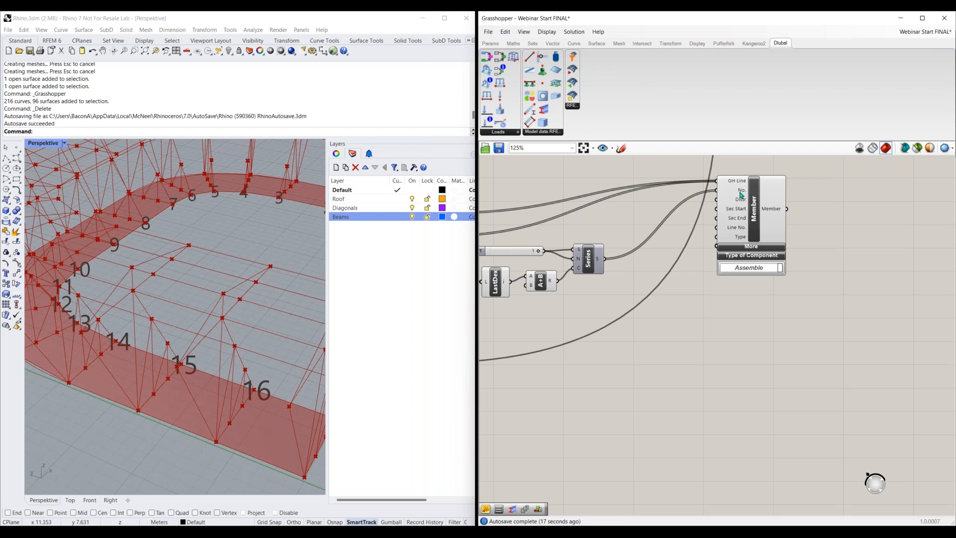
{"action": "right_click_drag", "start_coordinate": [527, 271], "coordinate": [586, 294]}
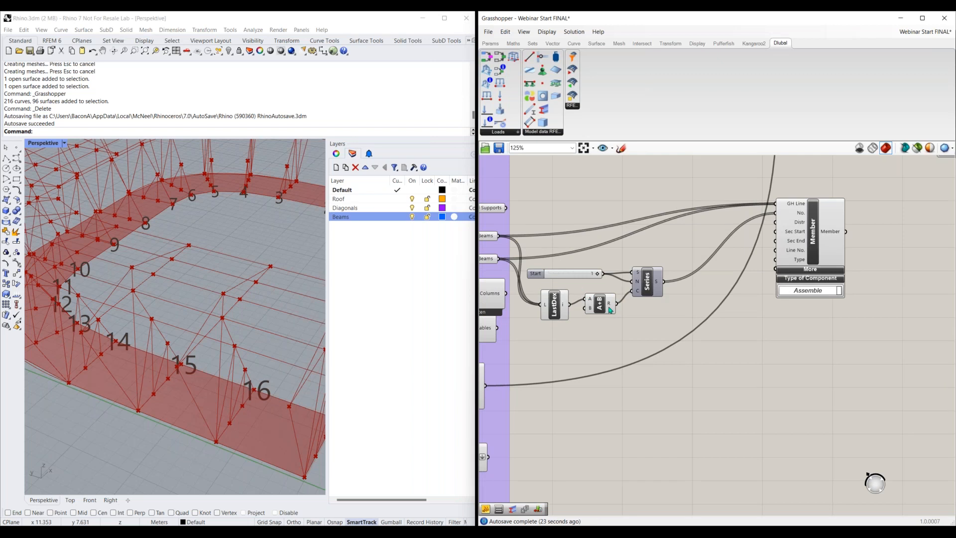
{"action": "mouse_move", "coordinate": [615, 300]}
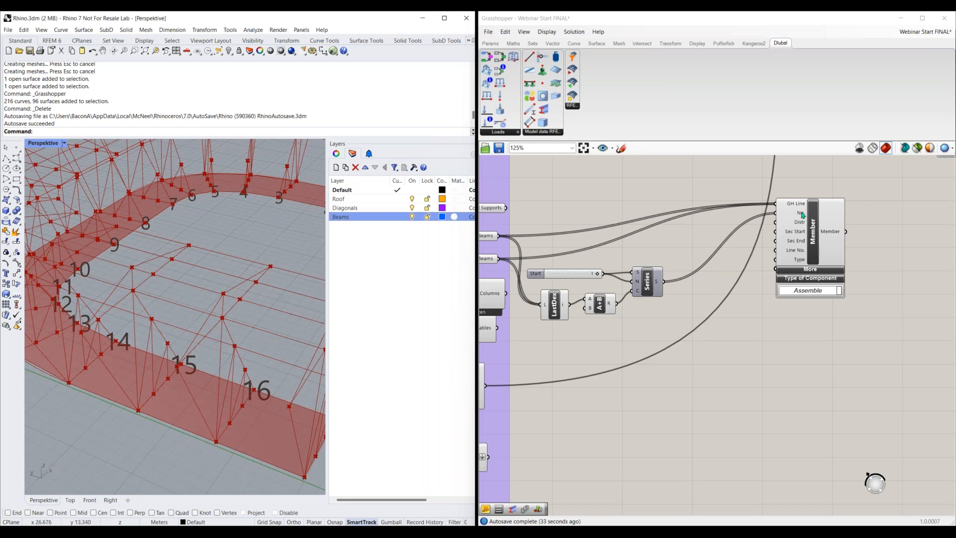
{"action": "mouse_move", "coordinate": [803, 215]}
{"action": "right_click_drag", "start_coordinate": [782, 257], "coordinate": [685, 315]}
{"action": "scroll", "coordinate": [732, 328], "scroll_direction": "up", "scroll_amount": 2}
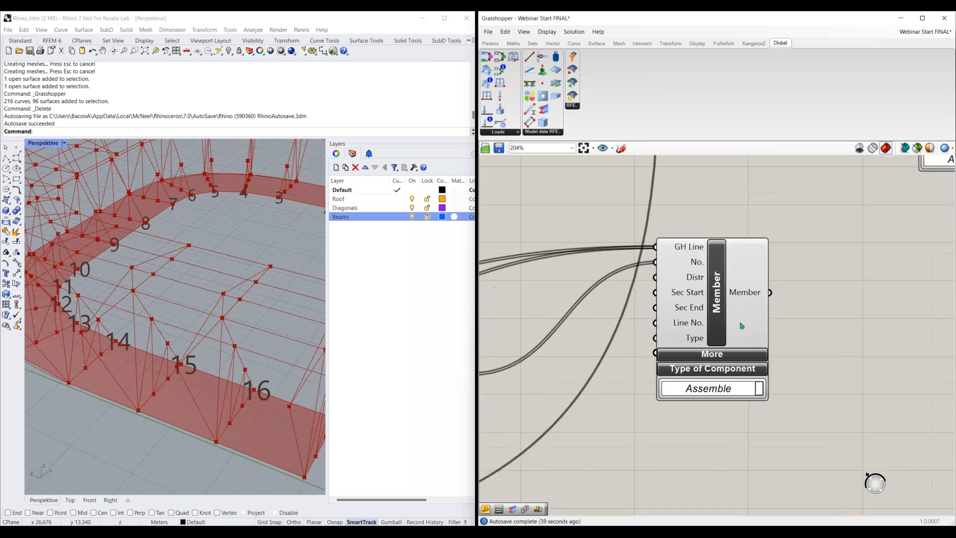
{"action": "scroll", "coordinate": [747, 319], "scroll_direction": "up", "scroll_amount": 2}
{"action": "left_click", "coordinate": [729, 309]}
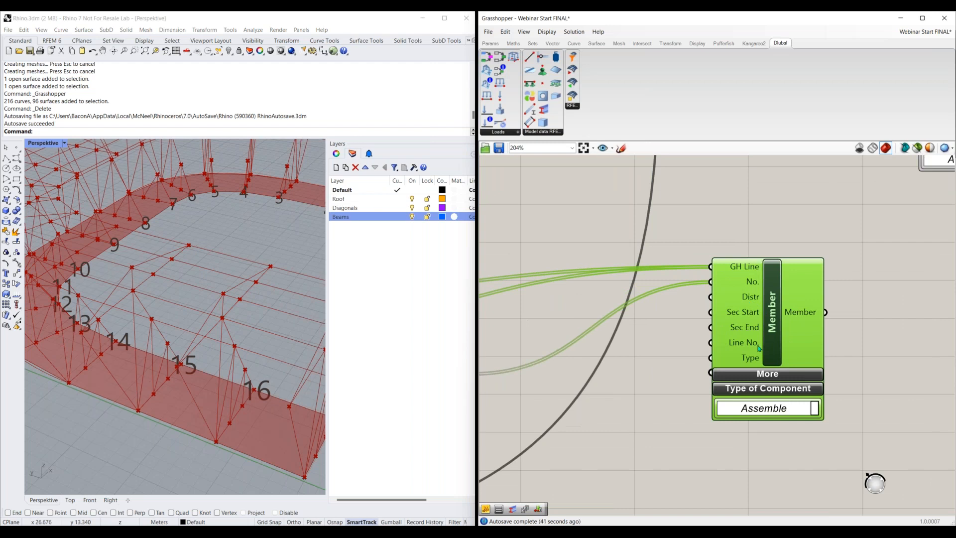
{"action": "left_click_drag", "start_coordinate": [751, 302], "coordinate": [823, 301]}
{"action": "mouse_move", "coordinate": [823, 302]}
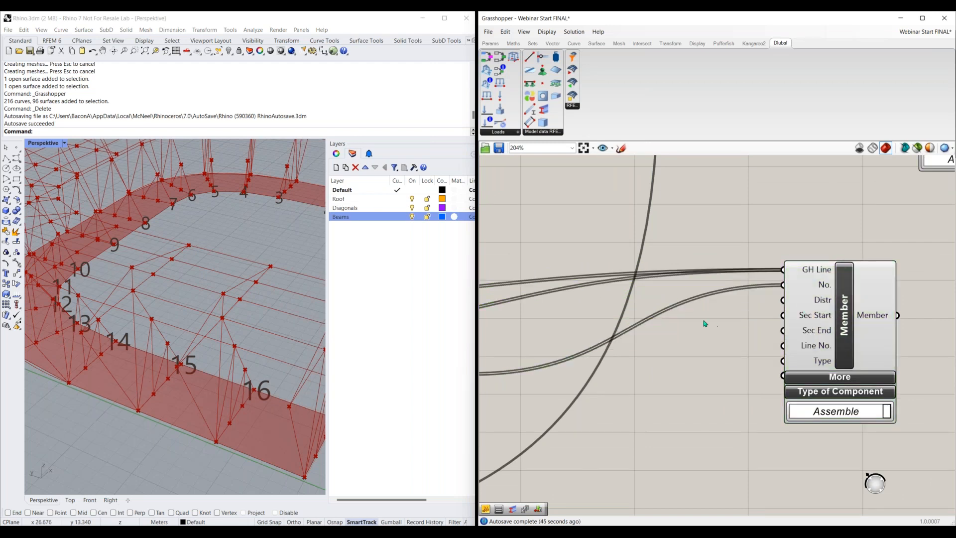
Step: Add a Value List, connect it to the Member component's Distr input, and space the two components apart
{"action": "double_click", "coordinate": [704, 324]}
{"action": "type", "text": "value list"}
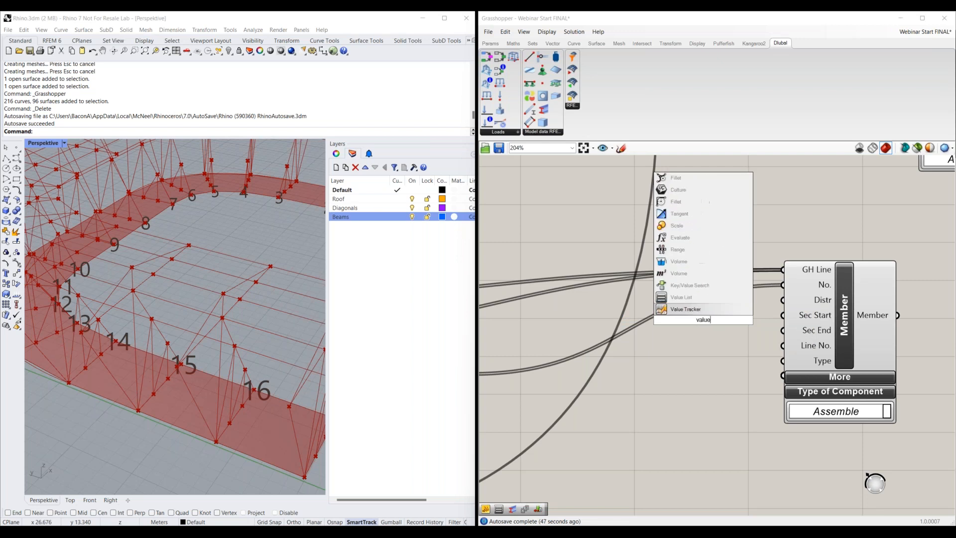
{"action": "key", "text": "Return"}
{"action": "left_click_drag", "start_coordinate": [702, 315], "coordinate": [783, 300]}
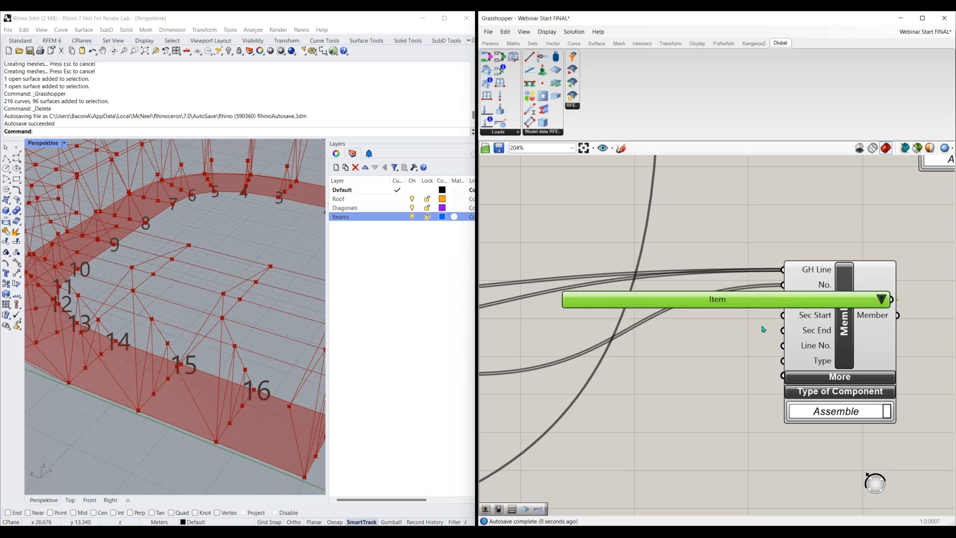
{"action": "scroll", "coordinate": [737, 353], "scroll_direction": "down", "scroll_amount": 2}
{"action": "left_click_drag", "start_coordinate": [798, 351], "coordinate": [870, 344]}
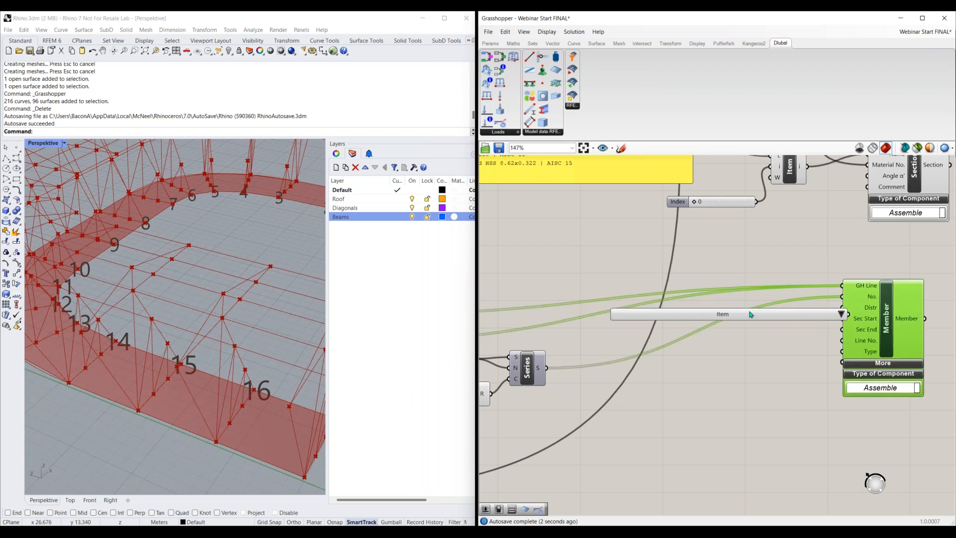
{"action": "left_click_drag", "start_coordinate": [751, 314], "coordinate": [723, 311]}
Step: Set the value list to SECTION_DISTRIBUTION_TYPE_UNIFORM and shift it slightly away from the Member component
{"action": "left_click", "coordinate": [813, 312]}
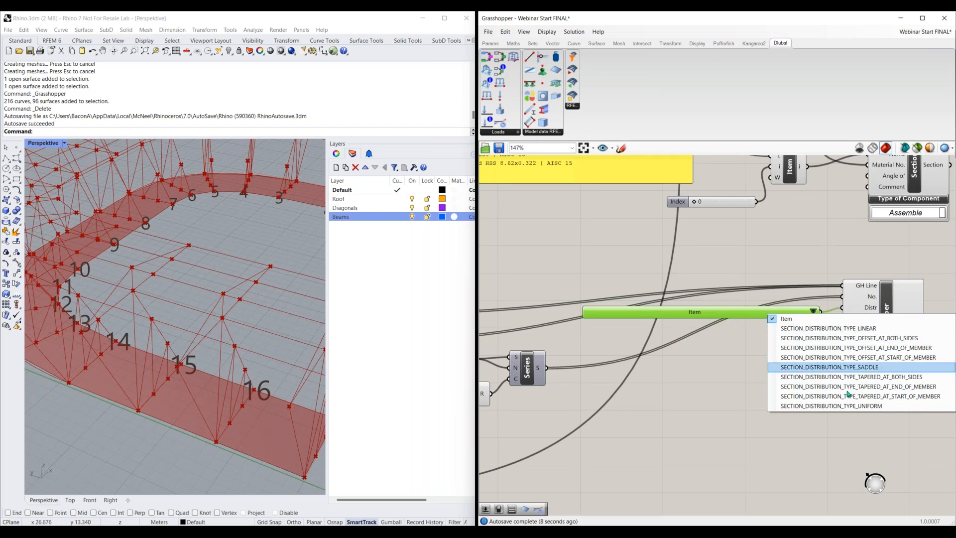
{"action": "left_click", "coordinate": [832, 406]}
{"action": "left_click_drag", "start_coordinate": [746, 313], "coordinate": [729, 297]}
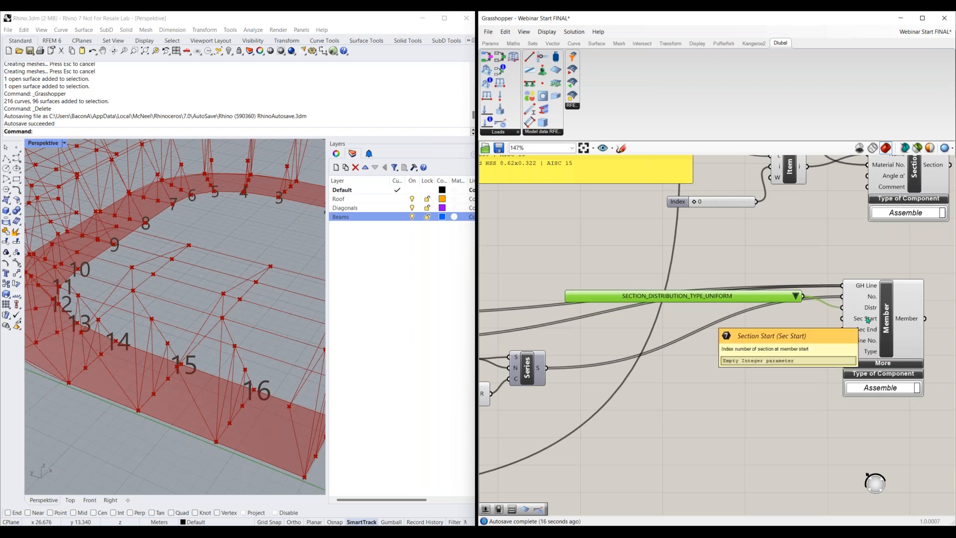
Step: Connect the Section component's output to the Member component's Sec Start input
{"action": "right_click_drag", "start_coordinate": [850, 331], "coordinate": [708, 360]}
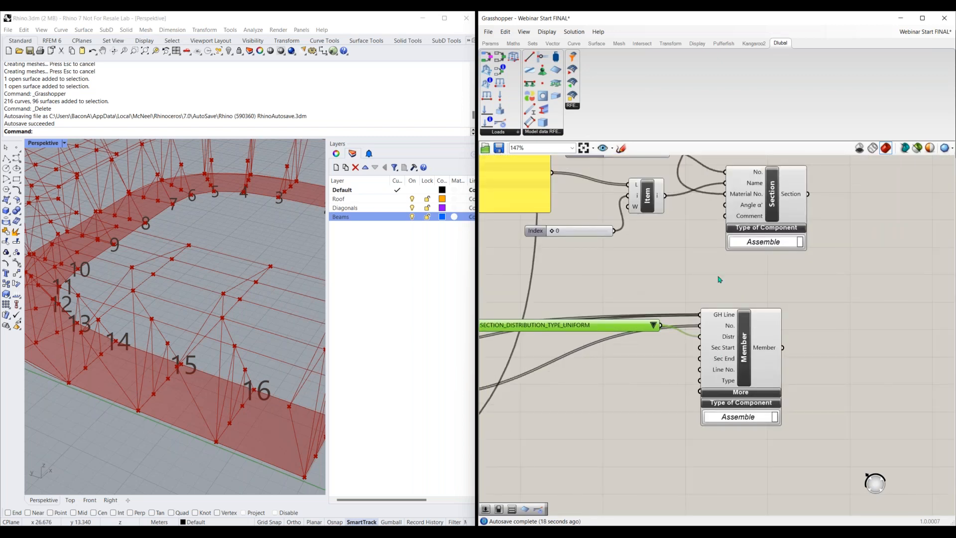
{"action": "right_click_drag", "start_coordinate": [717, 207], "coordinate": [703, 221]}
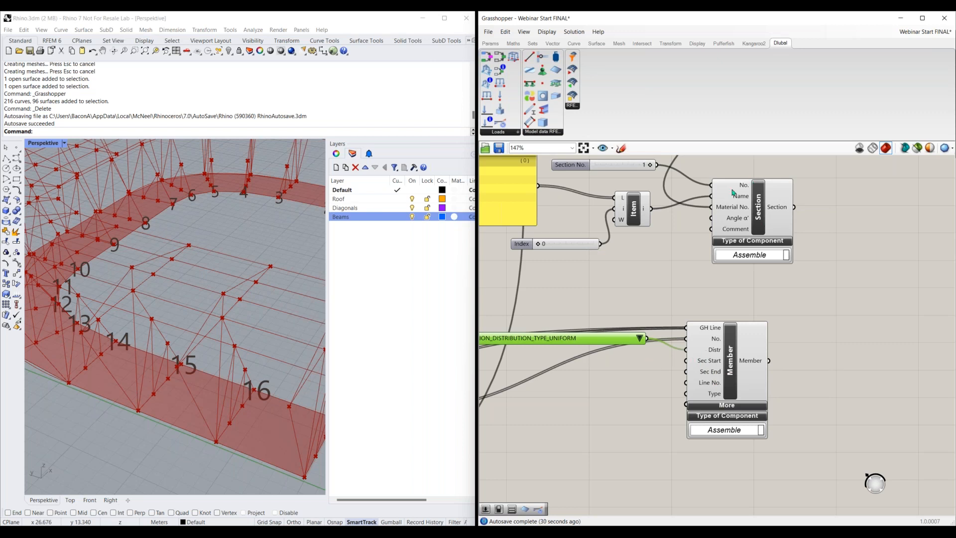
{"action": "right_click_drag", "start_coordinate": [684, 277], "coordinate": [677, 305]}
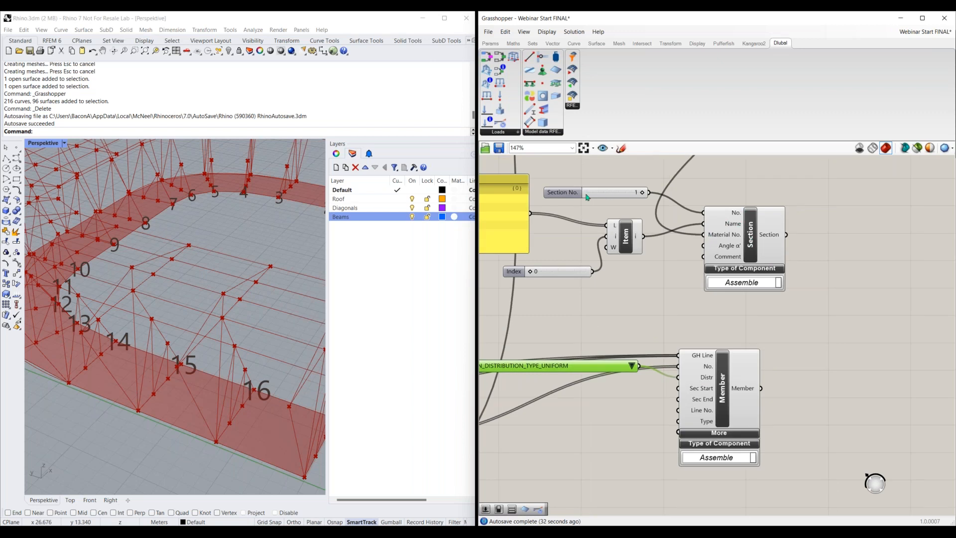
{"action": "left_click", "coordinate": [748, 239]}
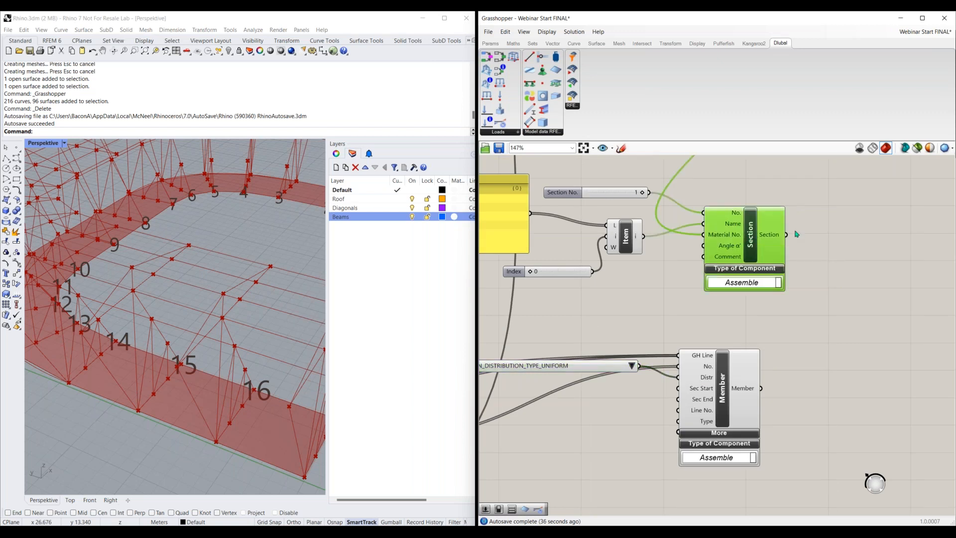
{"action": "left_click_drag", "start_coordinate": [786, 235], "coordinate": [672, 390]}
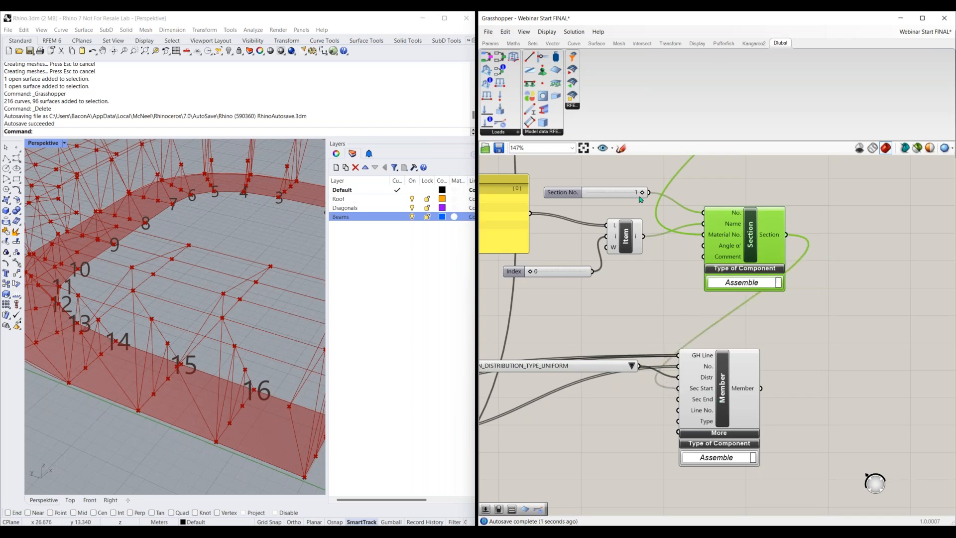
{"action": "left_click", "coordinate": [562, 192]}
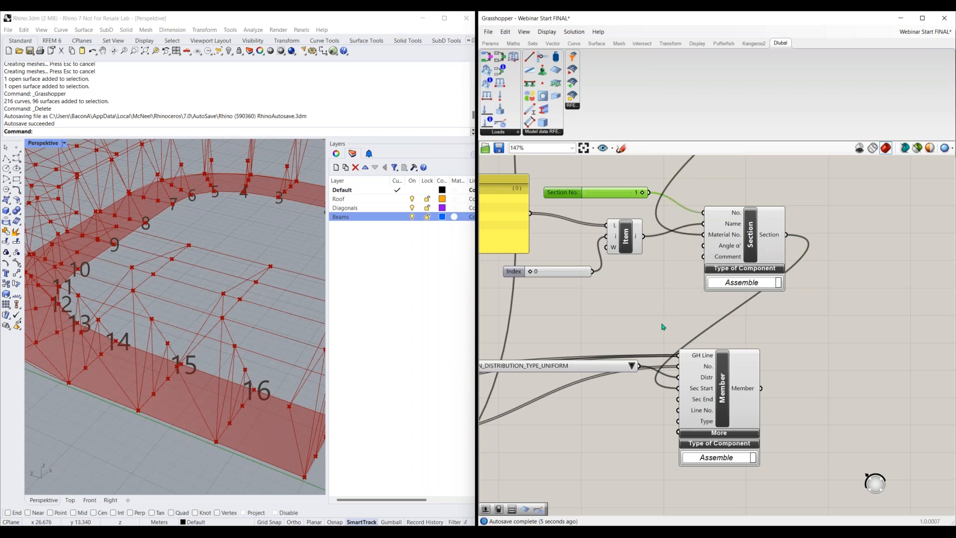
Step: Duplicate the section distribution value list, connect the copy to the Member component's Type input, and set it to TYPE_BEAM
{"action": "right_click_drag", "start_coordinate": [641, 419], "coordinate": [685, 330]}
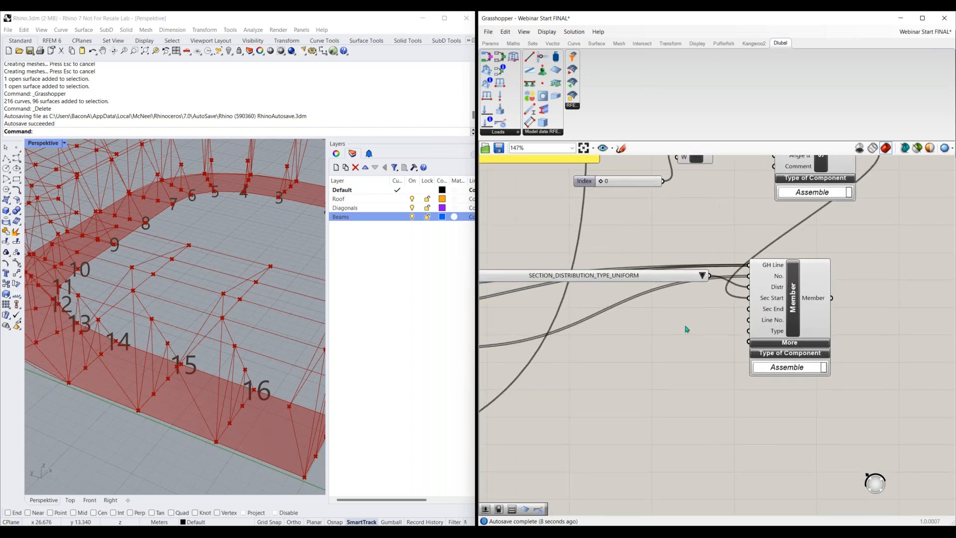
{"action": "mouse_move", "coordinate": [775, 311]}
{"action": "mouse_move", "coordinate": [777, 332]}
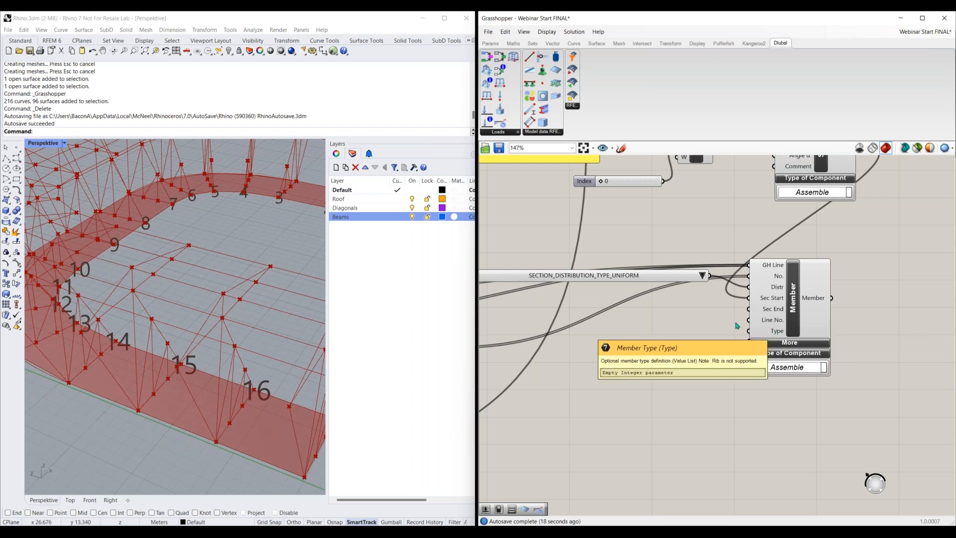
{"action": "left_click", "coordinate": [628, 278]}
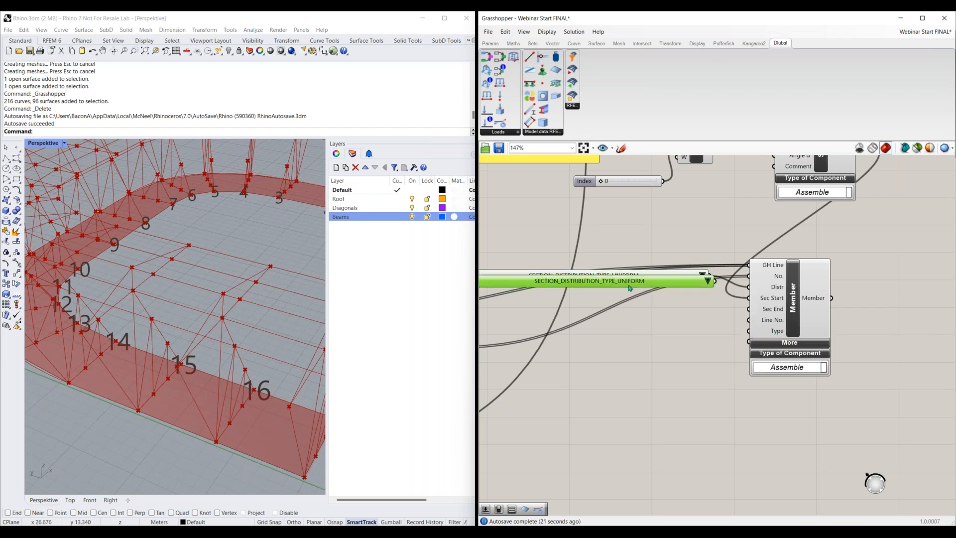
{"action": "left_click_drag", "start_coordinate": [627, 277], "coordinate": [631, 322], "text": "alt"}
{"action": "left_click_drag", "start_coordinate": [713, 320], "coordinate": [748, 331]}
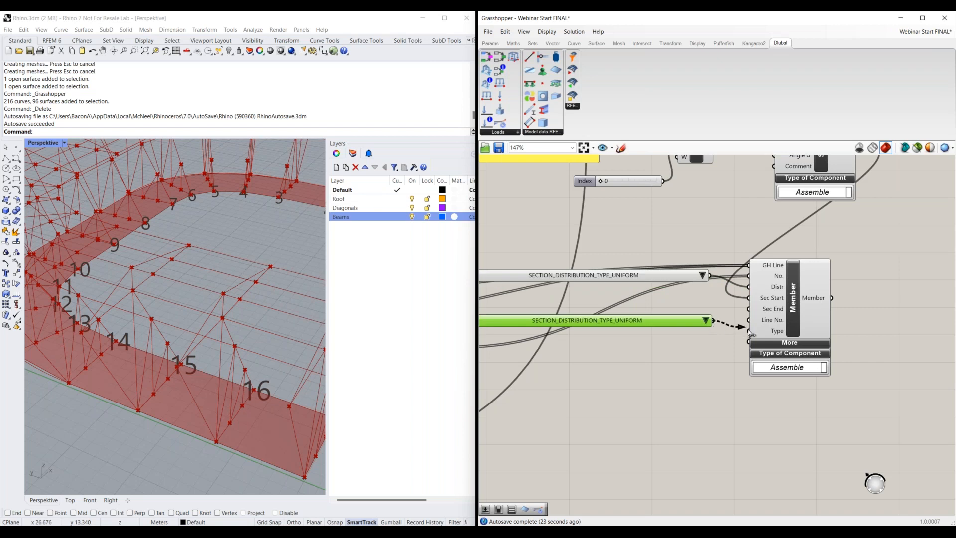
{"action": "right_click_drag", "start_coordinate": [564, 326], "coordinate": [607, 321]}
{"action": "left_click_drag", "start_coordinate": [607, 322], "coordinate": [717, 321]}
{"action": "scroll", "coordinate": [751, 315], "scroll_direction": "up", "scroll_amount": 2}
{"action": "left_click", "coordinate": [748, 312]}
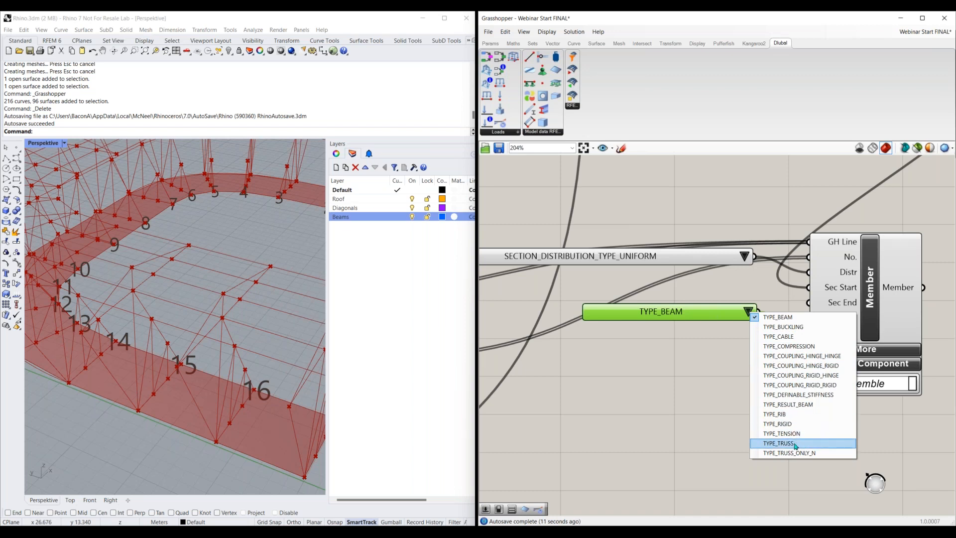
{"action": "left_click", "coordinate": [792, 318]}
{"action": "scroll", "coordinate": [725, 371], "scroll_direction": "down", "scroll_amount": 3}
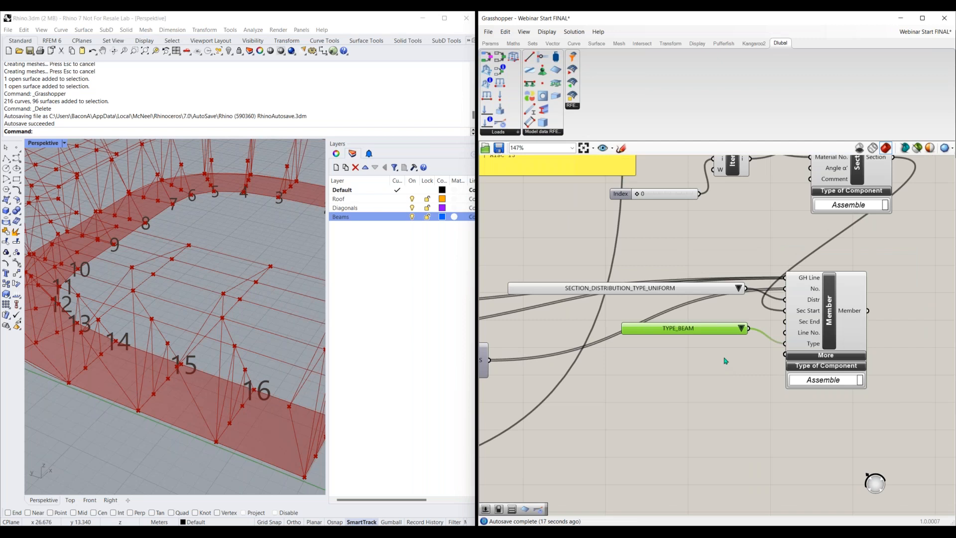
Step: Expand the Member component's additional inputs, review options such as R-Type, rotation angle and hinges, and collapse them again
{"action": "right_click_drag", "start_coordinate": [729, 401], "coordinate": [681, 376]}
{"action": "left_click", "coordinate": [778, 330]}
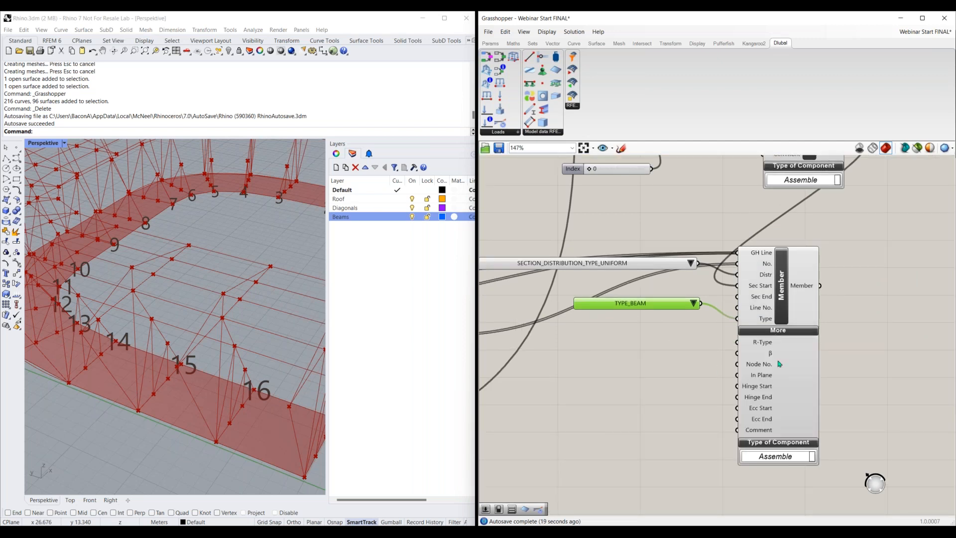
{"action": "scroll", "coordinate": [799, 377], "scroll_direction": "up", "scroll_amount": 2}
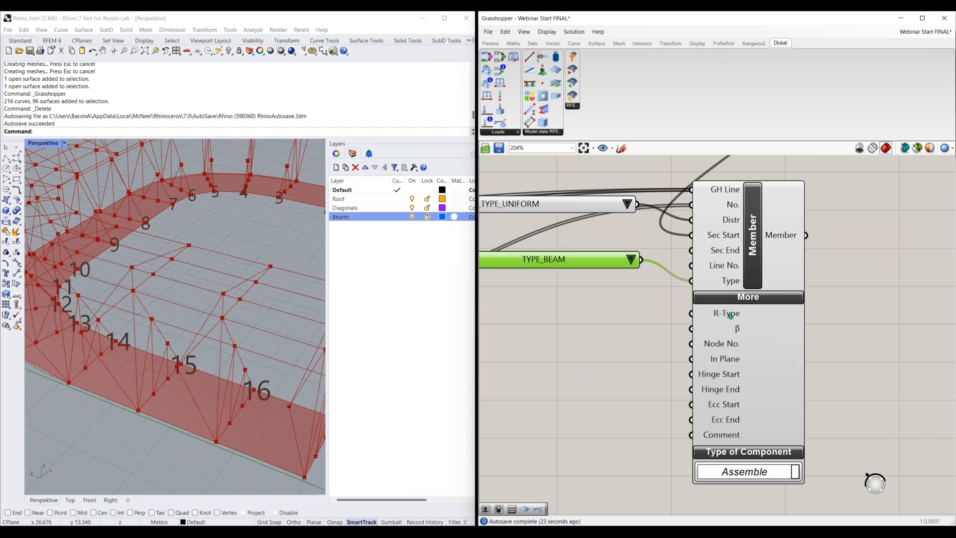
{"action": "mouse_move", "coordinate": [731, 316]}
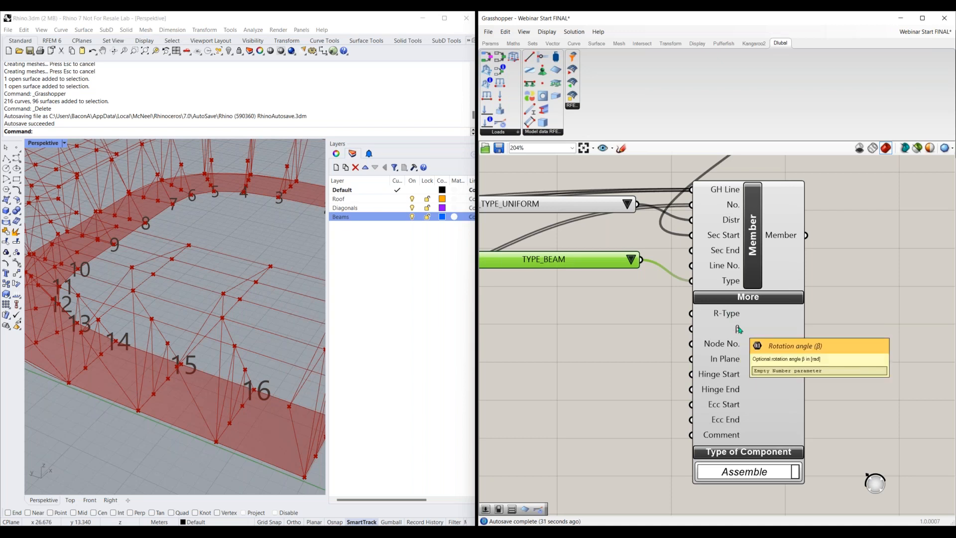
{"action": "mouse_move", "coordinate": [731, 345]}
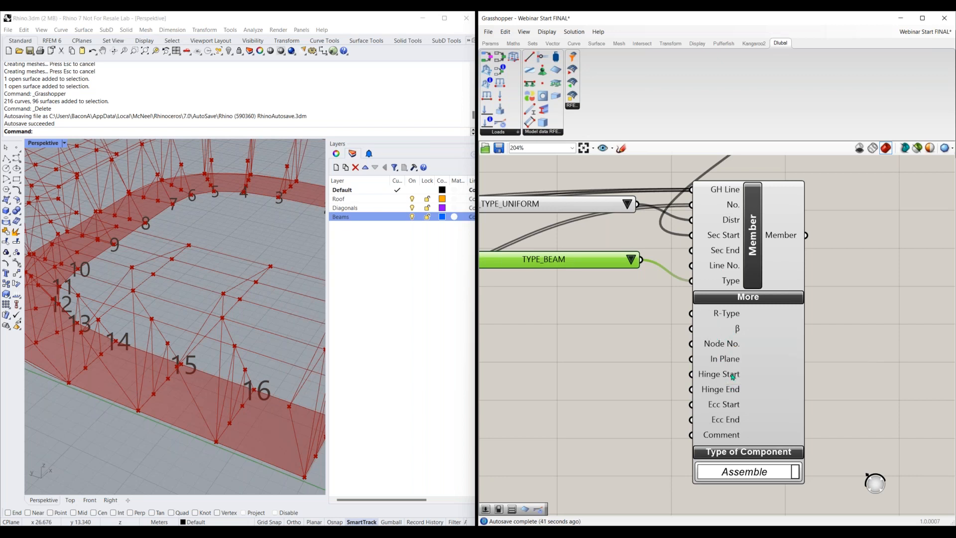
{"action": "mouse_move", "coordinate": [733, 377]}
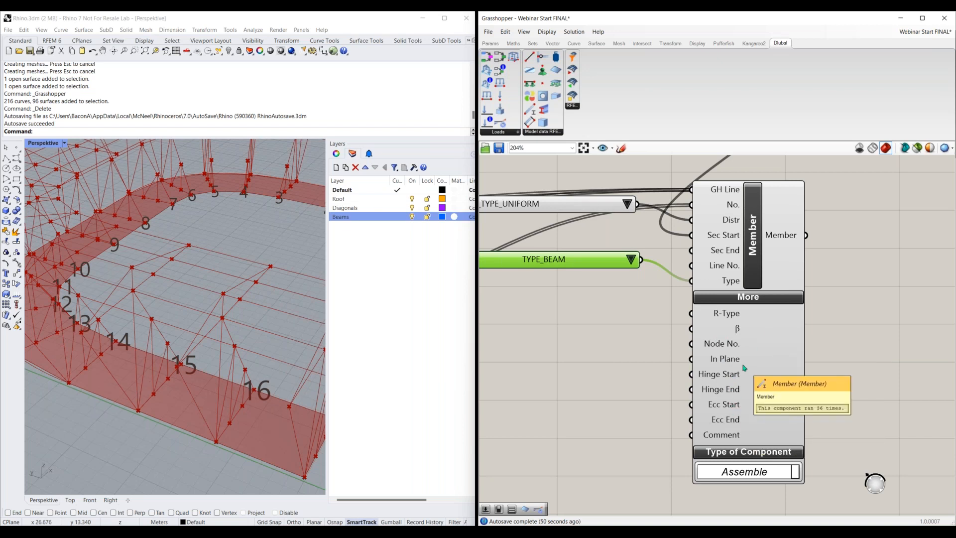
{"action": "scroll", "coordinate": [744, 367], "scroll_direction": "down", "scroll_amount": 2}
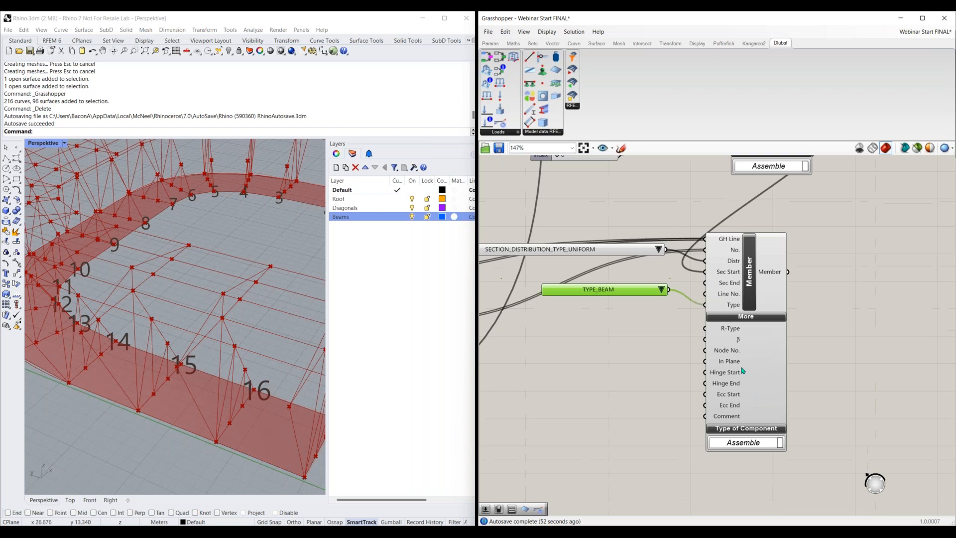
{"action": "scroll", "coordinate": [647, 349], "scroll_direction": "down", "scroll_amount": 1}
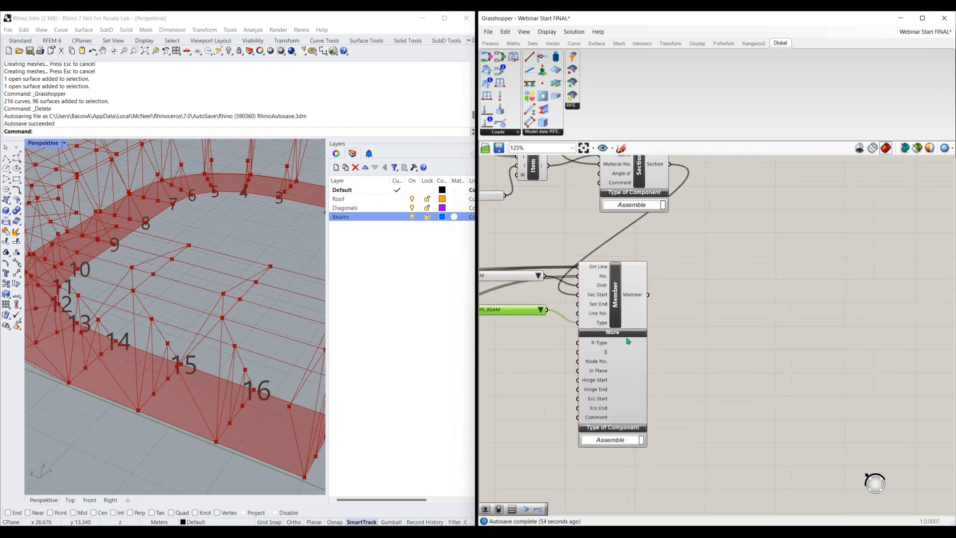
{"action": "left_click", "coordinate": [622, 333]}
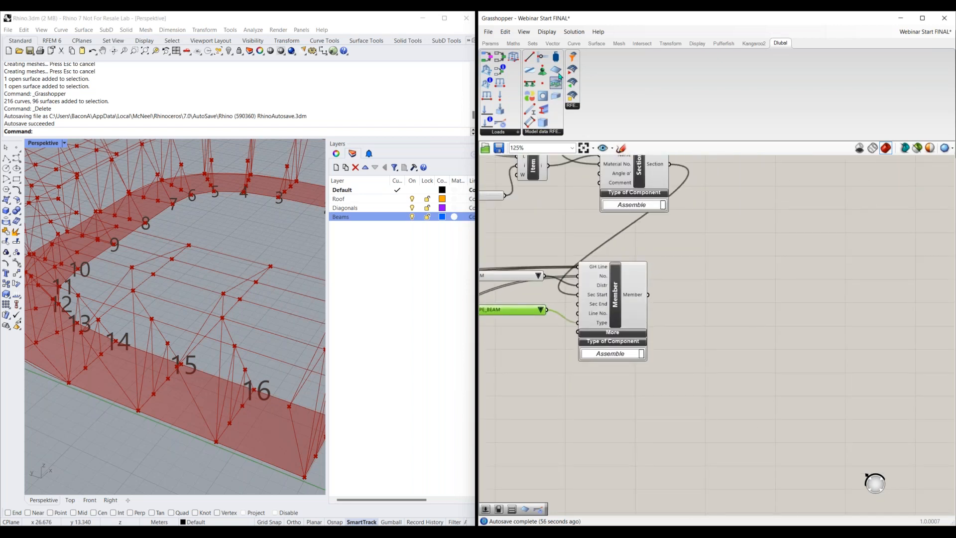
Step: Add a Dlubal Surface component in the free canvas area beyond the Member component
{"action": "left_click_drag", "start_coordinate": [765, 331], "coordinate": [793, 297]}
{"action": "right_click_drag", "start_coordinate": [807, 307], "coordinate": [675, 337]}
{"action": "left_click_drag", "start_coordinate": [667, 324], "coordinate": [707, 313]}
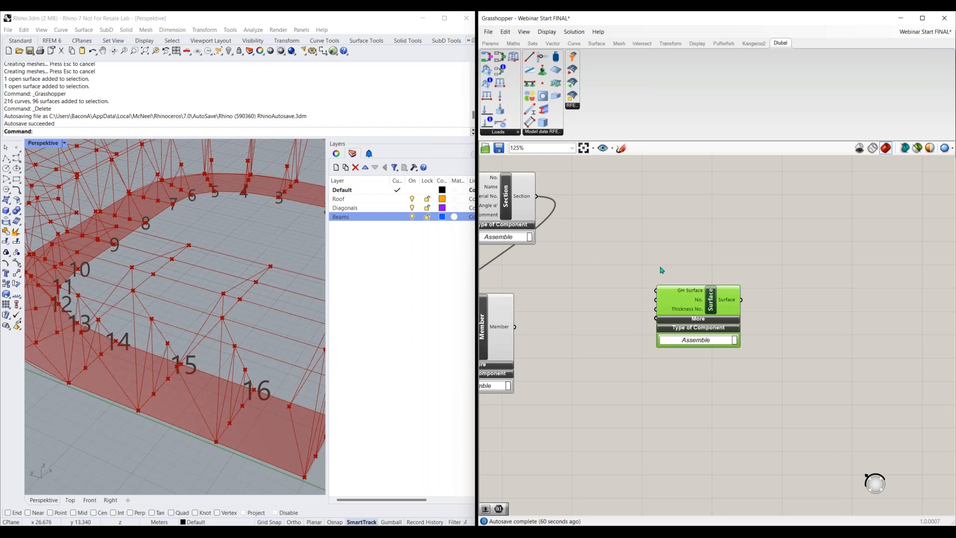
Step: Connect the Bottom Plate component's surface output to the Surface component's GH Surface input
{"action": "right_click_drag", "start_coordinate": [543, 377], "coordinate": [722, 366]}
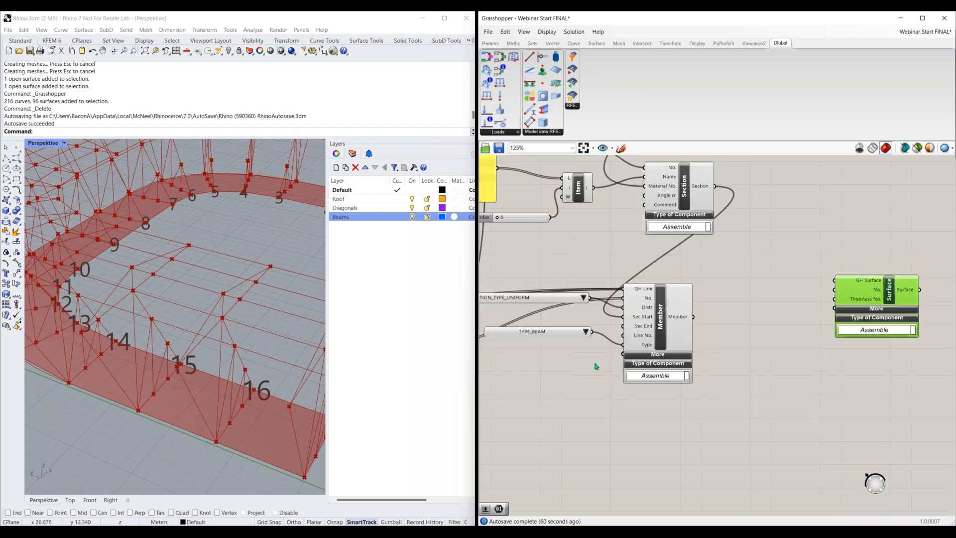
{"action": "right_click_drag", "start_coordinate": [523, 388], "coordinate": [825, 357]}
{"action": "right_click_drag", "start_coordinate": [569, 364], "coordinate": [789, 379]}
{"action": "right_click_drag", "start_coordinate": [762, 294], "coordinate": [590, 376]}
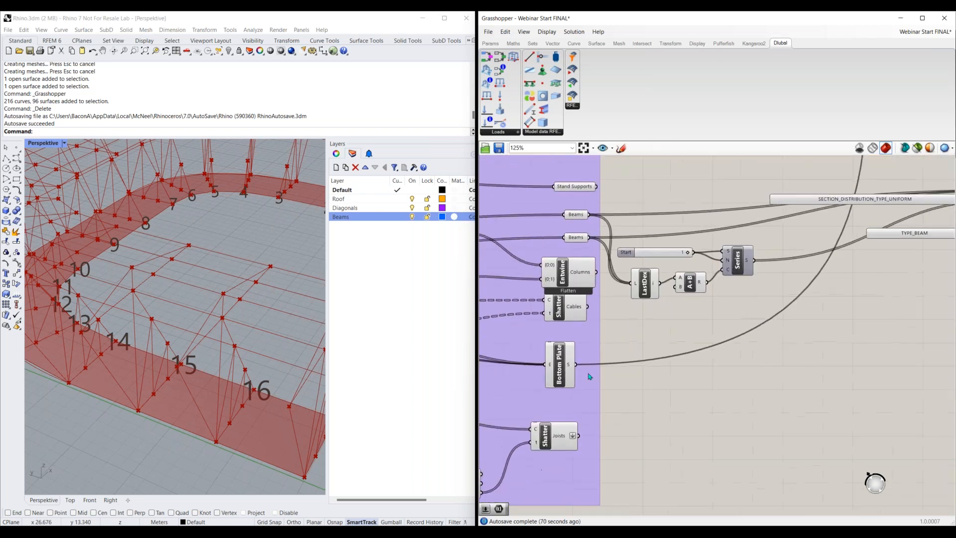
{"action": "left_click_drag", "start_coordinate": [576, 364], "coordinate": [747, 344]}
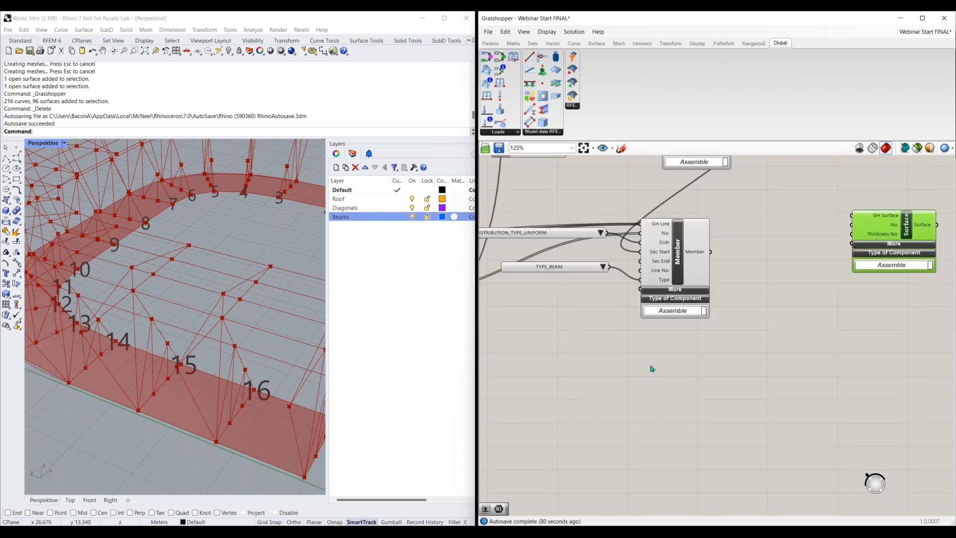
{"action": "left_click_drag", "start_coordinate": [652, 368], "coordinate": [628, 371]}
{"action": "right_click_drag", "start_coordinate": [521, 367], "coordinate": [712, 328]}
{"action": "right_click", "coordinate": [472, 418]}
{"action": "scroll", "coordinate": [588, 407], "scroll_direction": "down", "scroll_amount": 3}
{"action": "right_click_drag", "start_coordinate": [483, 402], "coordinate": [629, 346]}
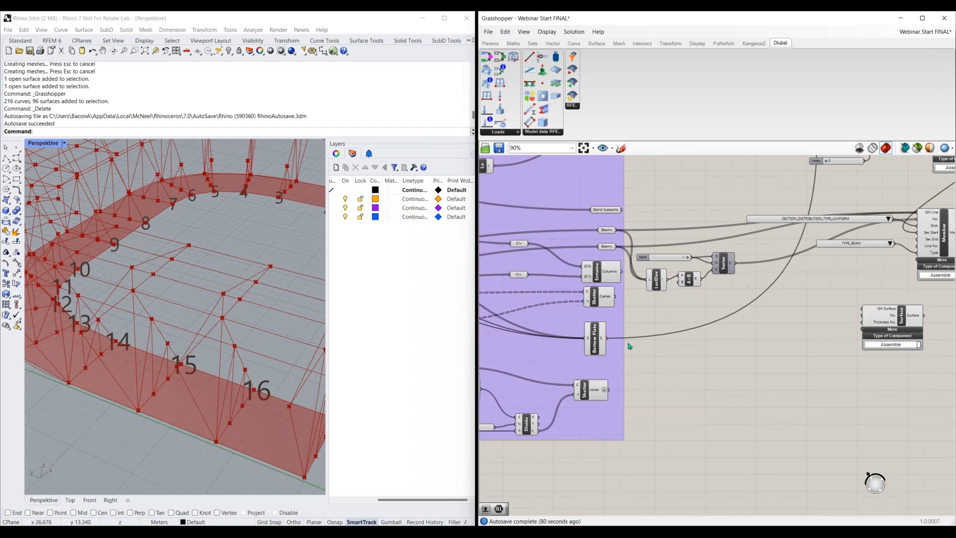
{"action": "left_click_drag", "start_coordinate": [607, 339], "coordinate": [862, 309]}
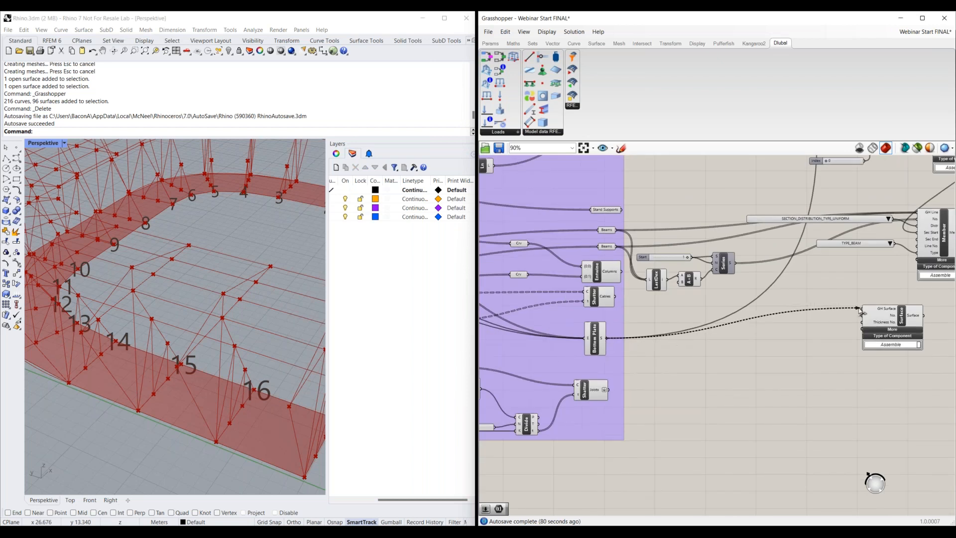
Step: Add a number slider with value 1, connect it to the Surface component's No. input, and space the two apart
{"action": "right_click_drag", "start_coordinate": [900, 323], "coordinate": [776, 343]}
{"action": "scroll", "coordinate": [776, 340], "scroll_direction": "up", "scroll_amount": 3}
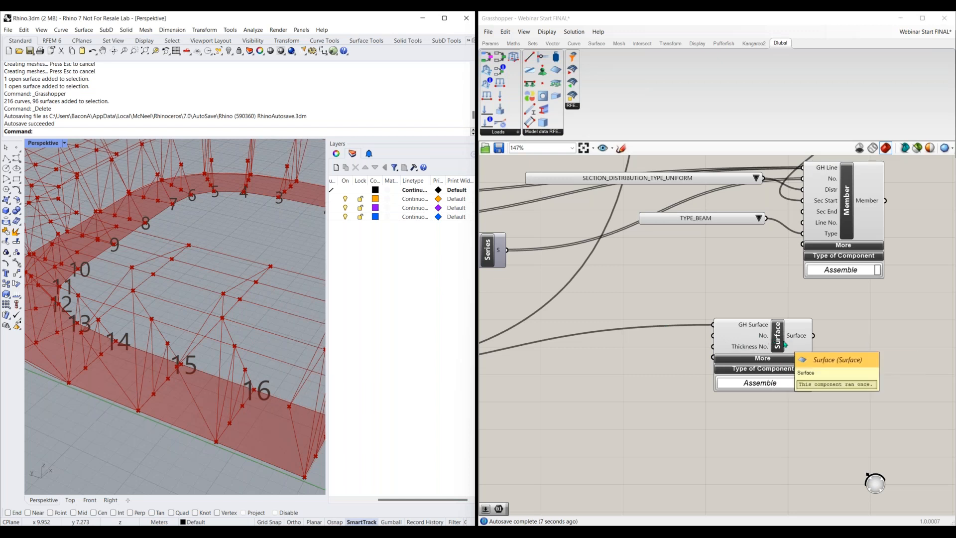
{"action": "double_click", "coordinate": [672, 341]}
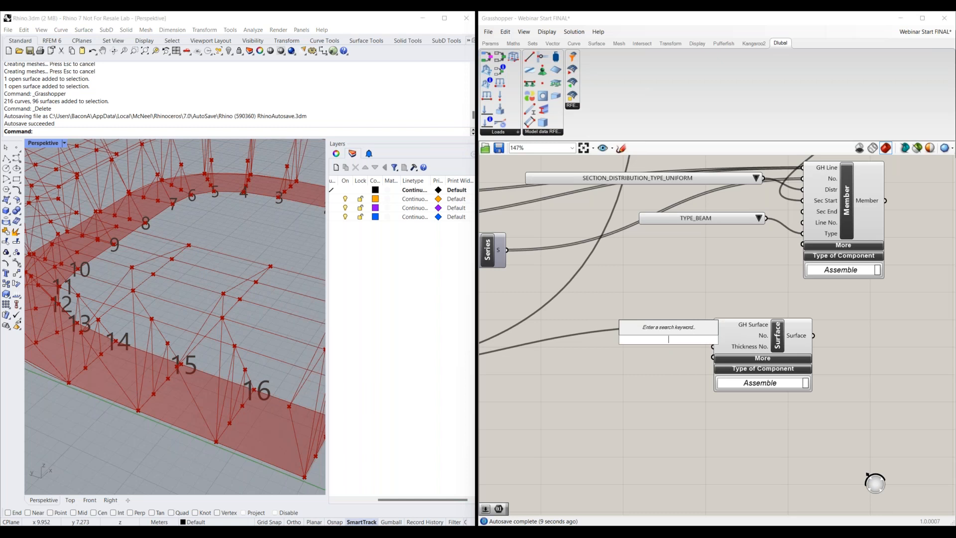
{"action": "type", "text": "slider"}
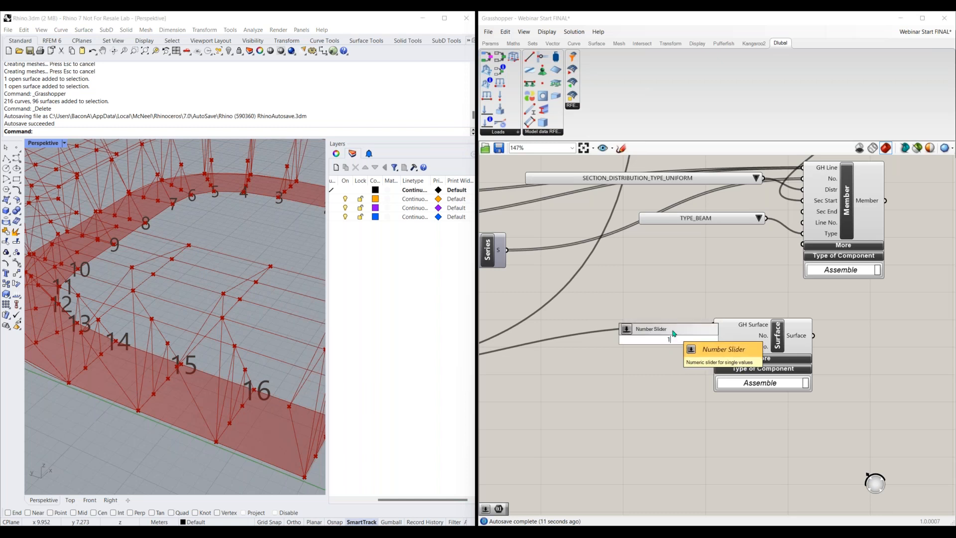
{"action": "key", "text": "Return"}
{"action": "left_click_drag", "start_coordinate": [676, 342], "coordinate": [713, 335]}
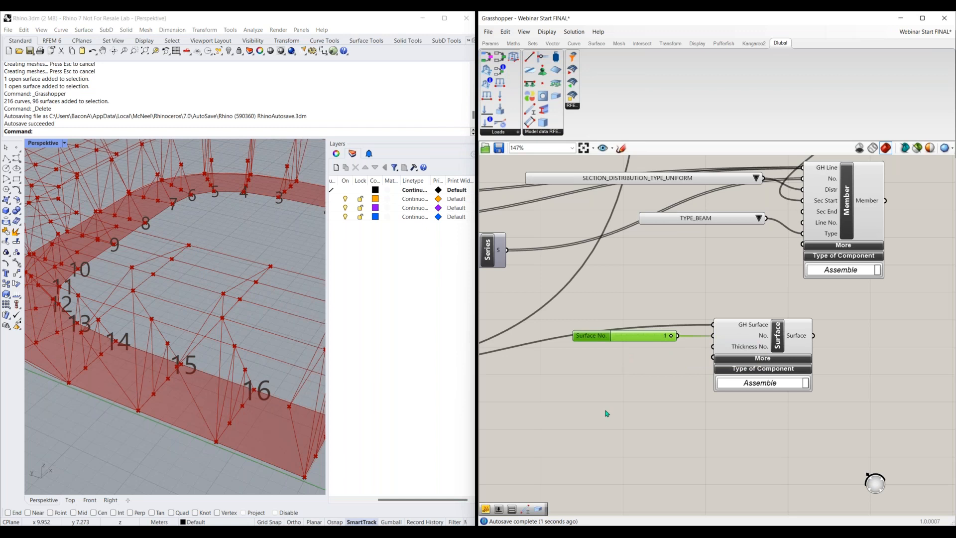
{"action": "mouse_move", "coordinate": [757, 351]}
{"action": "left_click_drag", "start_coordinate": [640, 338], "coordinate": [635, 326]}
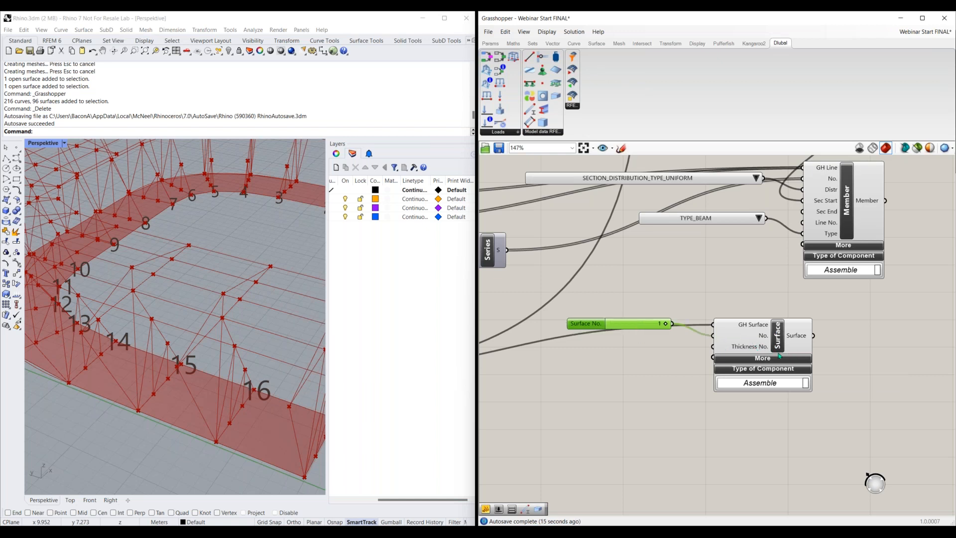
{"action": "left_click_drag", "start_coordinate": [797, 357], "coordinate": [819, 360]}
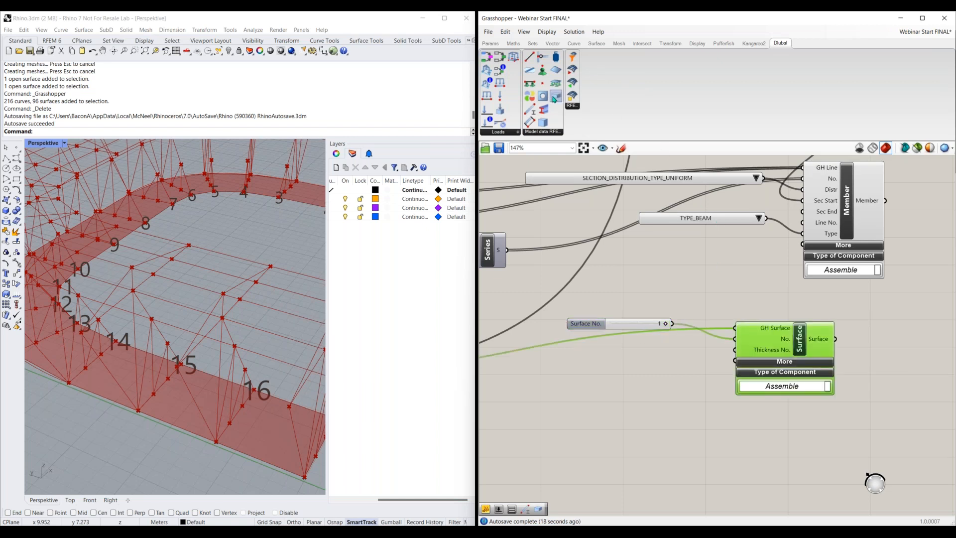
Step: Add a Dlubal Thickness component and place it just below the Surface component
{"action": "left_click_drag", "start_coordinate": [557, 99], "coordinate": [760, 289]}
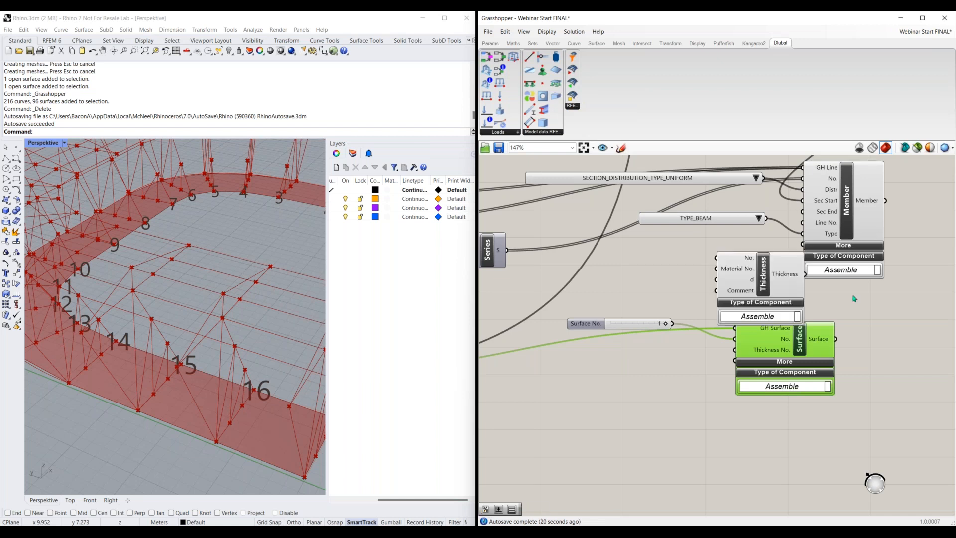
{"action": "scroll", "coordinate": [854, 298], "scroll_direction": "down", "scroll_amount": 3}
{"action": "right_click_drag", "start_coordinate": [637, 281], "coordinate": [647, 306]}
{"action": "left_click_drag", "start_coordinate": [616, 333], "coordinate": [660, 420]}
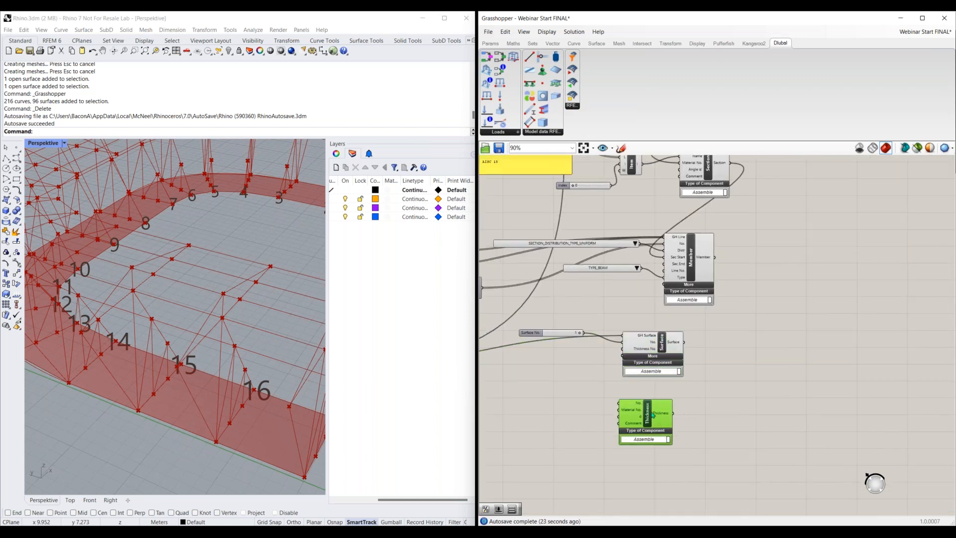
{"action": "scroll", "coordinate": [601, 420], "scroll_direction": "up", "scroll_amount": 1}
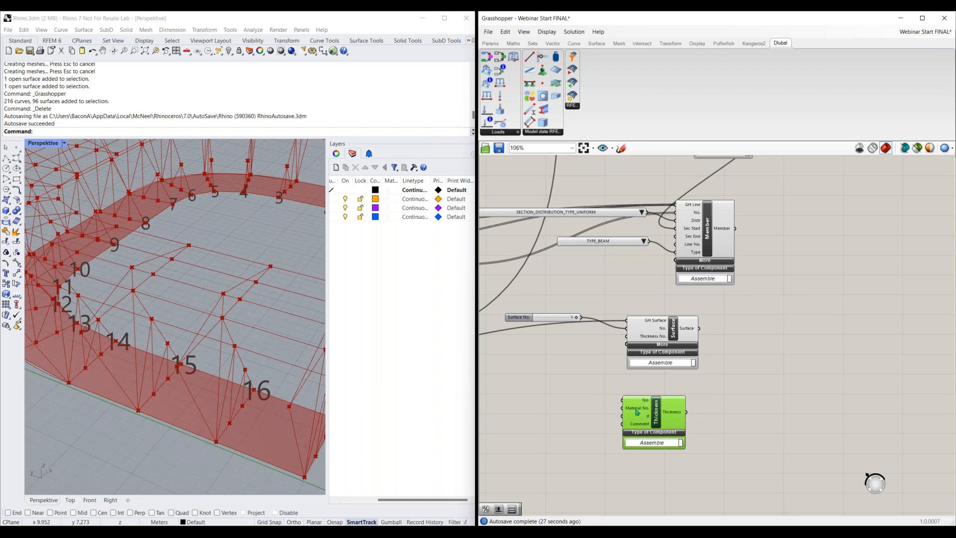
Step: Switch to RFEM, review the thickness and material settings of a new rectangular surface without creating it, and return to Grasshopper
{"action": "left_click", "coordinate": [719, 408]}
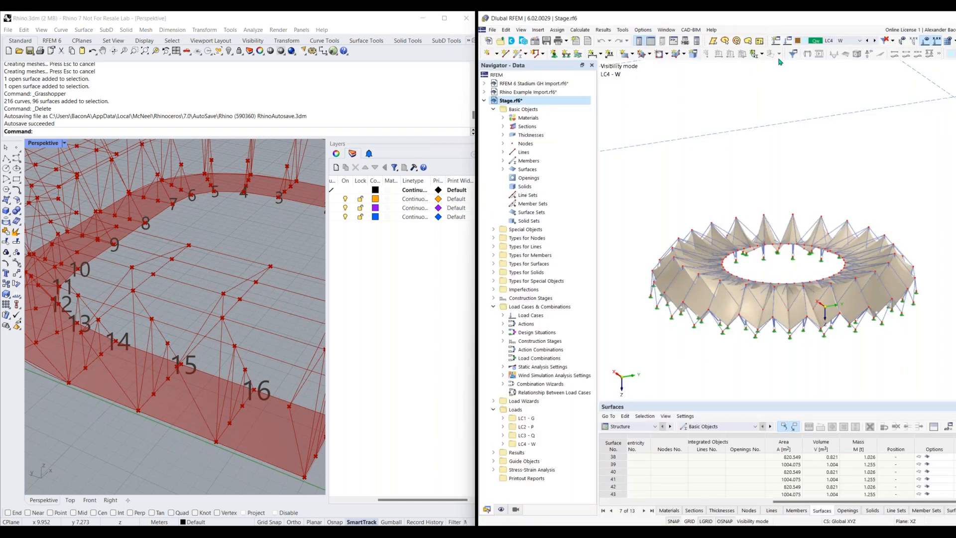
{"action": "left_click", "coordinate": [626, 55]}
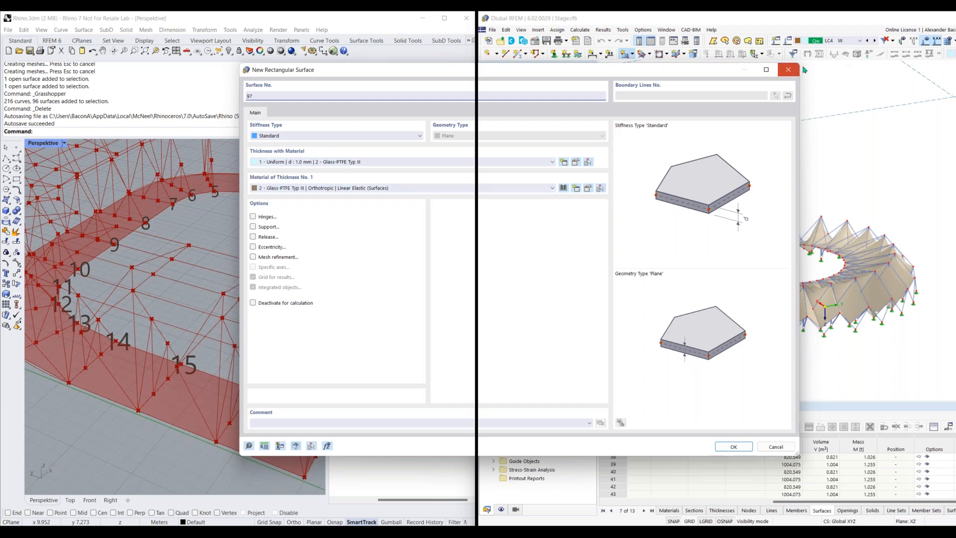
{"action": "left_click", "coordinate": [788, 70]}
{"action": "left_click", "coordinate": [526, 85]}
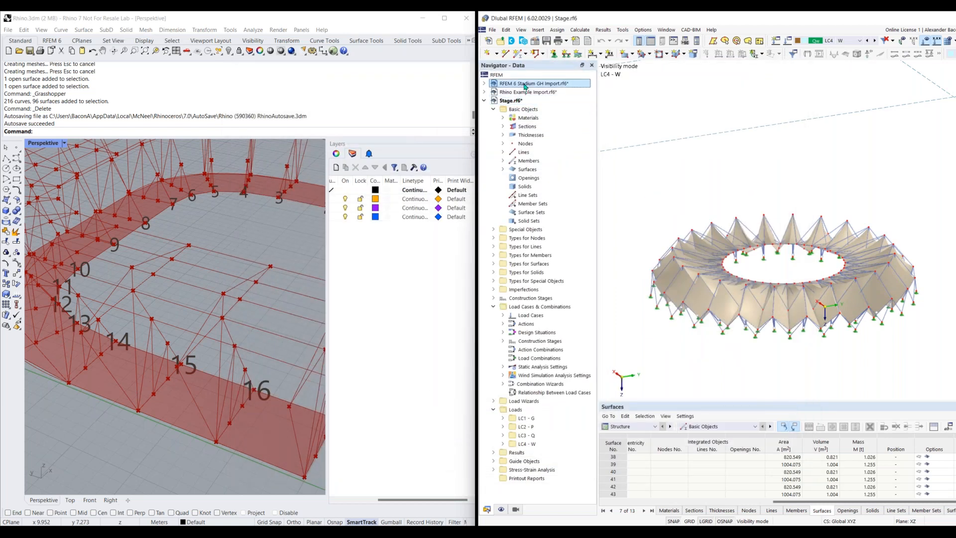
{"action": "key", "text": "alt+Tab"}
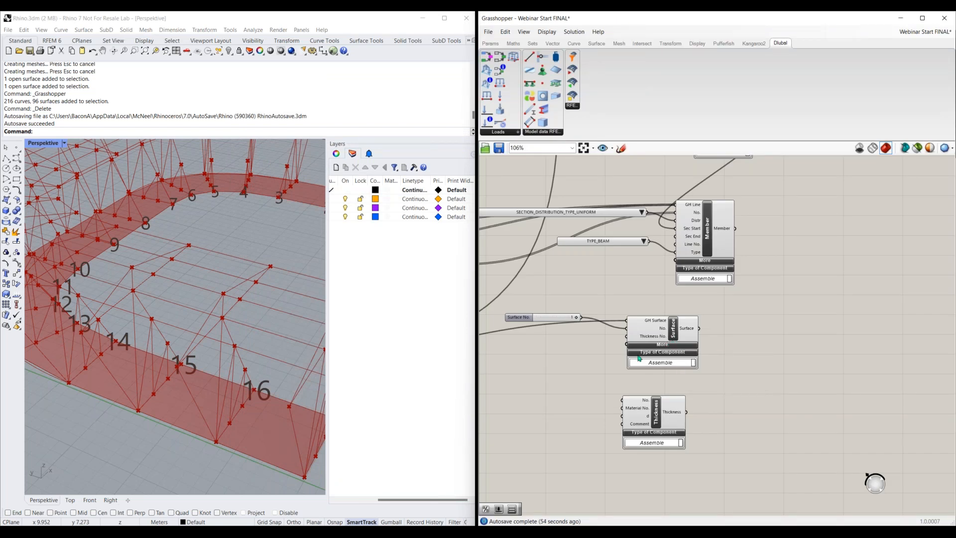
Step: Add a number slider with value 1, connect it to the Thickness component's No. input, and space the two apart
{"action": "double_click", "coordinate": [572, 404]}
{"action": "type", "text": "slider"}
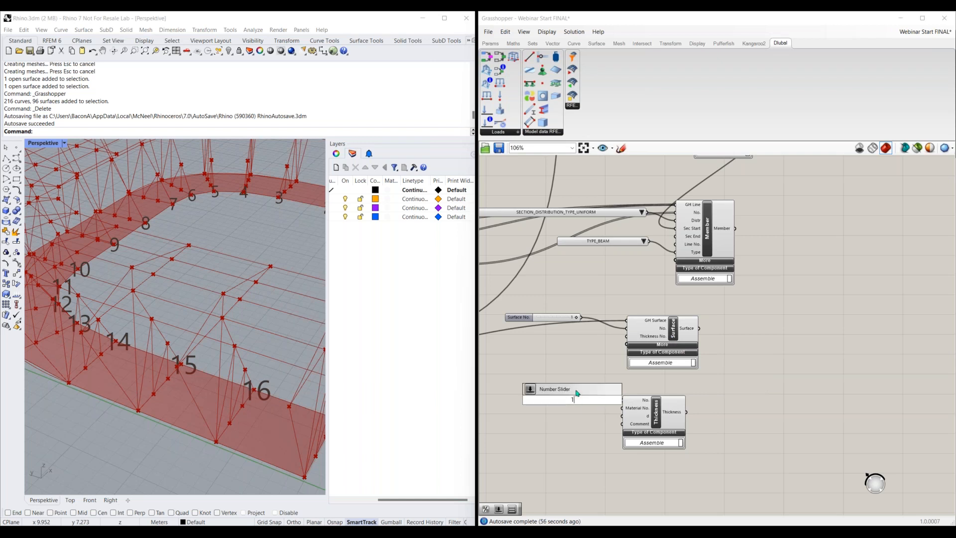
{"action": "key", "text": "Return"}
{"action": "left_click_drag", "start_coordinate": [605, 399], "coordinate": [622, 400]}
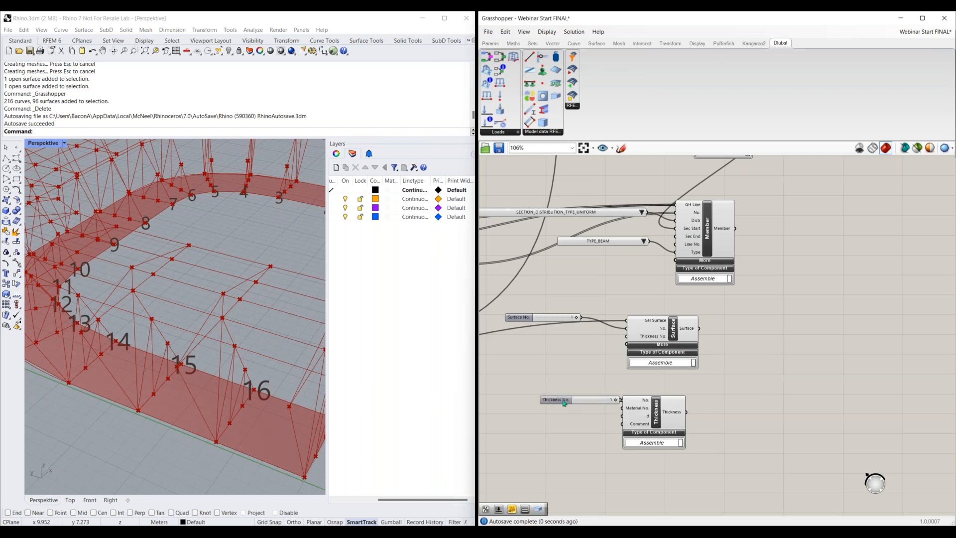
{"action": "mouse_move", "coordinate": [639, 411]}
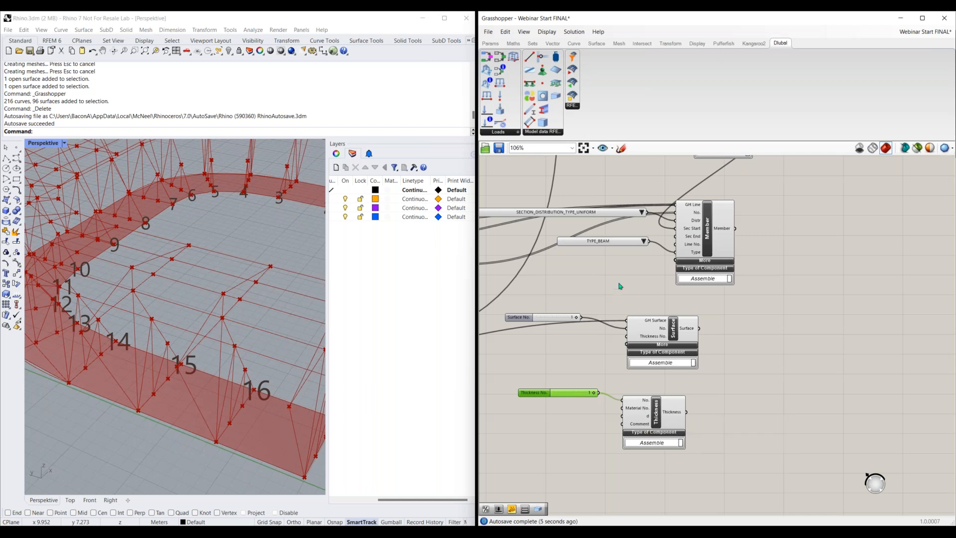
Step: Connect the output of the Material component above the Section component to the Thickness component's Material No. input
{"action": "scroll", "coordinate": [621, 286], "scroll_direction": "down", "scroll_amount": 2}
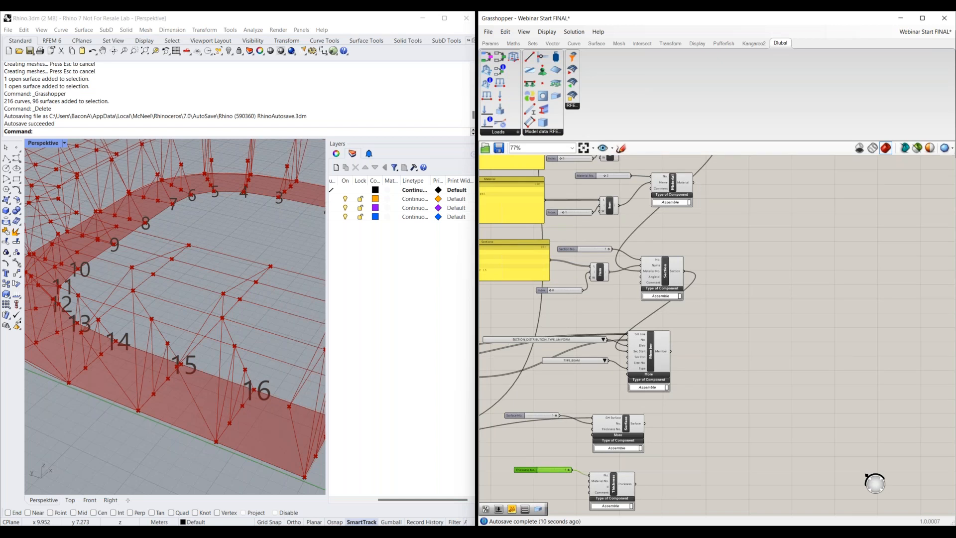
{"action": "left_click_drag", "start_coordinate": [691, 175], "coordinate": [587, 477]}
{"action": "scroll", "coordinate": [582, 468], "scroll_direction": "up", "scroll_amount": 5}
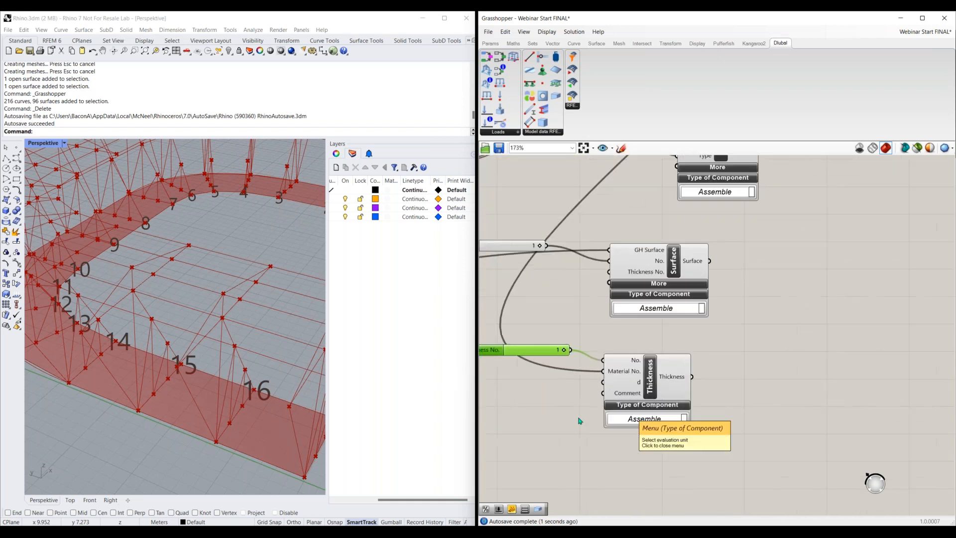
Step: Switch the component labels on the canvas from names to icons
{"action": "left_click", "coordinate": [548, 32]}
{"action": "left_click", "coordinate": [563, 44]}
{"action": "scroll", "coordinate": [724, 444], "scroll_direction": "down", "scroll_amount": 1}
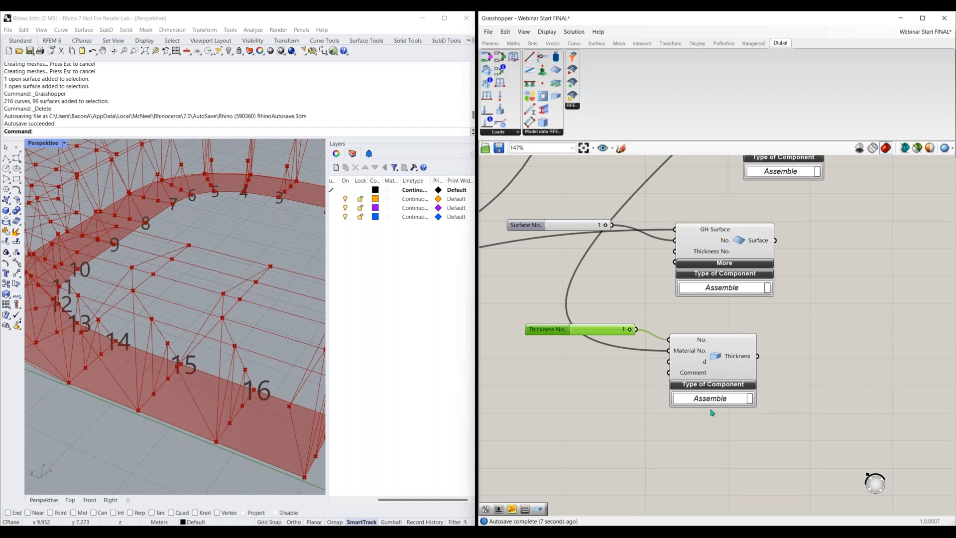
Step: Rearrange the Thickness component and its number slider to make room for a thickness value input
{"action": "left_click", "coordinate": [786, 372]}
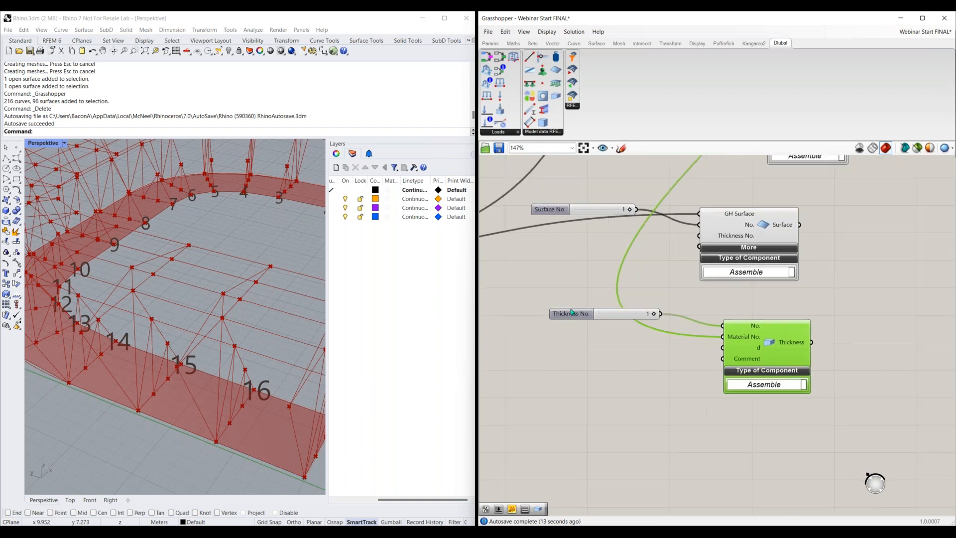
{"action": "left_click_drag", "start_coordinate": [572, 314], "coordinate": [571, 303]}
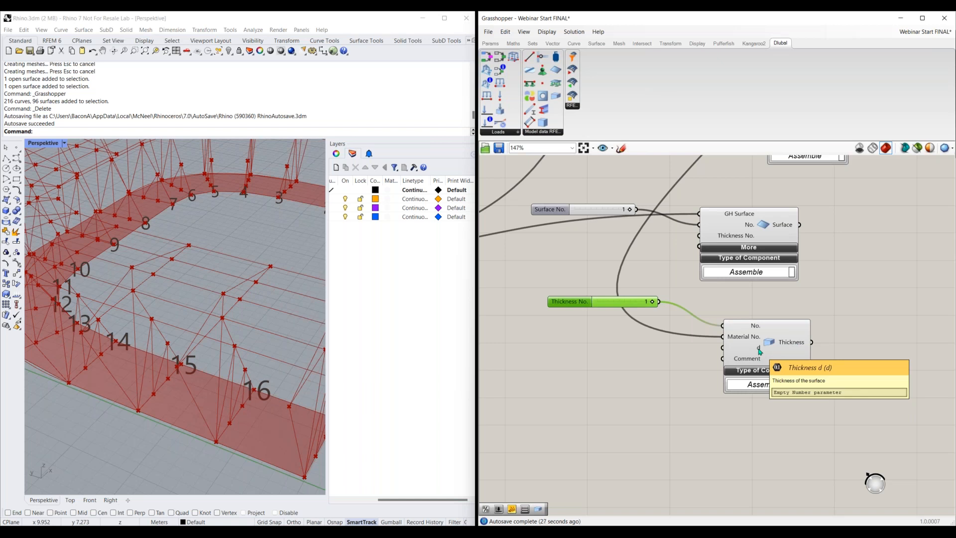
{"action": "right_click_drag", "start_coordinate": [637, 396], "coordinate": [688, 394]}
{"action": "scroll", "coordinate": [688, 393], "scroll_direction": "down", "scroll_amount": 1}
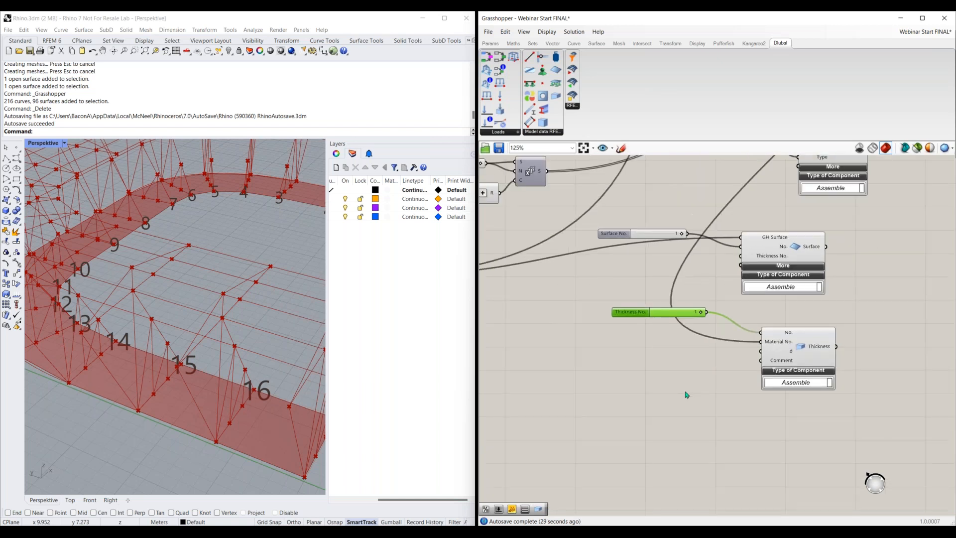
{"action": "left_click_drag", "start_coordinate": [636, 314], "coordinate": [660, 313]}
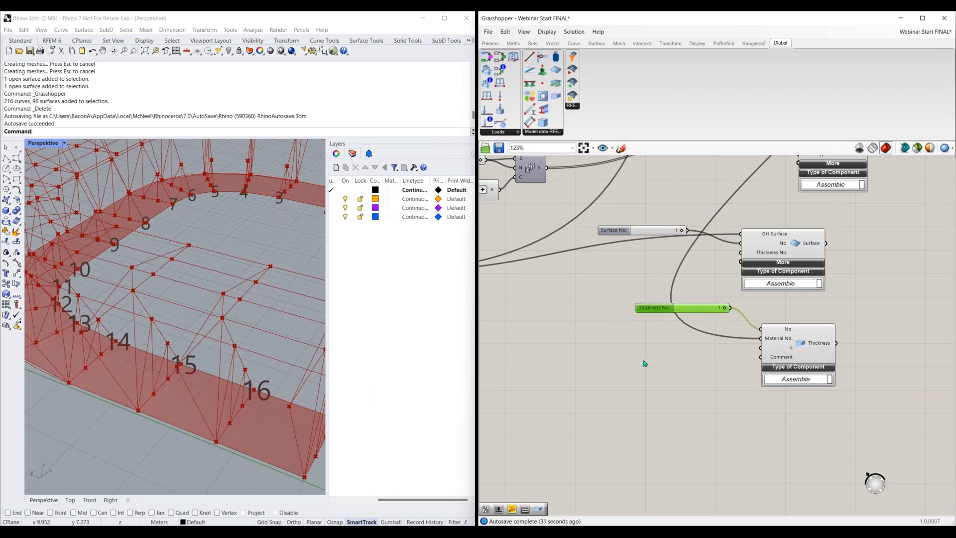
Step: Add a Division component beside the Thickness component and switch the component labels back to names
{"action": "double_click", "coordinate": [679, 369]}
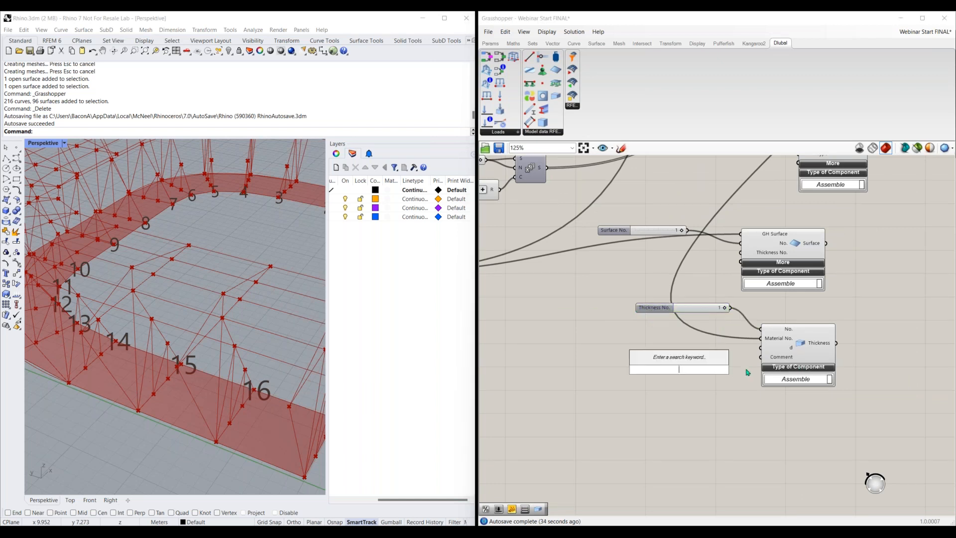
{"action": "type", "text": "a/b"}
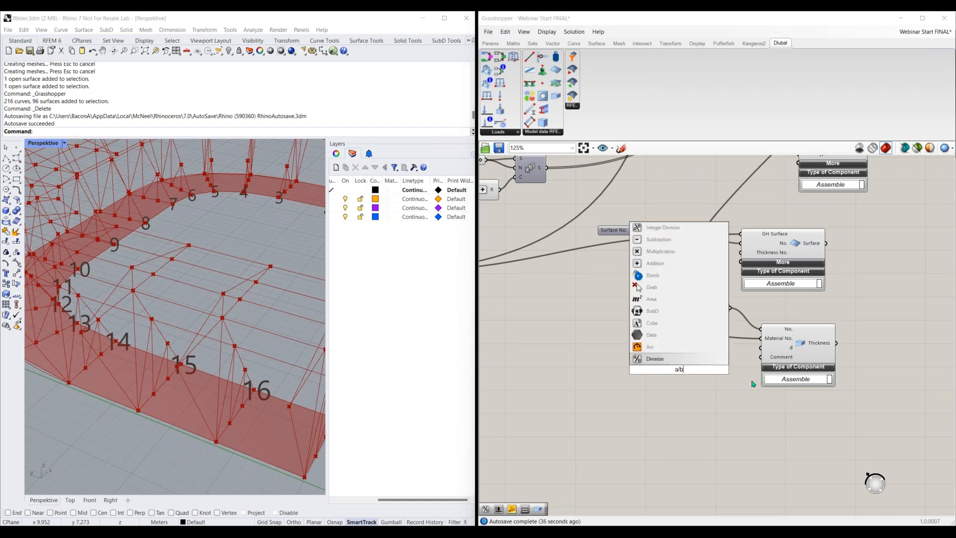
{"action": "key", "text": "Return"}
{"action": "left_click", "coordinate": [541, 32]}
{"action": "left_click", "coordinate": [563, 42]}
Step: Rename the Division component as Inches to Meters
{"action": "right_click", "coordinate": [664, 371]}
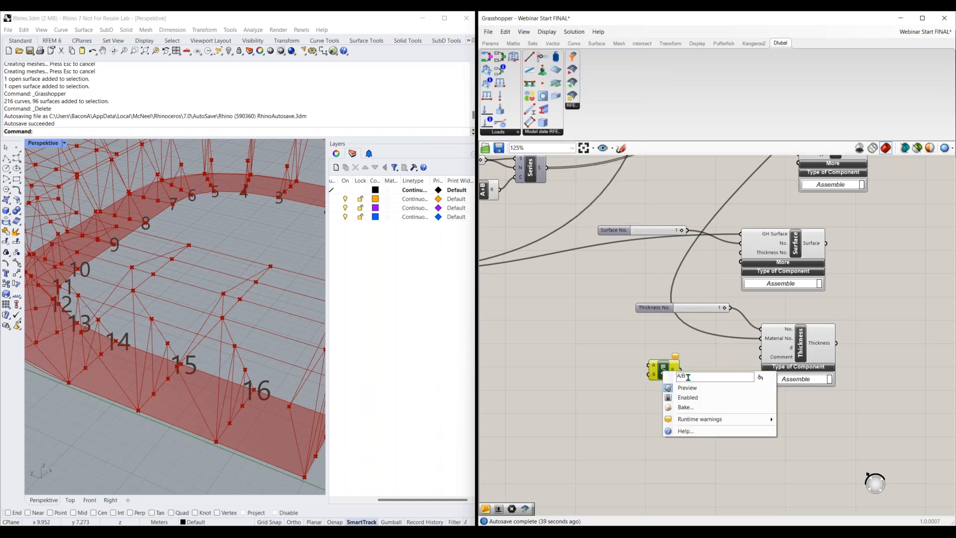
{"action": "key", "text": "BackSpace"}
{"action": "type", "text": "Inches to Metre"}
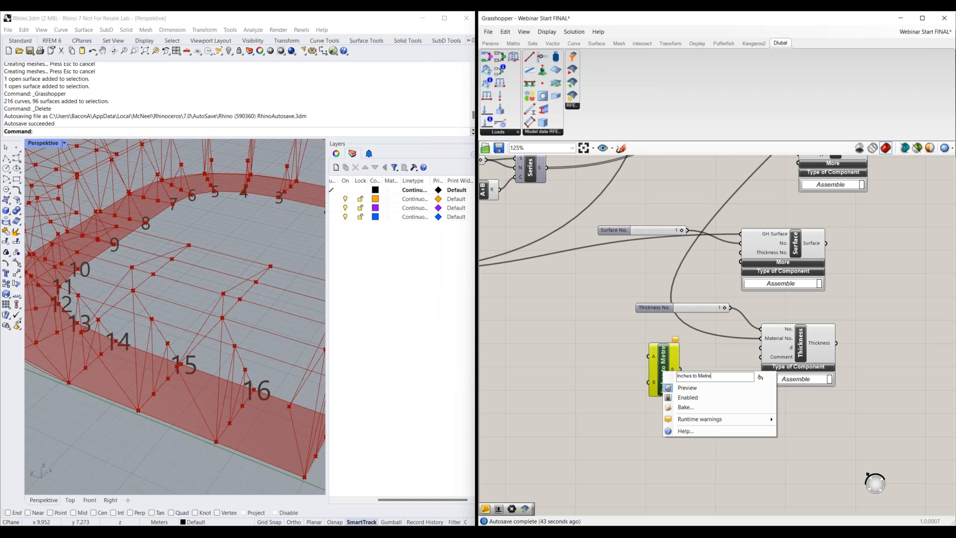
{"action": "key", "text": "BackSpace"}
{"action": "key", "text": "BackSpace"}
{"action": "type", "text": "ers"}
{"action": "key", "text": "Return"}
{"action": "left_click", "coordinate": [588, 366]}
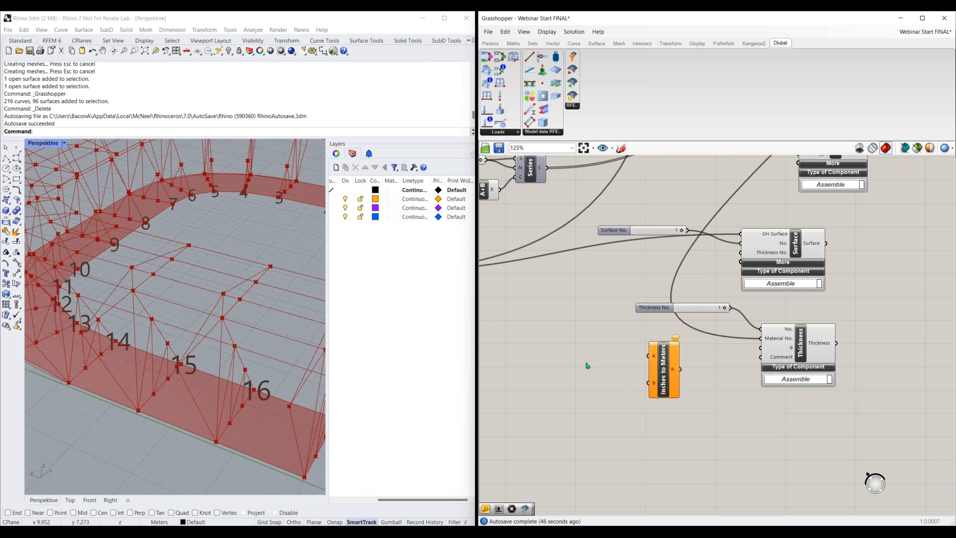
Step: Add a panel containing 39.37 and connect it to the B input of the Inches to Meters component
{"action": "double_click", "coordinate": [598, 389]}
{"action": "type", "text": "\""}
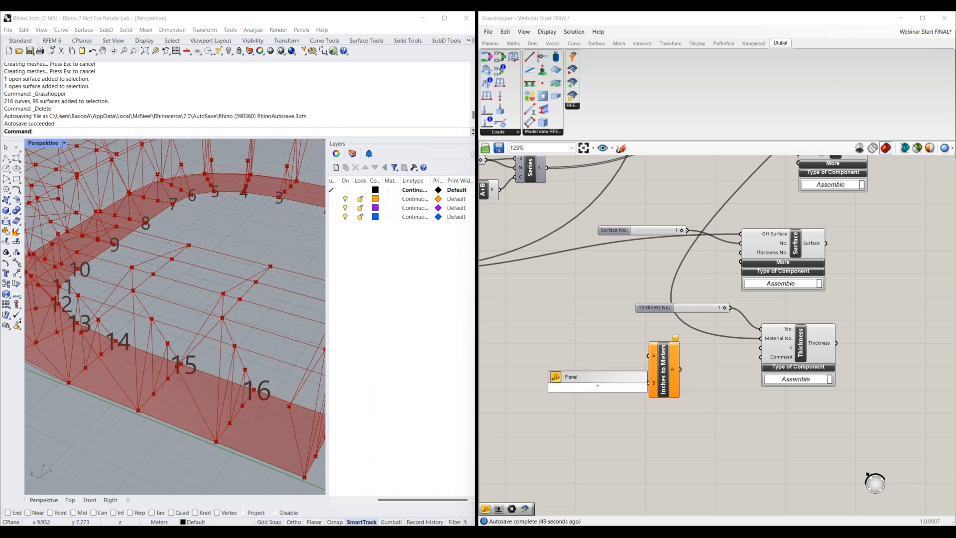
{"action": "type", "text": "39.37"}
{"action": "key", "text": "Return"}
{"action": "left_click_drag", "start_coordinate": [611, 388], "coordinate": [648, 383]}
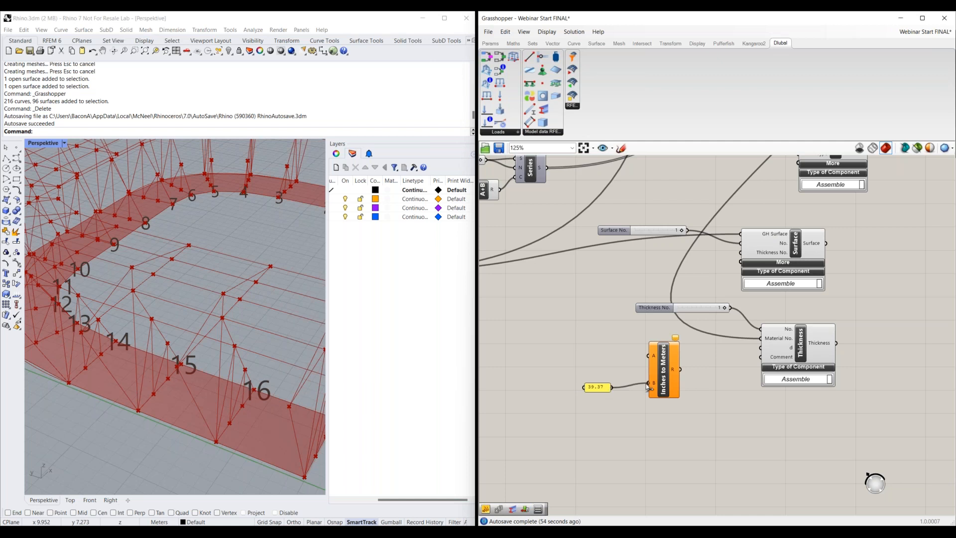
Step: Feed a number slider ranging up to 10 and set to 8 into Inches to Meters input A, and connect the result to Thickness input d
{"action": "double_click", "coordinate": [585, 354]}
{"action": "type", "text": "10"}
{"action": "key", "text": "Return"}
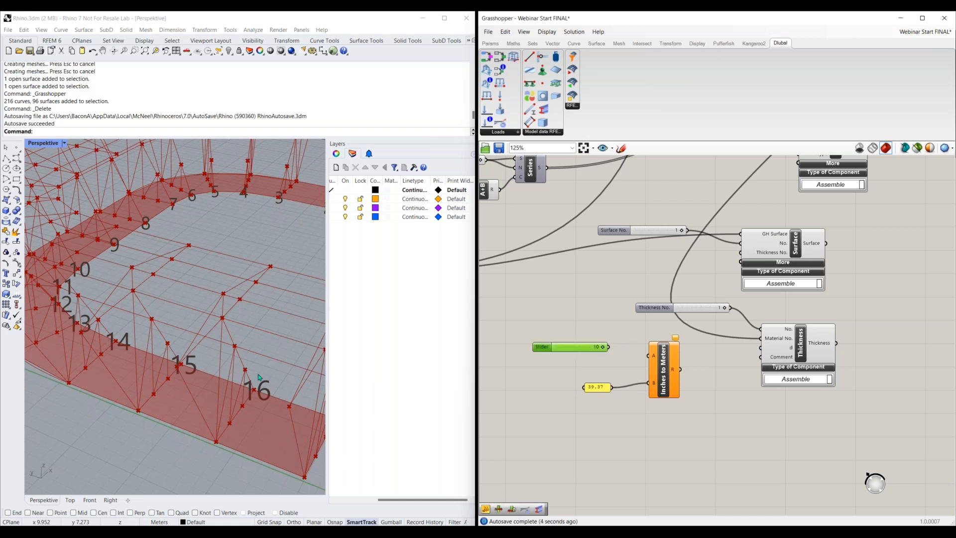
{"action": "mouse_move", "coordinate": [608, 347]}
{"action": "left_mouse_down"}
{"action": "mouse_move", "coordinate": [652, 357]}
{"action": "mouse_move", "coordinate": [595, 349]}
{"action": "left_mouse_up"}
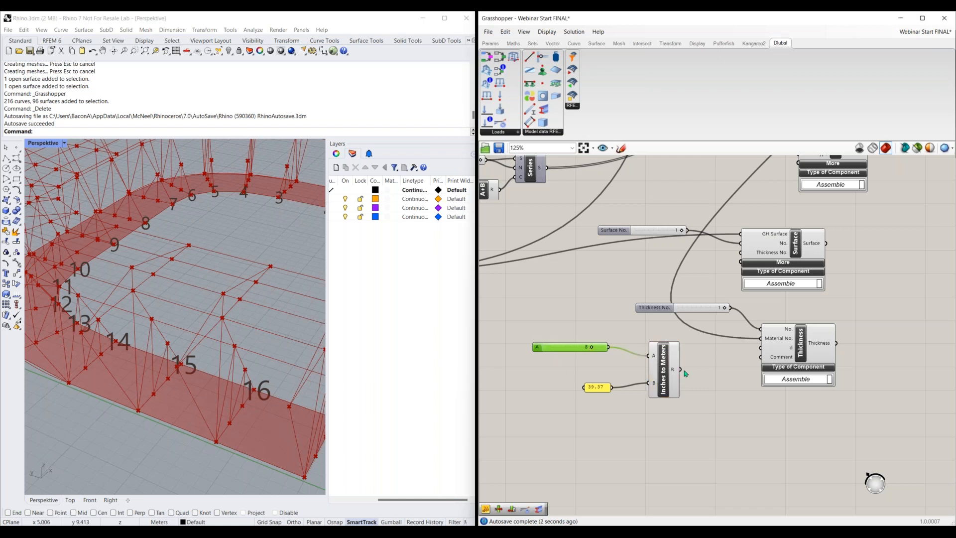
{"action": "left_click_drag", "start_coordinate": [719, 358], "coordinate": [761, 348]}
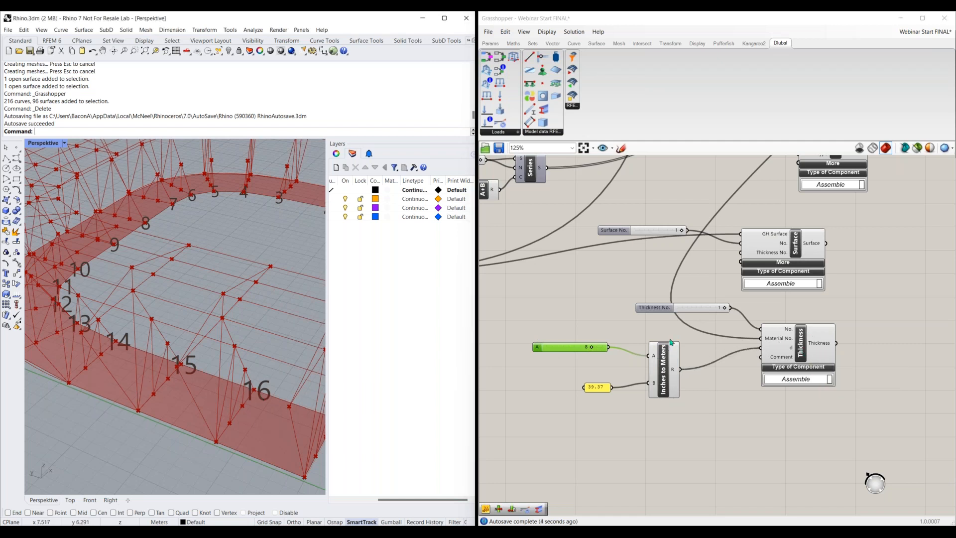
{"action": "left_click", "coordinate": [699, 331]}
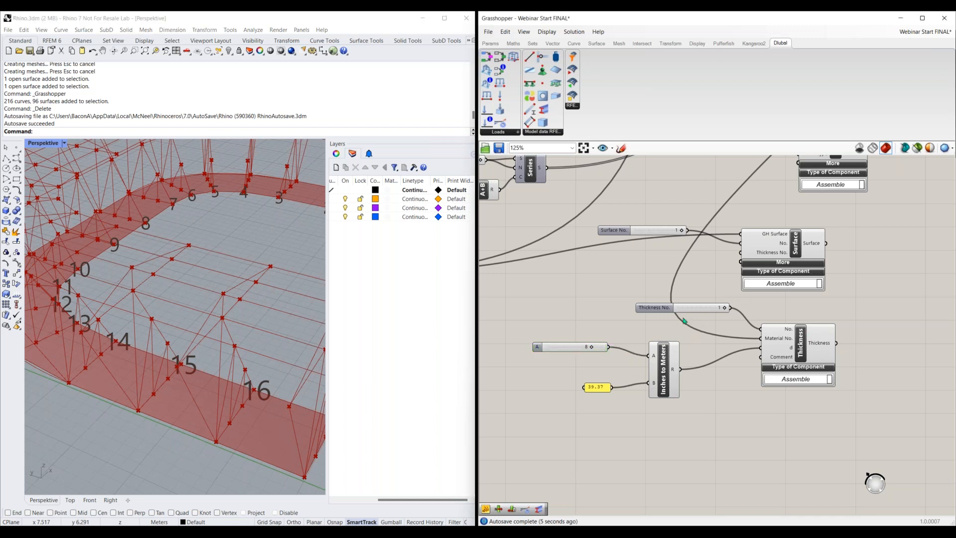
{"action": "left_click_drag", "start_coordinate": [696, 323], "coordinate": [517, 430]}
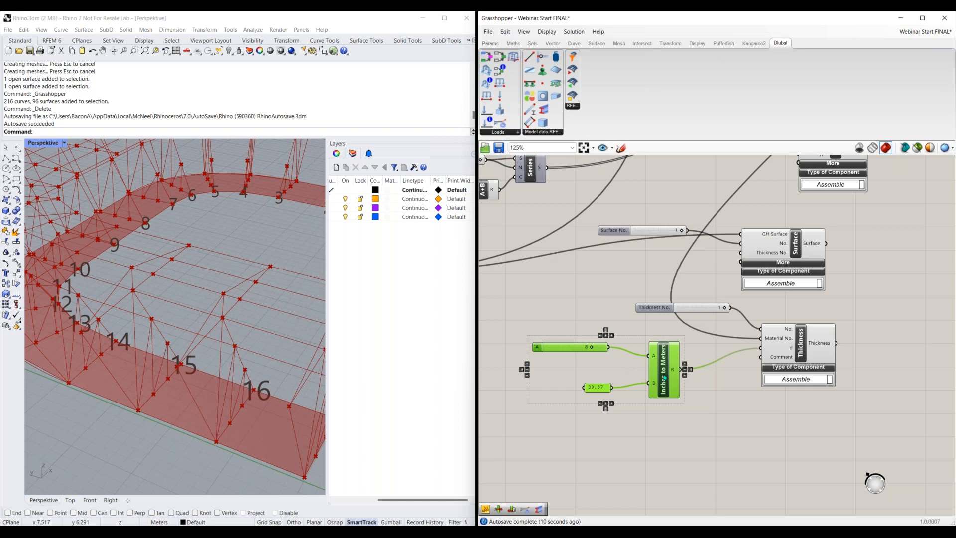
{"action": "left_click_drag", "start_coordinate": [650, 380], "coordinate": [635, 441]}
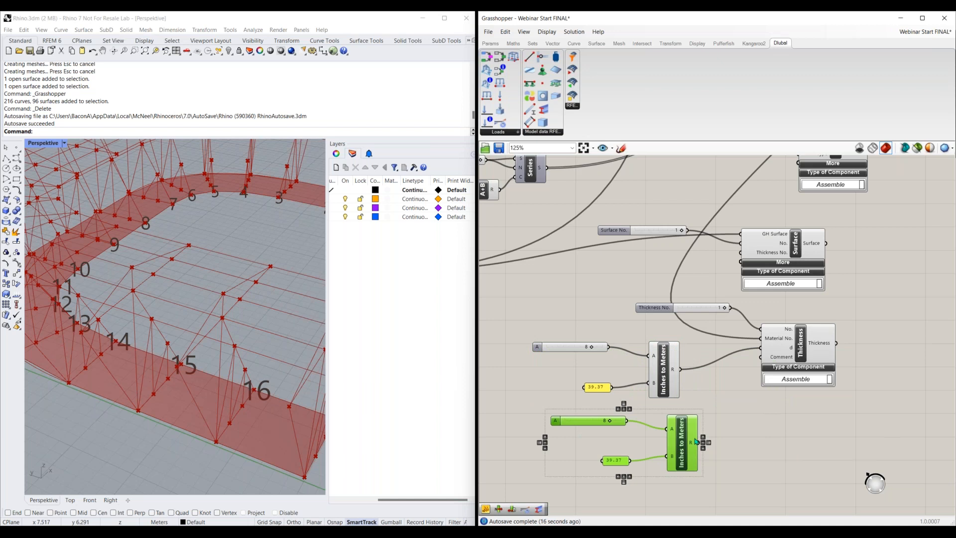
{"action": "key", "text": "Delete"}
Step: Connect the Thickness output to the Surface component's Thickness No. input and move the two components apart
{"action": "right_click_drag", "start_coordinate": [739, 421], "coordinate": [690, 439]}
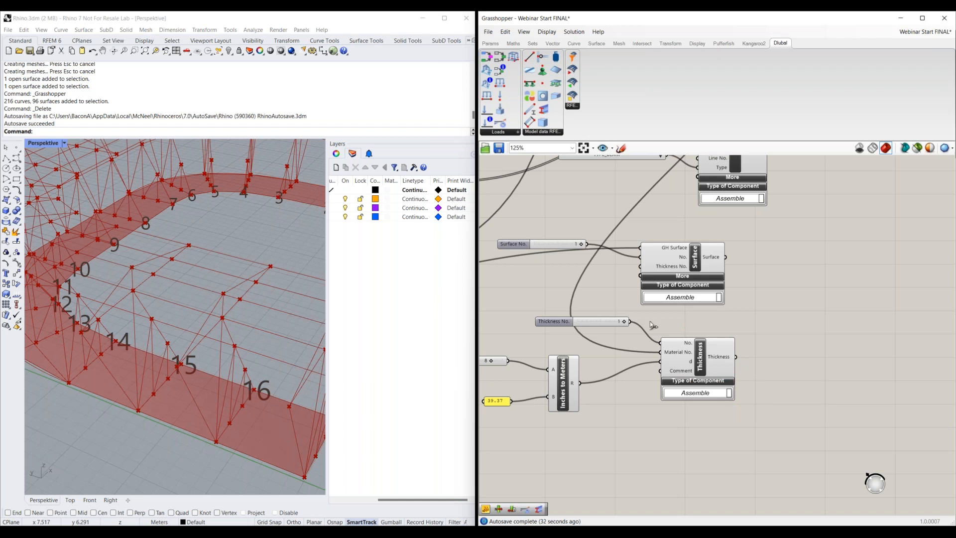
{"action": "left_click_drag", "start_coordinate": [736, 357], "coordinate": [641, 266]}
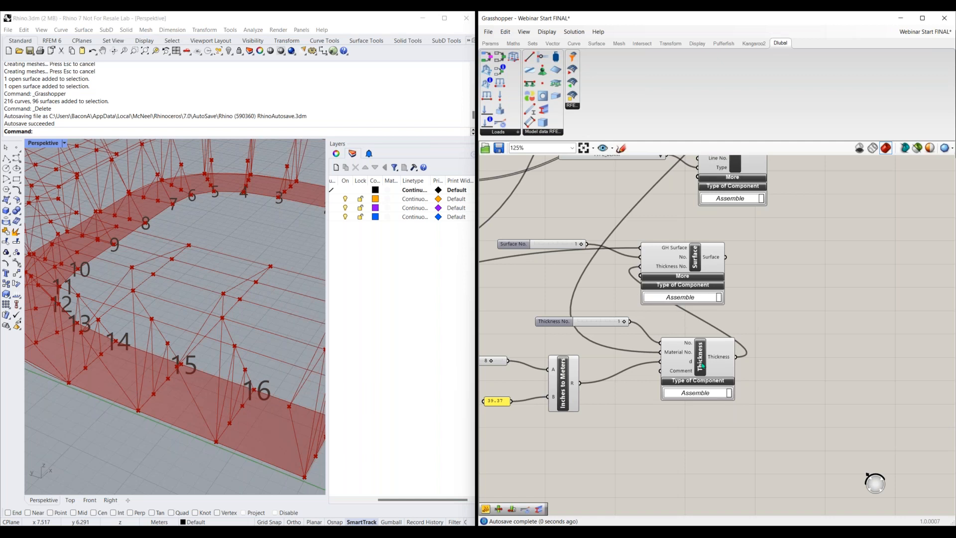
{"action": "left_click_drag", "start_coordinate": [676, 371], "coordinate": [643, 378]}
{"action": "left_click_drag", "start_coordinate": [681, 269], "coordinate": [747, 269]}
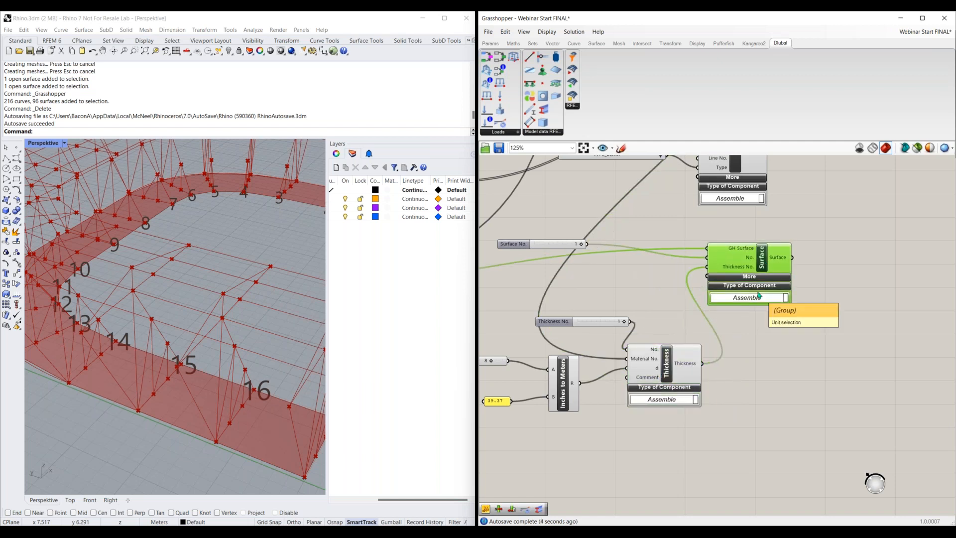
Step: Expand the Surface component's additional inputs and reposition the Surface and Thickness components for a clearer layout
{"action": "left_click", "coordinate": [750, 277]}
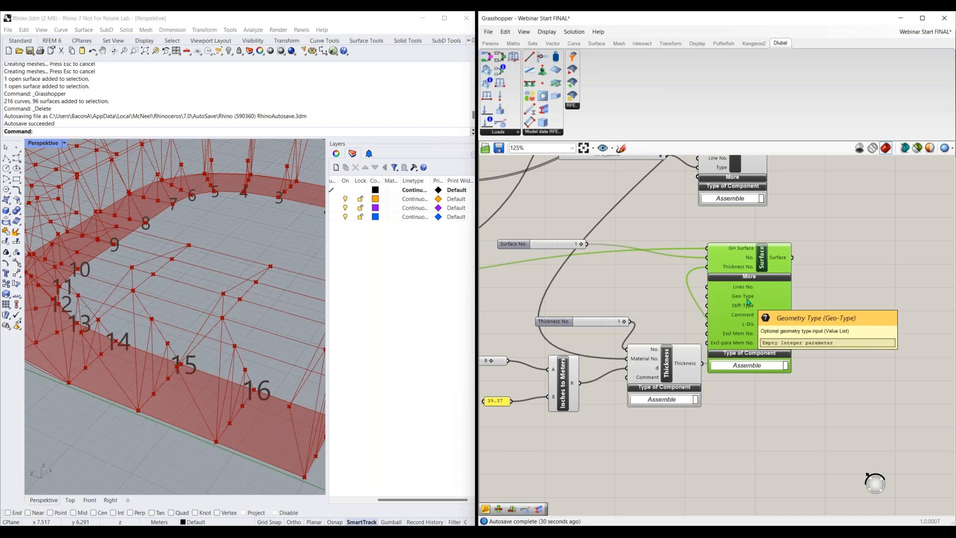
{"action": "left_click_drag", "start_coordinate": [777, 304], "coordinate": [832, 281]}
{"action": "right_click_drag", "start_coordinate": [827, 403], "coordinate": [708, 366]}
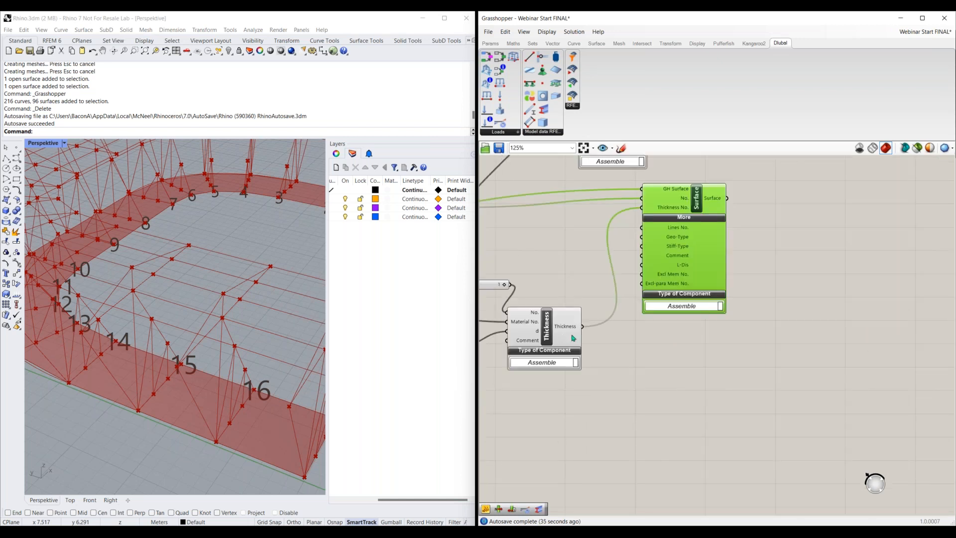
{"action": "left_click_drag", "start_coordinate": [566, 330], "coordinate": [555, 321]}
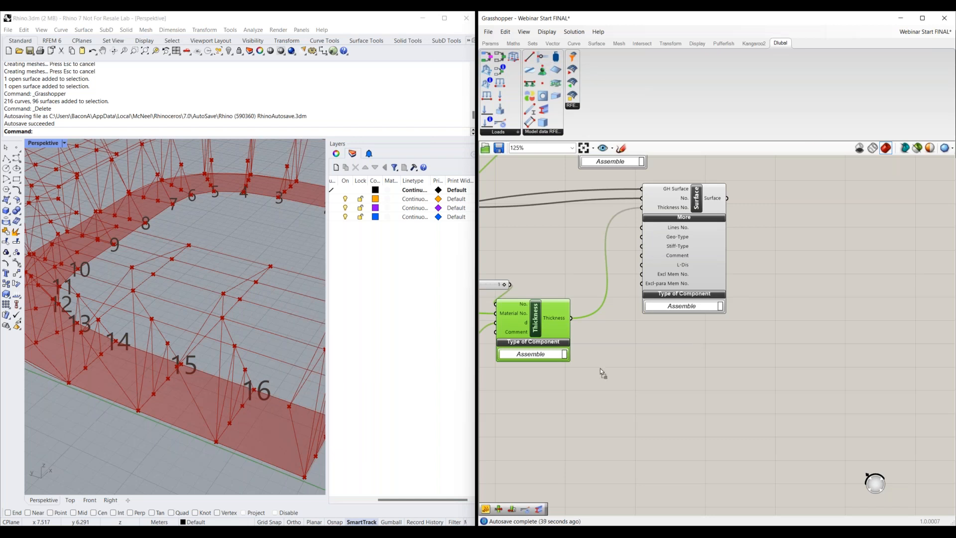
Step: Place a Dlubal Nodal Support component and a Line Support component side by side below the Surface component
{"action": "left_click", "coordinate": [618, 400]}
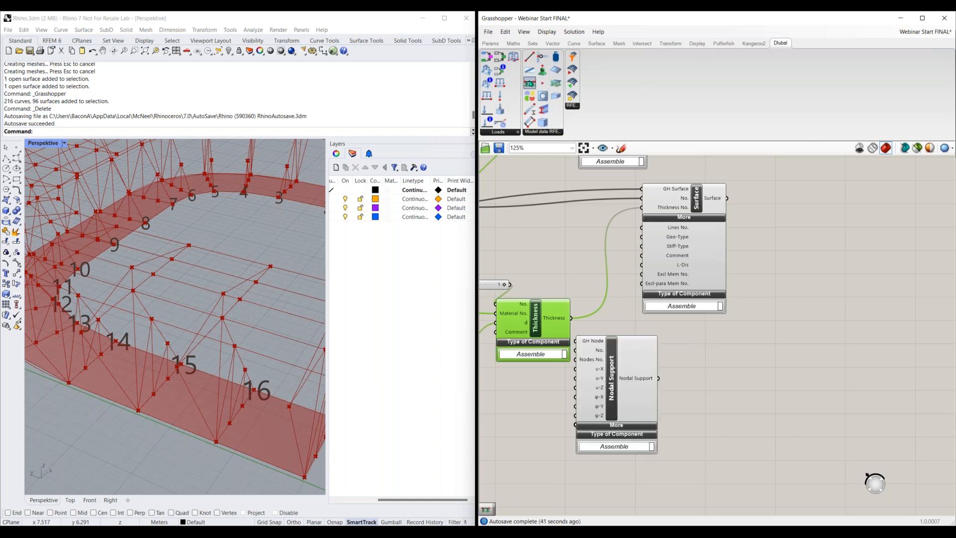
{"action": "left_click", "coordinate": [702, 389]}
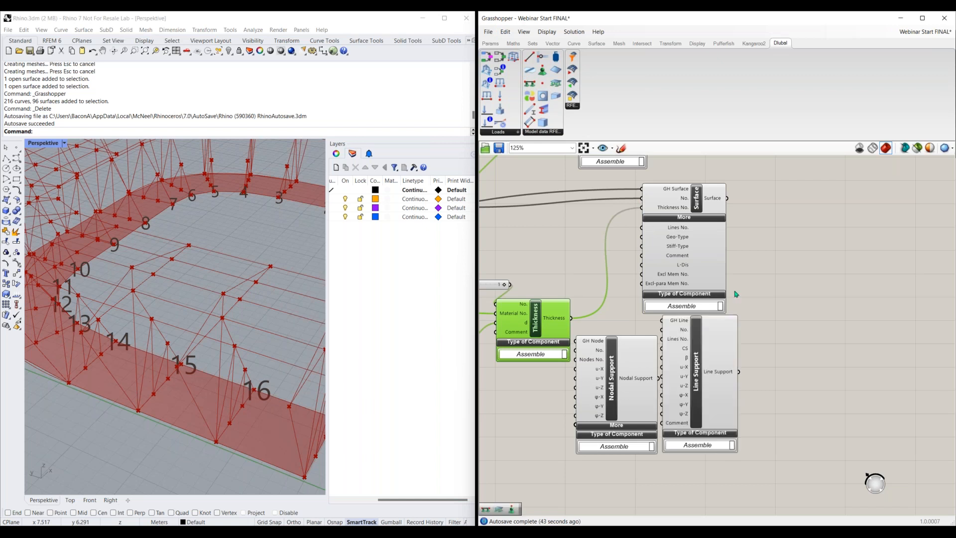
Step: Move the Line Support component clear of its neighbours and switch the component display from text names to icons
{"action": "left_click_drag", "start_coordinate": [726, 348], "coordinate": [732, 365]}
{"action": "left_click", "coordinate": [547, 31]}
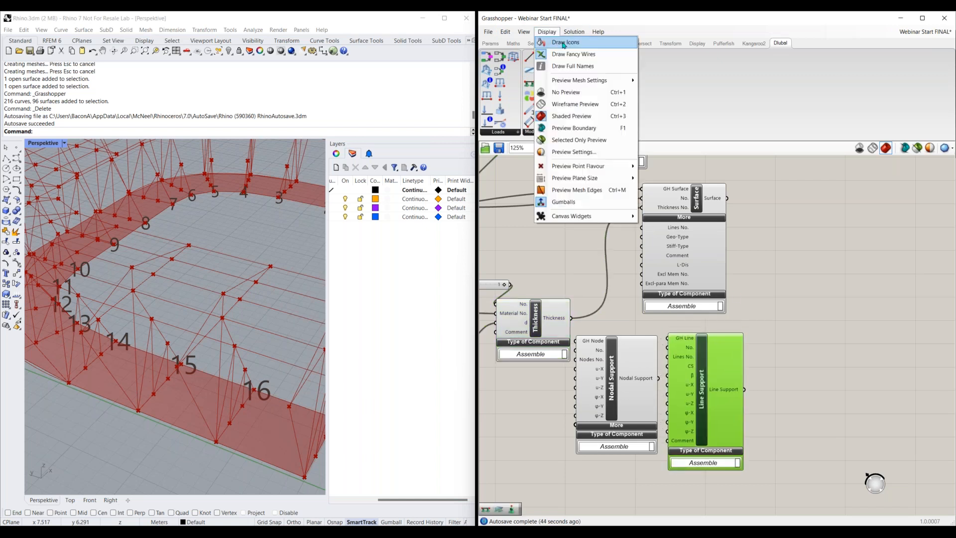
Step: Place a Dlubal Surface Support component beside the Line Support component
{"action": "left_click", "coordinate": [555, 83]}
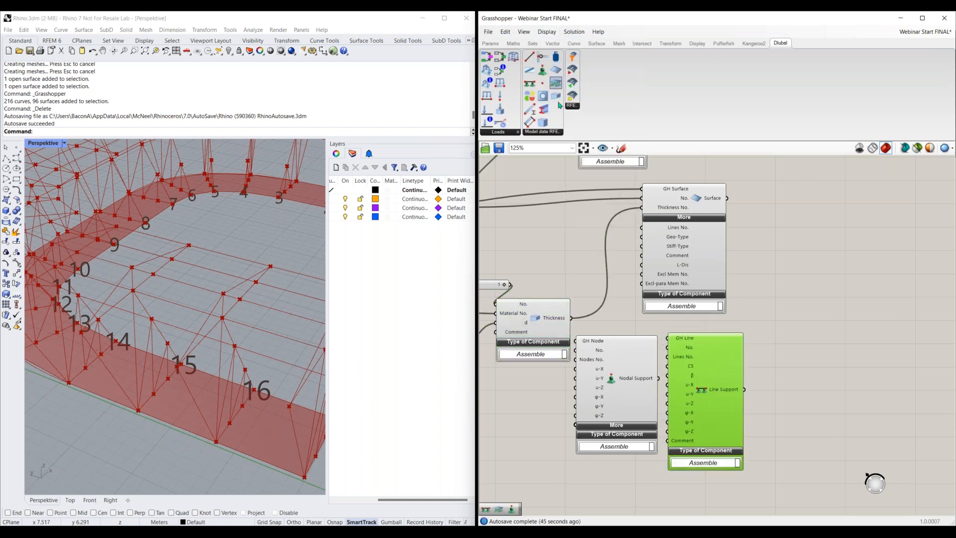
{"action": "left_click", "coordinate": [808, 401]}
{"action": "left_click", "coordinate": [803, 305]}
{"action": "right_click_drag", "start_coordinate": [803, 304], "coordinate": [787, 252]}
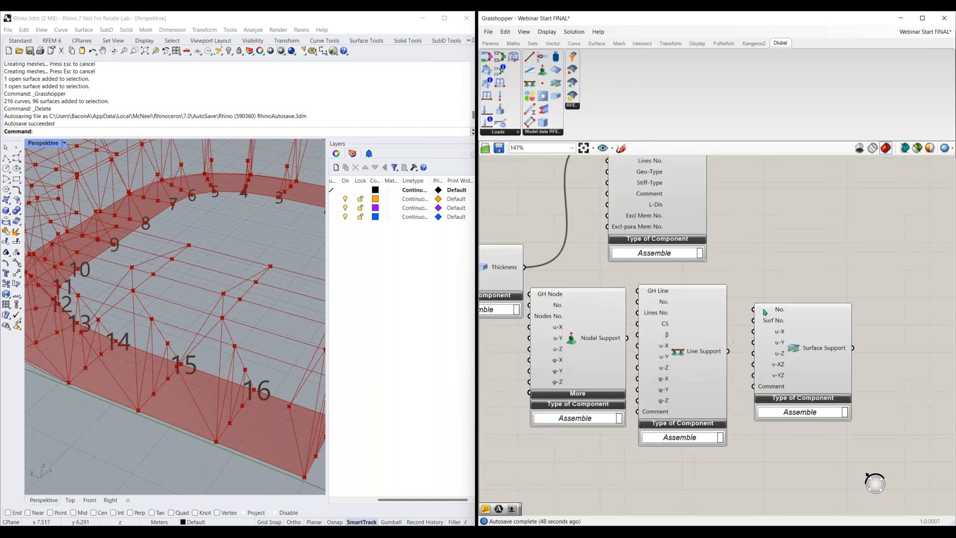
{"action": "scroll", "coordinate": [787, 251], "scroll_direction": "up", "scroll_amount": 2}
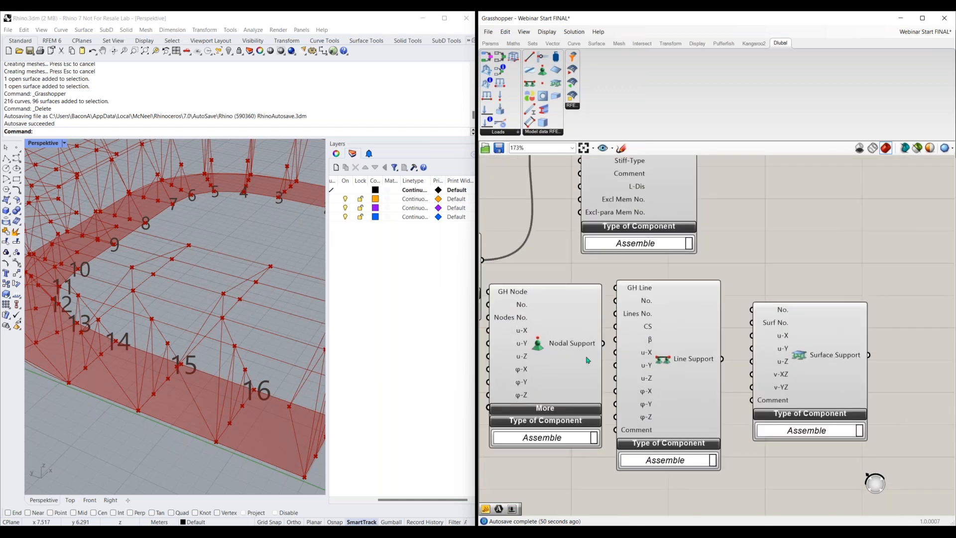
Step: Expand the Nodal Support component's additional inputs and examine its optional parameters such as Di-Node
{"action": "right_click_drag", "start_coordinate": [589, 360], "coordinate": [613, 343]}
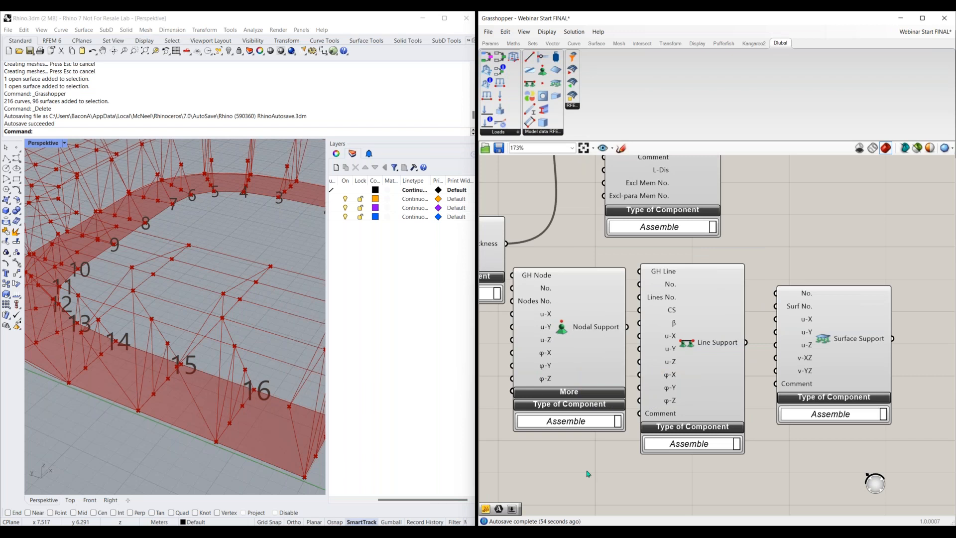
{"action": "right_click_drag", "start_coordinate": [589, 473], "coordinate": [618, 412]}
{"action": "left_click", "coordinate": [600, 330]}
{"action": "right_click_drag", "start_coordinate": [677, 433], "coordinate": [677, 383]}
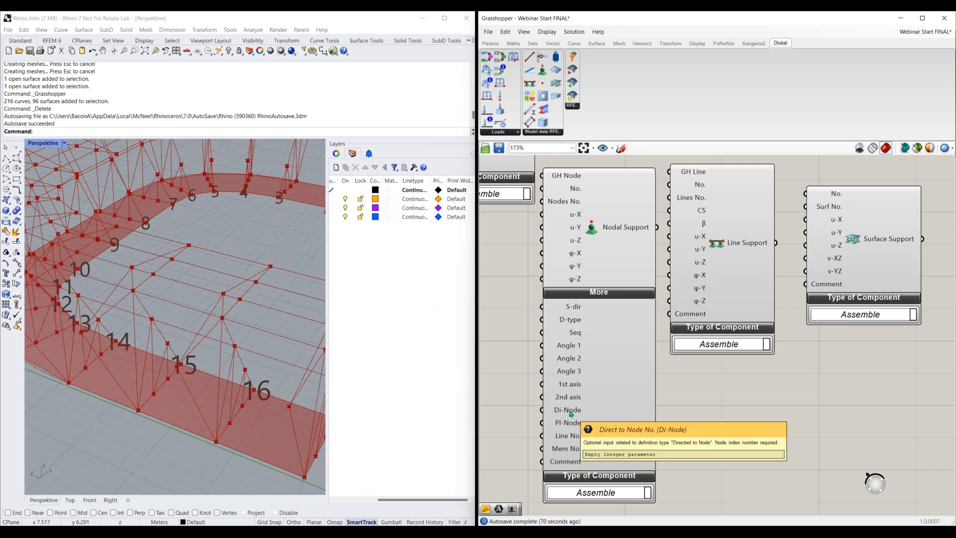
{"action": "scroll", "coordinate": [698, 390], "scroll_direction": "down", "scroll_amount": 1}
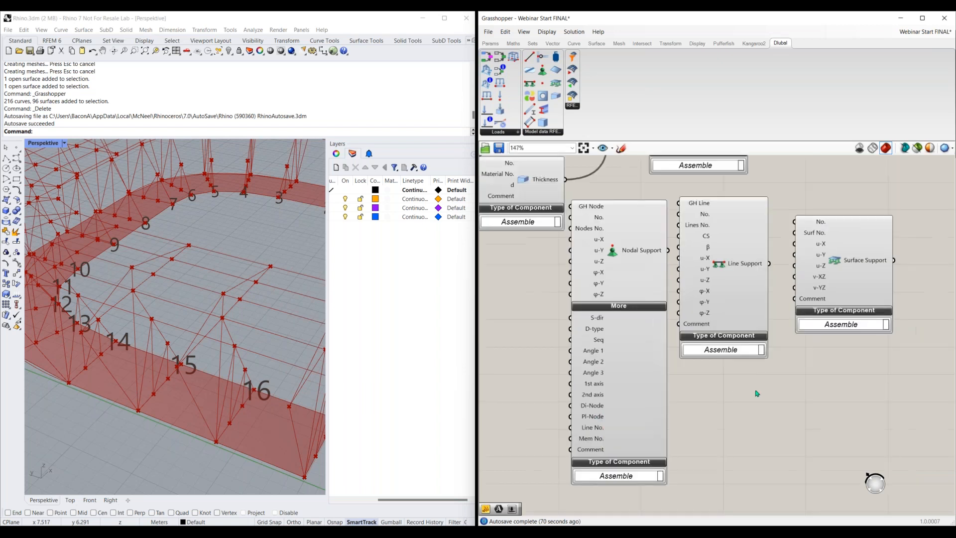
Step: Delete the Line Support and Nodal Support components and move the Surface Support component below the Surface component
{"action": "left_click", "coordinate": [690, 283]}
{"action": "key", "text": "Delete"}
{"action": "left_click", "coordinate": [611, 292]}
{"action": "key", "text": "Delete"}
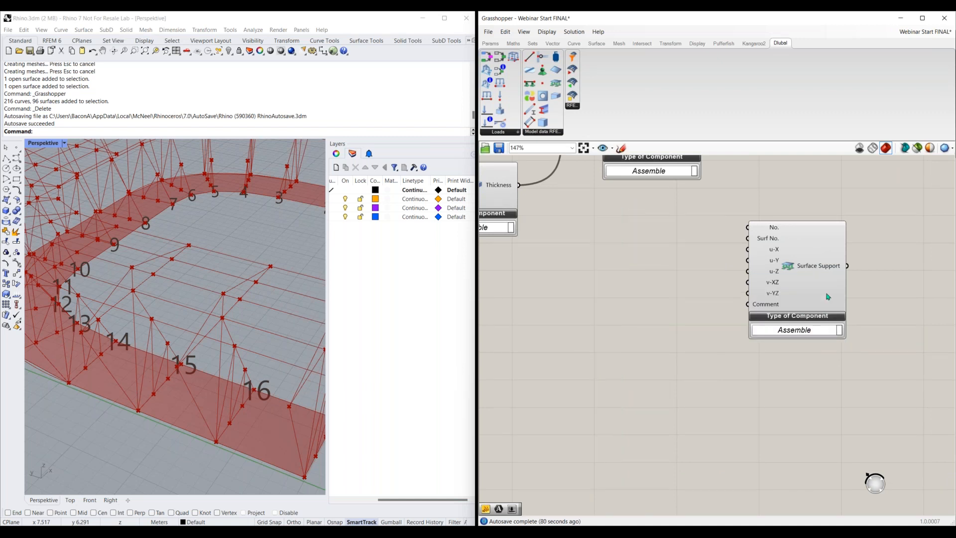
{"action": "right_click_drag", "start_coordinate": [653, 280], "coordinate": [774, 373]}
{"action": "left_click_drag", "start_coordinate": [790, 365], "coordinate": [691, 365]}
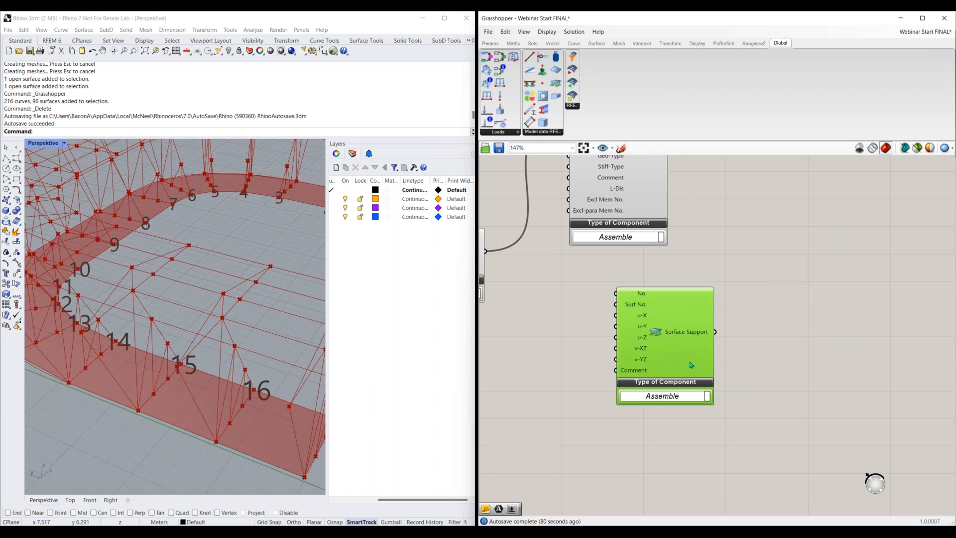
Step: Add a support number slider set to 1 and connect it to the Surface Support component's No. input
{"action": "double_click", "coordinate": [550, 295]}
{"action": "type", "text": "1"}
{"action": "key", "text": "Return"}
{"action": "left_click_drag", "start_coordinate": [589, 292], "coordinate": [616, 293]}
{"action": "left_click_drag", "start_coordinate": [665, 322], "coordinate": [721, 325]}
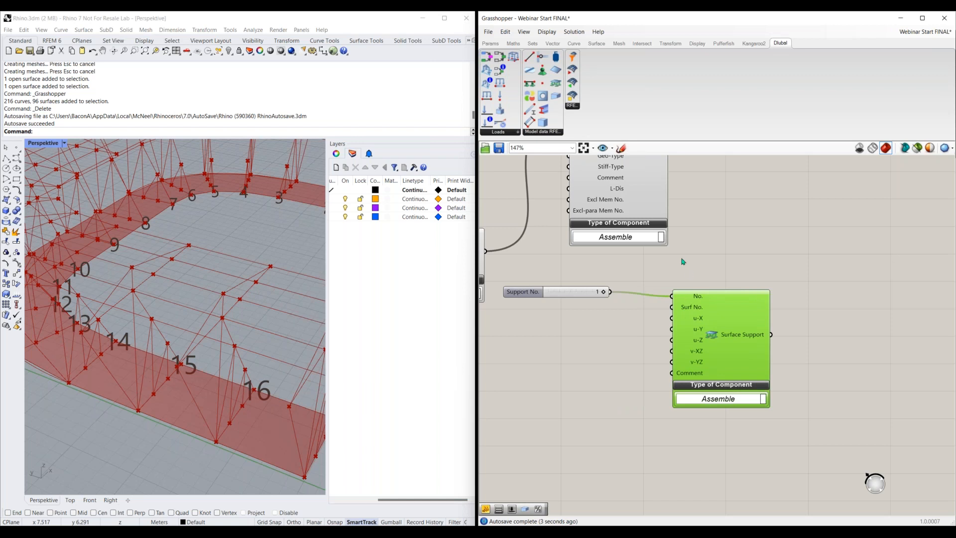
Step: Connect the Surface component's output to the Surf No. input of the Surface Support component
{"action": "right_click_drag", "start_coordinate": [684, 262], "coordinate": [649, 331]}
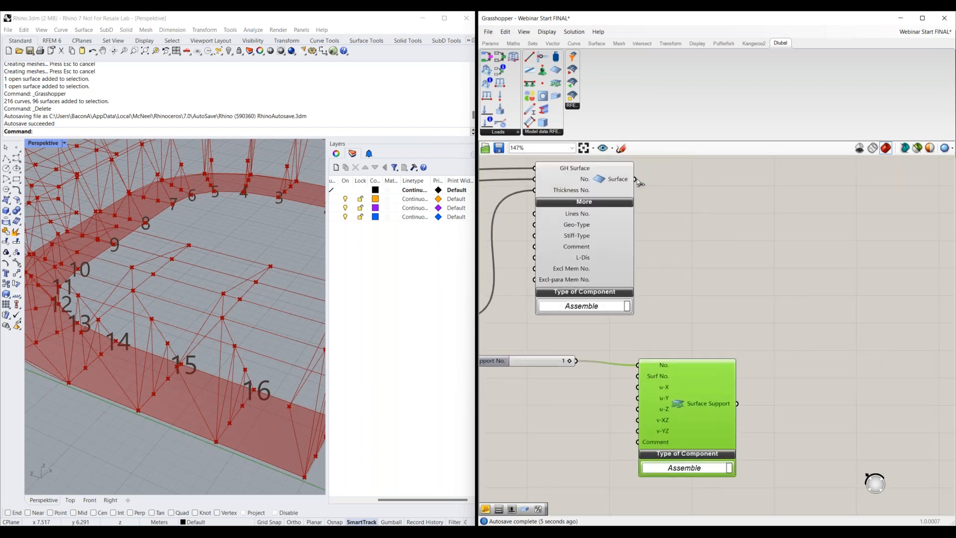
{"action": "left_click_drag", "start_coordinate": [632, 311], "coordinate": [637, 377]}
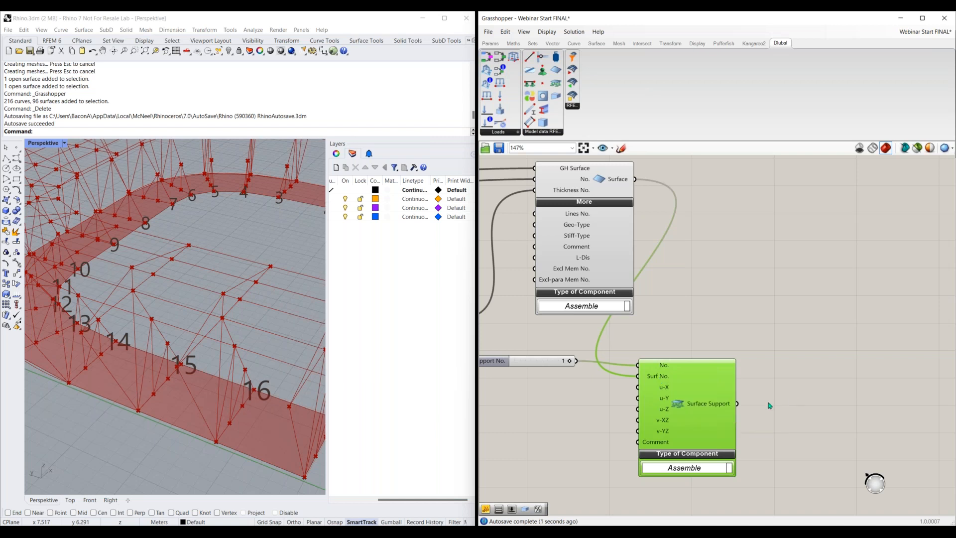
{"action": "right_click_drag", "start_coordinate": [770, 406], "coordinate": [781, 362]}
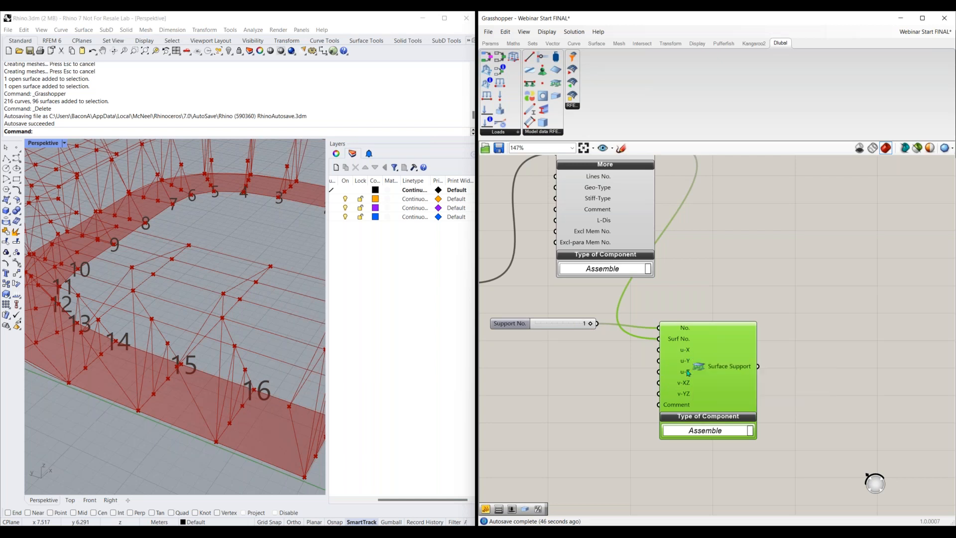
Step: Add a panel containing inf and connect it to the u-X, u-Y and u-Z inputs of the Surface Support
{"action": "double_click", "coordinate": [560, 369]}
{"action": "type", "text": "\"inf\""}
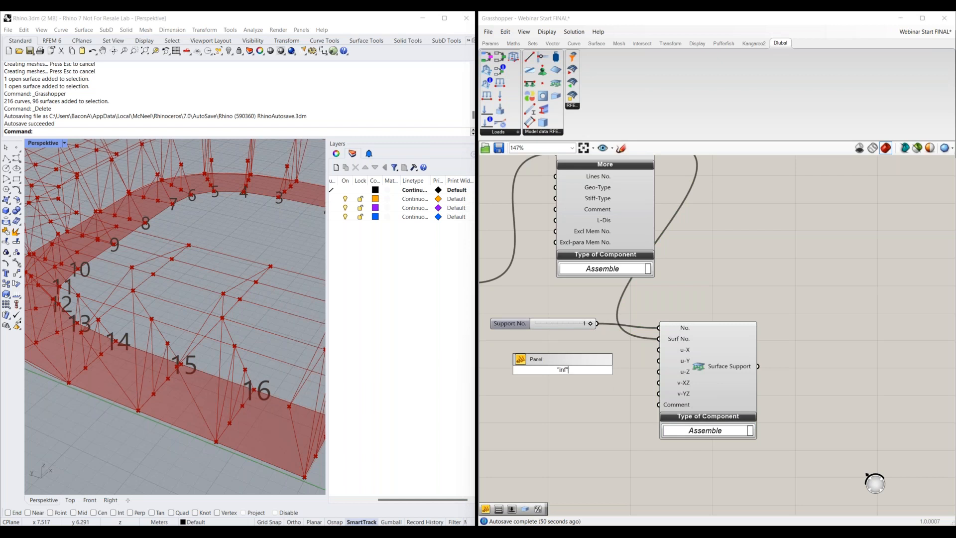
{"action": "key", "text": "Return"}
{"action": "left_click_drag", "start_coordinate": [577, 370], "coordinate": [659, 349]}
{"action": "left_click_drag", "start_coordinate": [580, 370], "coordinate": [659, 360]}
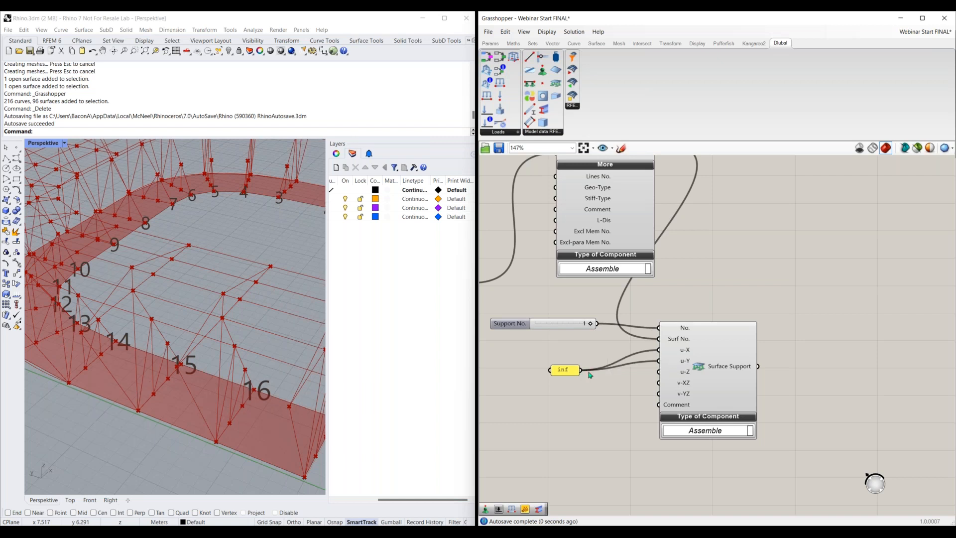
{"action": "left_click_drag", "start_coordinate": [580, 370], "coordinate": [659, 371]}
Step: Locate the blue group of prepared material, section and member components and examine its overall layout
{"action": "right_click_drag", "start_coordinate": [628, 351], "coordinate": [621, 366]}
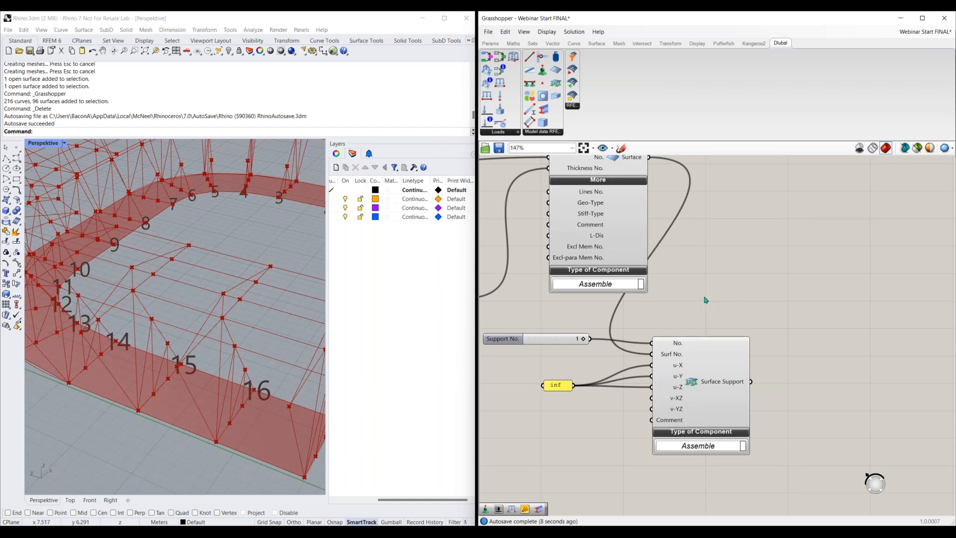
{"action": "scroll", "coordinate": [695, 303], "scroll_direction": "down", "scroll_amount": 5}
{"action": "right_click_drag", "start_coordinate": [574, 355], "coordinate": [706, 412]}
{"action": "scroll", "coordinate": [706, 413], "scroll_direction": "down", "scroll_amount": 1}
{"action": "right_click_drag", "start_coordinate": [809, 387], "coordinate": [744, 438]}
{"action": "right_click_drag", "start_coordinate": [771, 308], "coordinate": [703, 365]}
{"action": "scroll", "coordinate": [711, 254], "scroll_direction": "down", "scroll_amount": 1}
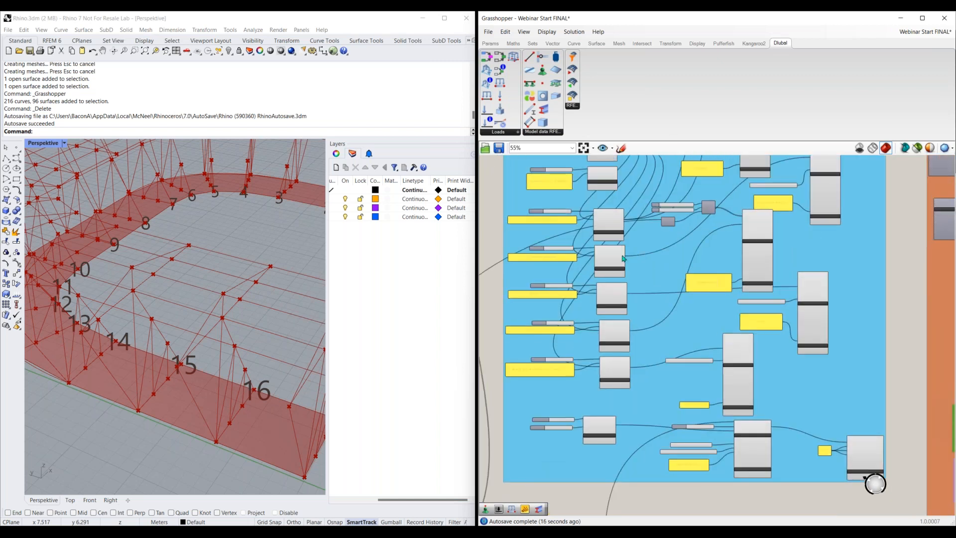
{"action": "scroll", "coordinate": [624, 258], "scroll_direction": "up", "scroll_amount": 2}
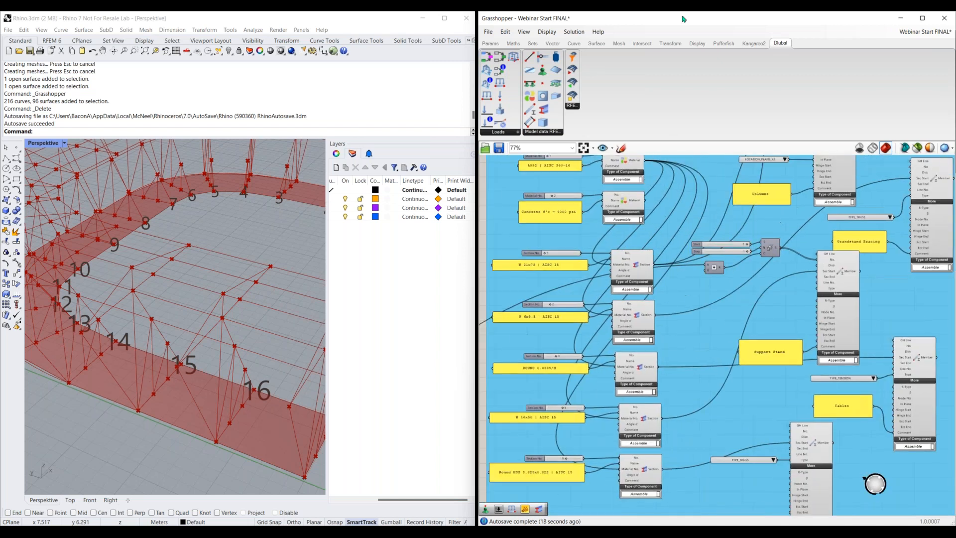
Step: Maximize the canvas window and review the material components and the section components with their number and name inputs
{"action": "left_click_drag", "start_coordinate": [641, 59], "coordinate": [490, 11]}
{"action": "scroll", "coordinate": [296, 292], "scroll_direction": "down", "scroll_amount": 1}
{"action": "right_click_drag", "start_coordinate": [107, 234], "coordinate": [307, 252]}
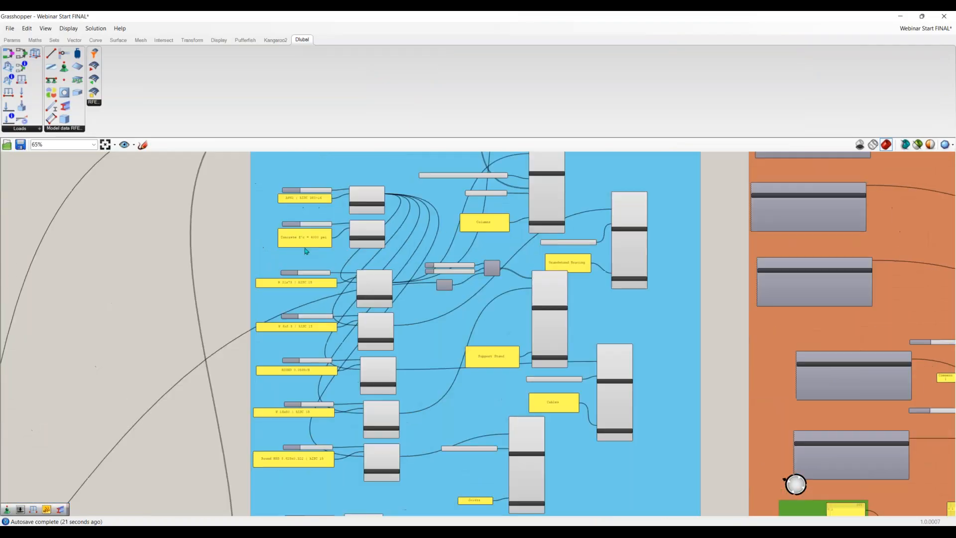
{"action": "scroll", "coordinate": [307, 246], "scroll_direction": "up", "scroll_amount": 2}
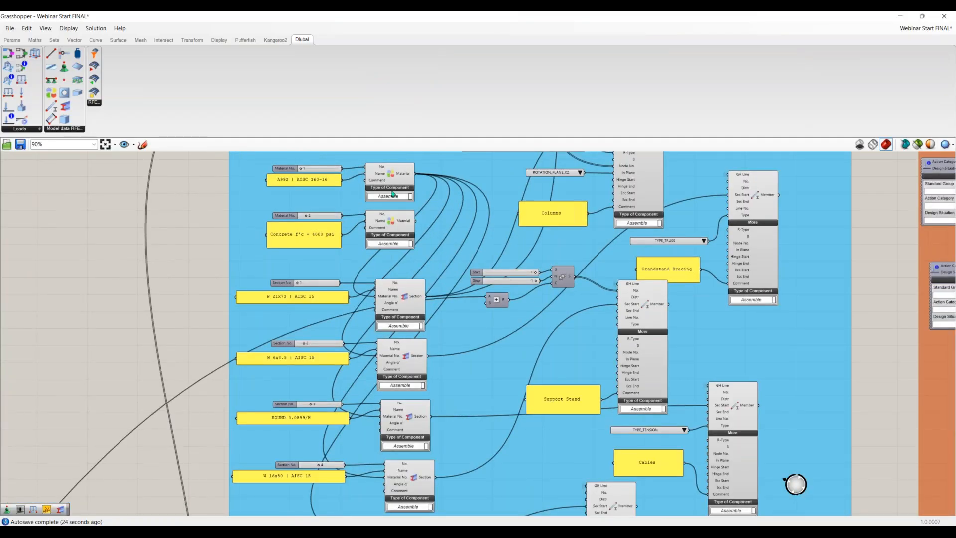
{"action": "right_click_drag", "start_coordinate": [363, 191], "coordinate": [377, 223]}
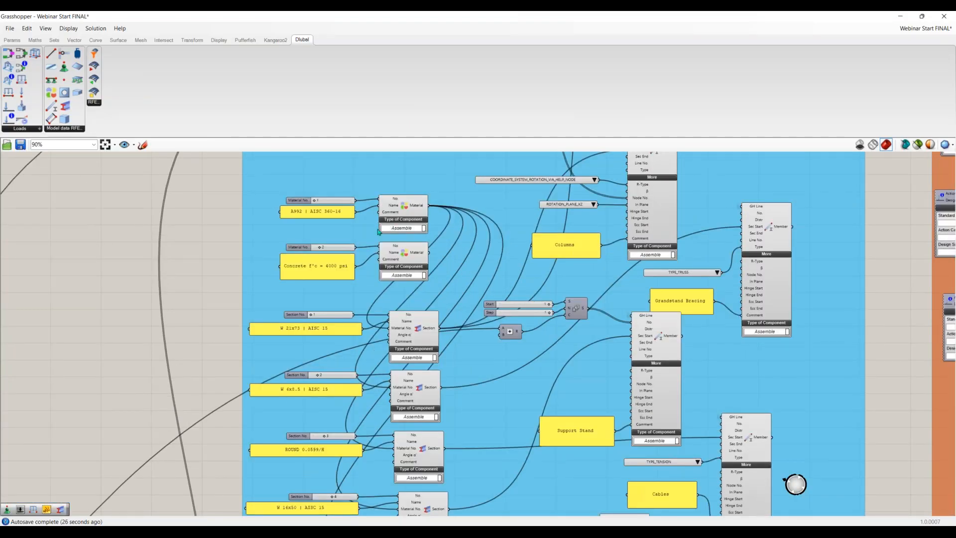
{"action": "scroll", "coordinate": [379, 231], "scroll_direction": "up", "scroll_amount": 1}
{"action": "right_click_drag", "start_coordinate": [506, 476], "coordinate": [525, 379]}
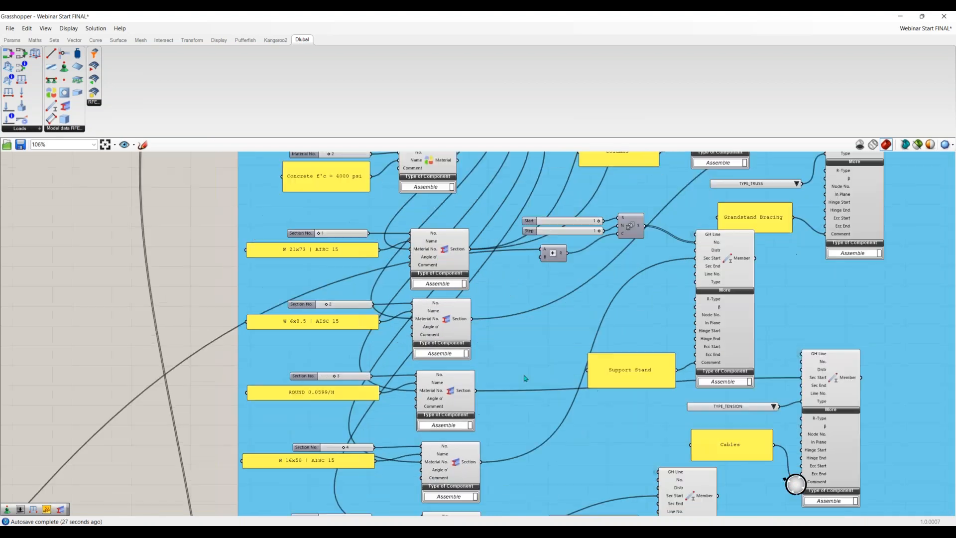
{"action": "right_click_drag", "start_coordinate": [503, 507], "coordinate": [518, 435]}
{"action": "right_click_drag", "start_coordinate": [550, 359], "coordinate": [539, 249]}
{"action": "right_click_drag", "start_coordinate": [490, 198], "coordinate": [410, 301]}
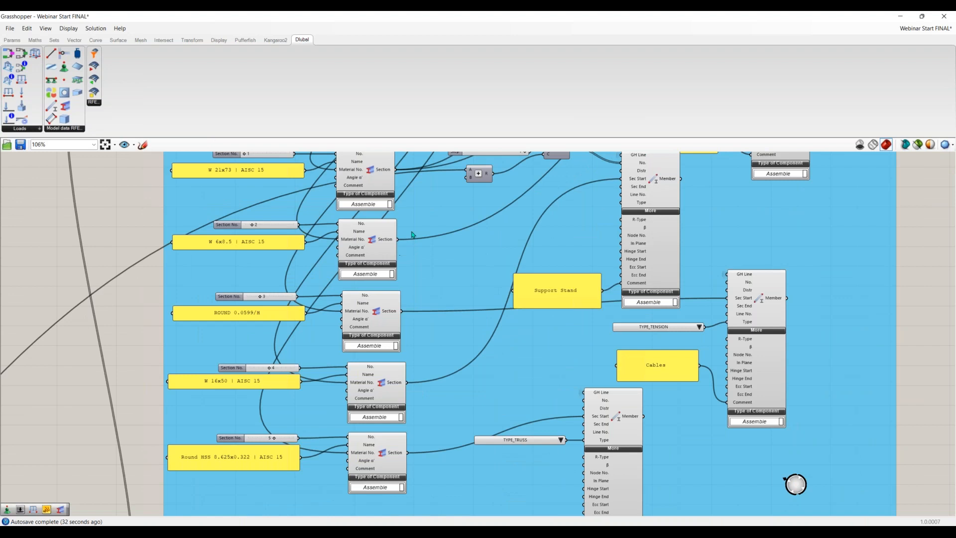
Step: Review the Node component and the Main Beams and Columns member components above the materials
{"action": "right_click_drag", "start_coordinate": [468, 245], "coordinate": [456, 300]}
{"action": "right_click_drag", "start_coordinate": [509, 245], "coordinate": [438, 318]}
{"action": "right_click_drag", "start_coordinate": [521, 239], "coordinate": [462, 408]}
{"action": "right_click_drag", "start_coordinate": [586, 262], "coordinate": [569, 374]}
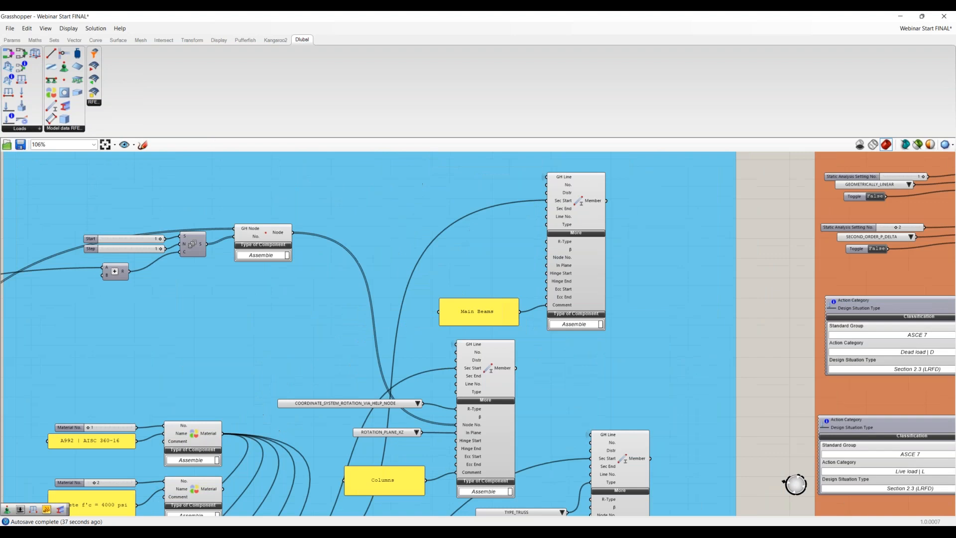
{"action": "right_click_drag", "start_coordinate": [582, 295], "coordinate": [578, 189]}
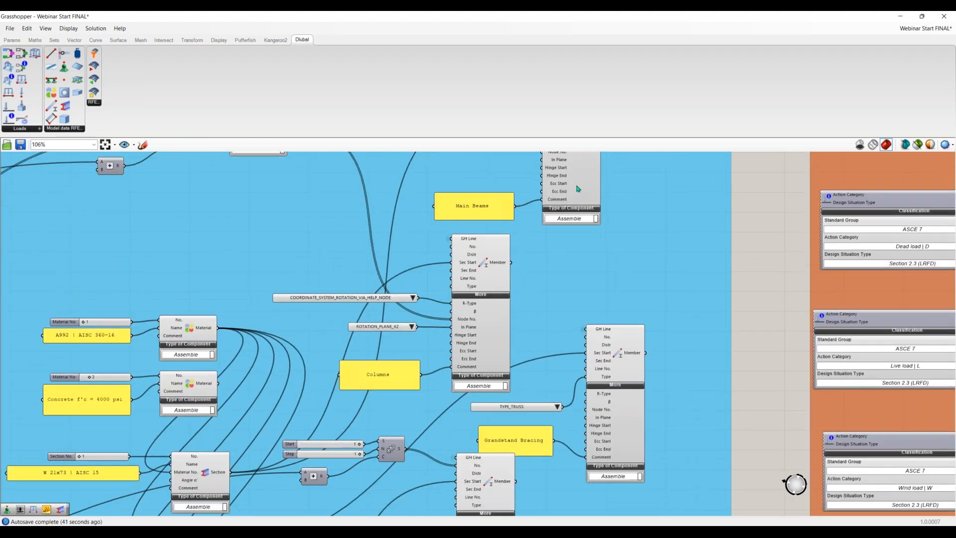
Step: Restore the side-by-side window layout and review the Grandstand Bracing, Support Stand, Cables and Joists member components
{"action": "double_click", "coordinate": [513, 22]}
{"action": "right_click_drag", "start_coordinate": [757, 402], "coordinate": [495, 435]}
{"action": "right_click_drag", "start_coordinate": [802, 250], "coordinate": [802, 178]}
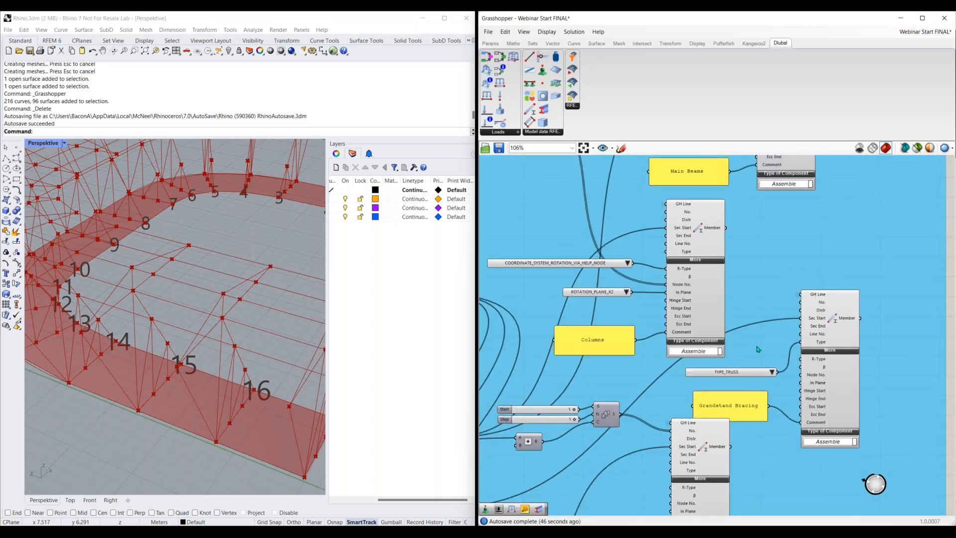
{"action": "right_click_drag", "start_coordinate": [758, 348], "coordinate": [742, 297]}
{"action": "right_click_drag", "start_coordinate": [814, 330], "coordinate": [806, 297]}
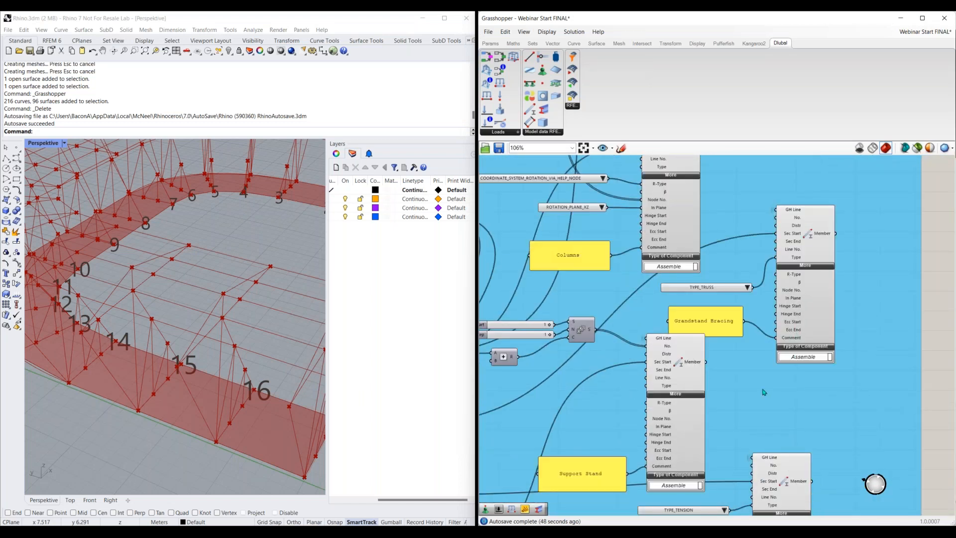
{"action": "right_click_drag", "start_coordinate": [764, 392], "coordinate": [781, 265]}
{"action": "right_click_drag", "start_coordinate": [739, 379], "coordinate": [731, 299]}
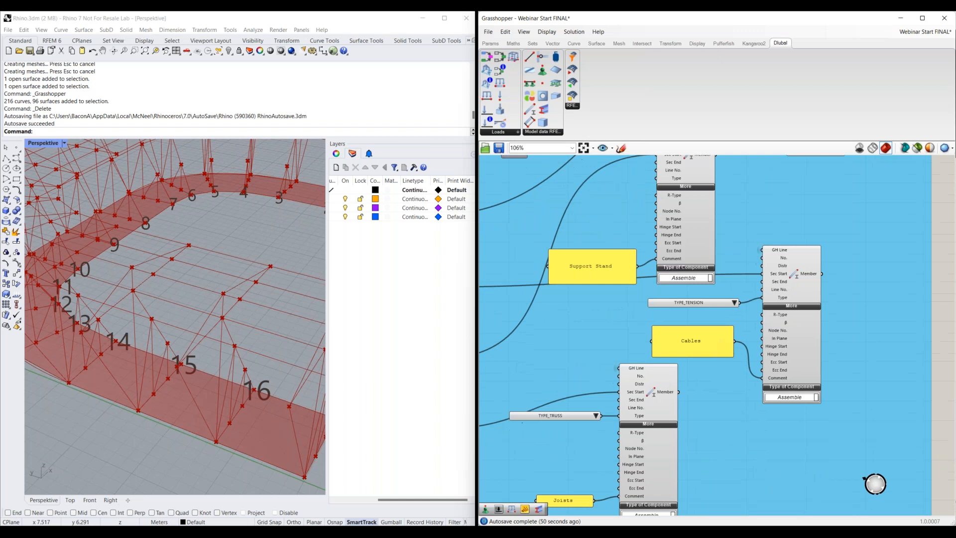
{"action": "right_click_drag", "start_coordinate": [703, 446], "coordinate": [708, 387]}
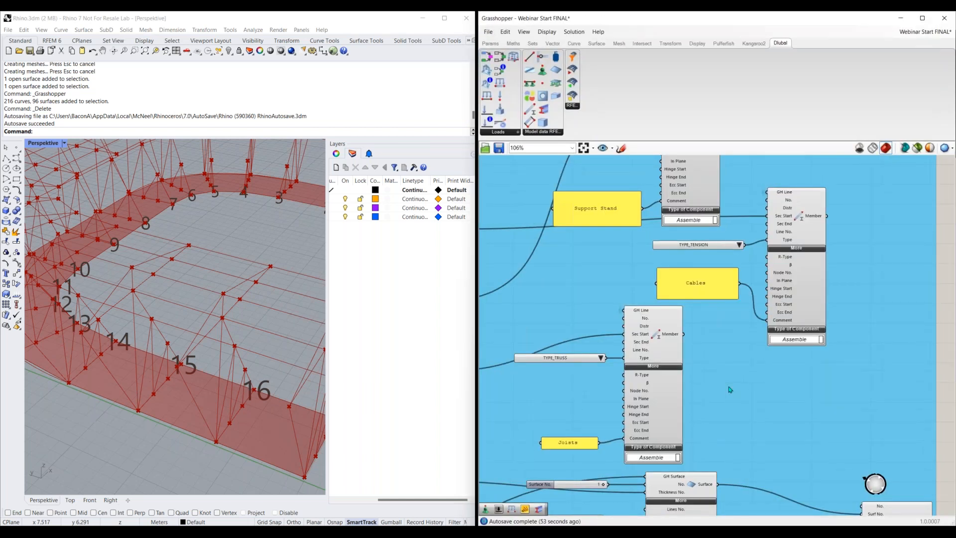
{"action": "right_click_drag", "start_coordinate": [577, 436], "coordinate": [579, 403]}
Step: Select the Columns member component and examine its rotation type, help node and in-plane inputs
{"action": "right_click_drag", "start_coordinate": [703, 300], "coordinate": [711, 415]}
{"action": "right_click_drag", "start_coordinate": [667, 254], "coordinate": [655, 393]}
{"action": "right_click_drag", "start_coordinate": [601, 240], "coordinate": [603, 332]}
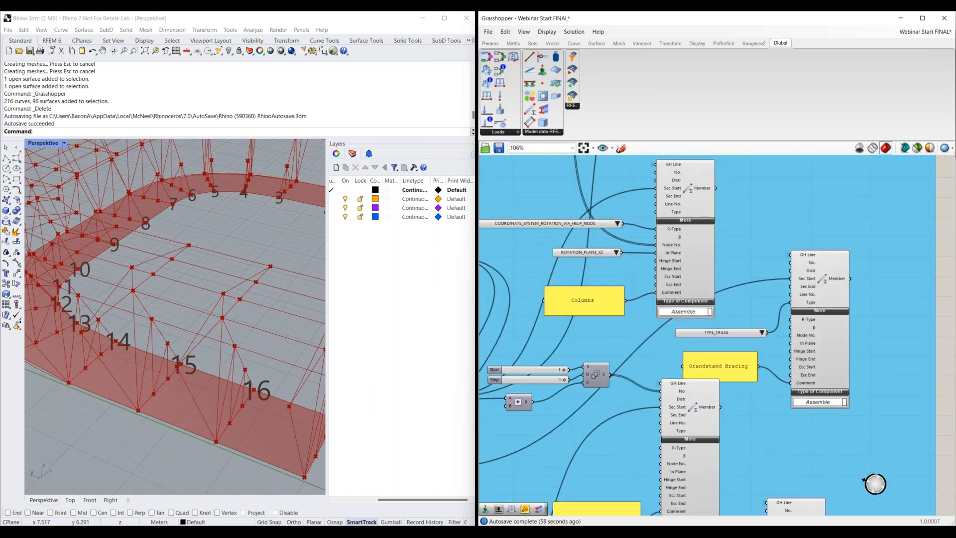
{"action": "right_click_drag", "start_coordinate": [643, 278], "coordinate": [674, 288]}
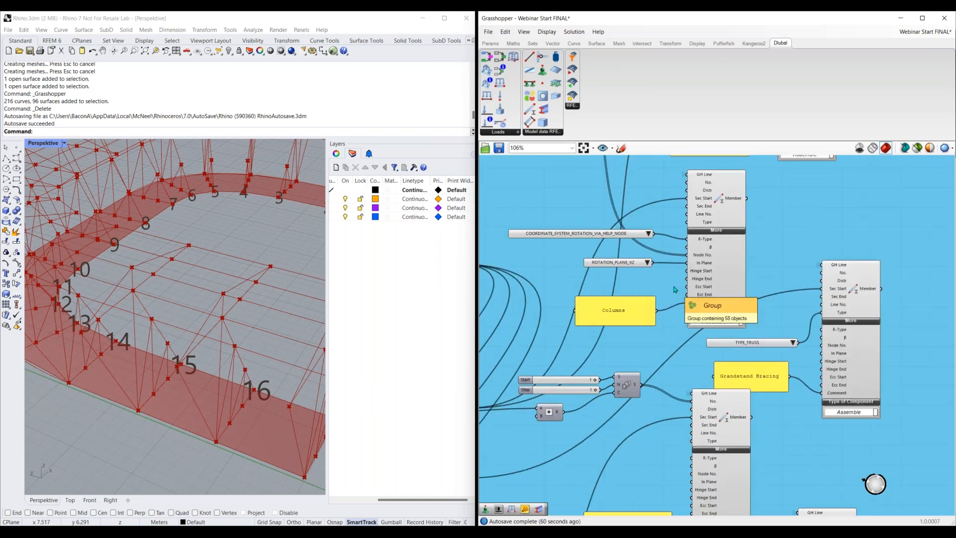
{"action": "left_click", "coordinate": [722, 276]}
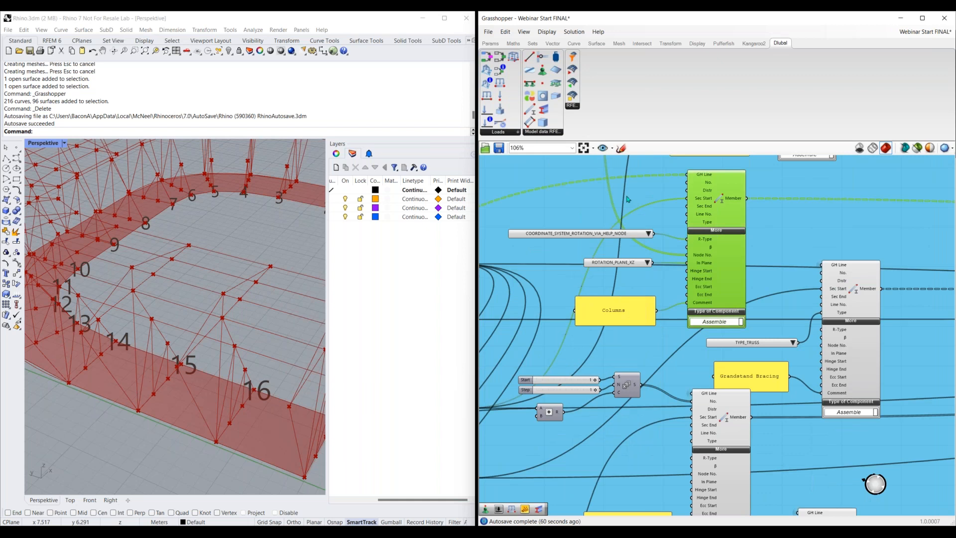
{"action": "scroll", "coordinate": [628, 199], "scroll_direction": "up", "scroll_amount": 3}
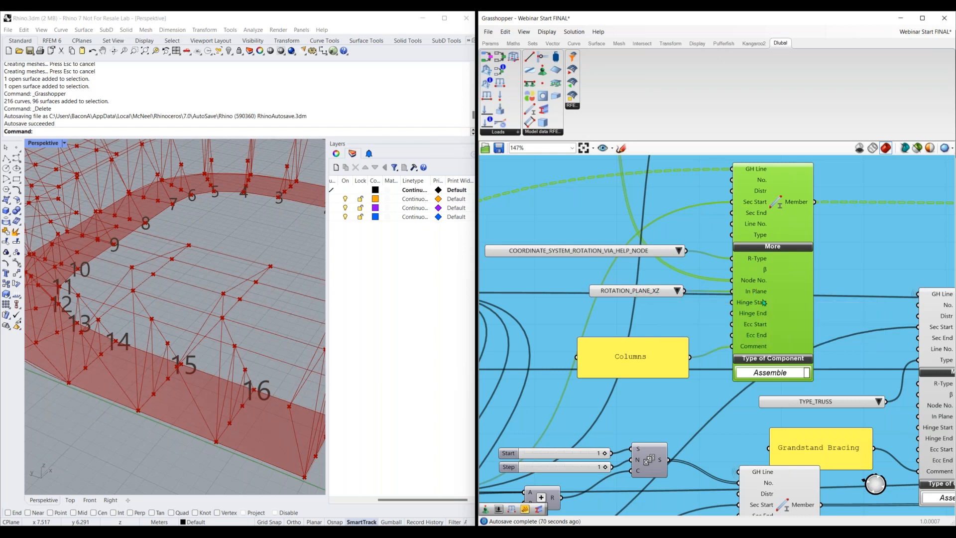
{"action": "scroll", "coordinate": [606, 217], "scroll_direction": "down", "scroll_amount": 3}
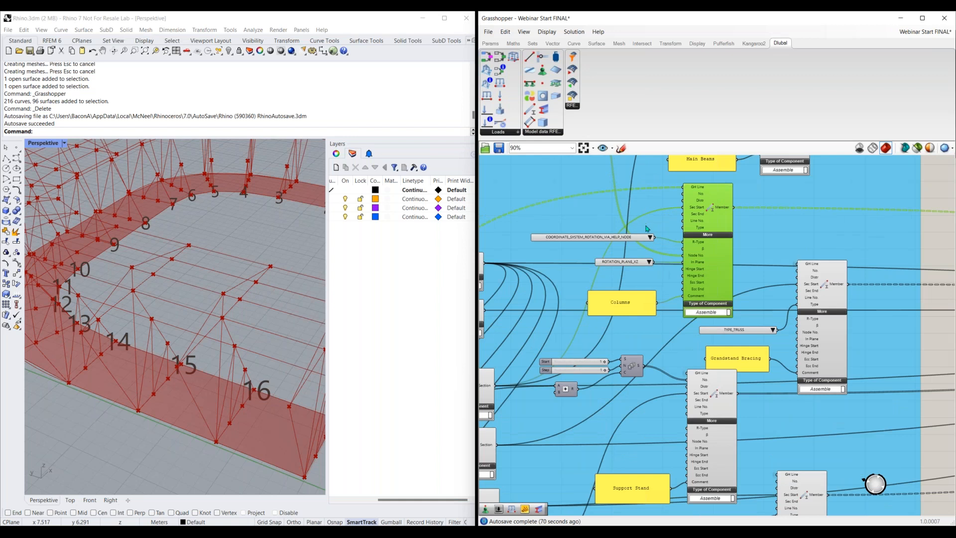
Step: Locate the GH-Geometry group and highlight the outer-edge points by selecting the component that generates them
{"action": "right_click_drag", "start_coordinate": [579, 197], "coordinate": [741, 256]}
{"action": "scroll", "coordinate": [628, 277], "scroll_direction": "down", "scroll_amount": 1}
{"action": "right_click_drag", "start_coordinate": [497, 241], "coordinate": [630, 229]}
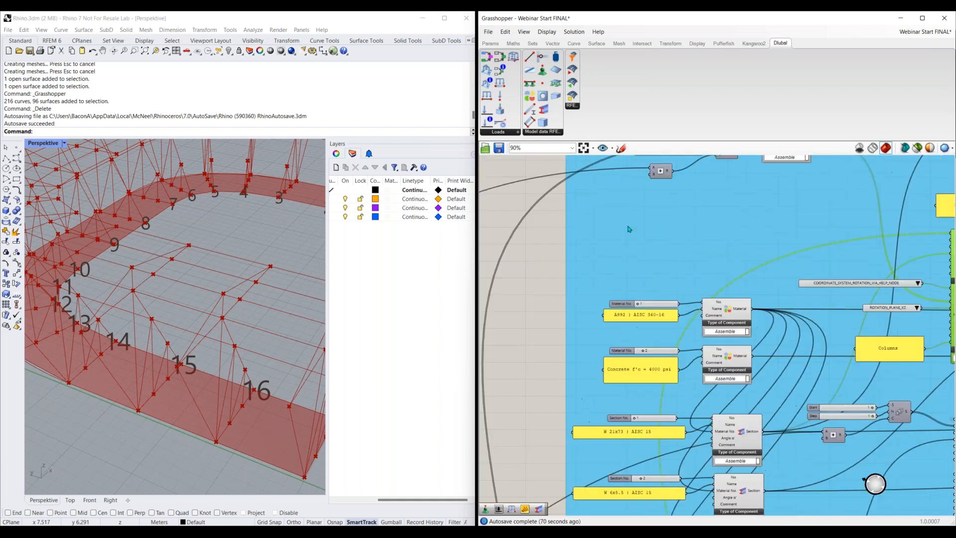
{"action": "right_click_drag", "start_coordinate": [635, 297], "coordinate": [620, 377]}
{"action": "right_click_drag", "start_coordinate": [489, 480], "coordinate": [664, 292]}
{"action": "scroll", "coordinate": [649, 390], "scroll_direction": "down", "scroll_amount": 2}
{"action": "right_click_drag", "start_coordinate": [659, 394], "coordinate": [660, 214]}
{"action": "right_click_drag", "start_coordinate": [508, 473], "coordinate": [661, 205]}
{"action": "right_click_drag", "start_coordinate": [500, 349], "coordinate": [747, 289]}
{"action": "scroll", "coordinate": [617, 320], "scroll_direction": "up", "scroll_amount": 2}
{"action": "left_click", "coordinate": [580, 352]}
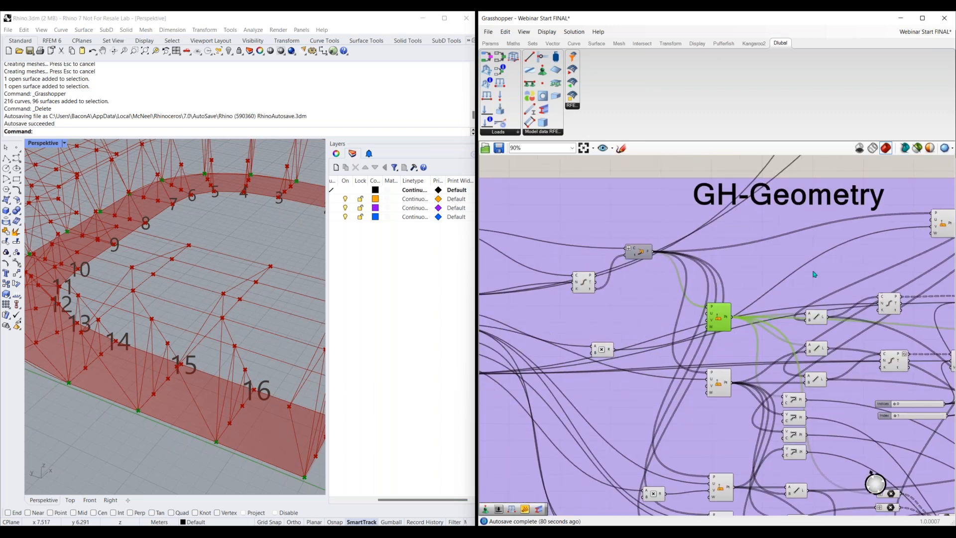
Step: Select the point component beside the GH-Geometry title and inspect its numbered inner-edge points in the Rhino viewport
{"action": "right_click_drag", "start_coordinate": [815, 273], "coordinate": [714, 312]}
{"action": "left_click", "coordinate": [854, 267]}
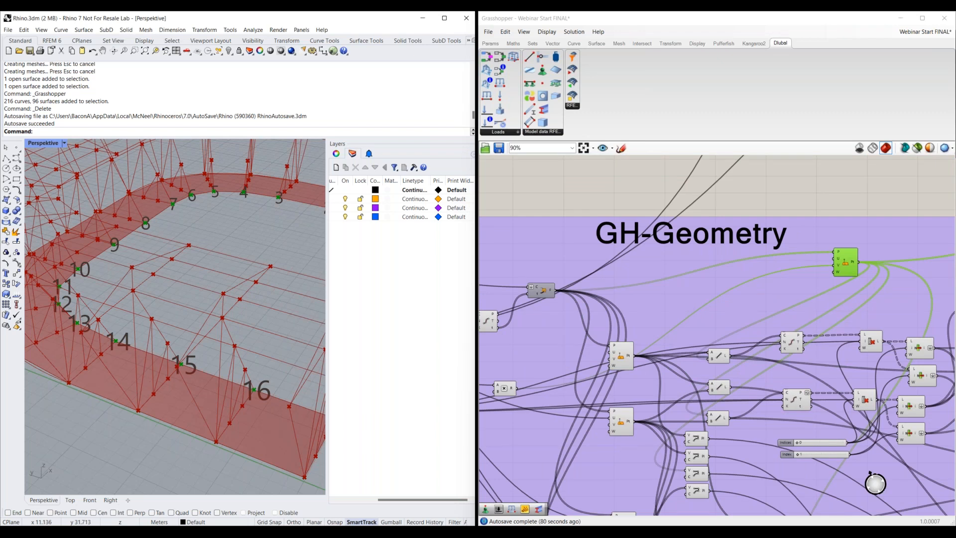
{"action": "scroll", "coordinate": [83, 302], "scroll_direction": "up", "scroll_amount": 5}
{"action": "scroll", "coordinate": [83, 302], "scroll_direction": "down", "scroll_amount": 5}
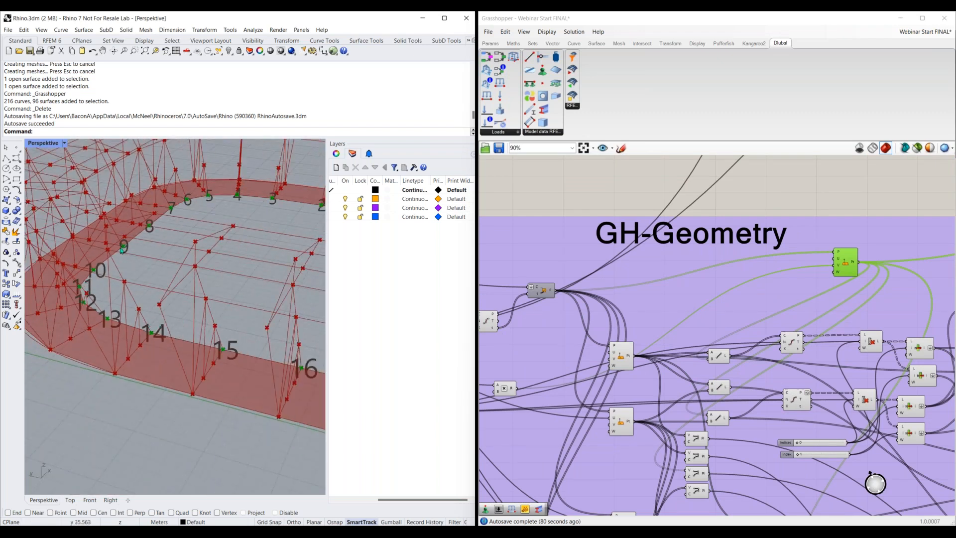
{"action": "right_click_drag", "start_coordinate": [154, 278], "coordinate": [99, 359]}
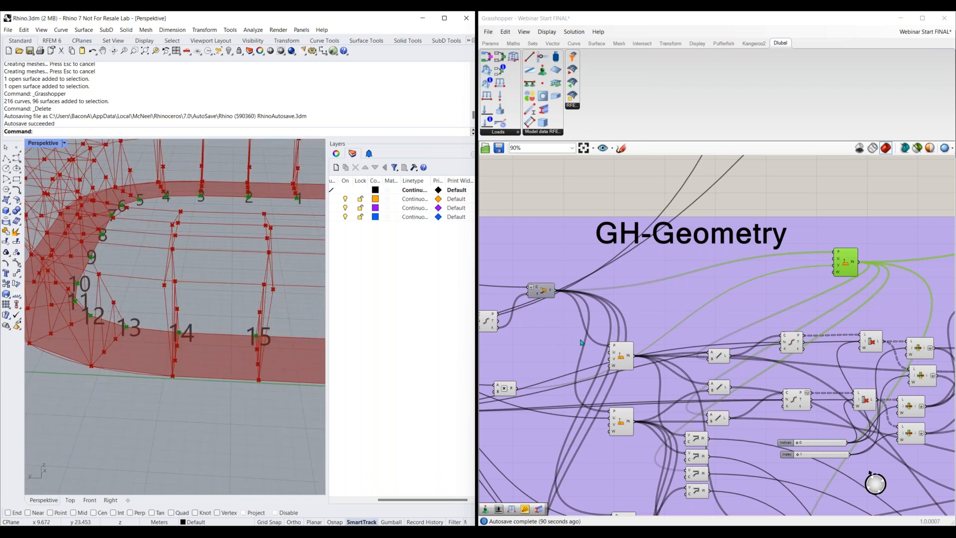
Step: Select the Columns line component in the geometry group and inspect the highlighted column lines in the Rhino viewport
{"action": "right_click_drag", "start_coordinate": [570, 351], "coordinate": [242, 89]}
{"action": "left_click", "coordinate": [790, 272]}
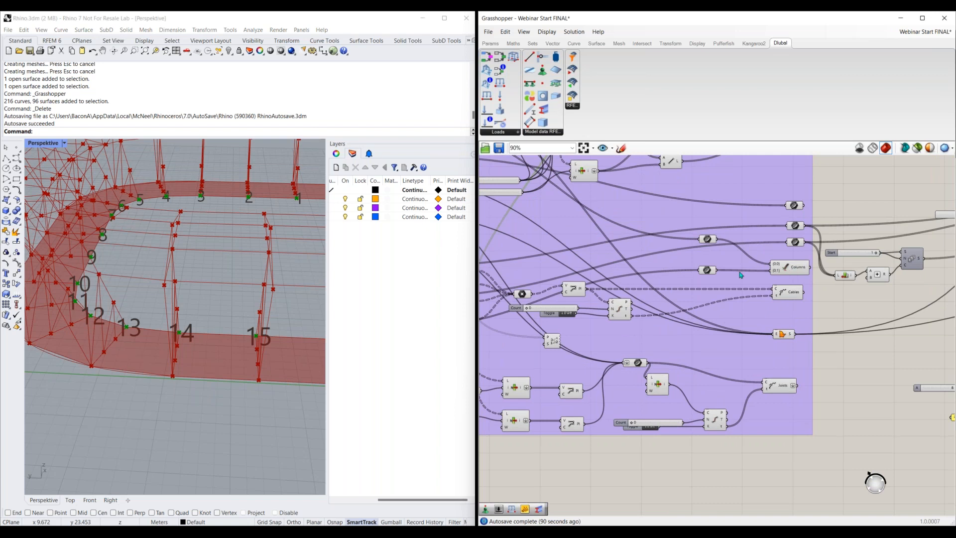
{"action": "right_click_drag", "start_coordinate": [77, 250], "coordinate": [93, 331]}
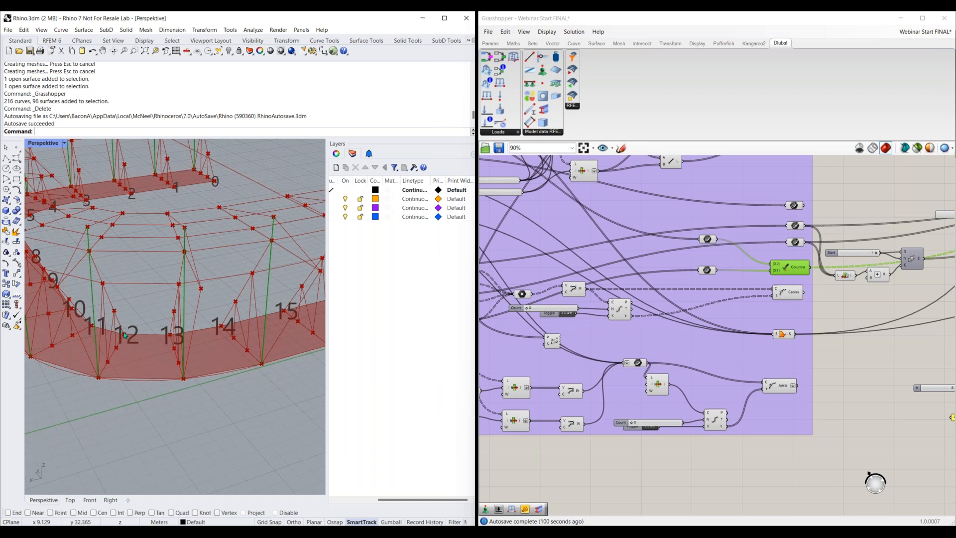
Step: Return to the blue group and review its member components down to the Bottom Plate surface and its support
{"action": "scroll", "coordinate": [728, 289], "scroll_direction": "down", "scroll_amount": 3}
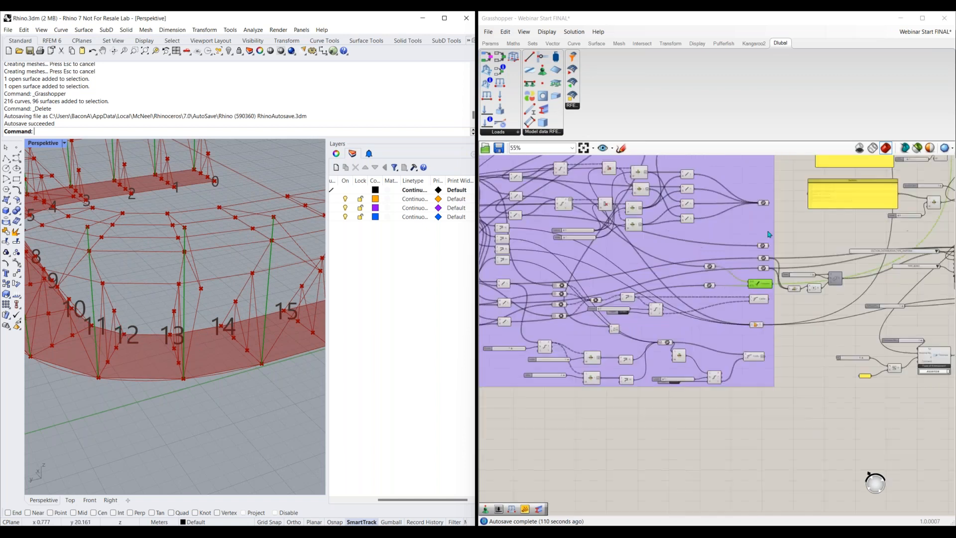
{"action": "right_click_drag", "start_coordinate": [727, 289], "coordinate": [627, 410]}
{"action": "right_click_drag", "start_coordinate": [704, 212], "coordinate": [670, 359]}
{"action": "scroll", "coordinate": [762, 244], "scroll_direction": "up", "scroll_amount": 4}
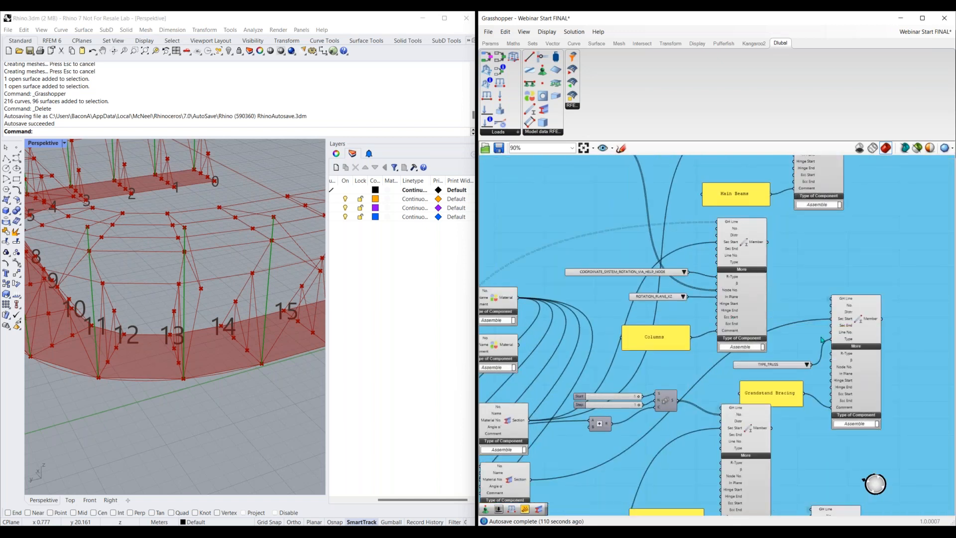
{"action": "right_click_drag", "start_coordinate": [822, 340], "coordinate": [723, 220]}
{"action": "right_click_drag", "start_coordinate": [623, 454], "coordinate": [746, 161]}
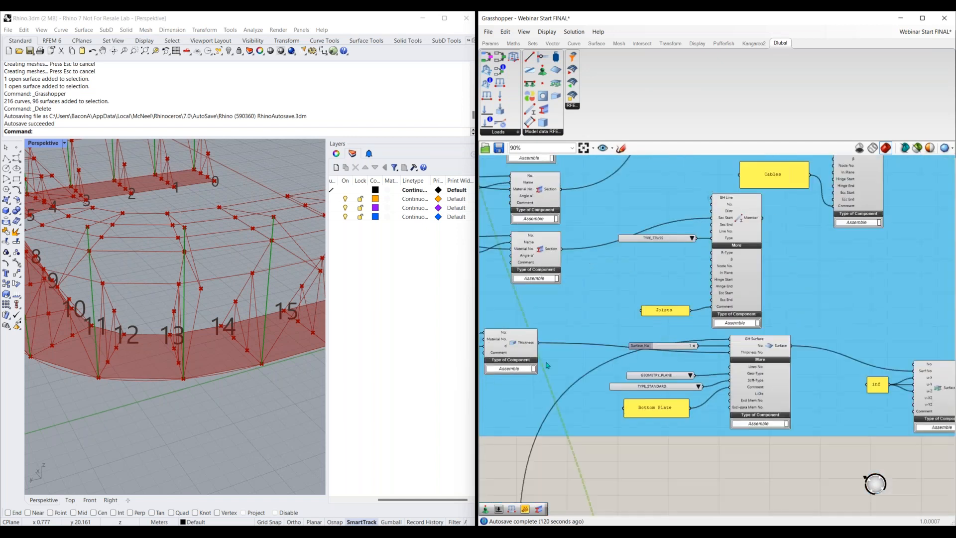
Step: Inspect the thickness and Bottom Plate surface components and their connections, and look back over the member components in the blue group
{"action": "right_click_drag", "start_coordinate": [511, 348], "coordinate": [540, 335]}
{"action": "left_click", "coordinate": [539, 336]}
{"action": "right_click_drag", "start_coordinate": [777, 363], "coordinate": [704, 358]}
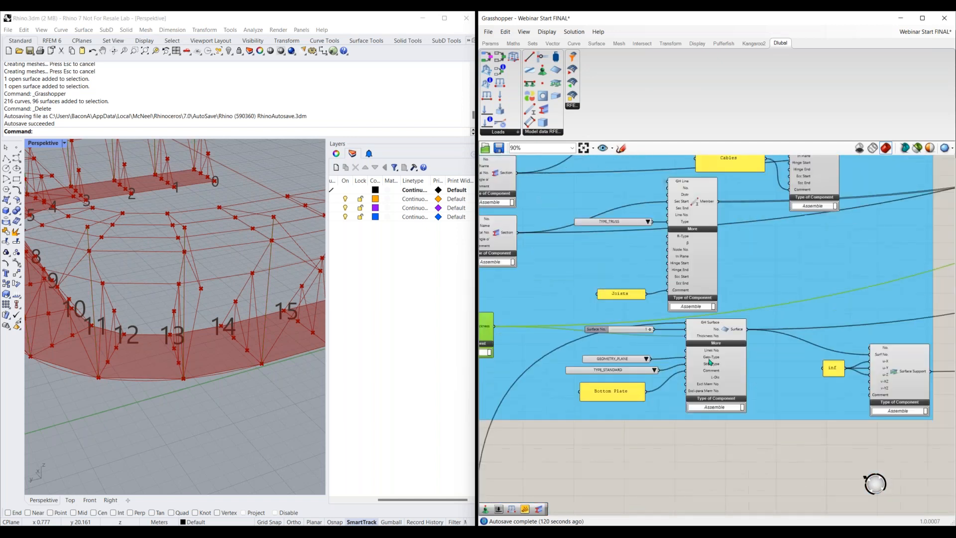
{"action": "left_click", "coordinate": [728, 388]}
{"action": "right_click_drag", "start_coordinate": [729, 389], "coordinate": [702, 389]}
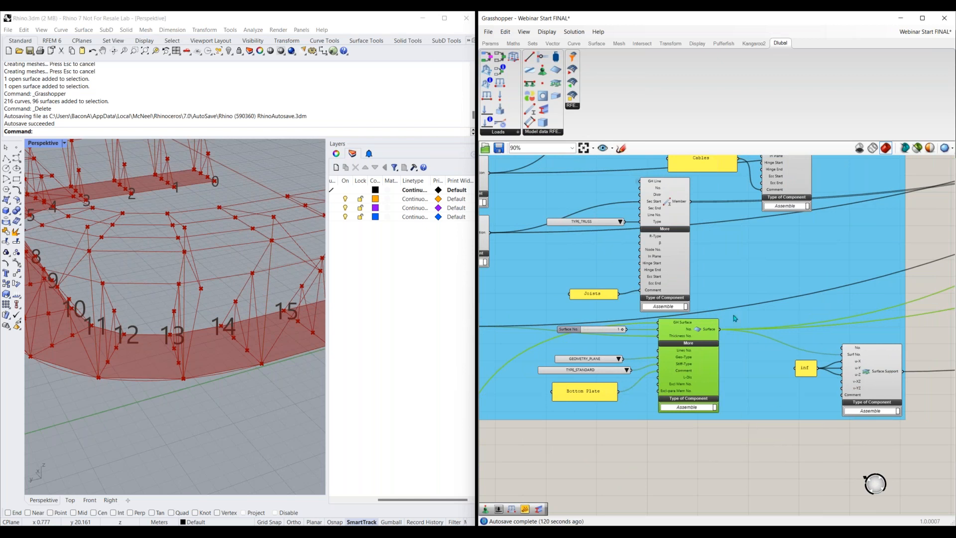
{"action": "right_click_drag", "start_coordinate": [565, 159], "coordinate": [616, 275]}
{"action": "scroll", "coordinate": [618, 254], "scroll_direction": "down", "scroll_amount": 1}
{"action": "right_click_drag", "start_coordinate": [607, 194], "coordinate": [636, 295]}
{"action": "right_click_drag", "start_coordinate": [637, 196], "coordinate": [630, 285]}
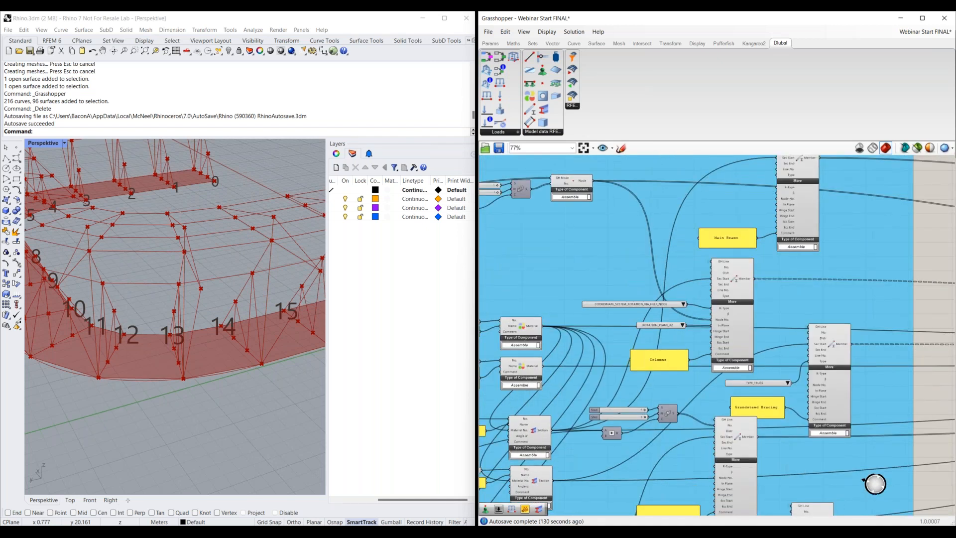
Step: Place a Load Case component on the empty canvas beside the ungrouped section, member and surface components
{"action": "scroll", "coordinate": [864, 479], "scroll_direction": "down", "scroll_amount": 2}
{"action": "scroll", "coordinate": [697, 396], "scroll_direction": "down", "scroll_amount": 3}
{"action": "right_click_drag", "start_coordinate": [697, 396], "coordinate": [690, 244]}
{"action": "right_click_drag", "start_coordinate": [663, 438], "coordinate": [646, 333]}
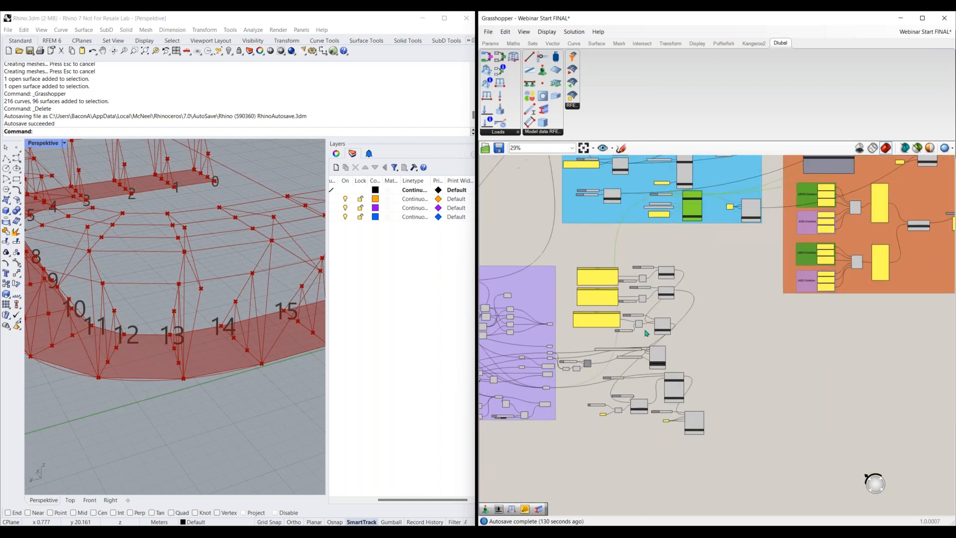
{"action": "scroll", "coordinate": [646, 337], "scroll_direction": "up", "scroll_amount": 4}
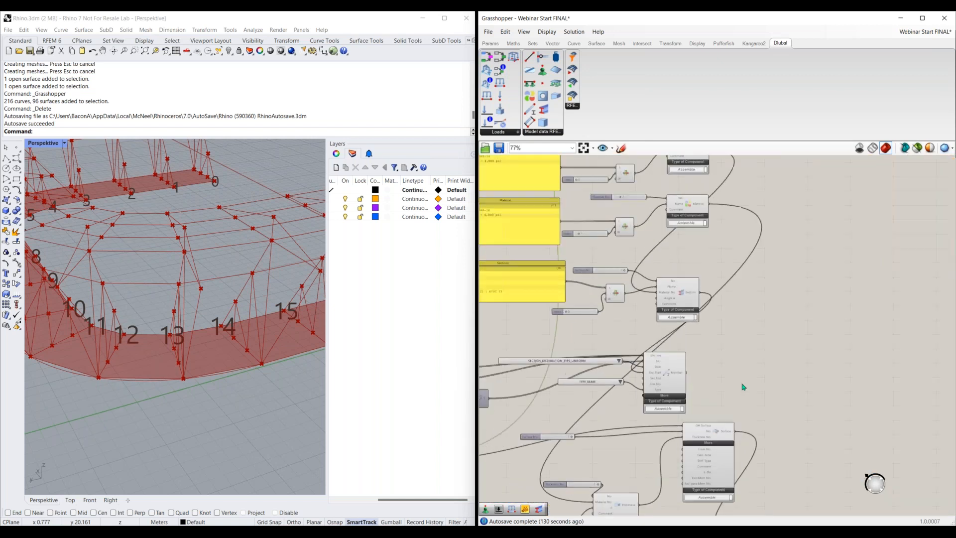
{"action": "right_click_drag", "start_coordinate": [671, 291], "coordinate": [600, 200]}
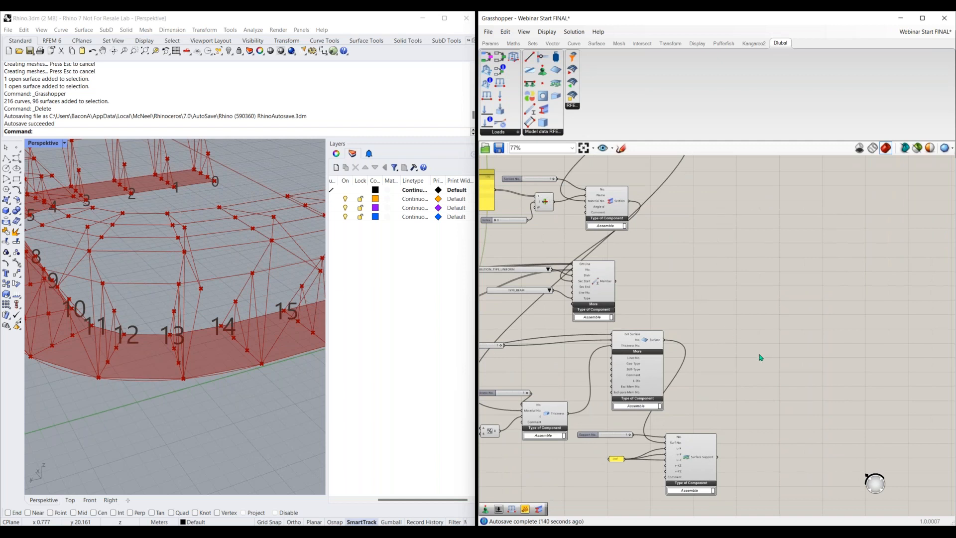
{"action": "right_click_drag", "start_coordinate": [761, 357], "coordinate": [731, 340]}
{"action": "right_click_drag", "start_coordinate": [707, 216], "coordinate": [672, 299]}
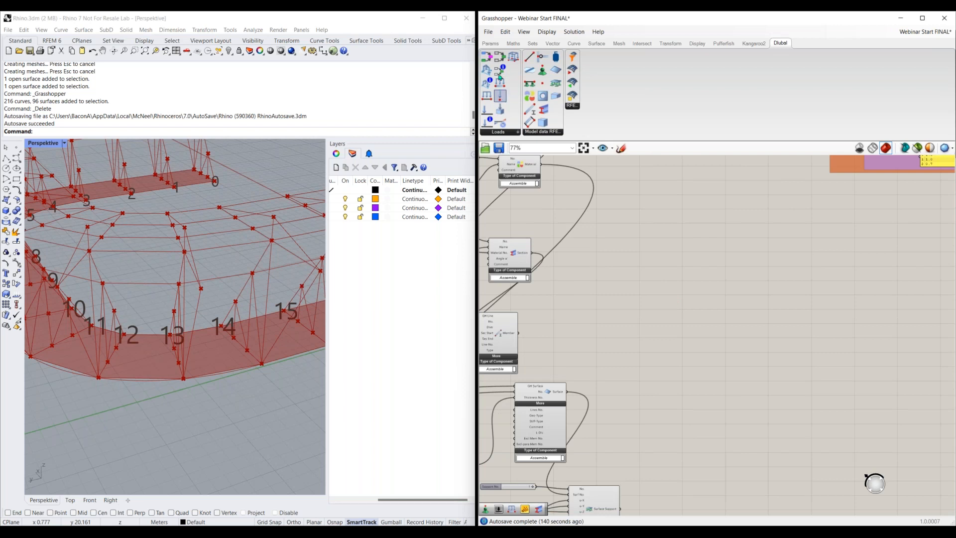
{"action": "left_click_drag", "start_coordinate": [484, 109], "coordinate": [715, 337]}
{"action": "scroll", "coordinate": [715, 337], "scroll_direction": "up", "scroll_amount": 3}
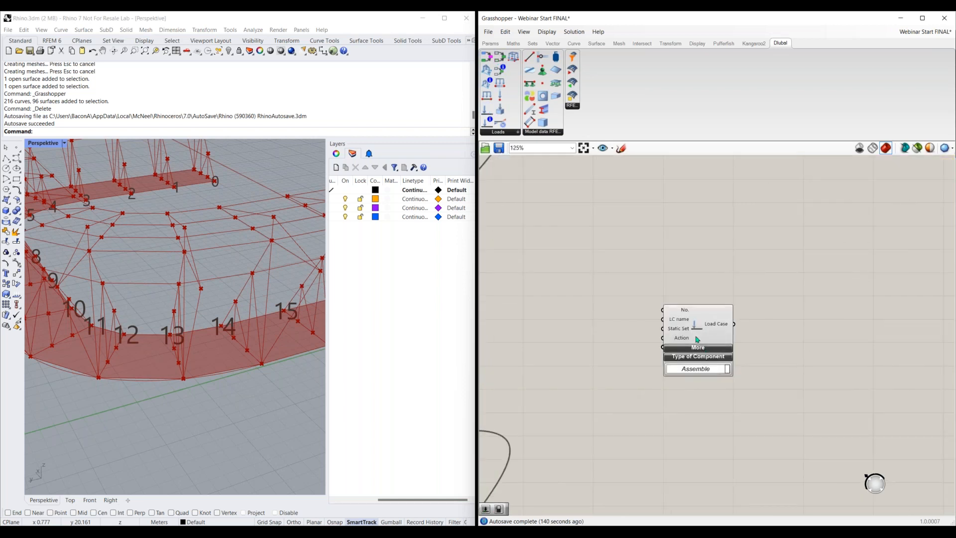
Step: Create a number slider with the value 1 and connect it to the load case's No. input
{"action": "double_click", "coordinate": [600, 303]}
{"action": "type", "text": "1"}
{"action": "key", "text": "Return"}
{"action": "left_click_drag", "start_coordinate": [637, 299], "coordinate": [663, 310]}
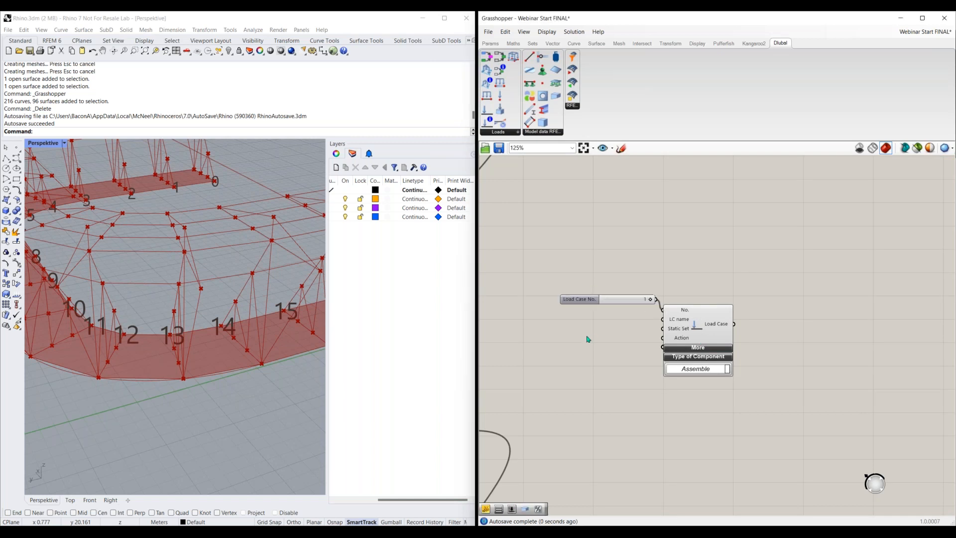
Step: Create a panel containing "Dead Load" and connect it to the load case's LC name input
{"action": "double_click", "coordinate": [606, 327]}
{"action": "type", "text": "\"Dead Load"}
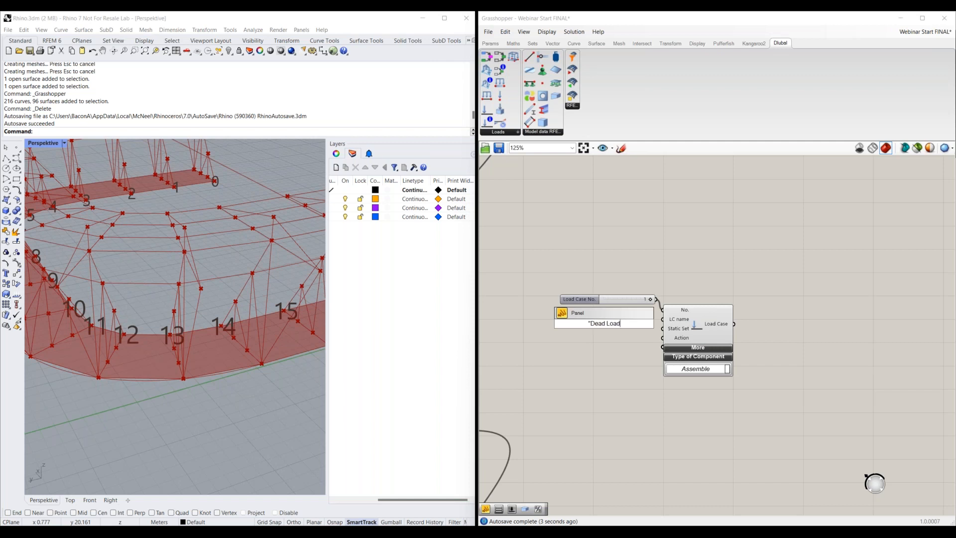
{"action": "key", "text": "Return"}
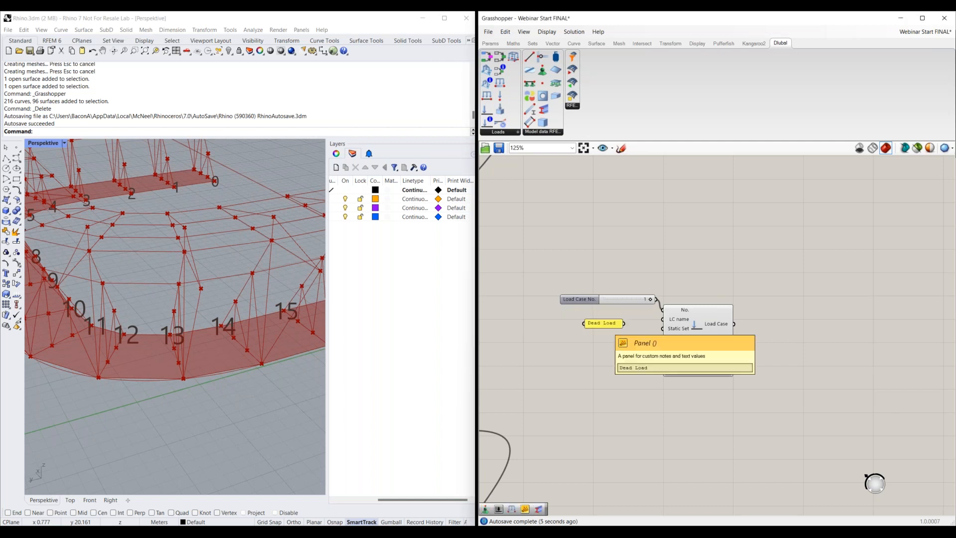
{"action": "left_click_drag", "start_coordinate": [624, 323], "coordinate": [661, 319]}
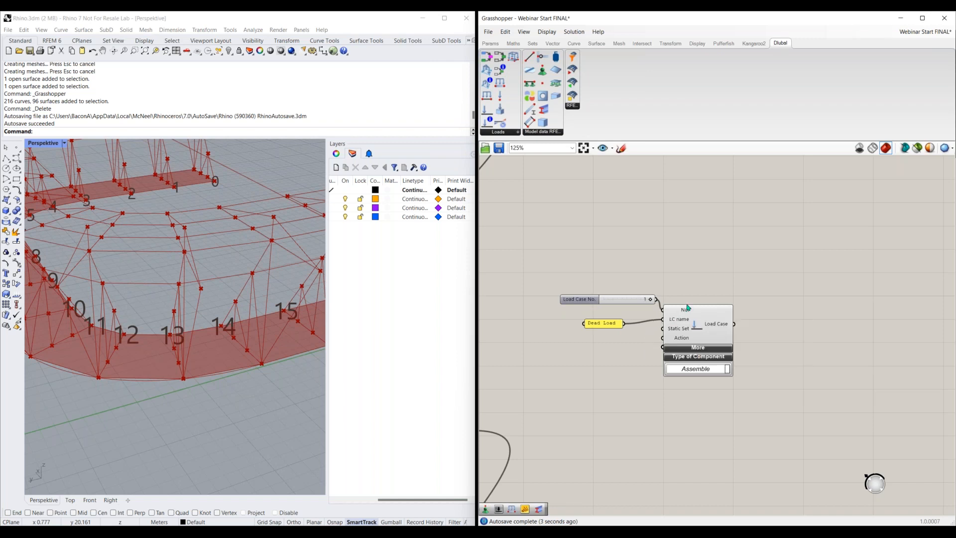
Step: Switch to RFEM and examine load case LC1's static analysis settings and available analysis types, leaving them unchanged
{"action": "mouse_move", "coordinate": [683, 329]}
{"action": "left_click", "coordinate": [459, 495]}
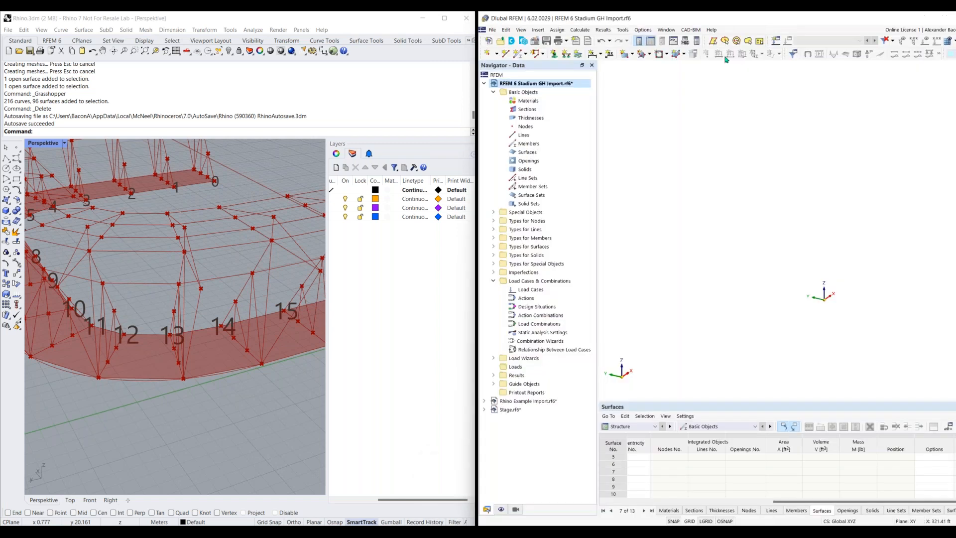
{"action": "left_click", "coordinate": [776, 40]}
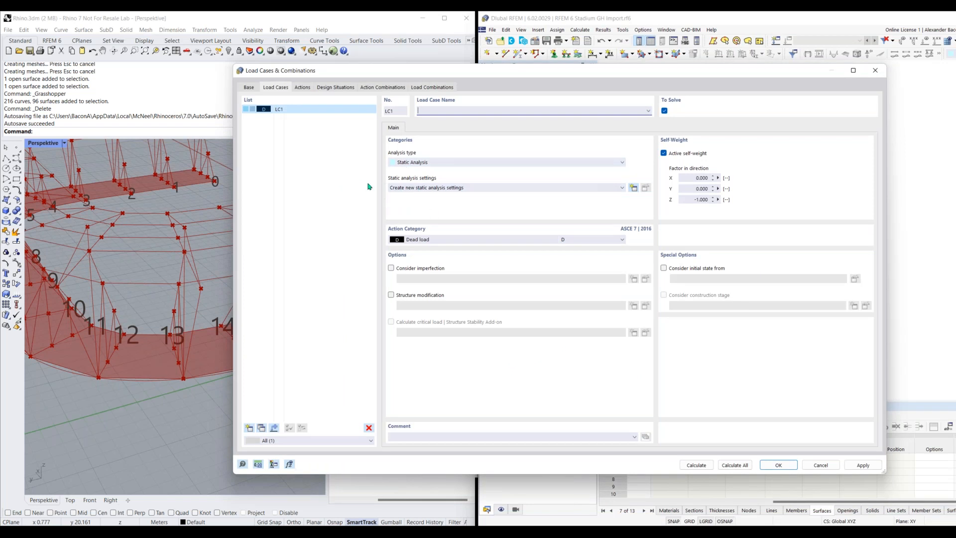
{"action": "left_click", "coordinate": [492, 191]}
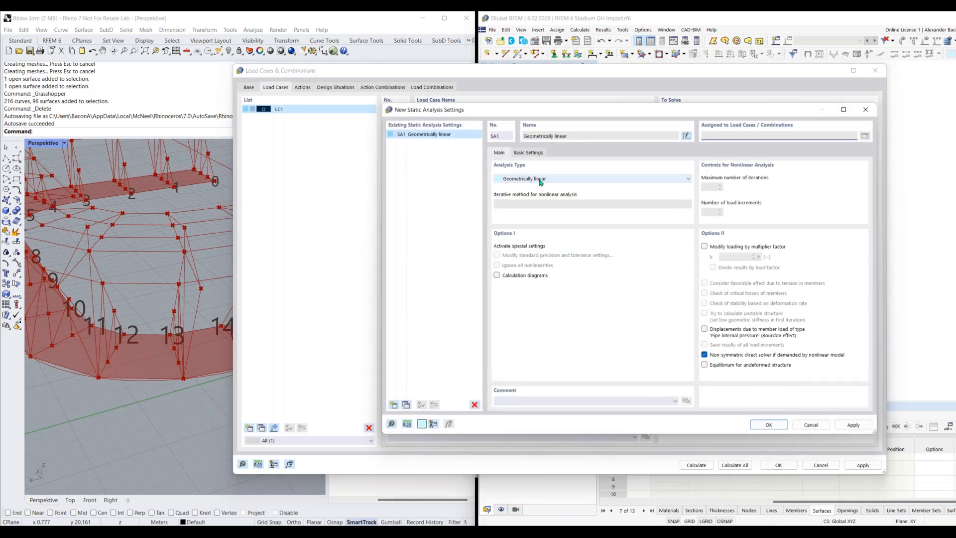
{"action": "left_click", "coordinate": [542, 180]}
{"action": "left_click", "coordinate": [543, 180]}
{"action": "left_click", "coordinate": [866, 109]}
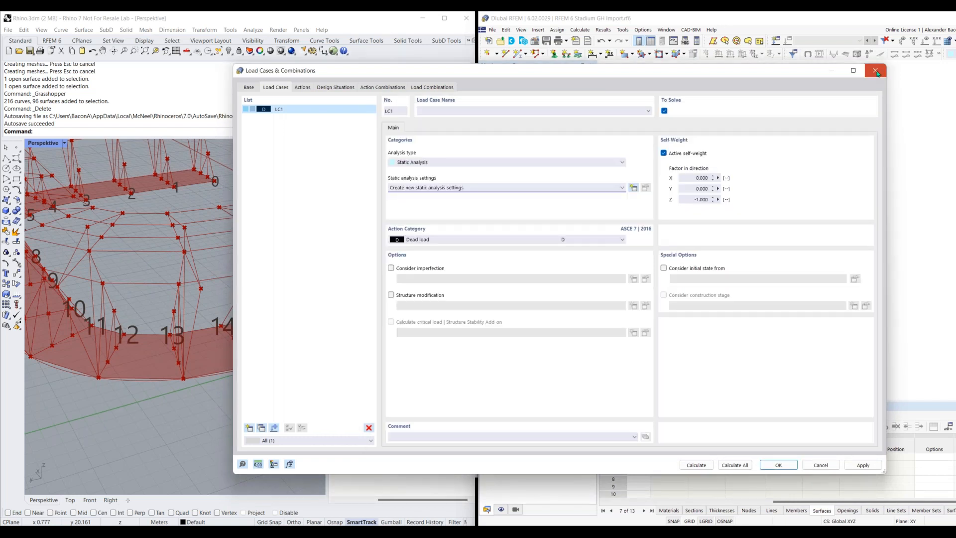
{"action": "left_click", "coordinate": [875, 70]}
Step: Switch back to Grasshopper and place a Static Analysis Settings component above the Load Case component
{"action": "key", "text": "alt+Tab"}
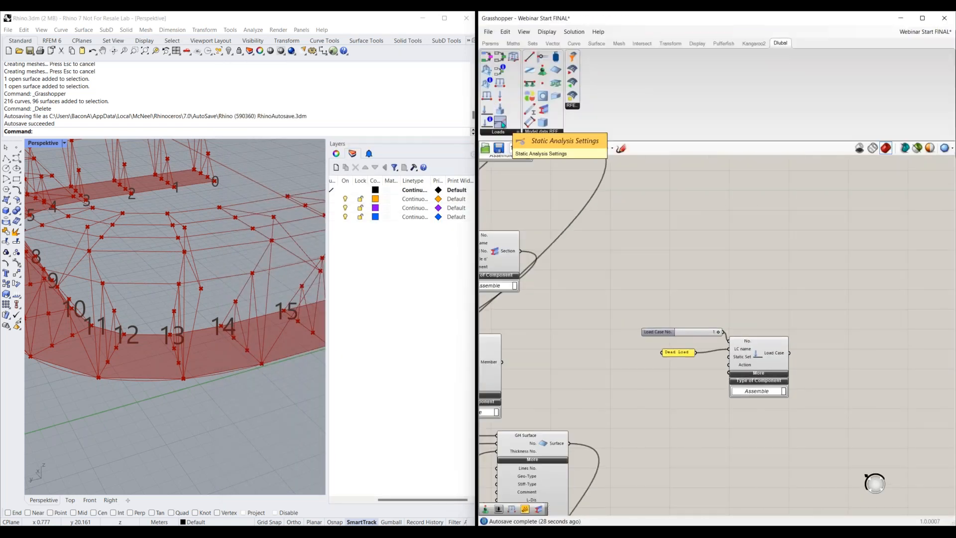
{"action": "left_click_drag", "start_coordinate": [502, 124], "coordinate": [757, 263]}
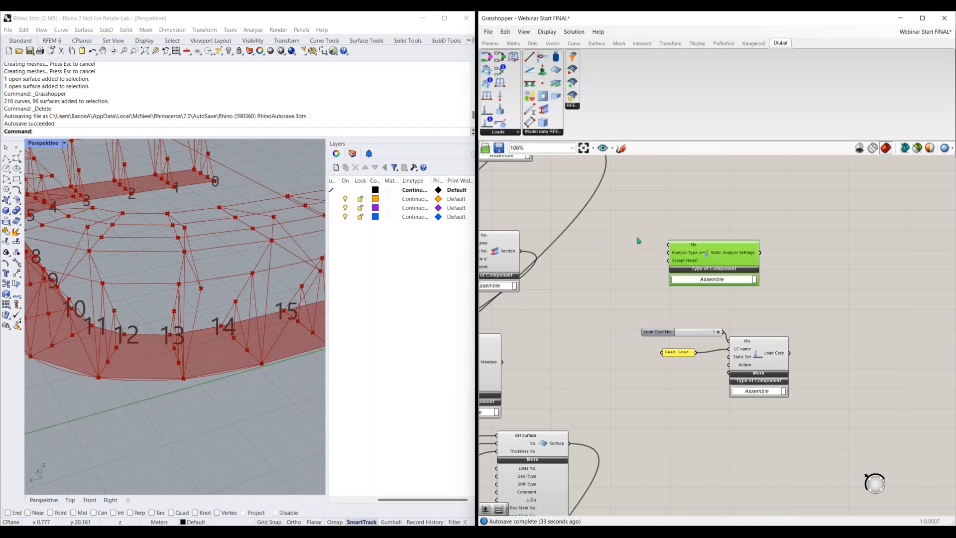
{"action": "double_click", "coordinate": [611, 238]}
{"action": "type", "text": "1"}
{"action": "key", "text": "Return"}
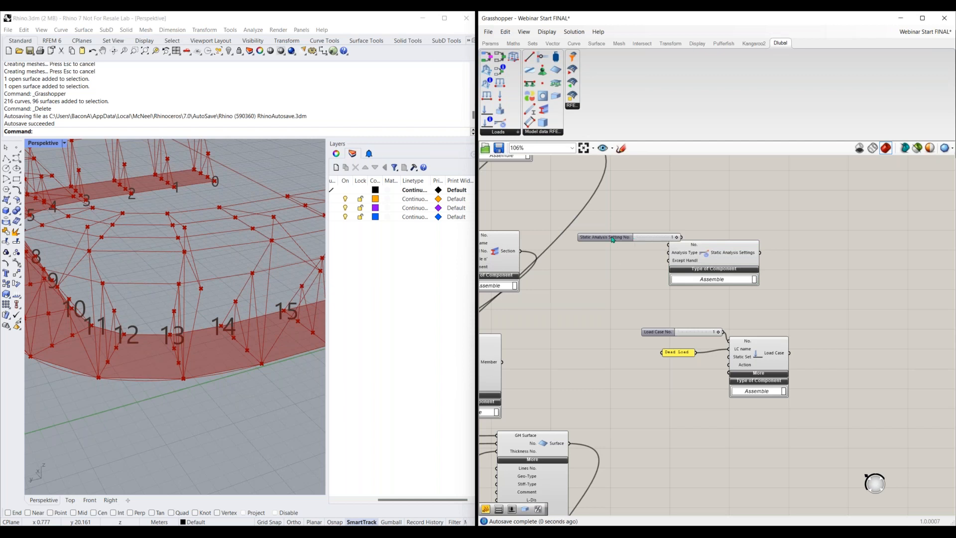
{"action": "left_click_drag", "start_coordinate": [613, 239], "coordinate": [618, 239]}
{"action": "key", "text": "Delete"}
Step: Connect a new number slider set to 1 to the No. input of Static Analysis Settings and reposition the component
{"action": "double_click", "coordinate": [611, 251]}
{"action": "type", "text": "2"}
{"action": "key", "text": "Return"}
{"action": "left_click_drag", "start_coordinate": [668, 246], "coordinate": [572, 237]}
{"action": "left_click_drag", "start_coordinate": [711, 258], "coordinate": [724, 260]}
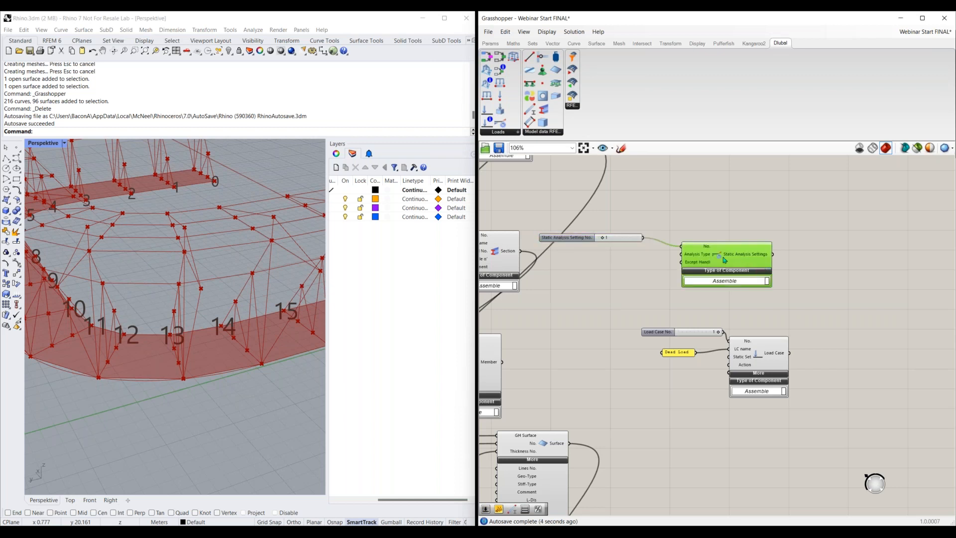
Step: Add a value list for the Analysis Type input of Static Analysis Settings and choose GEOMETRICALLY_LINEAR
{"action": "scroll", "coordinate": [696, 256], "scroll_direction": "up", "scroll_amount": 4}
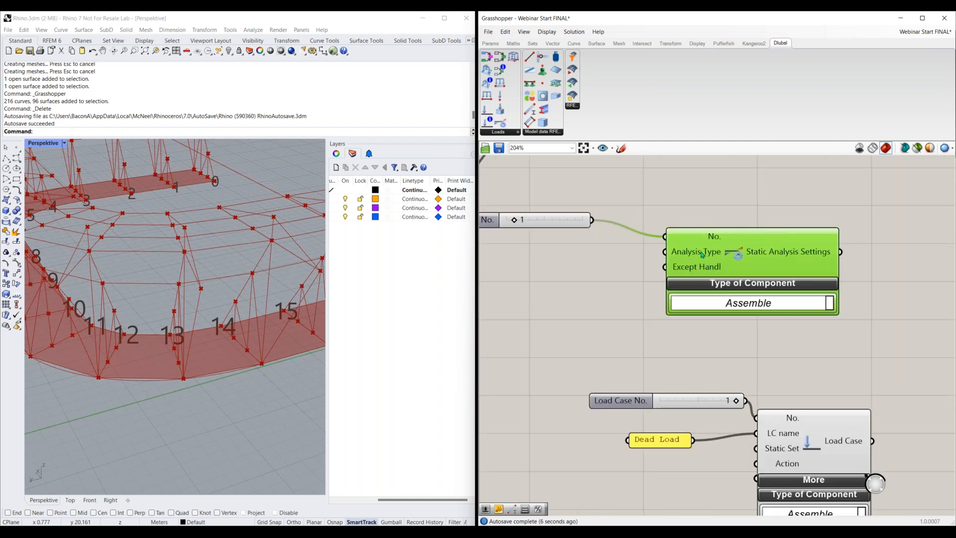
{"action": "right_click_drag", "start_coordinate": [558, 263], "coordinate": [604, 267]}
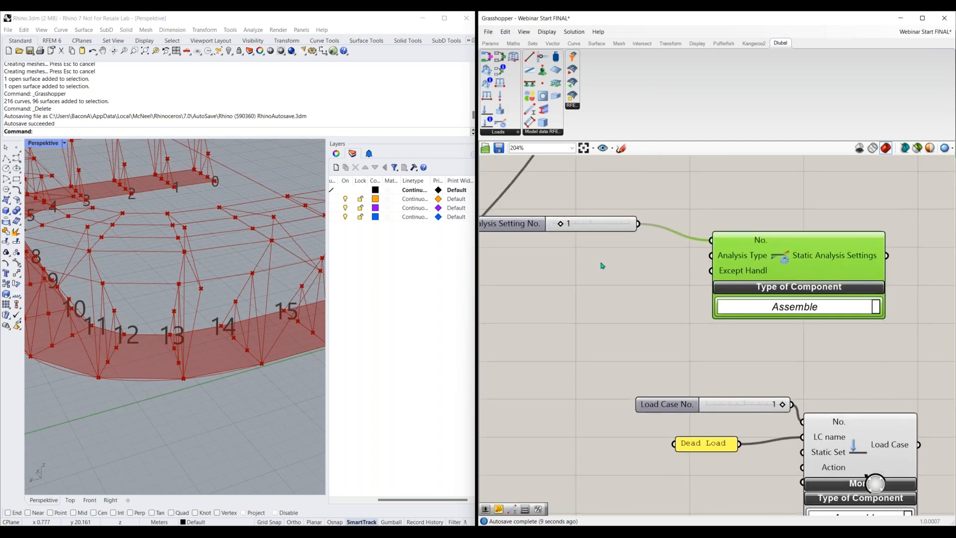
{"action": "double_click", "coordinate": [601, 264]}
{"action": "type", "text": "valu"}
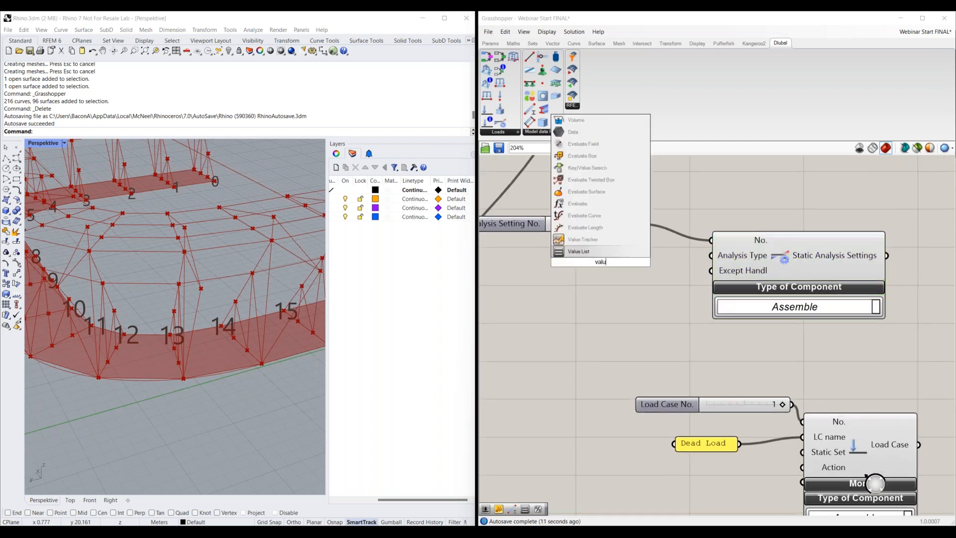
{"action": "left_click_drag", "start_coordinate": [628, 262], "coordinate": [711, 255]}
{"action": "scroll", "coordinate": [652, 279], "scroll_direction": "down", "scroll_amount": 1}
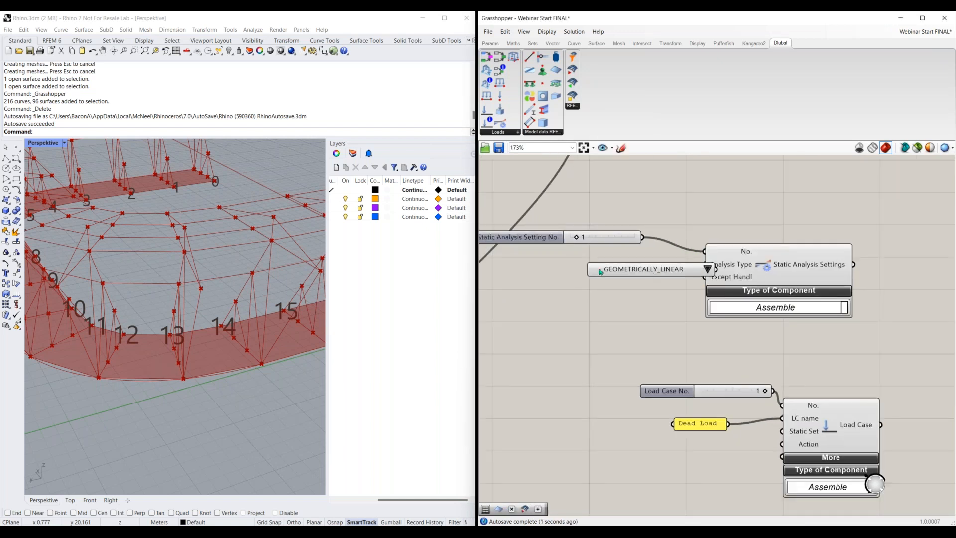
{"action": "left_click_drag", "start_coordinate": [602, 272], "coordinate": [551, 271]}
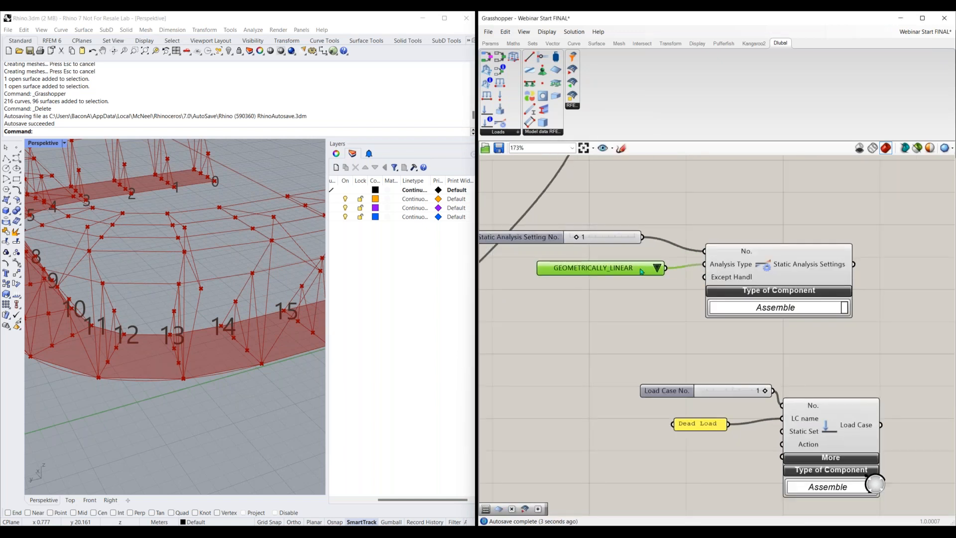
{"action": "left_click", "coordinate": [656, 270]}
{"action": "left_click", "coordinate": [637, 292]}
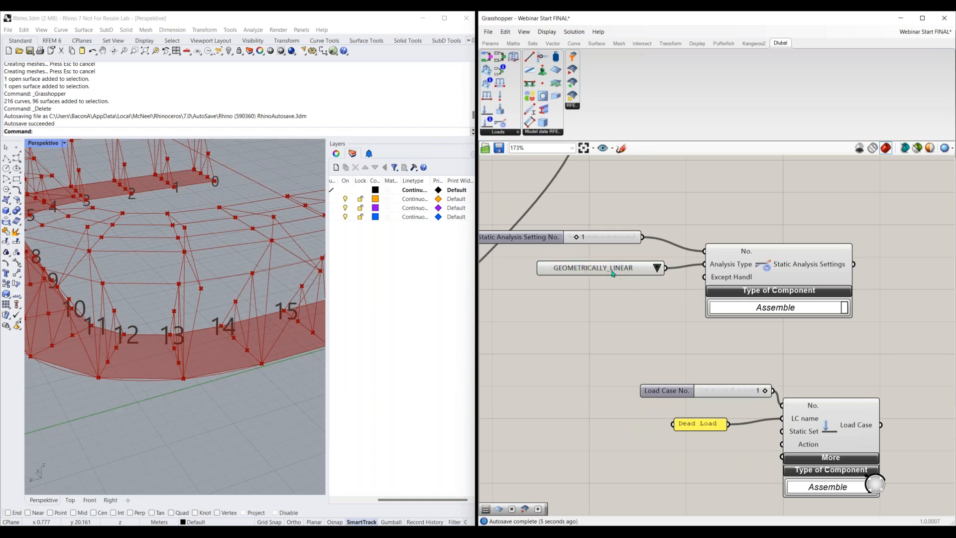
{"action": "left_click_drag", "start_coordinate": [613, 273], "coordinate": [574, 263]}
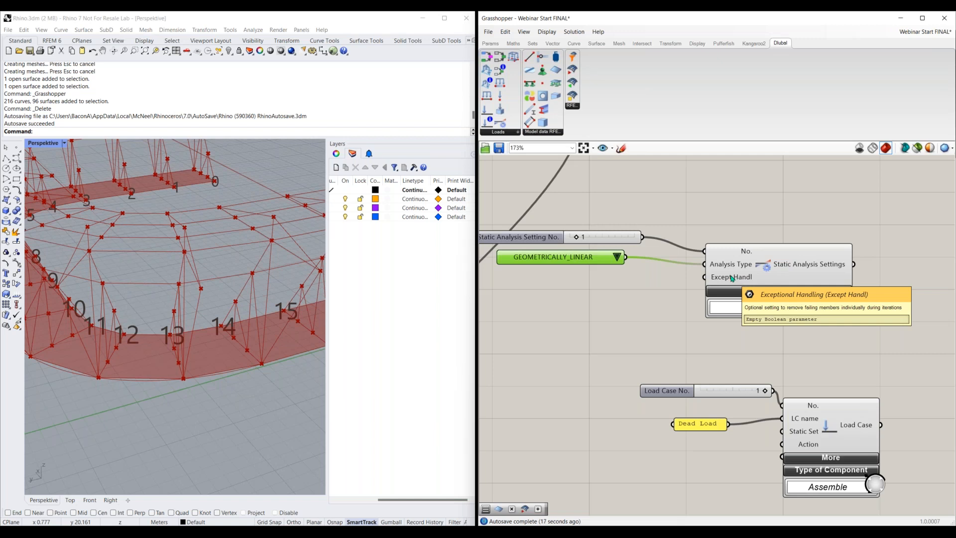
Step: Add a Boolean toggle to the Except Handl input of Static Analysis Settings and leave it at False
{"action": "double_click", "coordinate": [602, 295]}
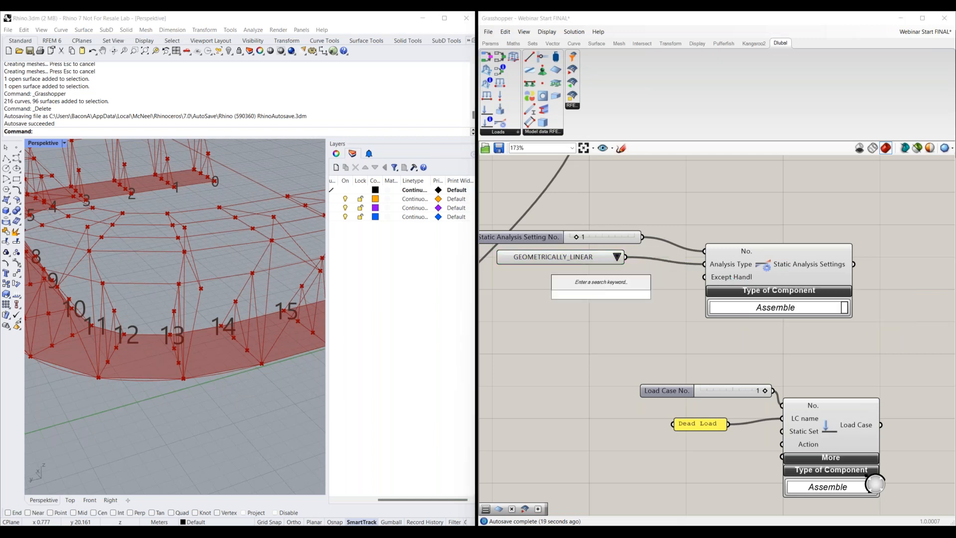
{"action": "type", "text": "toggle"}
{"action": "left_click", "coordinate": [602, 274]}
{"action": "left_click_drag", "start_coordinate": [600, 299], "coordinate": [705, 277]}
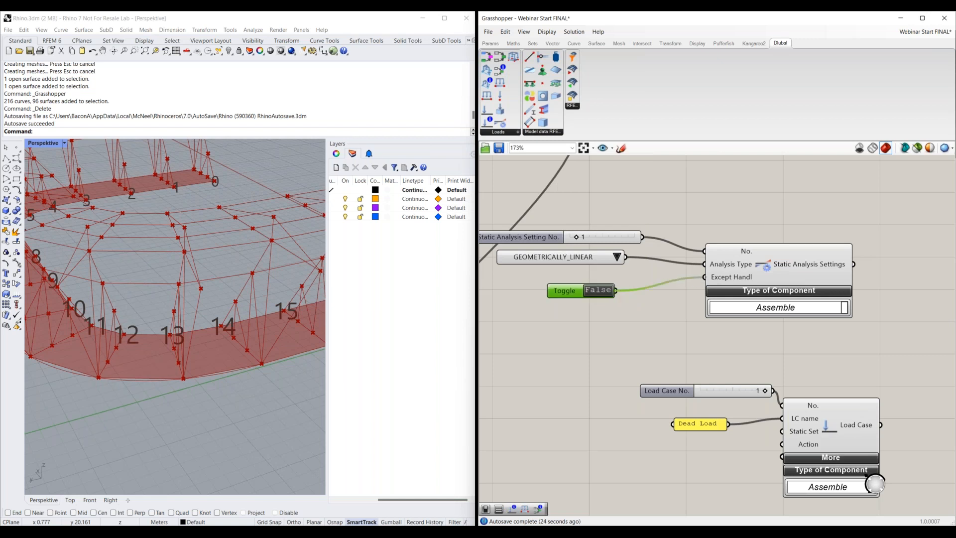
{"action": "left_click_drag", "start_coordinate": [570, 295], "coordinate": [563, 291]}
{"action": "double_click", "coordinate": [595, 286]}
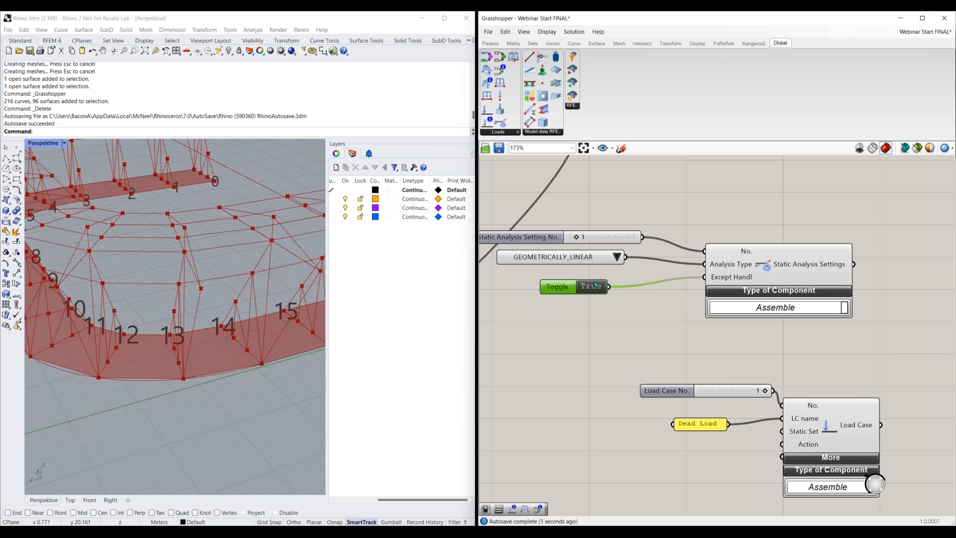
{"action": "double_click", "coordinate": [596, 288]}
{"action": "left_click", "coordinate": [618, 277]}
{"action": "left_click_drag", "start_coordinate": [618, 273], "coordinate": [538, 304]}
{"action": "left_click", "coordinate": [603, 348]}
Step: Connect the Static Analysis Settings output to the Static Set input of the Dead Load load case
{"action": "scroll", "coordinate": [605, 351], "scroll_direction": "down", "scroll_amount": 2}
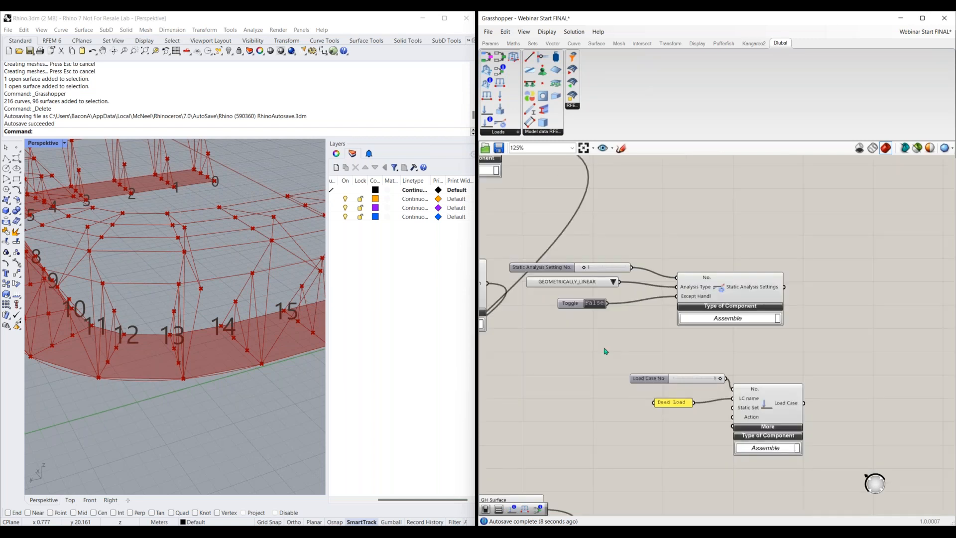
{"action": "right_click_drag", "start_coordinate": [605, 347], "coordinate": [587, 338]}
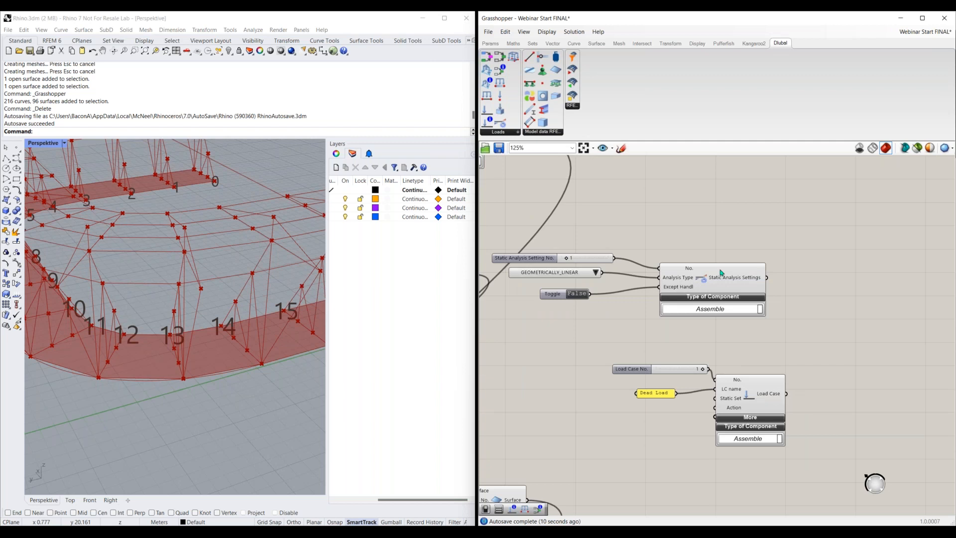
{"action": "left_click_drag", "start_coordinate": [772, 278], "coordinate": [712, 402]}
{"action": "right_click_drag", "start_coordinate": [691, 426], "coordinate": [687, 405]}
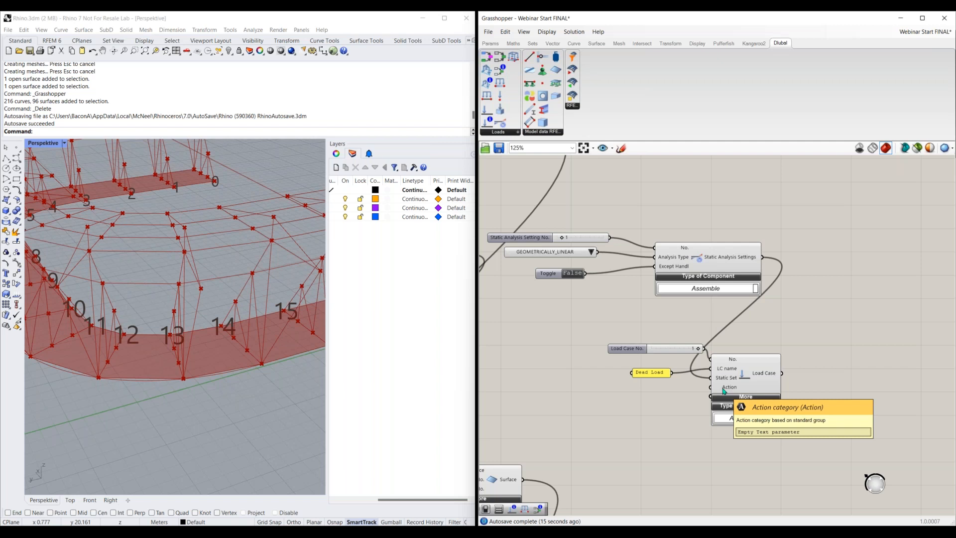
Step: Switch to RFEM, check the standard groups in the model's base data, and return to Grasshopper without changes
{"action": "key", "text": "alt+Tab"}
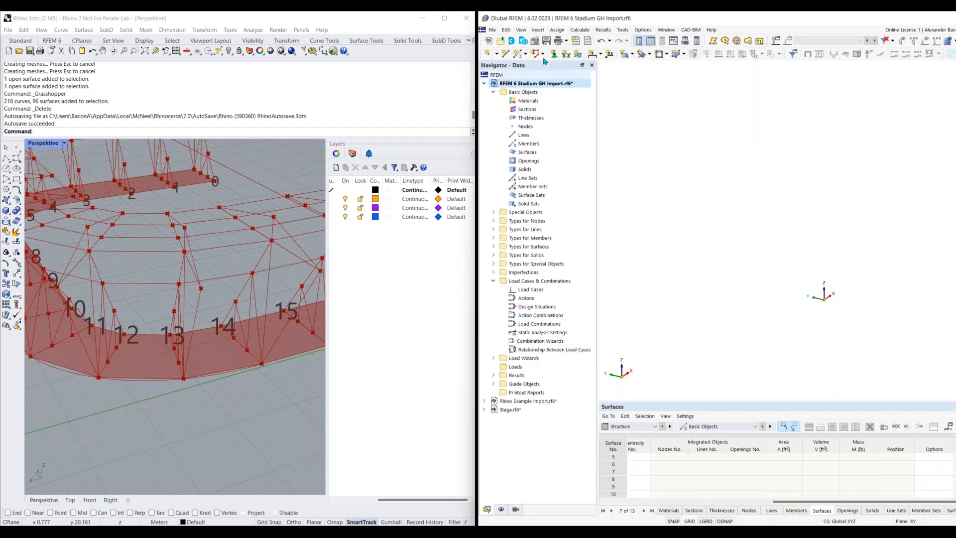
{"action": "double_click", "coordinate": [538, 84]}
{"action": "left_click", "coordinate": [625, 93]}
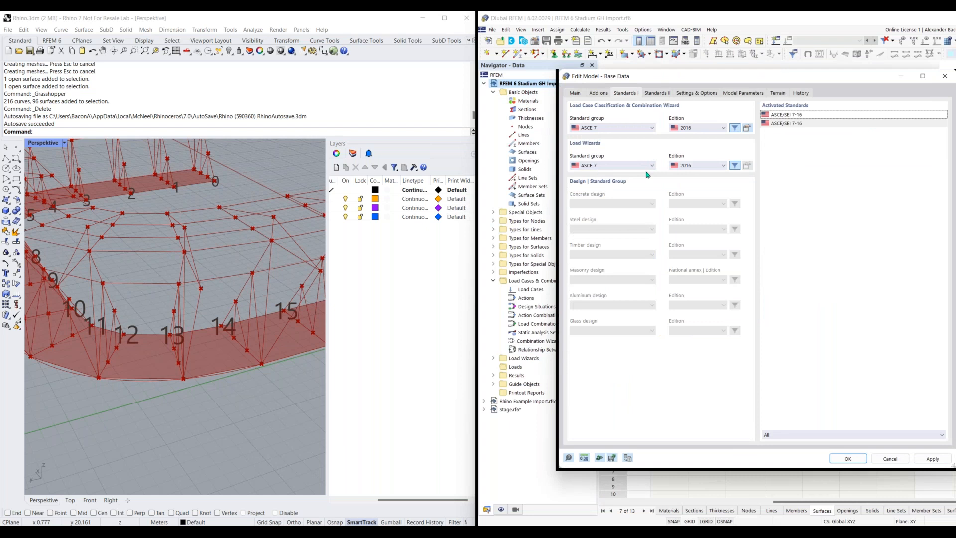
{"action": "left_click_drag", "start_coordinate": [863, 77], "coordinate": [800, 73]}
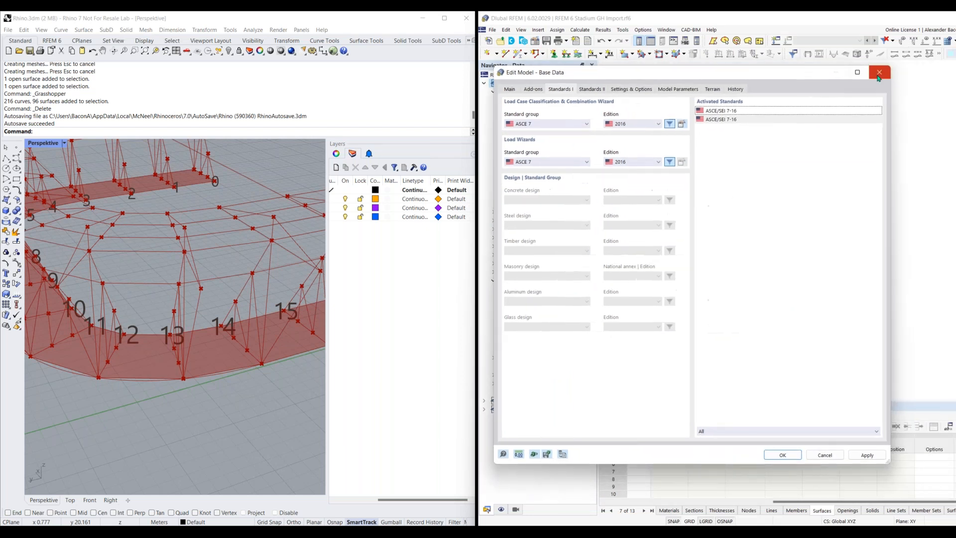
{"action": "key", "text": "Escape"}
{"action": "key", "text": "alt+Tab"}
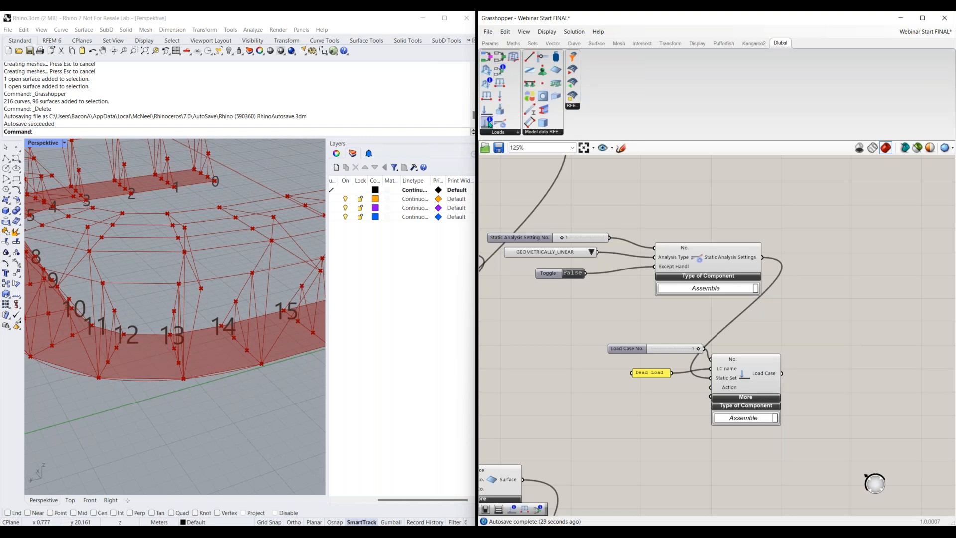
Step: Add a Classification component near the Dead Load load case and set its Standard Group to ASCE 7
{"action": "left_click_drag", "start_coordinate": [565, 394], "coordinate": [565, 393]}
{"action": "scroll", "coordinate": [606, 373], "scroll_direction": "down", "scroll_amount": 3}
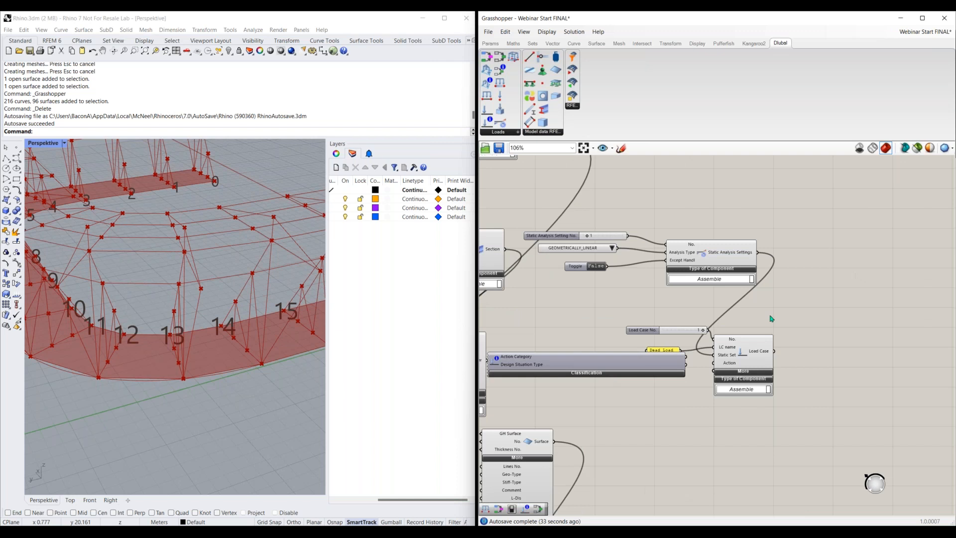
{"action": "left_click_drag", "start_coordinate": [771, 319], "coordinate": [704, 427]}
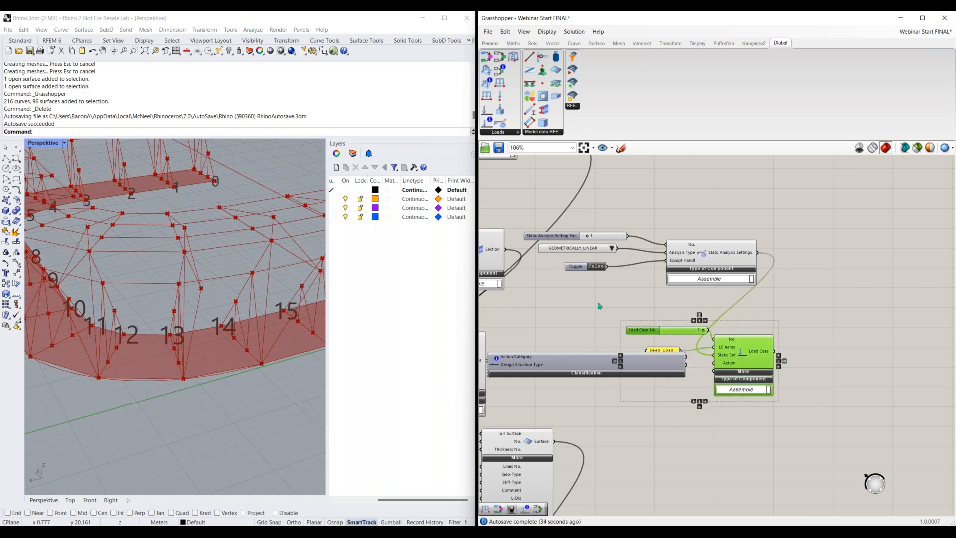
{"action": "left_click_drag", "start_coordinate": [592, 373], "coordinate": [600, 306]}
{"action": "left_click", "coordinate": [601, 307]}
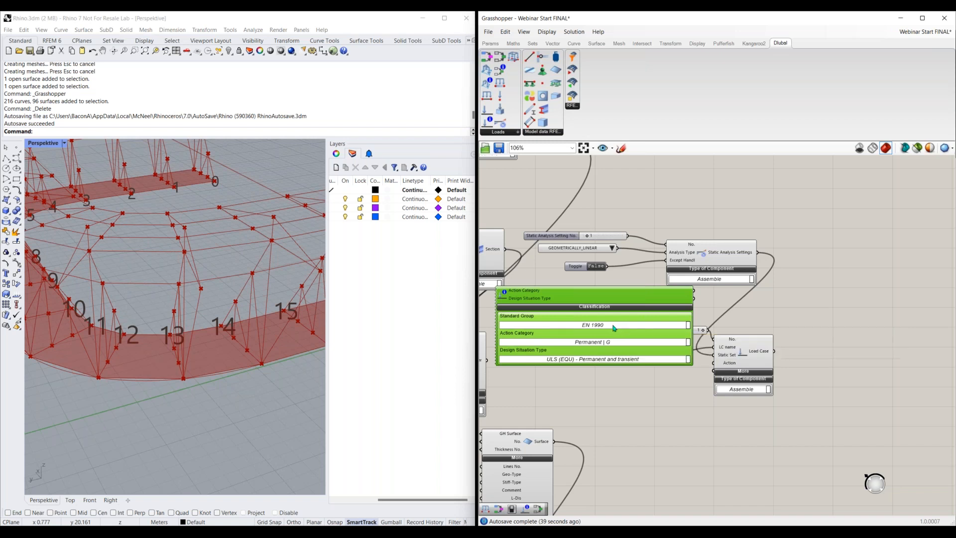
{"action": "left_click", "coordinate": [614, 324]}
{"action": "left_click", "coordinate": [683, 398]}
Step: Rearrange the load case, its Dead Load panel and the Classification component below Static Analysis Settings to make room for wiring
{"action": "scroll", "coordinate": [696, 398], "scroll_direction": "down", "scroll_amount": 1}
{"action": "left_click_drag", "start_coordinate": [730, 369], "coordinate": [829, 347]}
{"action": "left_click_drag", "start_coordinate": [657, 314], "coordinate": [657, 404]}
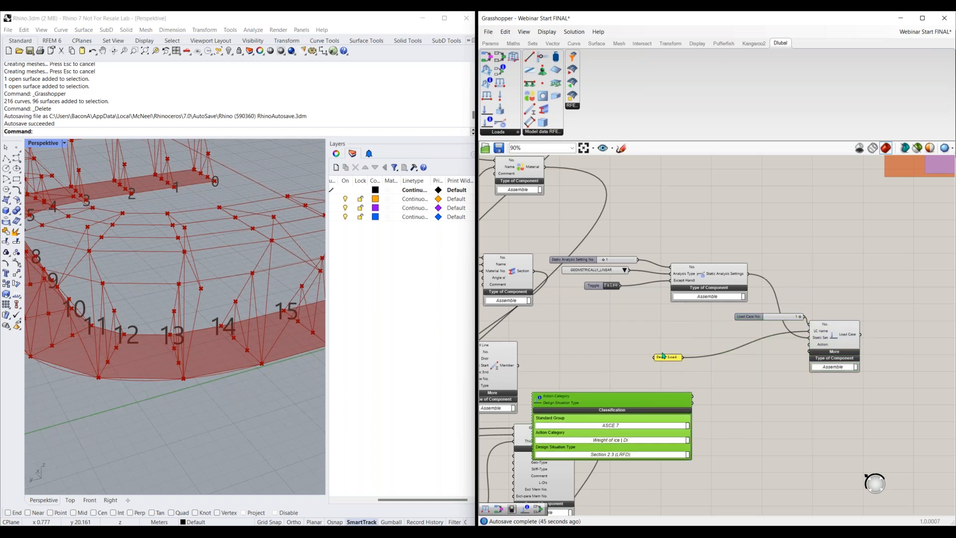
{"action": "left_click_drag", "start_coordinate": [667, 358], "coordinate": [773, 341]}
{"action": "left_click_drag", "start_coordinate": [648, 398], "coordinate": [653, 331]}
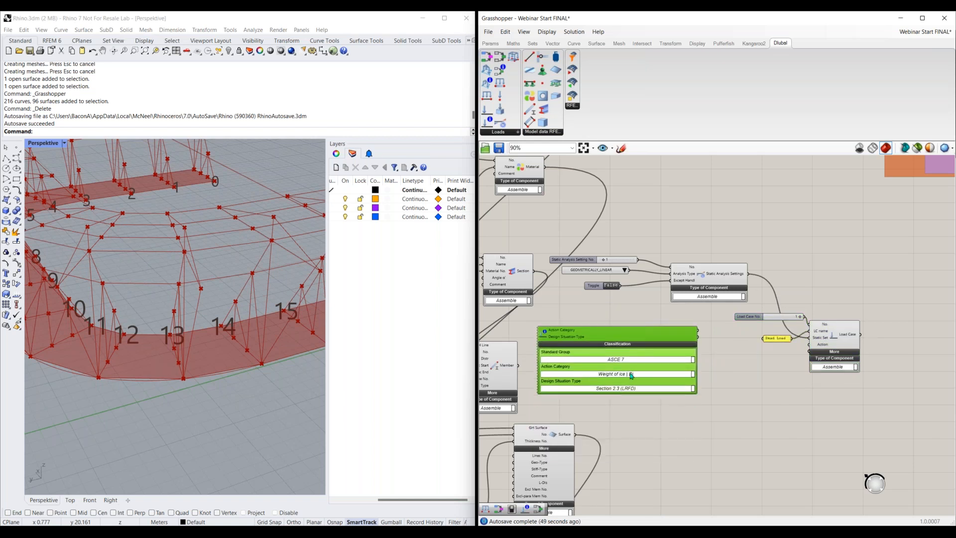
Step: Set the Action Category to Dead load | D and connect the Action Category output to the load case's Action input
{"action": "left_click", "coordinate": [630, 374]}
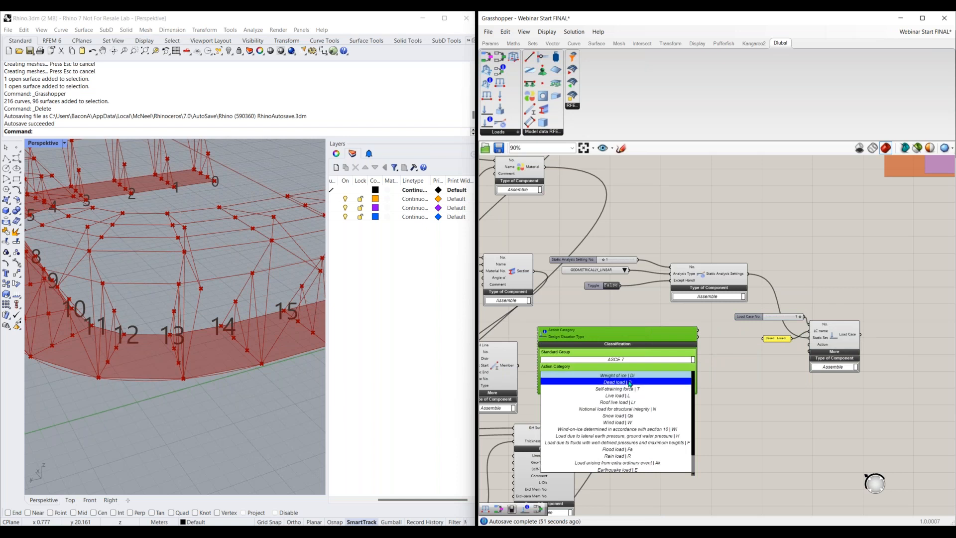
{"action": "left_click", "coordinate": [630, 382]}
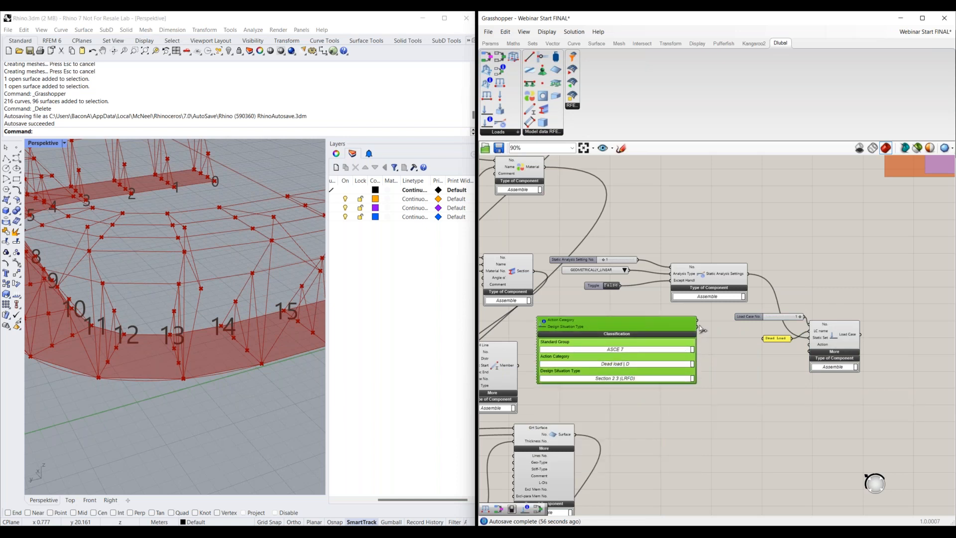
{"action": "left_click_drag", "start_coordinate": [797, 343], "coordinate": [807, 344]}
Step: Expand the load case's additional inputs and add a Boolean toggle set to True for SW active
{"action": "scroll", "coordinate": [714, 349], "scroll_direction": "right", "scroll_amount": 3}
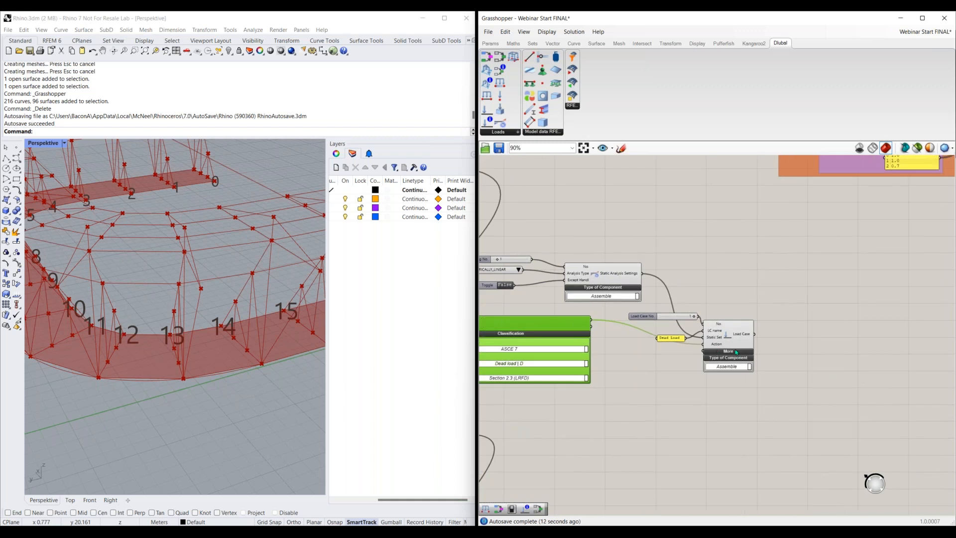
{"action": "scroll", "coordinate": [737, 350], "scroll_direction": "up", "scroll_amount": 3}
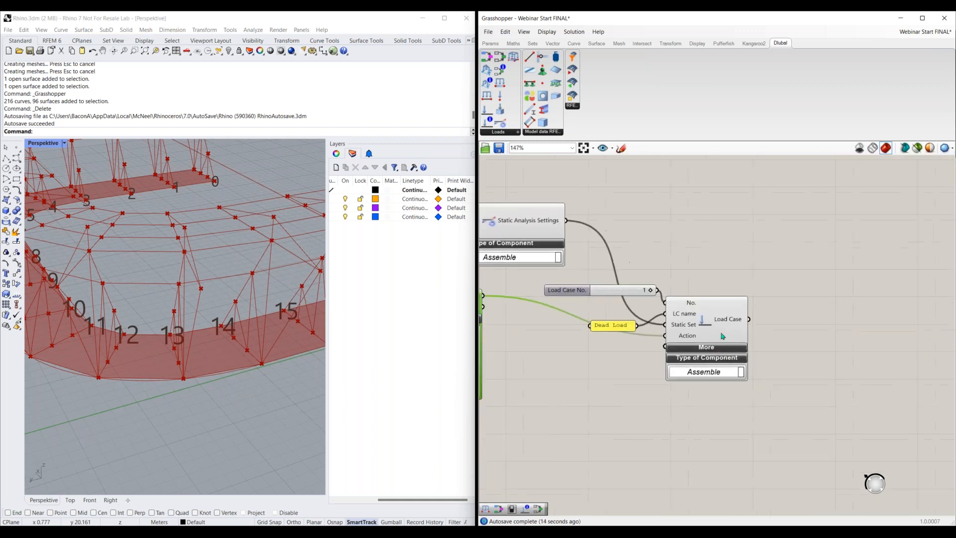
{"action": "left_click", "coordinate": [741, 335]}
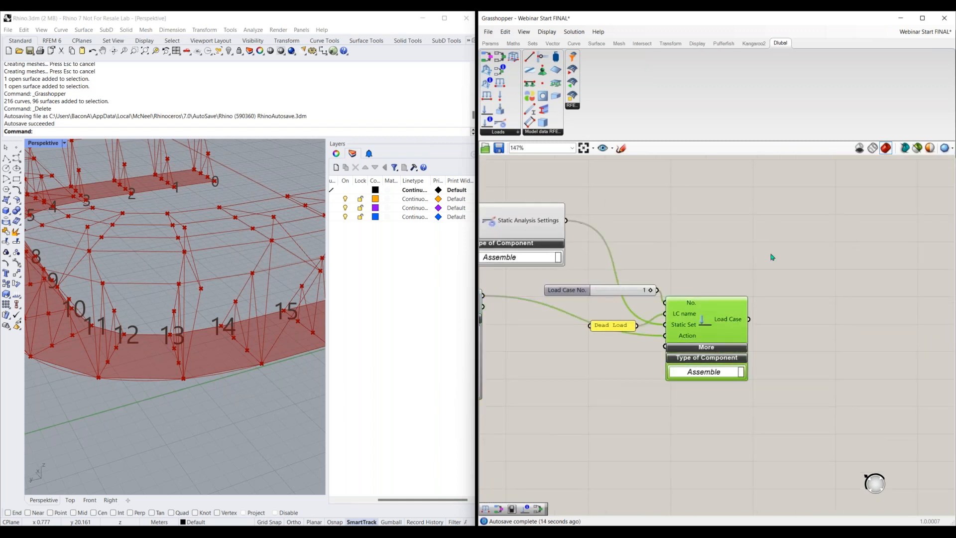
{"action": "left_click", "coordinate": [718, 349]}
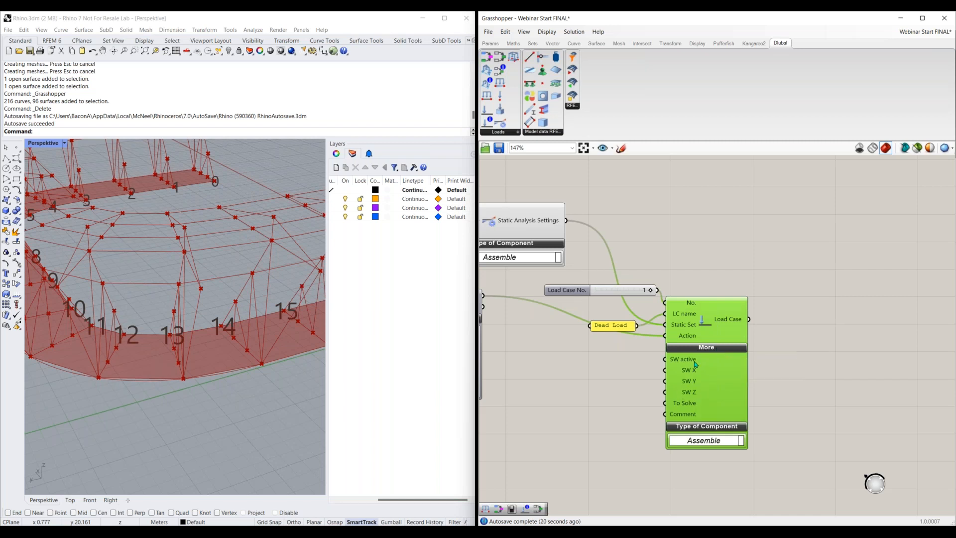
{"action": "left_click", "coordinate": [610, 360]}
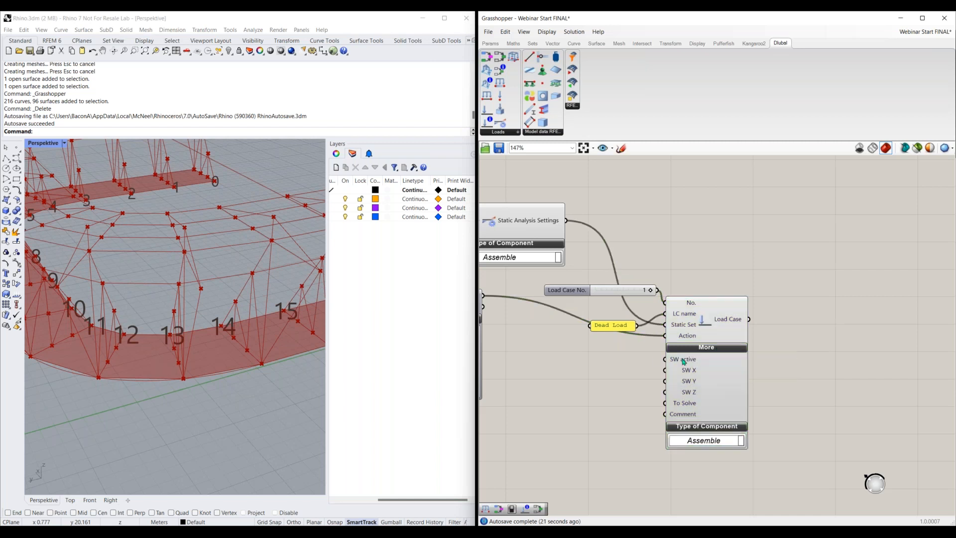
{"action": "double_click", "coordinate": [612, 362]}
{"action": "type", "text": "bool"}
{"action": "key", "text": "Return"}
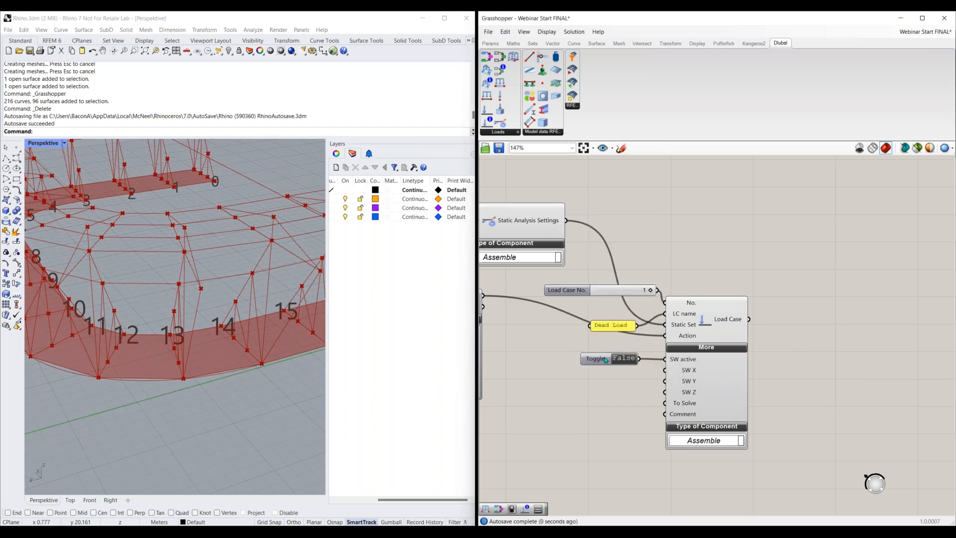
{"action": "left_click_drag", "start_coordinate": [606, 360], "coordinate": [590, 361]}
{"action": "double_click", "coordinate": [613, 362]}
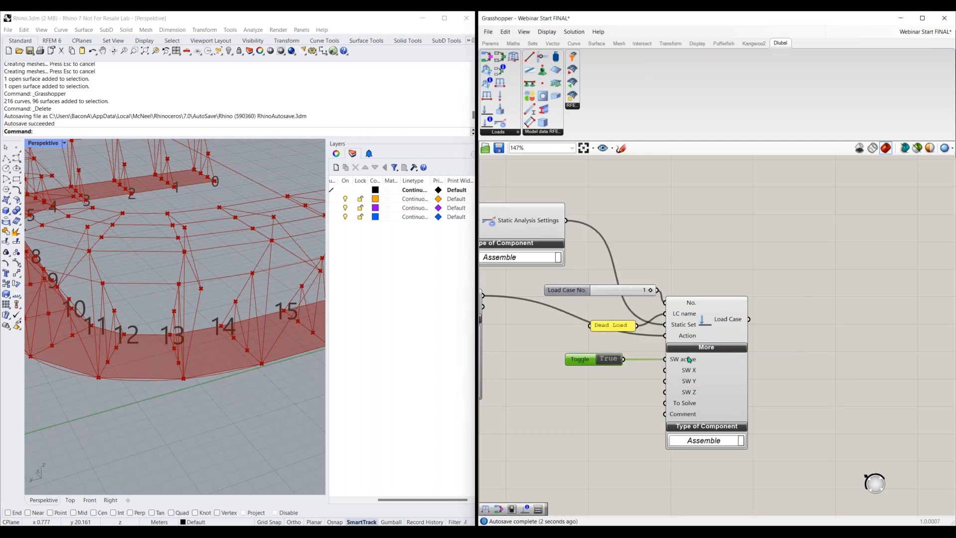
{"action": "mouse_move", "coordinate": [686, 366]}
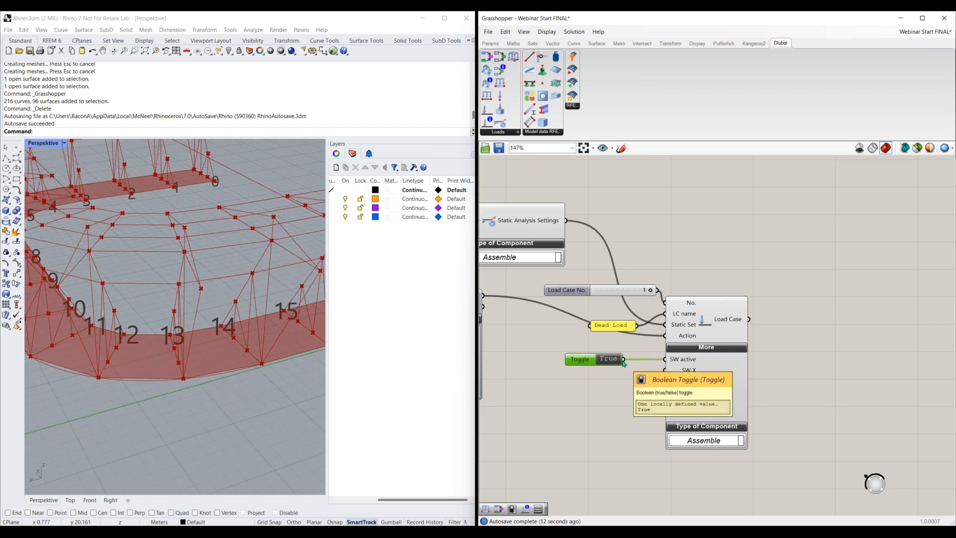
Step: Duplicate the Dead Load load case with its inputs and Classification component below the original
{"action": "scroll", "coordinate": [623, 362], "scroll_direction": "down", "scroll_amount": 2}
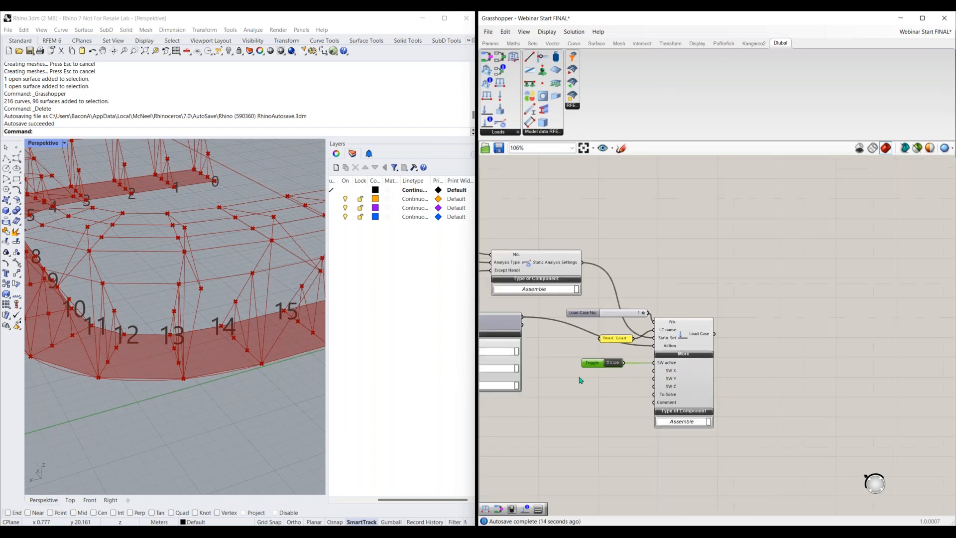
{"action": "left_click", "coordinate": [518, 326]}
{"action": "scroll", "coordinate": [757, 293], "scroll_direction": "down", "scroll_amount": 3}
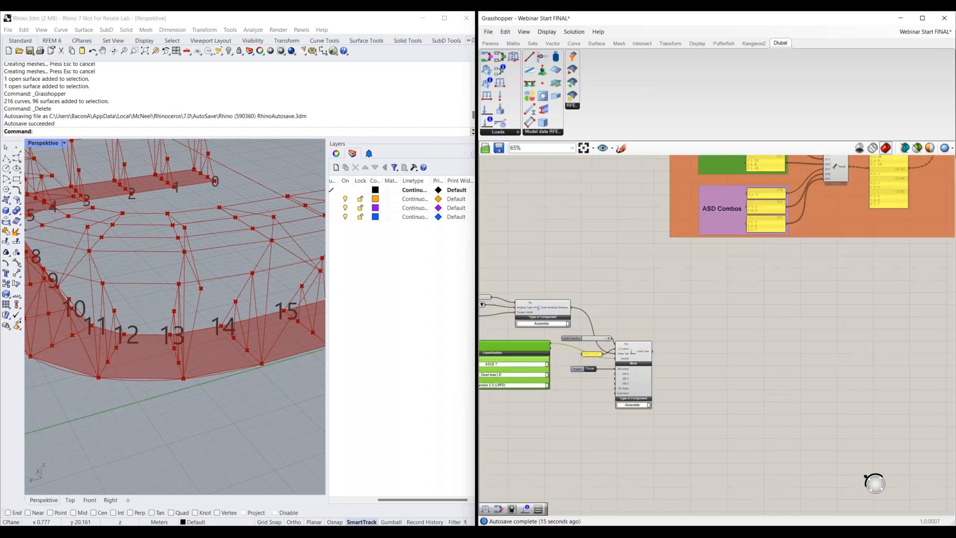
{"action": "left_click_drag", "start_coordinate": [752, 285], "coordinate": [559, 368]}
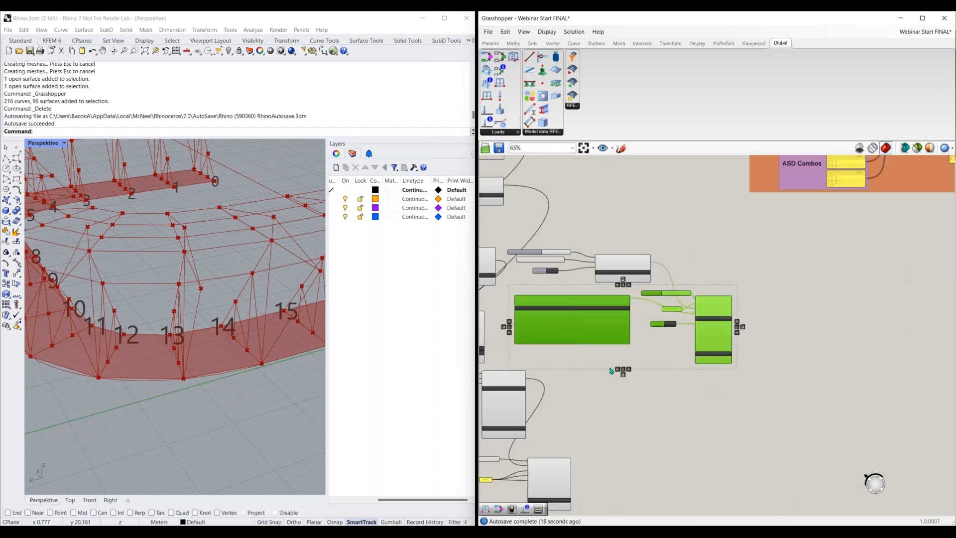
{"action": "left_click_drag", "start_coordinate": [606, 331], "coordinate": [679, 424], "text": "alt"}
Step: Reposition the Static Analysis Settings and original Dead Load group above the duplicated load case and align the copied components beneath
{"action": "left_click_drag", "start_coordinate": [786, 262], "coordinate": [779, 290]}
{"action": "left_click_drag", "start_coordinate": [771, 237], "coordinate": [653, 320]}
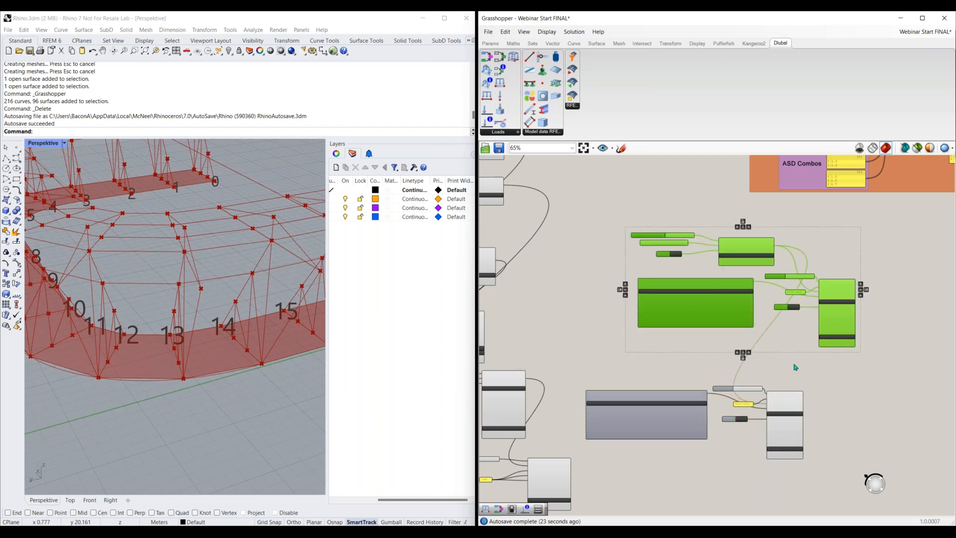
{"action": "right_click_drag", "start_coordinate": [691, 420], "coordinate": [607, 361]}
{"action": "left_click_drag", "start_coordinate": [596, 360], "coordinate": [652, 344]}
{"action": "left_click", "coordinate": [729, 348]}
Step: Replace the duplicated load case's number slider with a new one set to 2, connected to its No. input
{"action": "scroll", "coordinate": [728, 349], "scroll_direction": "up", "scroll_amount": 3}
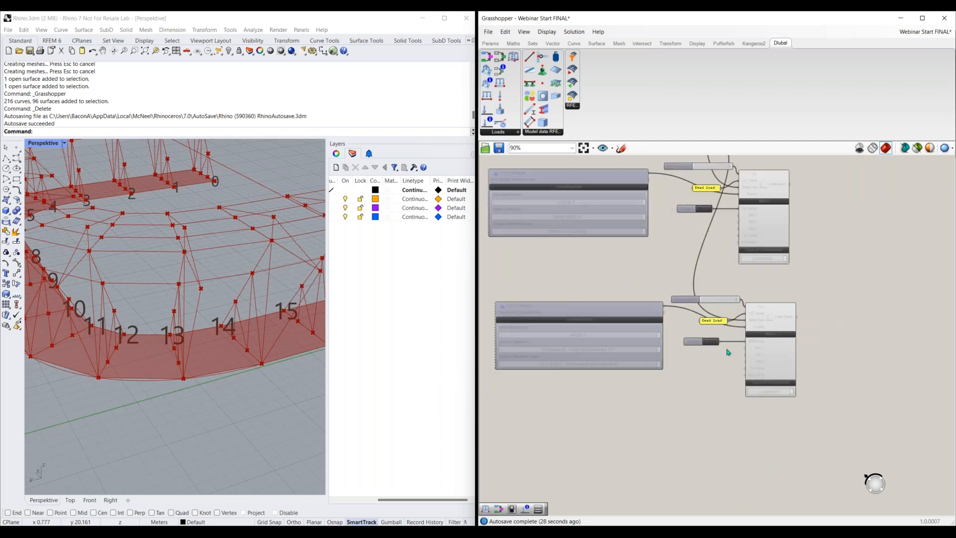
{"action": "left_click", "coordinate": [681, 293]}
{"action": "key", "text": "Delete"}
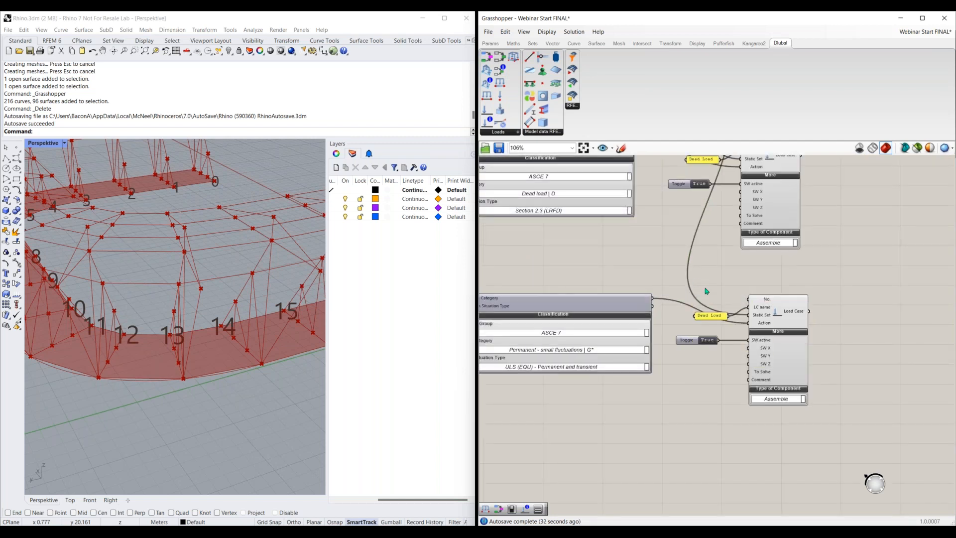
{"action": "double_click", "coordinate": [706, 291]}
{"action": "type", "text": "2"}
{"action": "key", "text": "Return"}
{"action": "left_click_drag", "start_coordinate": [749, 299], "coordinate": [737, 287]}
Step: Rename the second load case to Live Load and set its SW active toggle to False
{"action": "double_click", "coordinate": [709, 316]}
{"action": "type", "text": "Livl"}
{"action": "type", "text": " Load"}
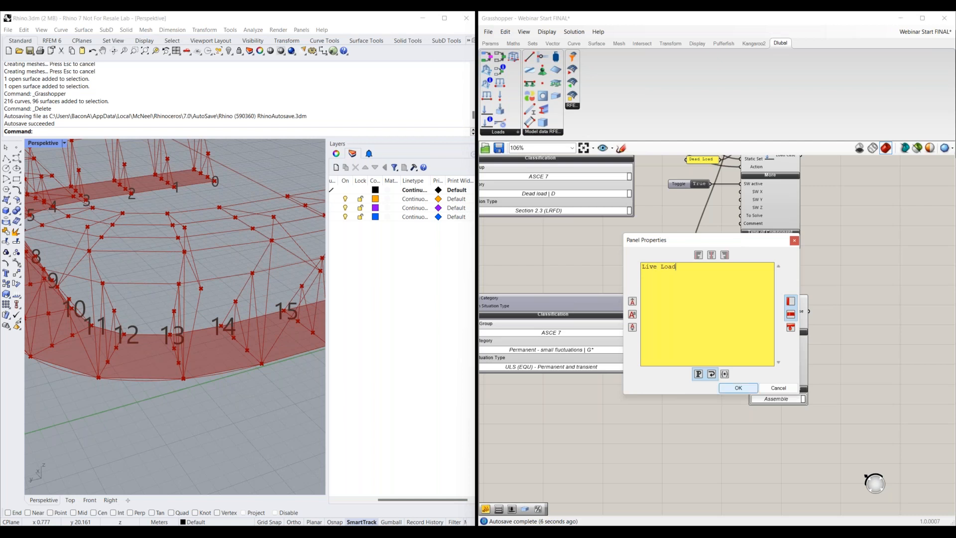
{"action": "left_click", "coordinate": [738, 388]}
{"action": "left_click_drag", "start_coordinate": [719, 340], "coordinate": [741, 341]}
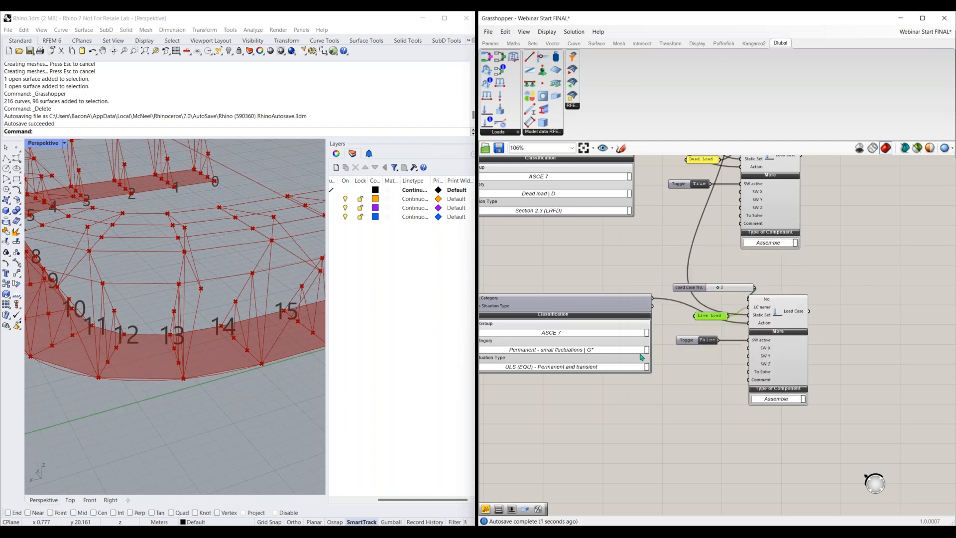
Step: Set the copied Classification component's Standard Group to ASCE 7 and its Action Category to Live load | L
{"action": "right_click_drag", "start_coordinate": [604, 344], "coordinate": [632, 333]}
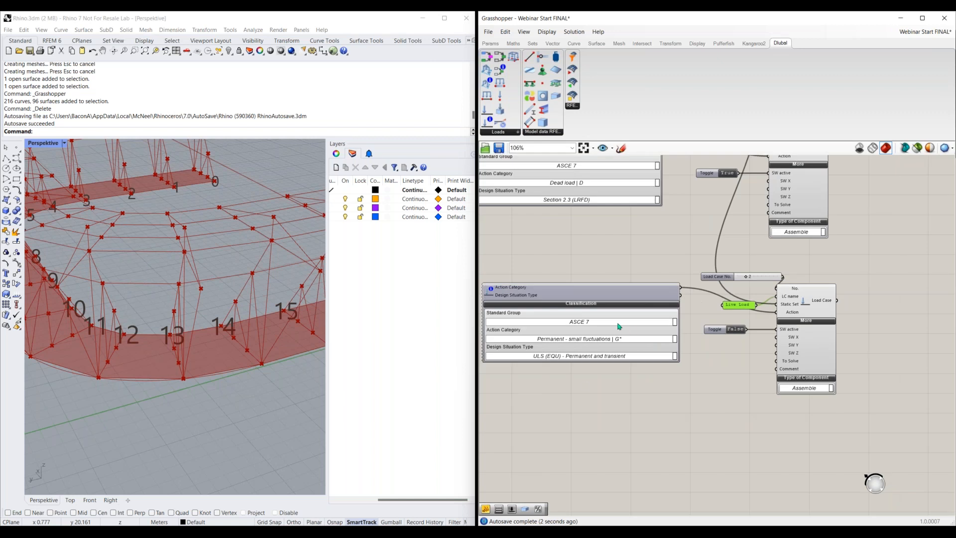
{"action": "left_click", "coordinate": [586, 387]}
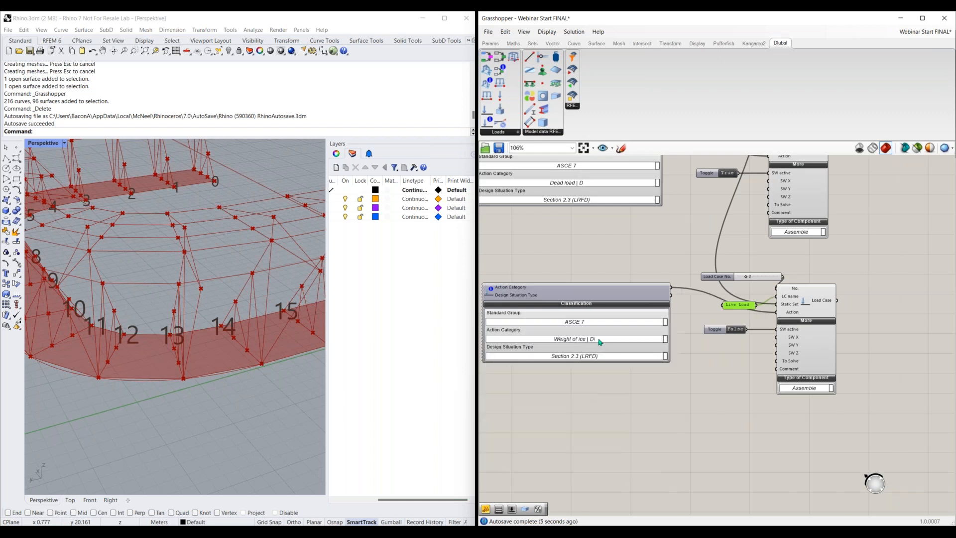
{"action": "left_click", "coordinate": [600, 343]}
{"action": "left_click", "coordinate": [662, 384]}
{"action": "scroll", "coordinate": [662, 385], "scroll_direction": "down", "scroll_amount": 1}
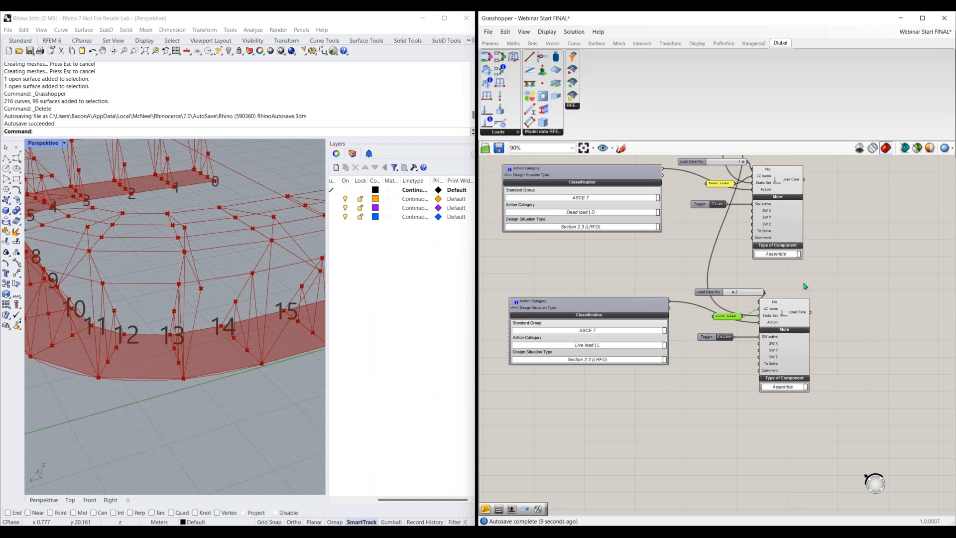
{"action": "right_click_drag", "start_coordinate": [805, 286], "coordinate": [788, 297]}
Step: Place another Dlubal loads component in the free canvas area beside the Dead Load and Live Load load cases
{"action": "mouse_move", "coordinate": [746, 368]}
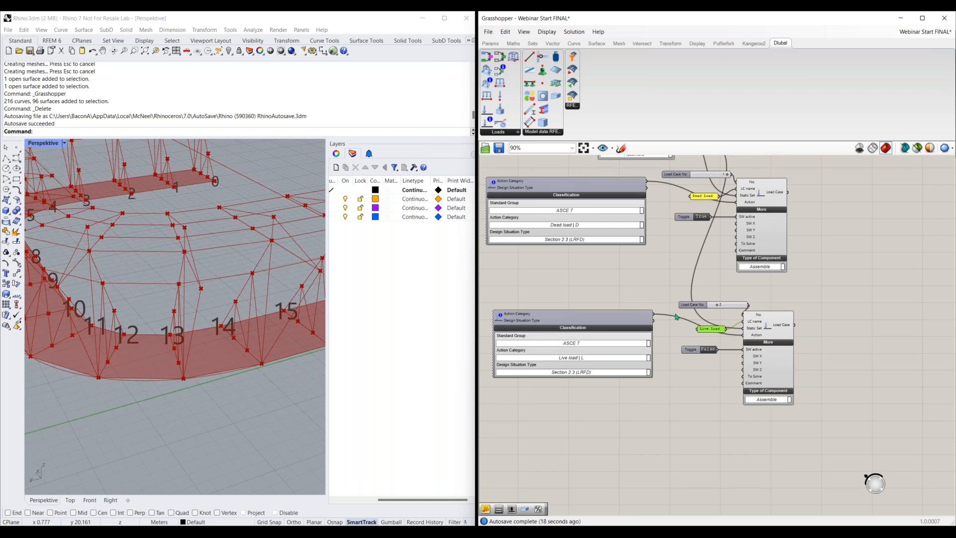
{"action": "right_click_drag", "start_coordinate": [727, 348], "coordinate": [585, 396]}
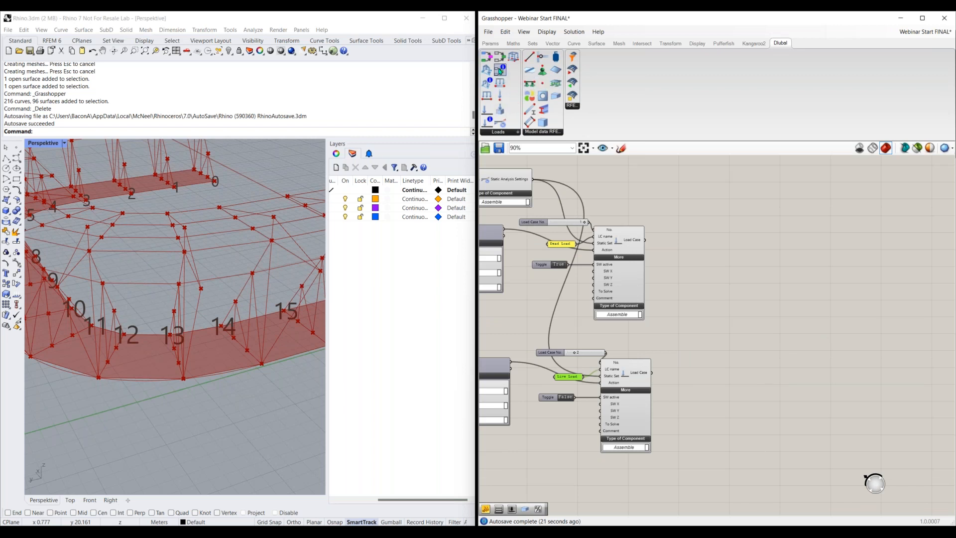
{"action": "left_click_drag", "start_coordinate": [500, 56], "coordinate": [791, 329]}
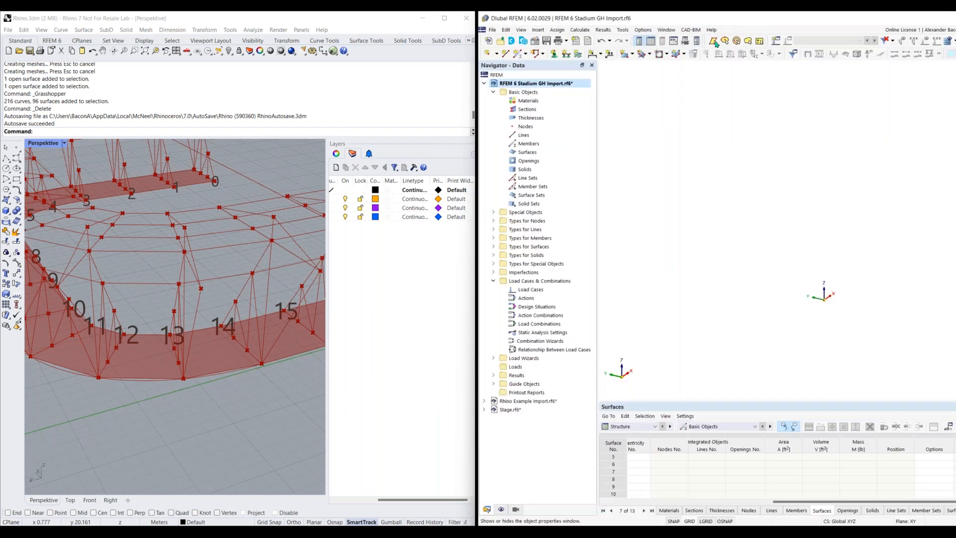
Step: Switch to RFEM and examine the design situation and load combination settings under Load Cases & Combinations
{"action": "left_click", "coordinate": [778, 43]}
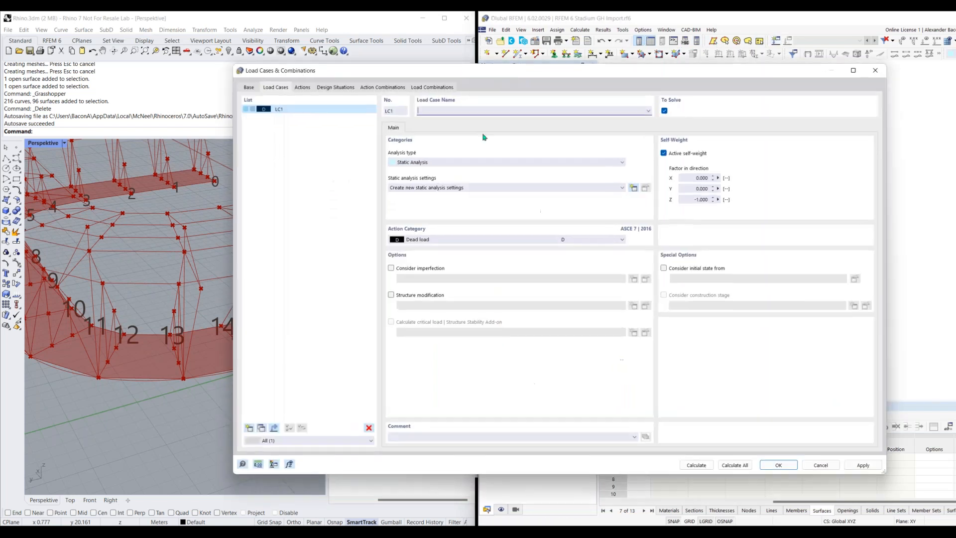
{"action": "left_click", "coordinate": [419, 87]}
{"action": "left_click", "coordinate": [346, 88]}
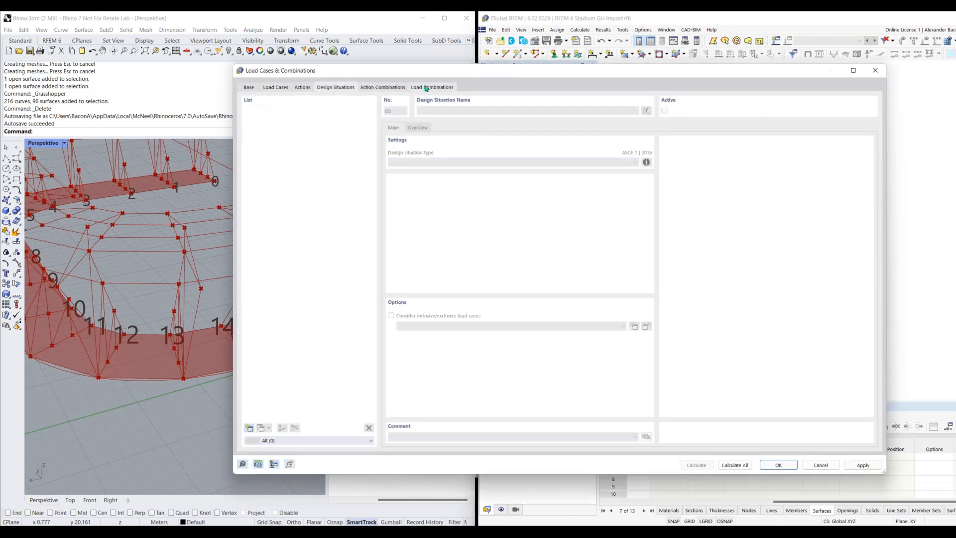
Step: Add two design situations in RFEM, one of type Section 2.3 (LRFD), 1. to 5. and one of type Section 2.4 (ASD), 1
{"action": "left_click", "coordinate": [249, 427]}
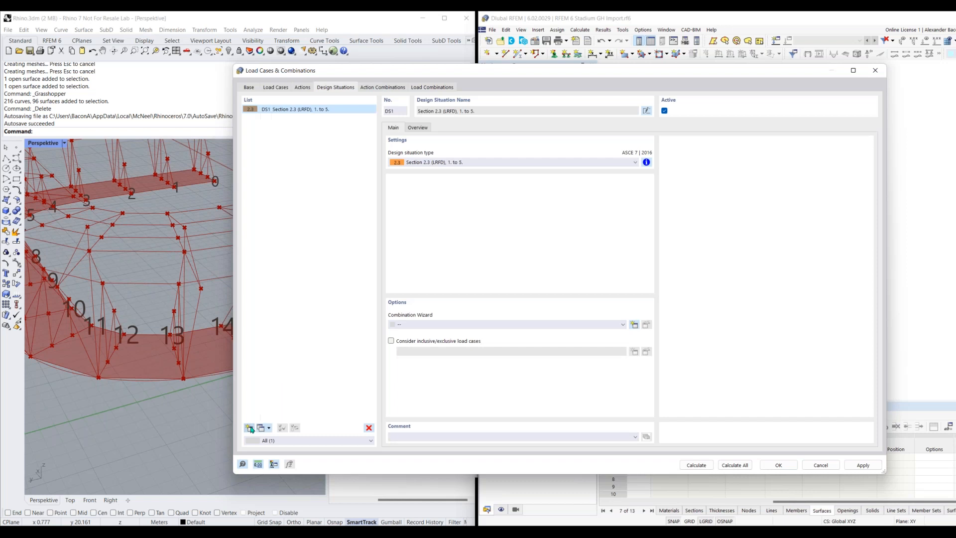
{"action": "left_click", "coordinate": [252, 429]}
{"action": "left_click", "coordinate": [458, 163]}
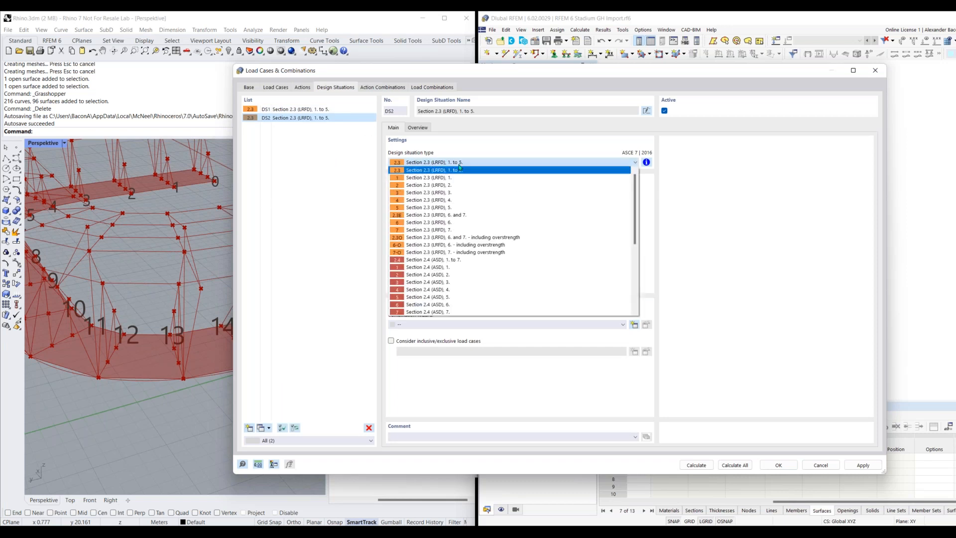
{"action": "left_click", "coordinate": [474, 267]}
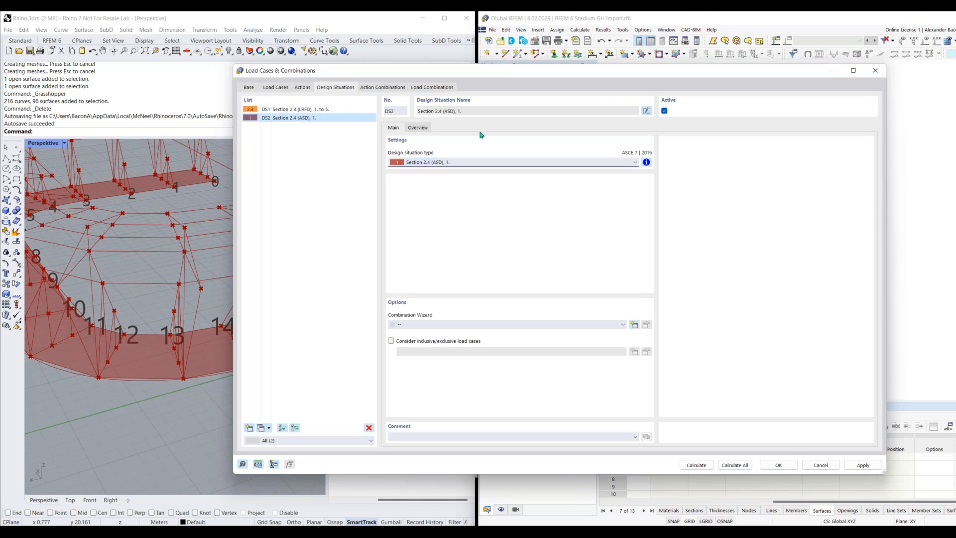
{"action": "left_click", "coordinate": [299, 111]}
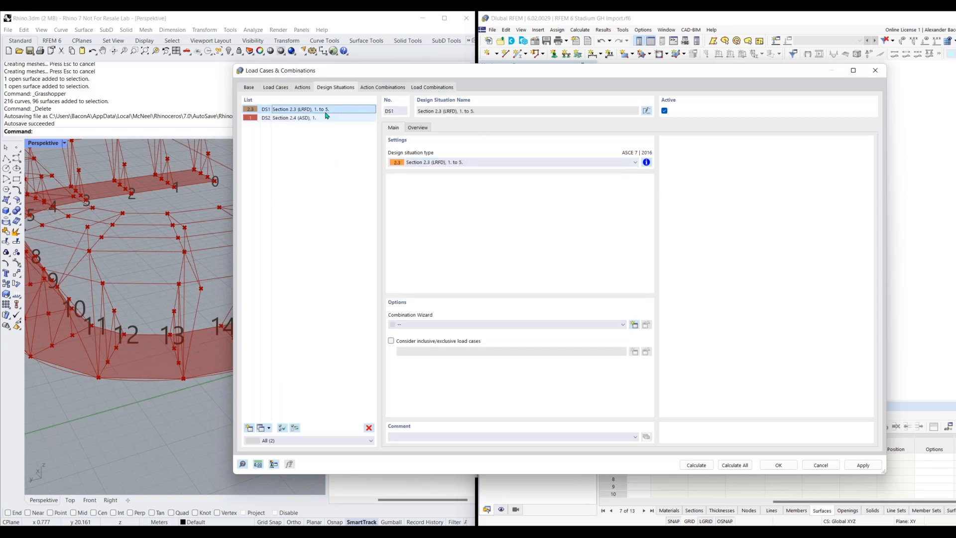
Step: Add a load combination CO1 assigned to design situation DS1 - Section 2.3 (LRFD), 1. to 5
{"action": "left_click", "coordinate": [445, 87]}
{"action": "left_click", "coordinate": [249, 428]}
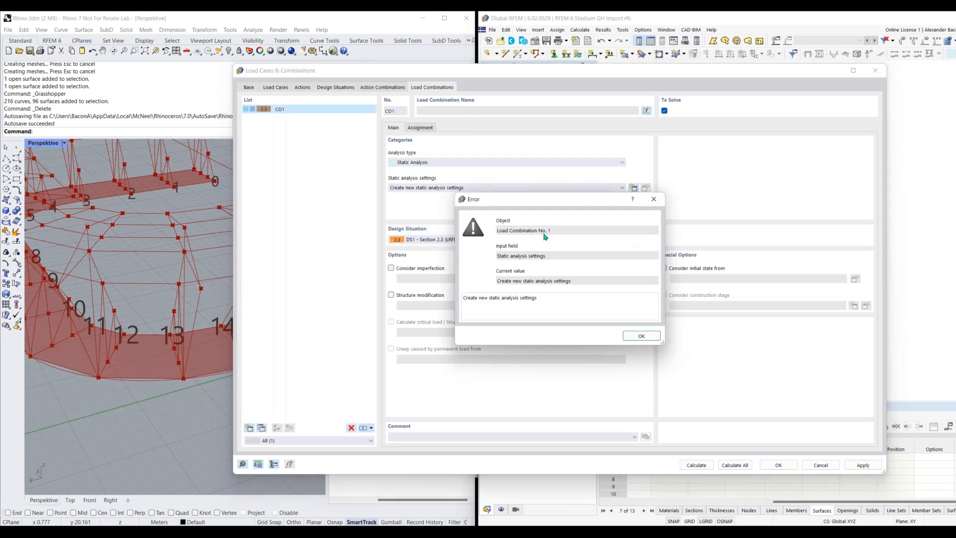
{"action": "left_click", "coordinate": [642, 336]}
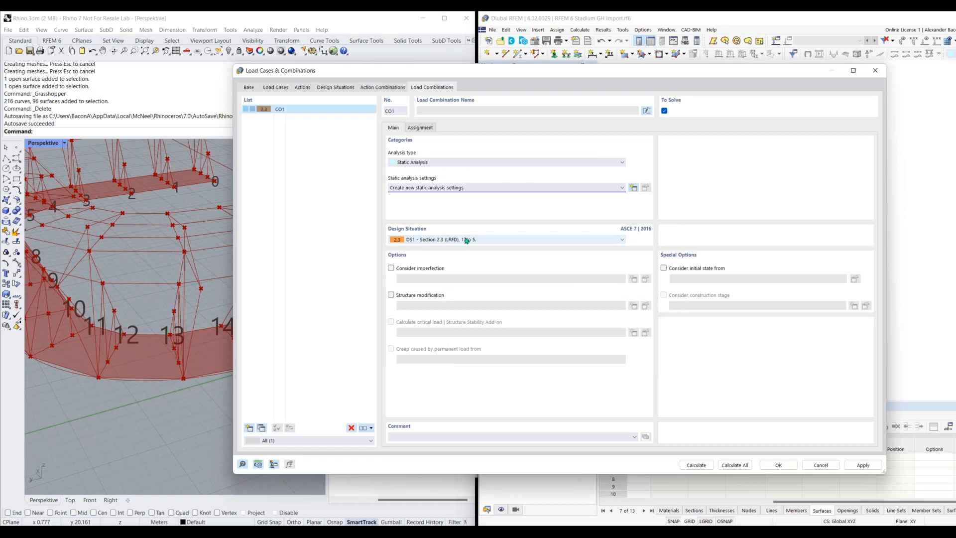
{"action": "left_click", "coordinate": [469, 241]}
{"action": "left_click", "coordinate": [471, 231]}
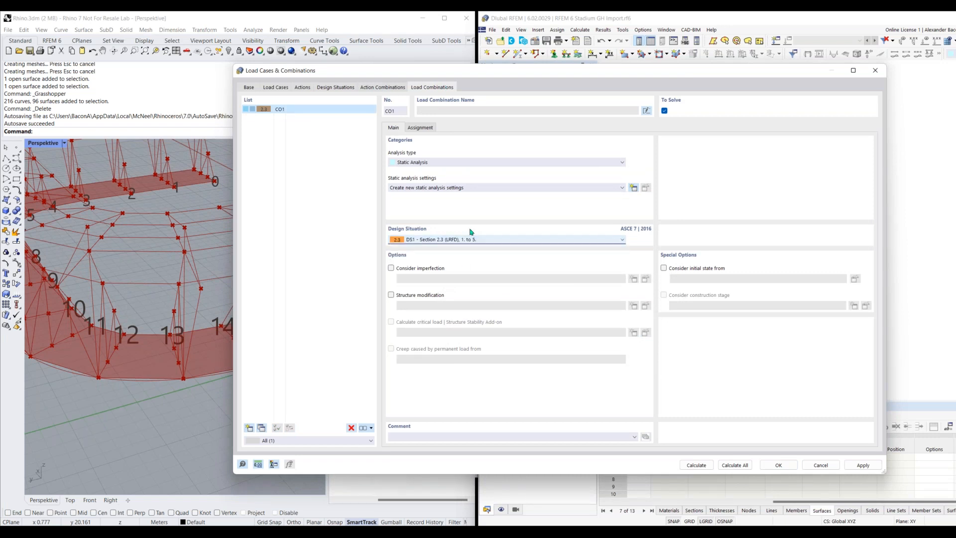
Step: Create Second-order (P-Δ) Newton-Raphson static analysis settings for load combination CO1, and close Load Cases & Combinations to return to Grasshopper
{"action": "left_click", "coordinate": [456, 189]}
{"action": "left_click", "coordinate": [534, 179]}
{"action": "left_click", "coordinate": [527, 194]}
{"action": "left_click", "coordinate": [769, 425]}
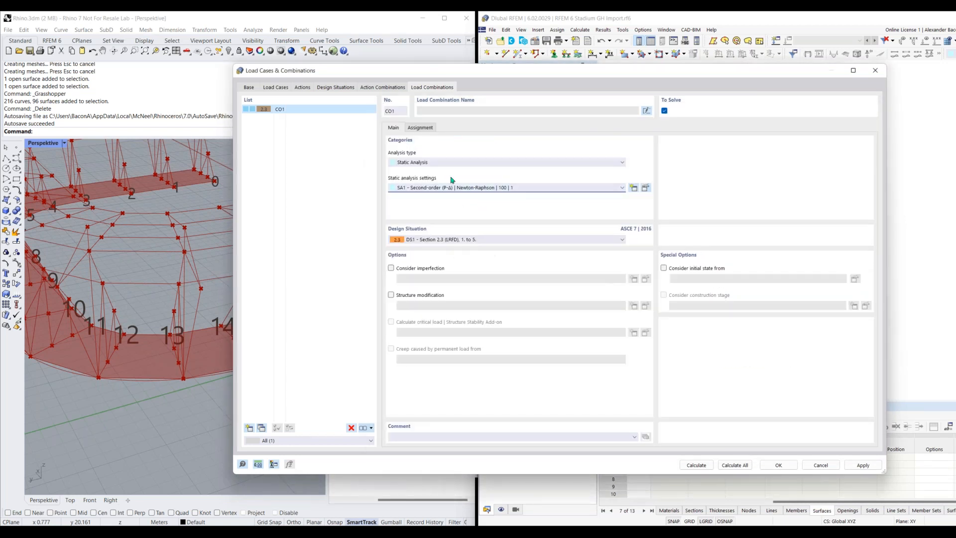
{"action": "left_click", "coordinate": [875, 72]}
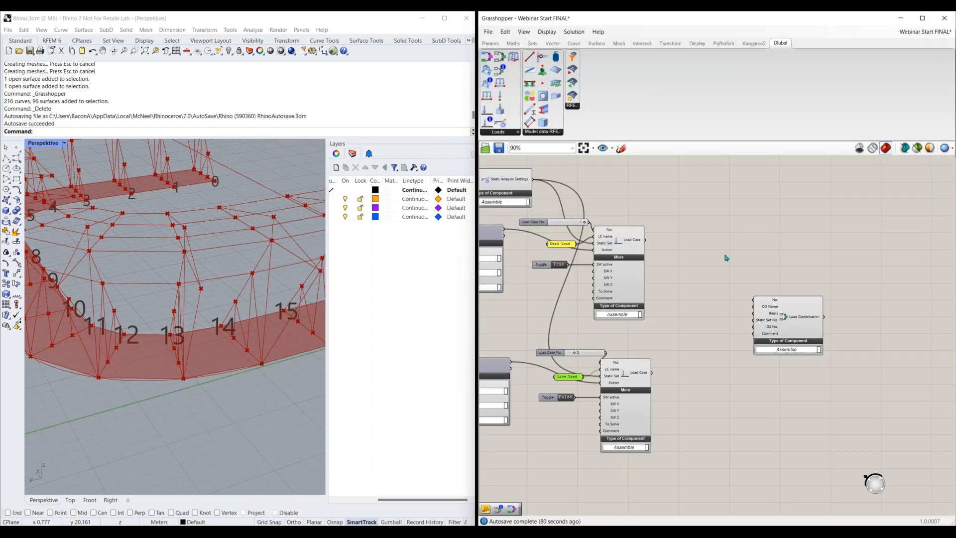
Step: Place a Design Situation component above the Load Combination component and connect an object number slider of 1 to its No. input
{"action": "mouse_move", "coordinate": [726, 258]}
{"action": "right_mouse_down"}
{"action": "mouse_move", "coordinate": [732, 271]}
{"action": "mouse_move", "coordinate": [751, 256]}
{"action": "mouse_move", "coordinate": [730, 263]}
{"action": "right_mouse_up"}
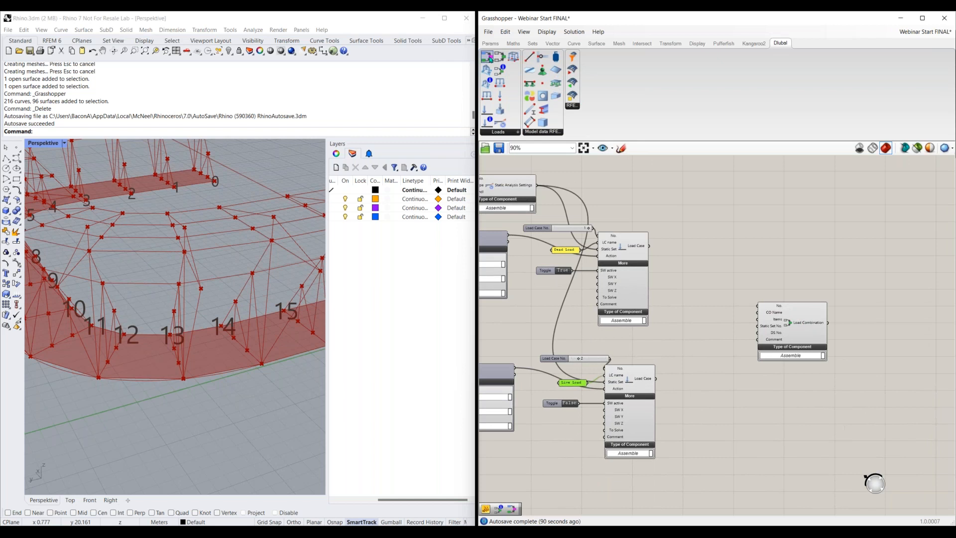
{"action": "left_click_drag", "start_coordinate": [490, 58], "coordinate": [772, 217]}
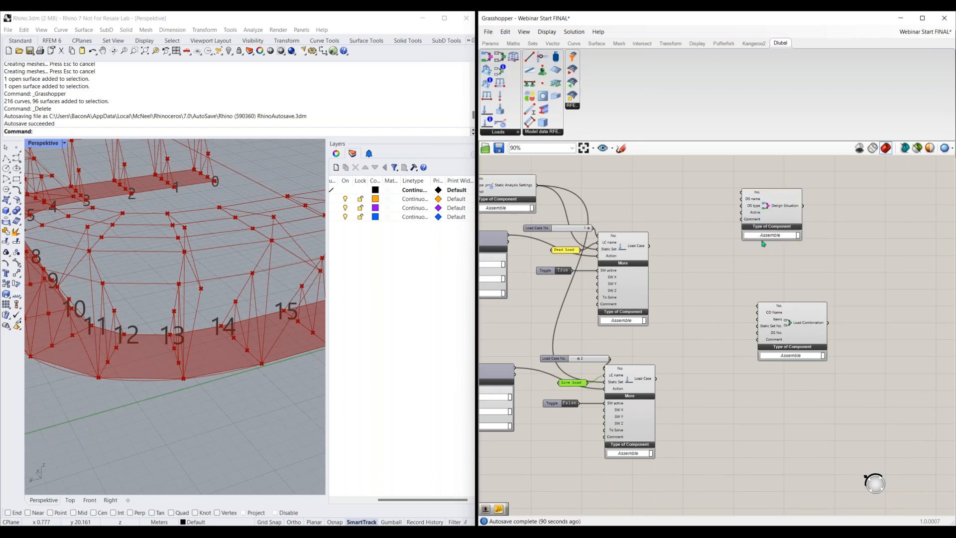
{"action": "scroll", "coordinate": [778, 215], "scroll_direction": "up", "scroll_amount": 4}
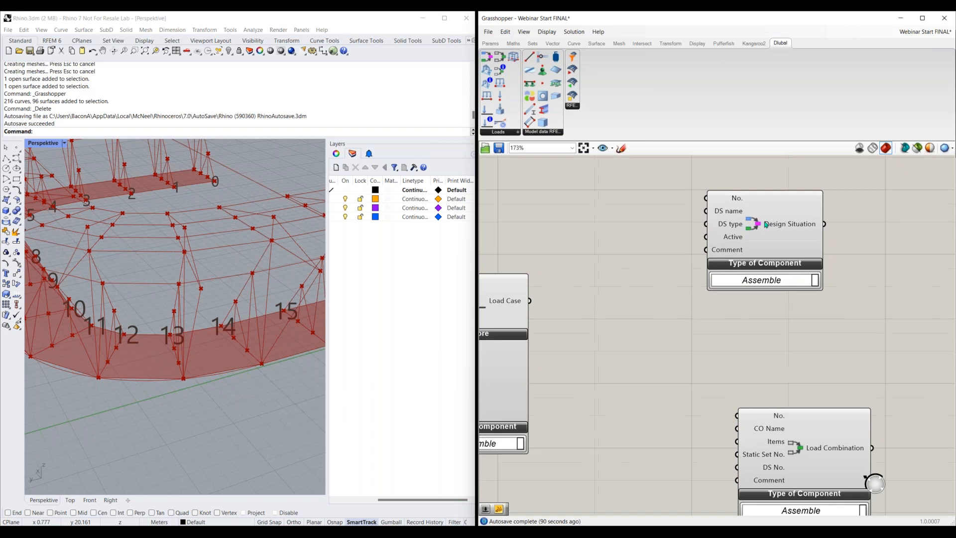
{"action": "double_click", "coordinate": [636, 188]}
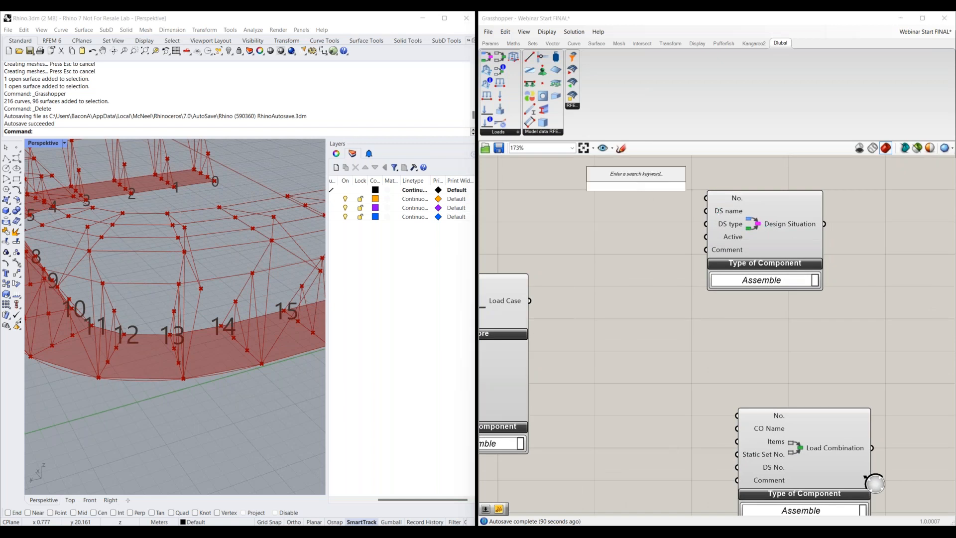
{"action": "type", "text": "slider"}
{"action": "left_click", "coordinate": [667, 192]}
{"action": "left_click_drag", "start_coordinate": [670, 187], "coordinate": [705, 198]}
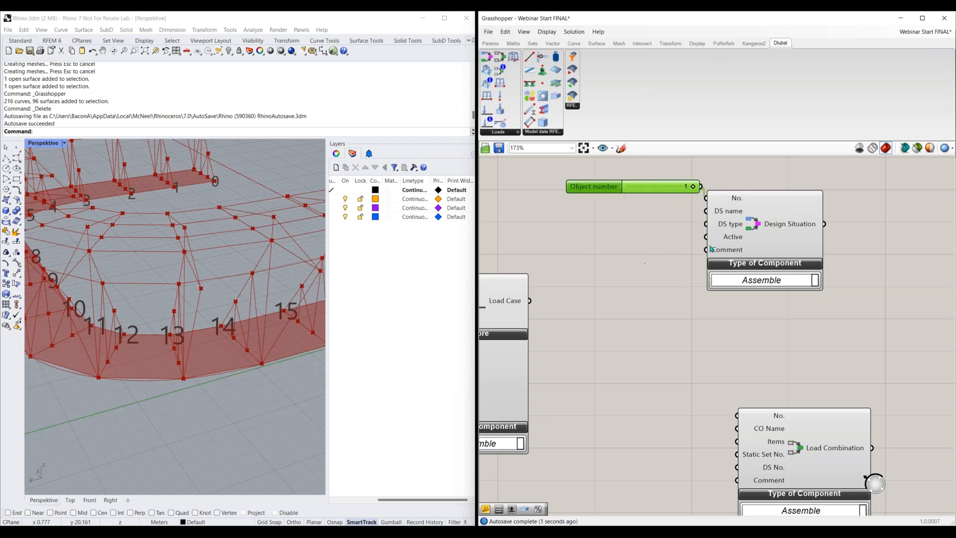
Step: Add a panel containing LRFD, connect it to the Design Situation's DS name input and align it beside that input
{"action": "double_click", "coordinate": [640, 219]}
{"action": "type", "text": "LRFD"}
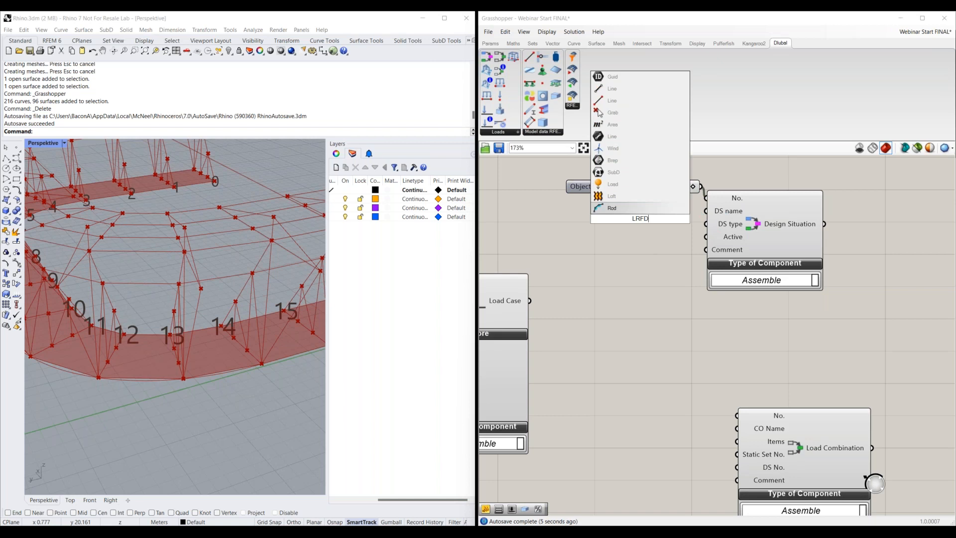
{"action": "key", "text": "BackSpace"}
{"action": "key", "text": "BackSpace"}
{"action": "key", "text": "BackSpace"}
{"action": "key", "text": "BackSpace"}
{"action": "type", "text": "\"LRFD"}
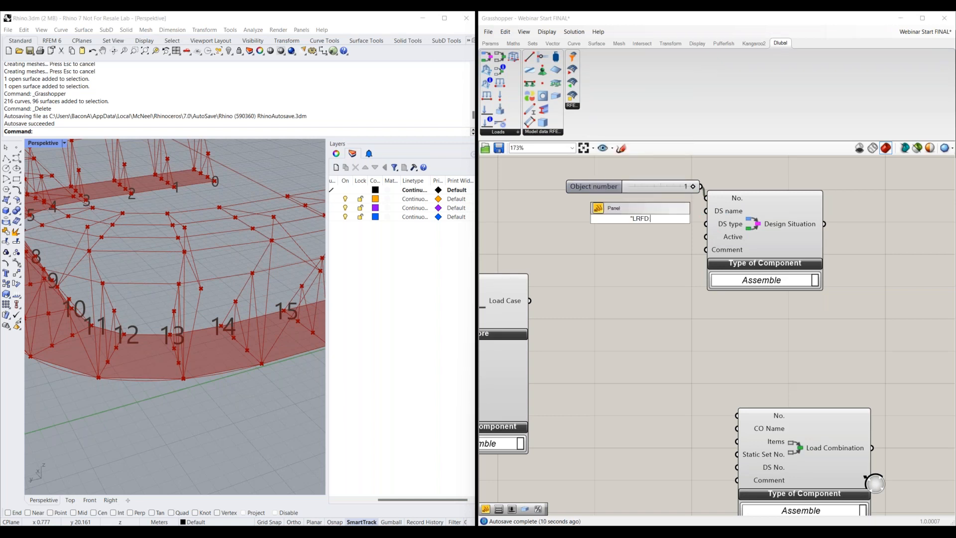
{"action": "key", "text": "Return"}
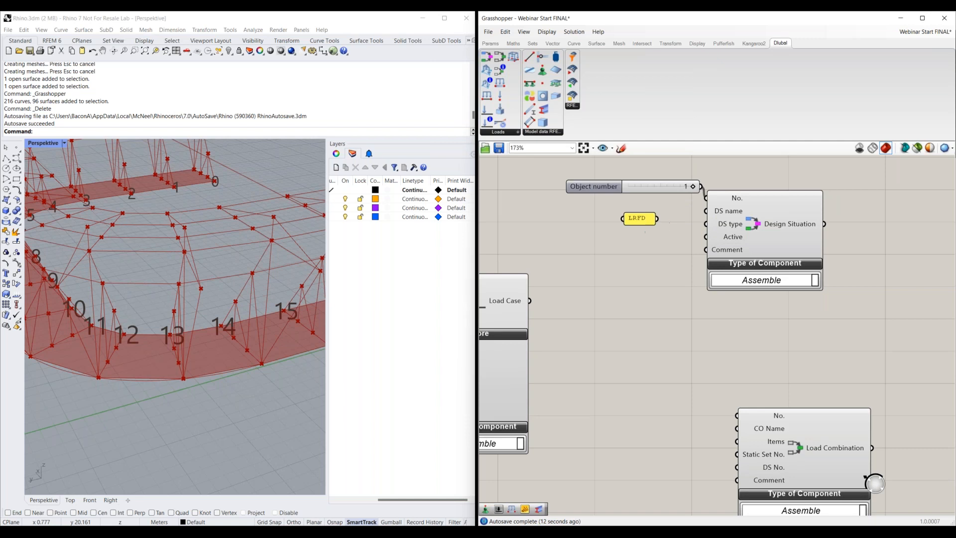
{"action": "left_click_drag", "start_coordinate": [658, 218], "coordinate": [706, 211]}
{"action": "left_click_drag", "start_coordinate": [633, 215], "coordinate": [621, 208]}
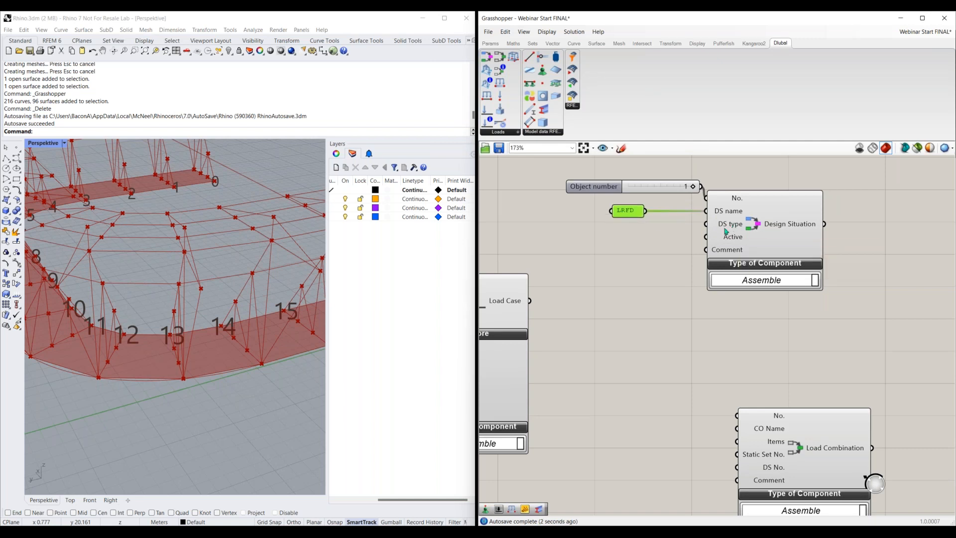
Step: Place a Load Case Classification component in the free area near the Design Situation component and expand its Classification options
{"action": "scroll", "coordinate": [667, 267], "scroll_direction": "down", "scroll_amount": 2}
{"action": "right_click_drag", "start_coordinate": [667, 267], "coordinate": [693, 264]}
{"action": "right_click_drag", "start_coordinate": [626, 316], "coordinate": [597, 356]}
{"action": "left_click", "coordinate": [782, 274]}
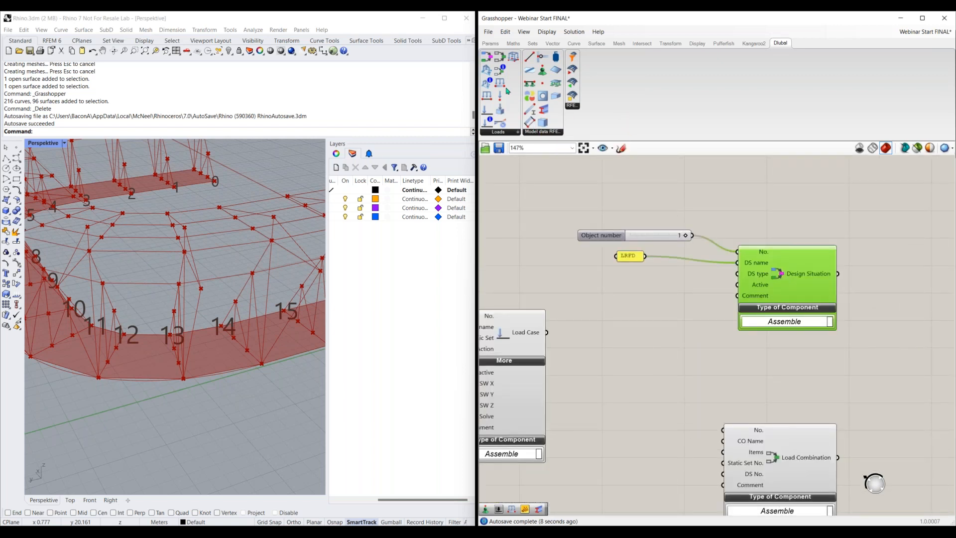
{"action": "left_click_drag", "start_coordinate": [488, 126], "coordinate": [567, 193]}
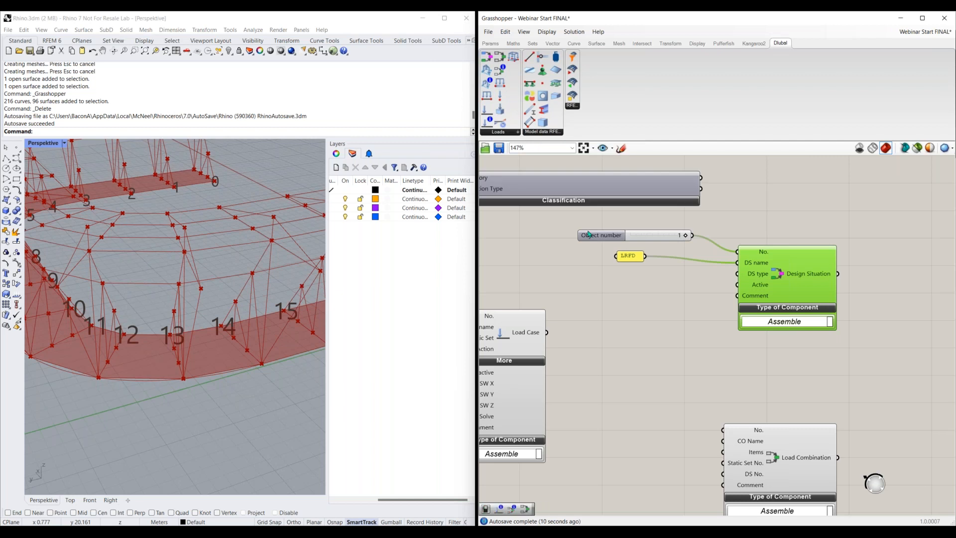
{"action": "scroll", "coordinate": [591, 236], "scroll_direction": "down", "scroll_amount": 1}
{"action": "right_click_drag", "start_coordinate": [618, 228], "coordinate": [663, 231]}
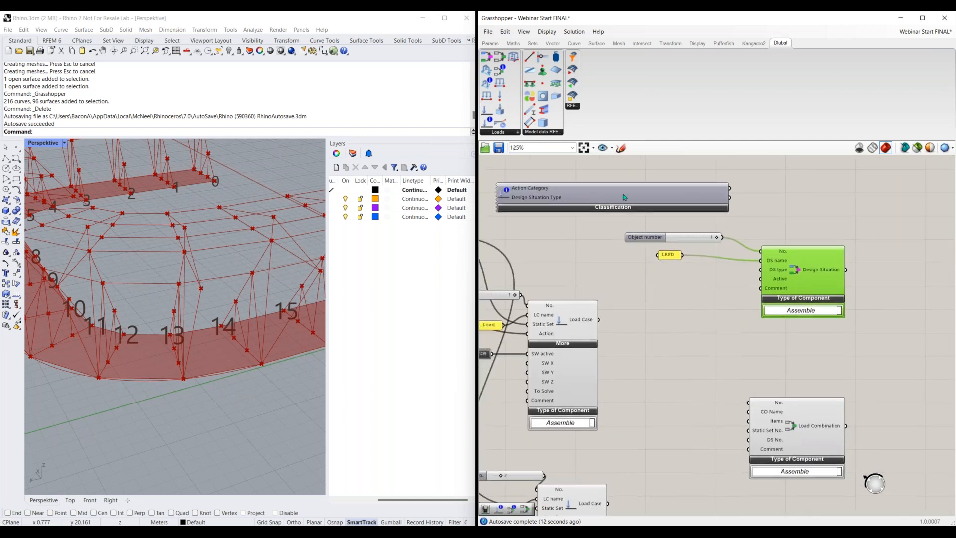
{"action": "left_click_drag", "start_coordinate": [625, 195], "coordinate": [637, 187]}
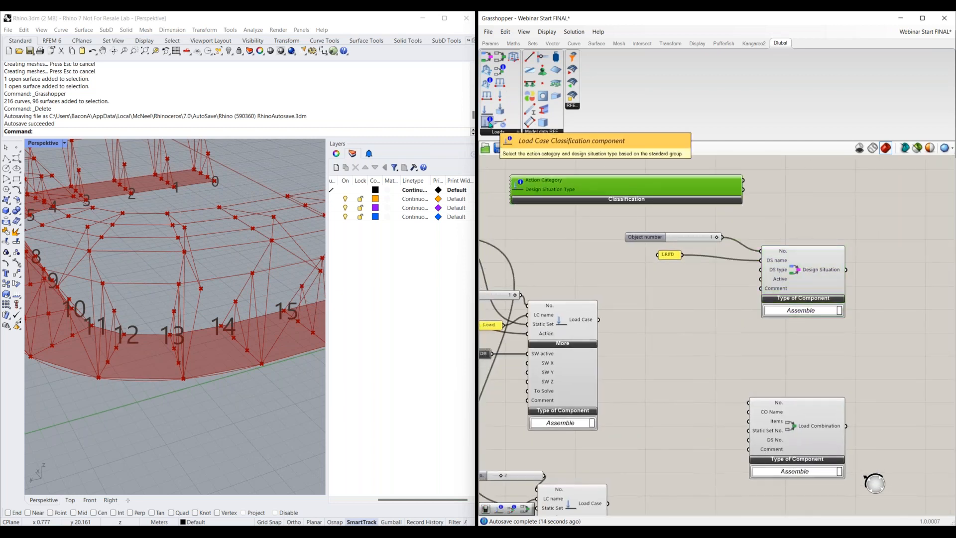
{"action": "left_click", "coordinate": [641, 197]}
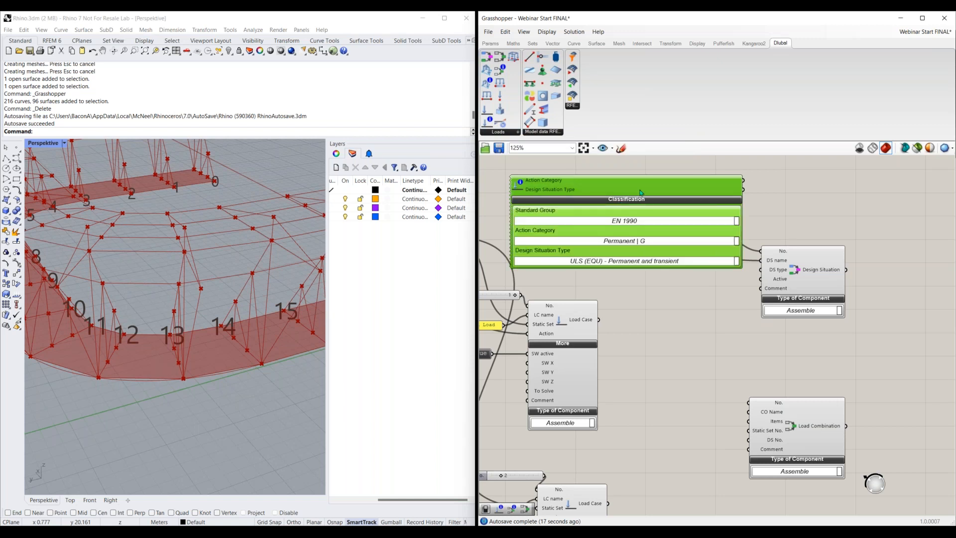
Step: Set the new Classification component's Standard Group to ASCE 7, with Section 2.3 (LRFD) as the Design Situation Type
{"action": "left_click", "coordinate": [646, 222]}
{"action": "left_click", "coordinate": [652, 305]}
{"action": "right_click", "coordinate": [652, 306]}
{"action": "left_click", "coordinate": [653, 301]}
{"action": "scroll", "coordinate": [643, 299], "scroll_direction": "down", "scroll_amount": 1}
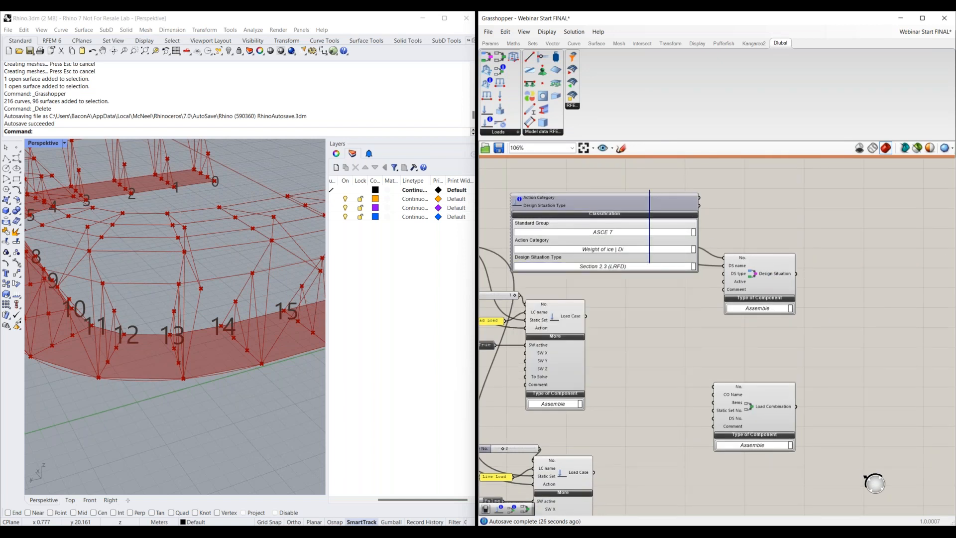
Step: Move the Design Situation component with its slider and panel clear of the Classification, and wire the Design Situation Type output to DS type
{"action": "left_click_drag", "start_coordinate": [645, 272], "coordinate": [632, 387]}
{"action": "left_click_drag", "start_coordinate": [796, 224], "coordinate": [647, 299]}
{"action": "left_click_drag", "start_coordinate": [750, 269], "coordinate": [862, 272]}
{"action": "left_click_drag", "start_coordinate": [677, 321], "coordinate": [835, 274]}
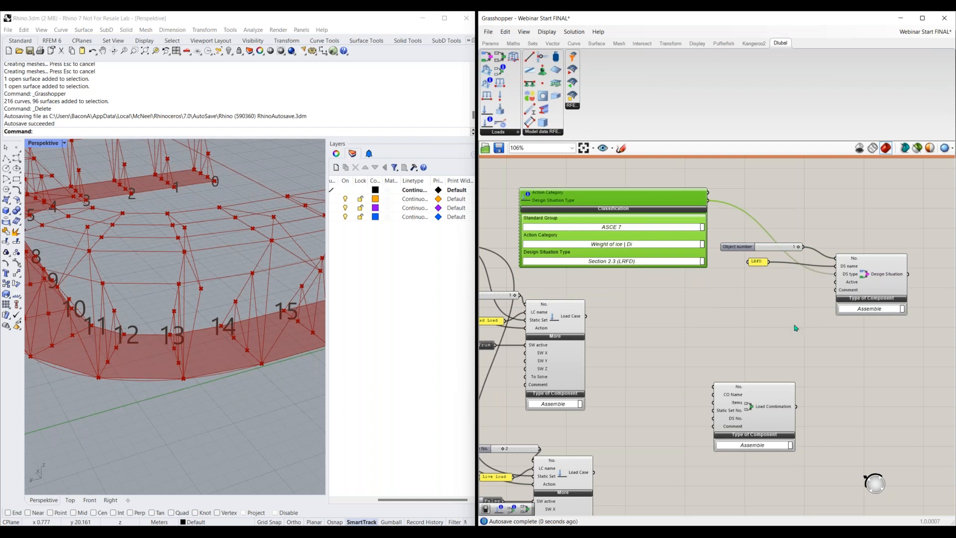
Step: Connect the Design Situation output to the Load Combination's DS No. input and move the Load Combination component beyond the Design Situation
{"action": "right_click_drag", "start_coordinate": [776, 263], "coordinate": [690, 252]}
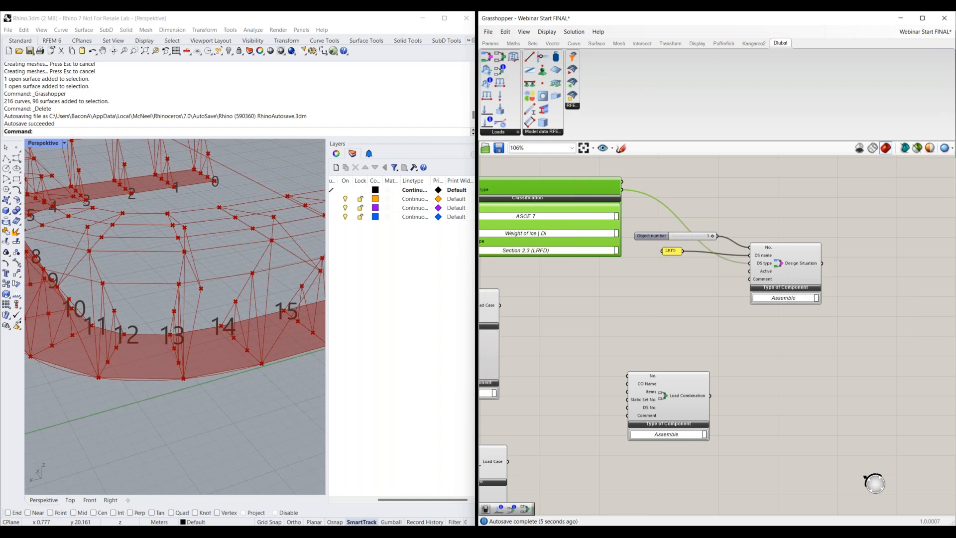
{"action": "left_click_drag", "start_coordinate": [822, 263], "coordinate": [628, 410]}
{"action": "left_click_drag", "start_coordinate": [697, 398], "coordinate": [906, 370]}
{"action": "right_click_drag", "start_coordinate": [870, 371], "coordinate": [762, 349]}
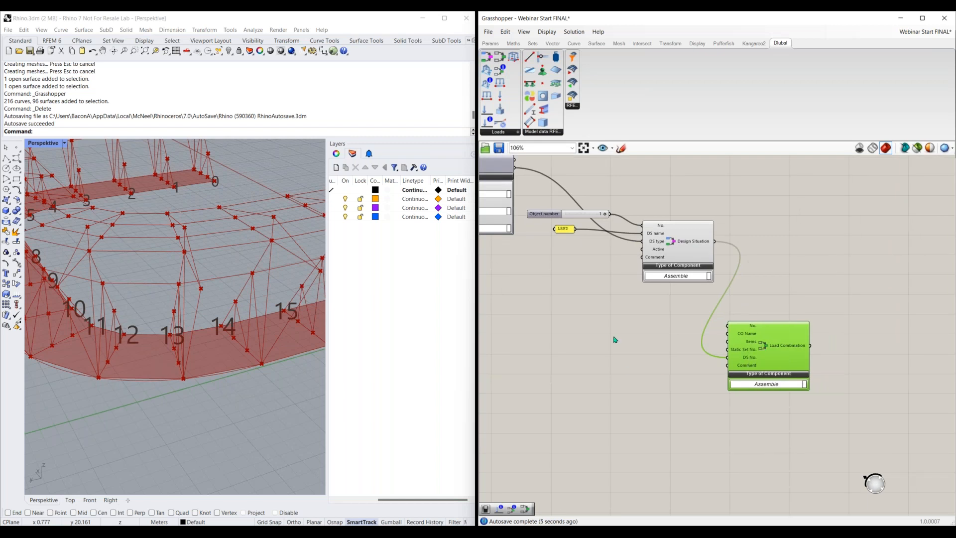
Step: Copy the Static Analysis Settings component with its number slider, analysis type list and toggle, and paste the group above the Design Situation
{"action": "scroll", "coordinate": [781, 346], "scroll_direction": "down", "scroll_amount": 3}
{"action": "scroll", "coordinate": [513, 261], "scroll_direction": "up", "scroll_amount": 1}
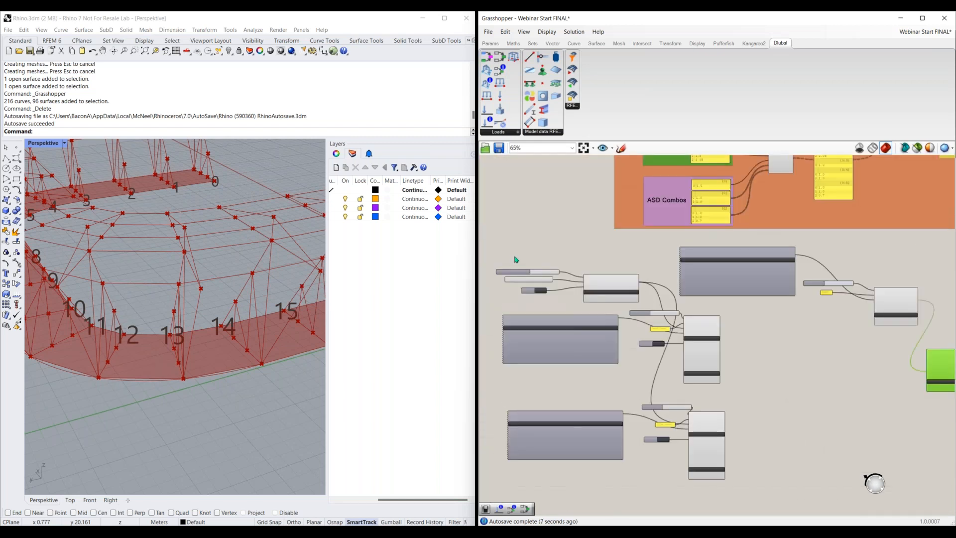
{"action": "scroll", "coordinate": [513, 261], "scroll_direction": "up", "scroll_amount": 3}
{"action": "left_click_drag", "start_coordinate": [680, 254], "coordinate": [499, 333]}
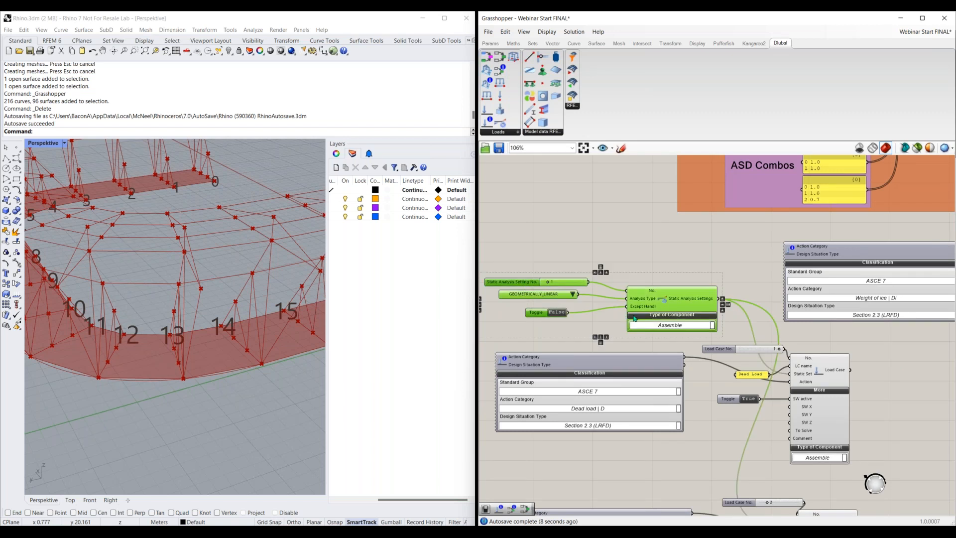
{"action": "scroll", "coordinate": [831, 349], "scroll_direction": "down", "scroll_amount": 2}
{"action": "right_click_drag", "start_coordinate": [832, 349], "coordinate": [602, 340]}
{"action": "right_click_drag", "start_coordinate": [820, 382], "coordinate": [666, 397]}
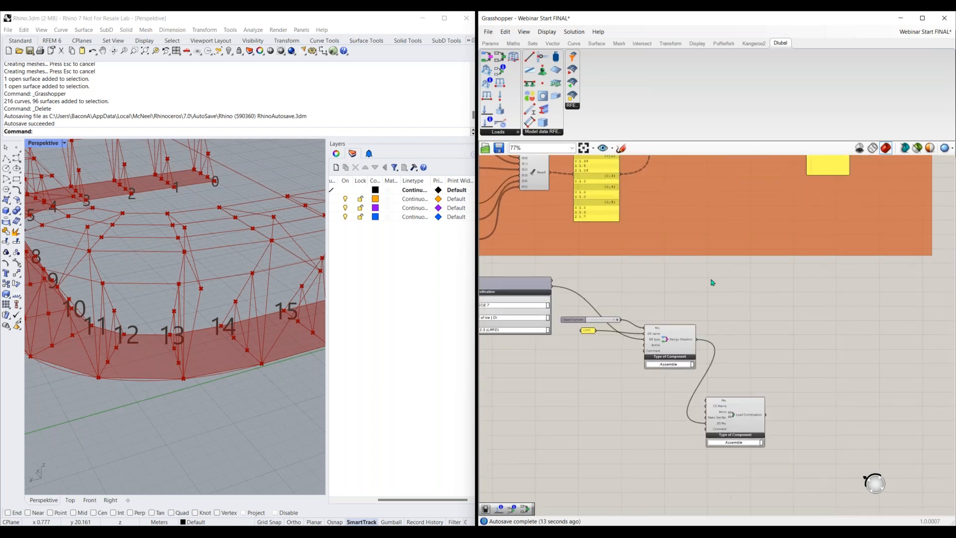
{"action": "right_click_drag", "start_coordinate": [631, 328], "coordinate": [790, 302]}
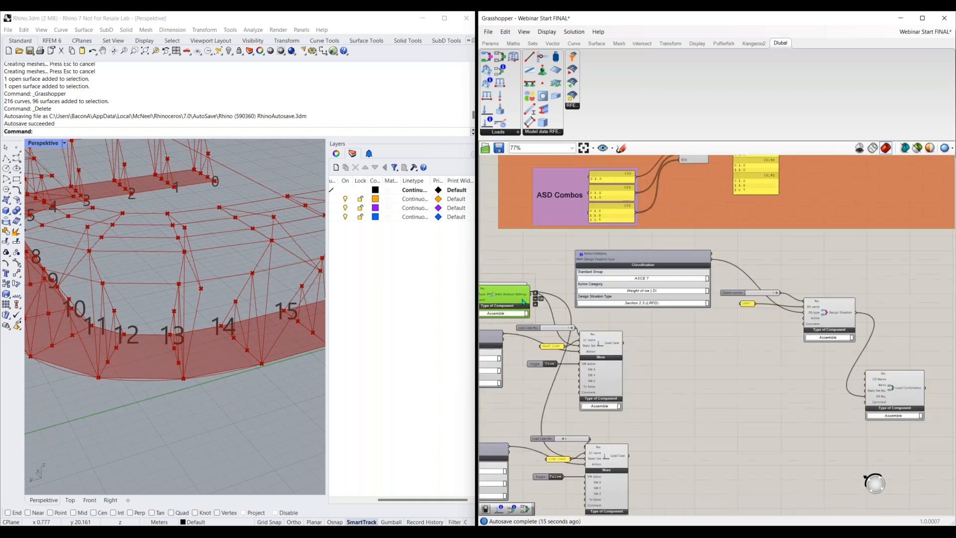
{"action": "key", "text": "ctrl+v"}
{"action": "right_click_drag", "start_coordinate": [804, 342], "coordinate": [738, 368]}
Step: Set the copied Static Analysis Settings' analysis type to SECOND_ORDER_P_DELTA and connect its output to the Load Combination's Static Set No. input
{"action": "left_click", "coordinate": [743, 283]}
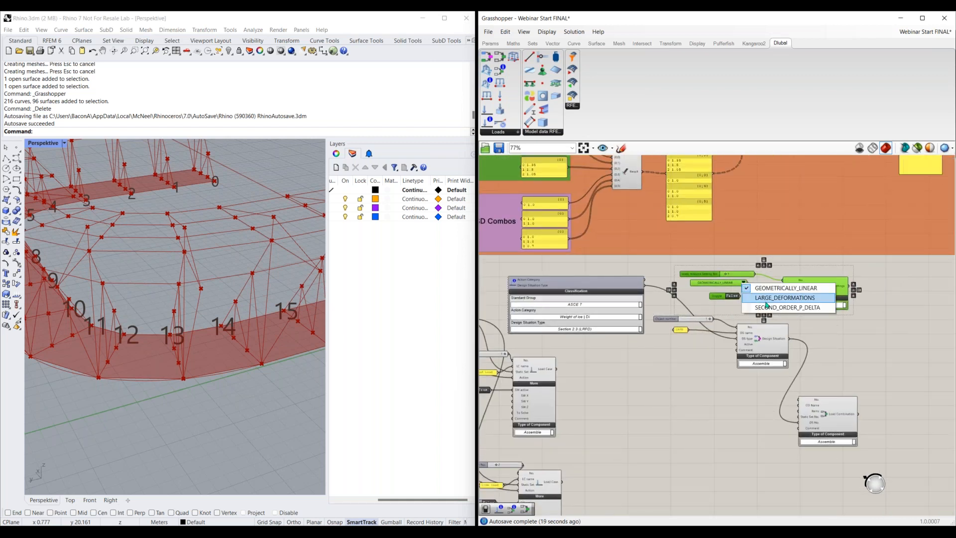
{"action": "left_click", "coordinate": [768, 306]}
{"action": "left_click", "coordinate": [853, 290]}
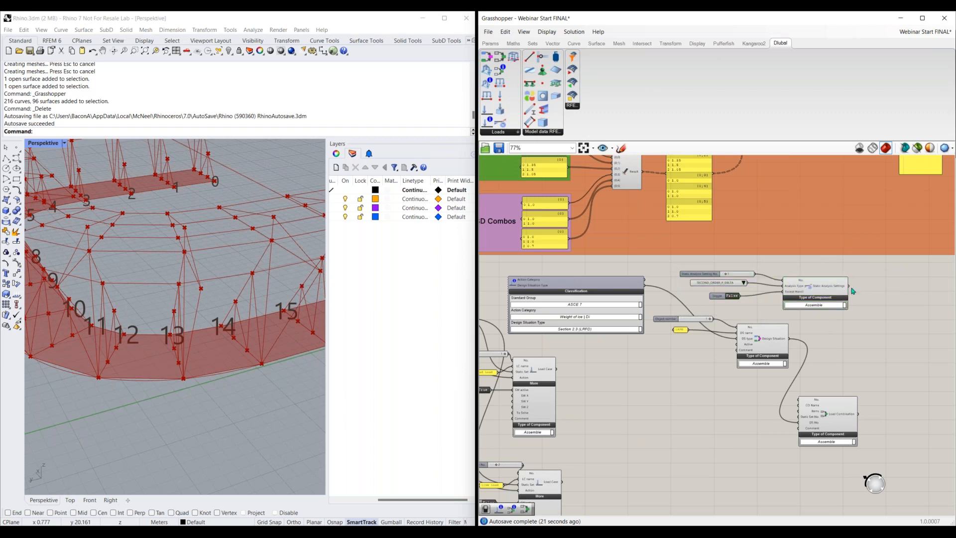
{"action": "left_click_drag", "start_coordinate": [852, 291], "coordinate": [791, 427]}
{"action": "scroll", "coordinate": [841, 470], "scroll_direction": "up", "scroll_amount": 3}
{"action": "scroll", "coordinate": [765, 368], "scroll_direction": "up", "scroll_amount": 2}
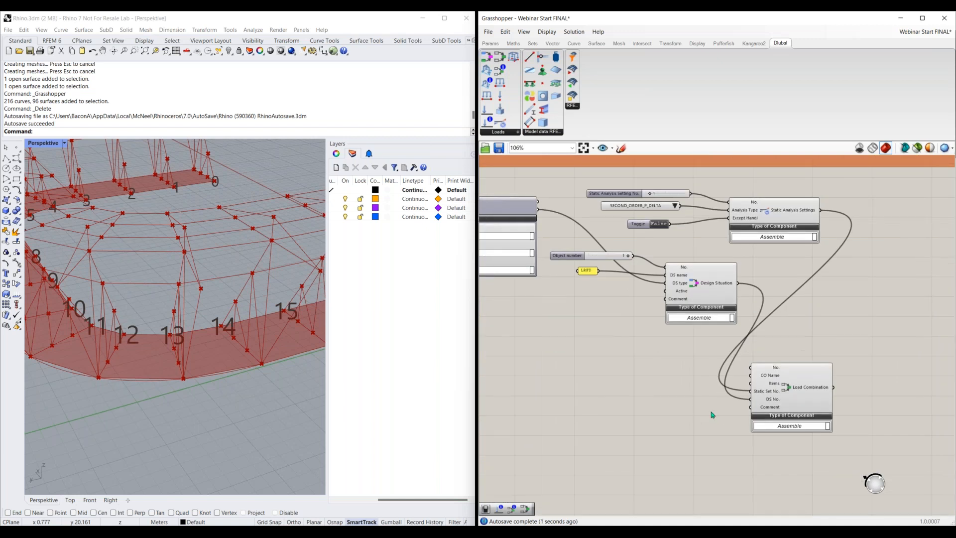
{"action": "mouse_move", "coordinate": [749, 378]}
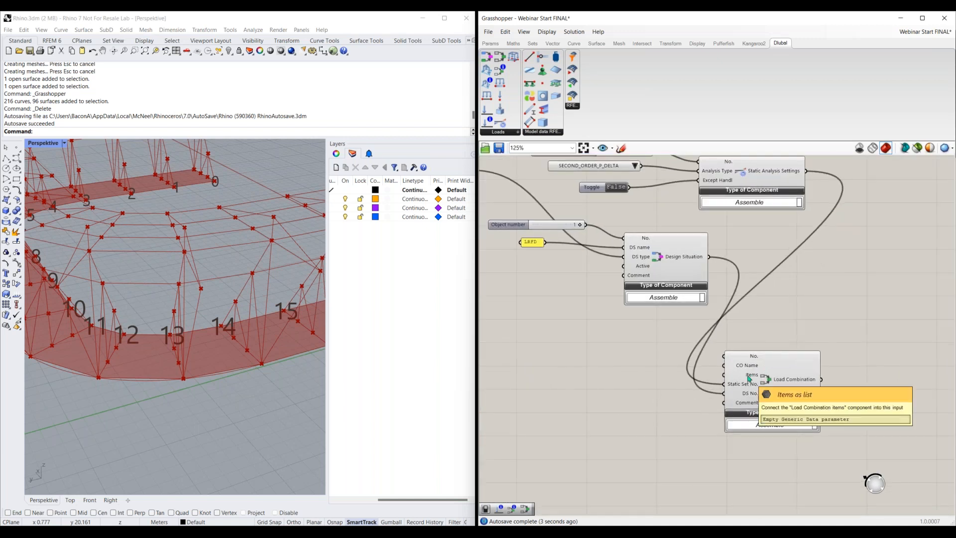
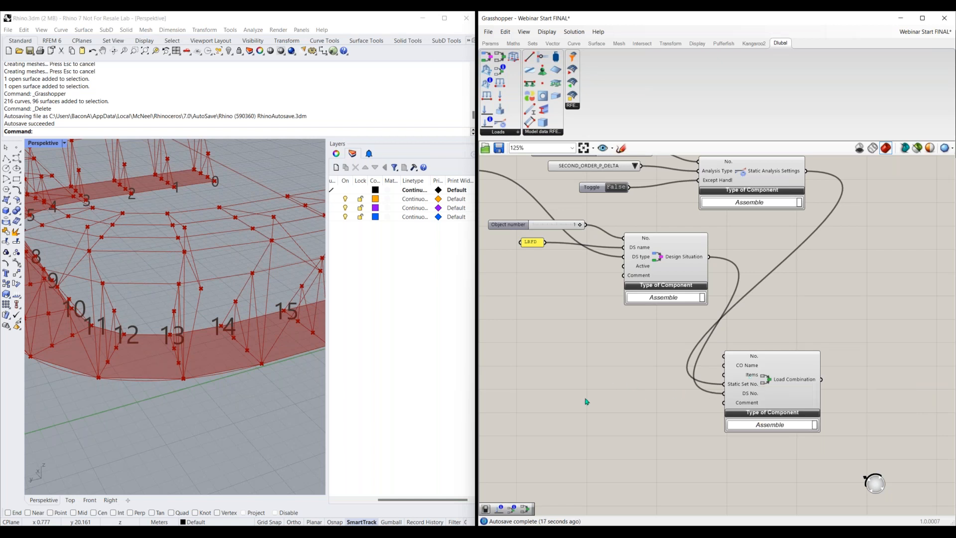
Step: Add a Load Combination Items component in the free canvas area before the Load Combination component
{"action": "right_click_drag", "start_coordinate": [587, 402], "coordinate": [668, 393]}
{"action": "scroll", "coordinate": [669, 392], "scroll_direction": "down", "scroll_amount": 2}
{"action": "double_click", "coordinate": [650, 386]}
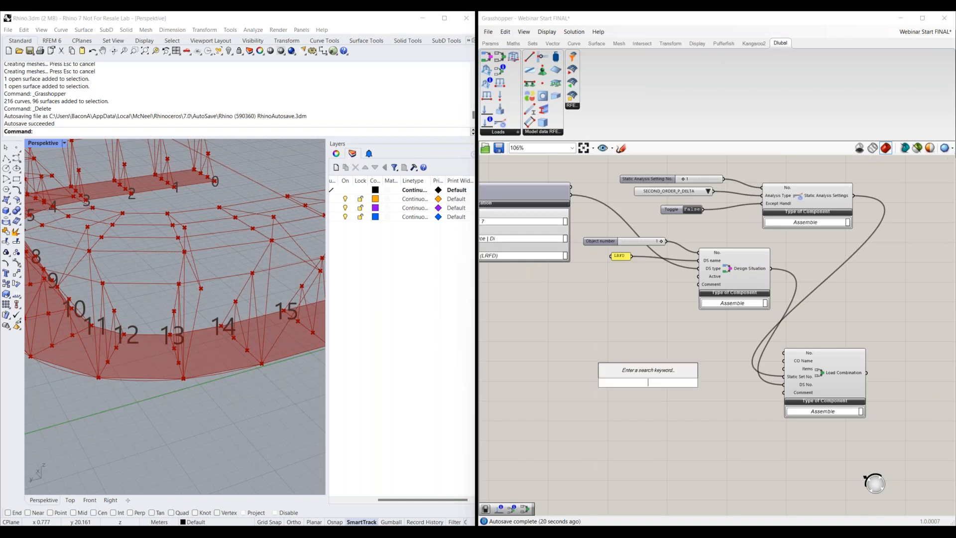
{"action": "type", "text": "load"}
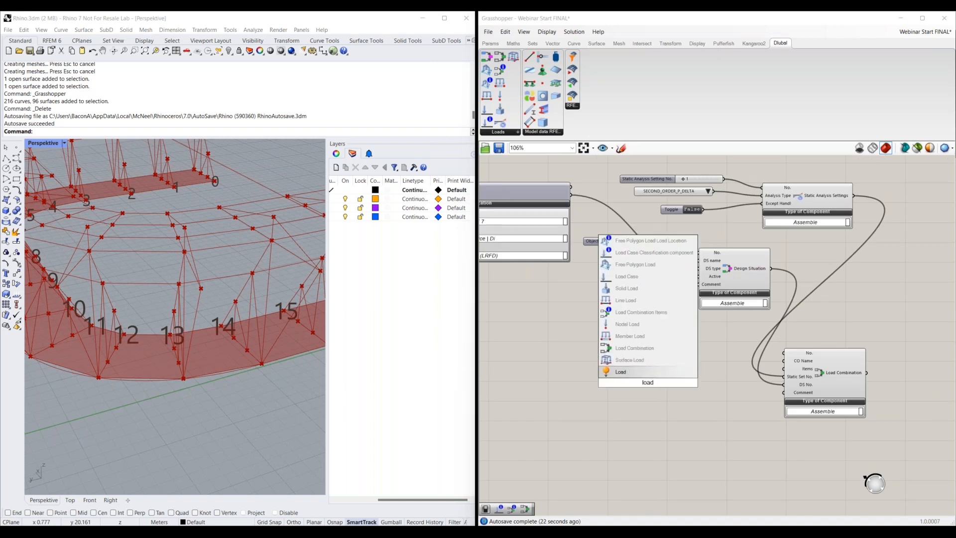
{"action": "key", "text": "Up"}
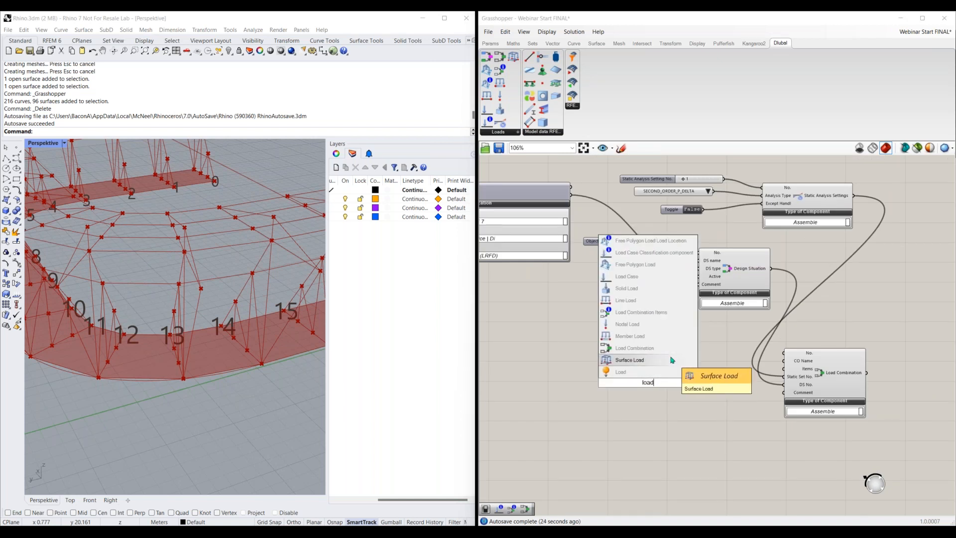
{"action": "type", "text": "comb"}
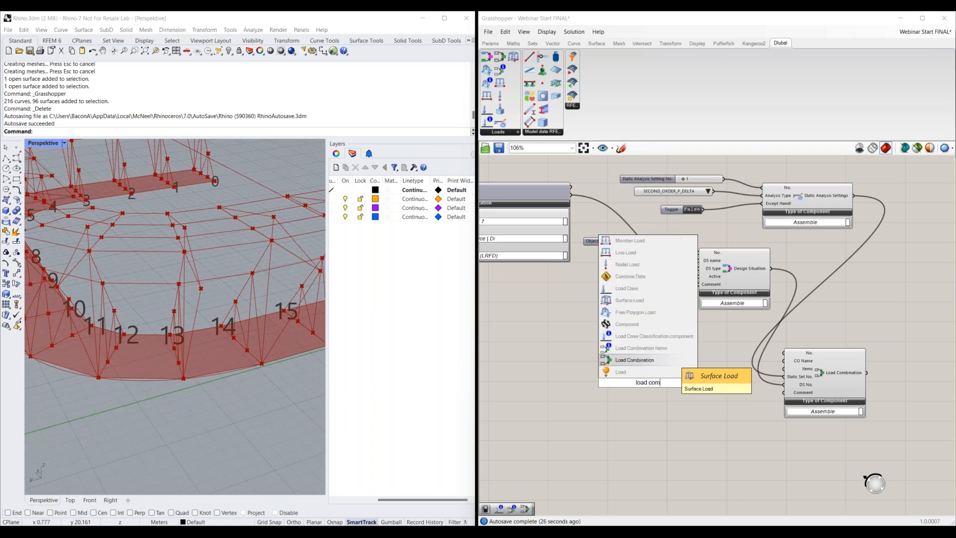
{"action": "left_click", "coordinate": [663, 360]}
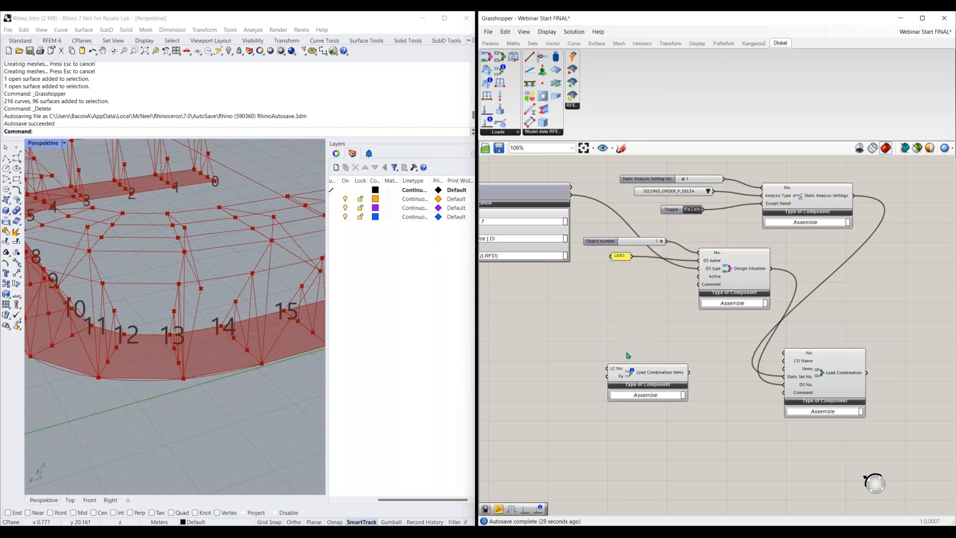
{"action": "scroll", "coordinate": [657, 381], "scroll_direction": "up", "scroll_amount": 3}
{"action": "scroll", "coordinate": [732, 374], "scroll_direction": "up", "scroll_amount": 3}
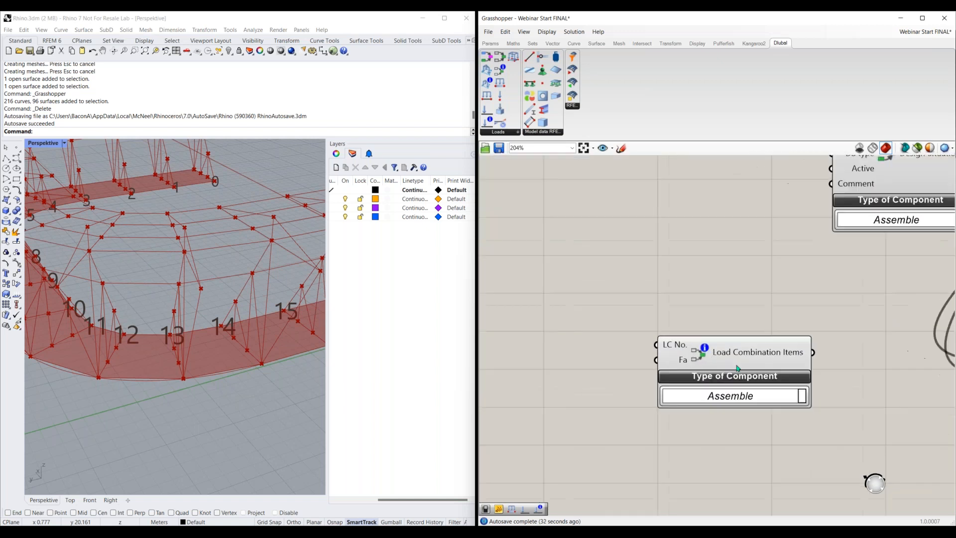
Step: Create a panel with multiline data off listing 1 and 2, and wire it to the Load Combination Items' LC No. input
{"action": "mouse_move", "coordinate": [675, 346]}
{"action": "scroll", "coordinate": [674, 348], "scroll_direction": "down", "scroll_amount": 3}
{"action": "right_click_drag", "start_coordinate": [553, 331], "coordinate": [582, 335]}
{"action": "double_click", "coordinate": [574, 335]}
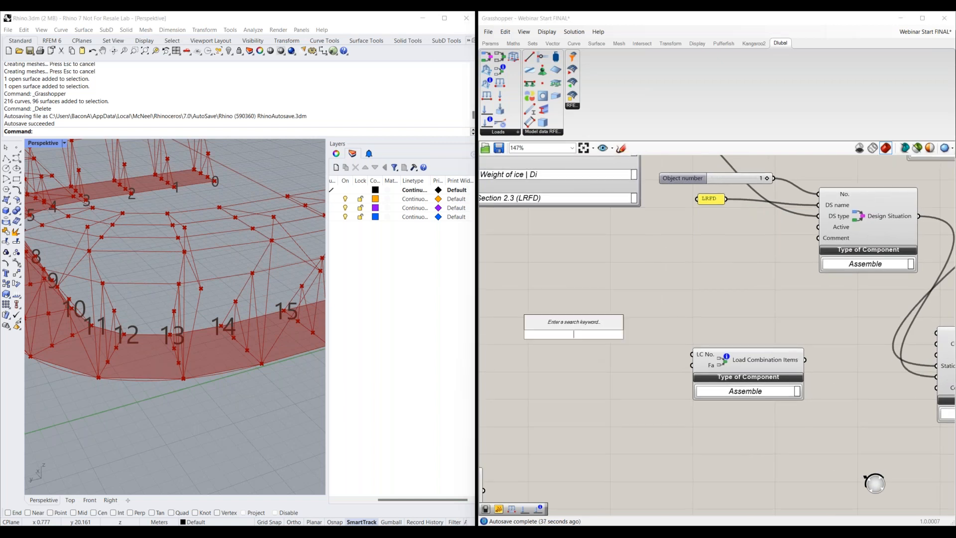
{"action": "type", "text": "panel"}
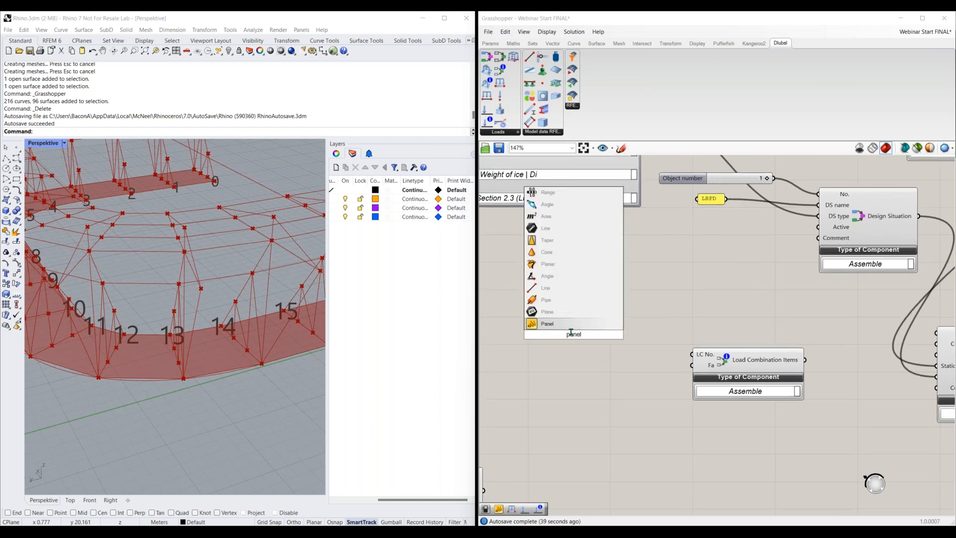
{"action": "key", "text": "Return"}
{"action": "right_click", "coordinate": [567, 338]}
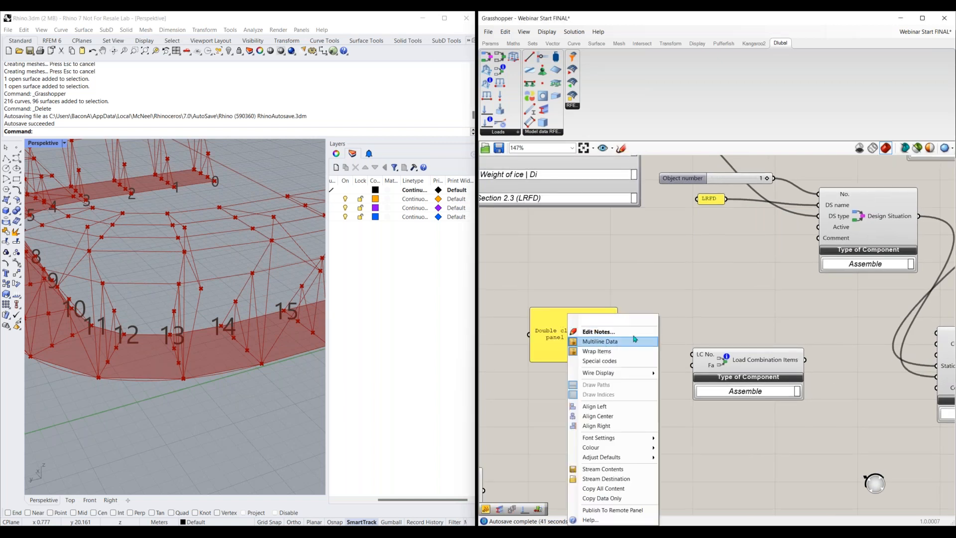
{"action": "left_click", "coordinate": [604, 342]}
{"action": "double_click", "coordinate": [572, 324]}
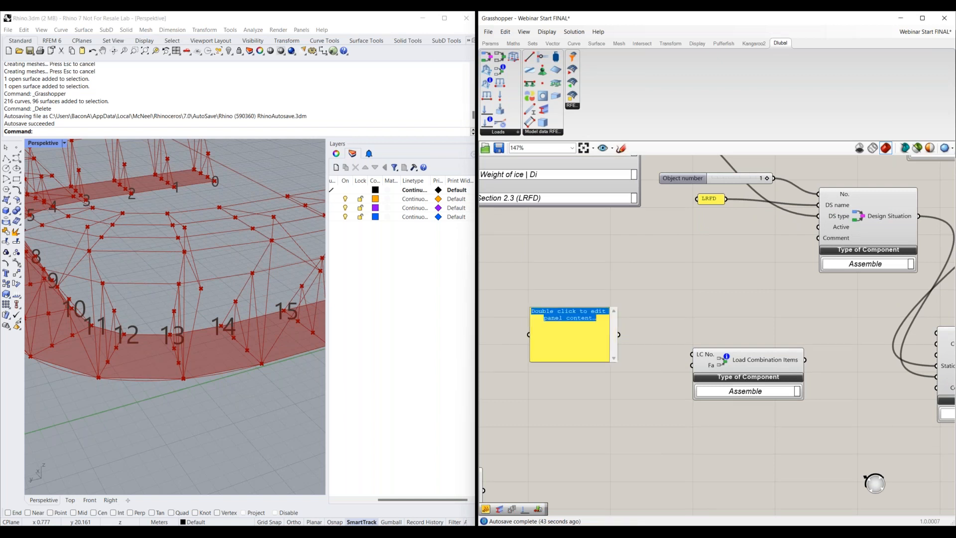
{"action": "key", "text": "BackSpace"}
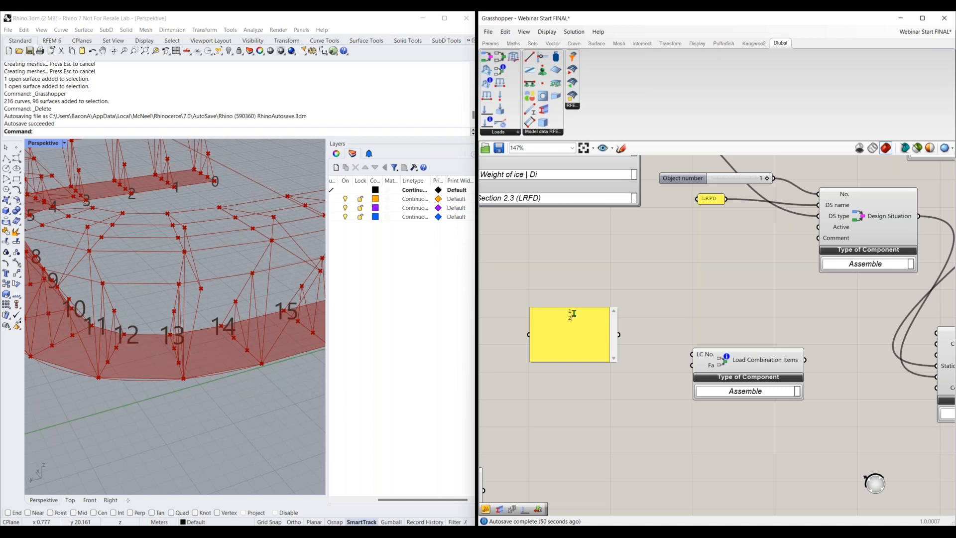
{"action": "left_click", "coordinate": [644, 331]}
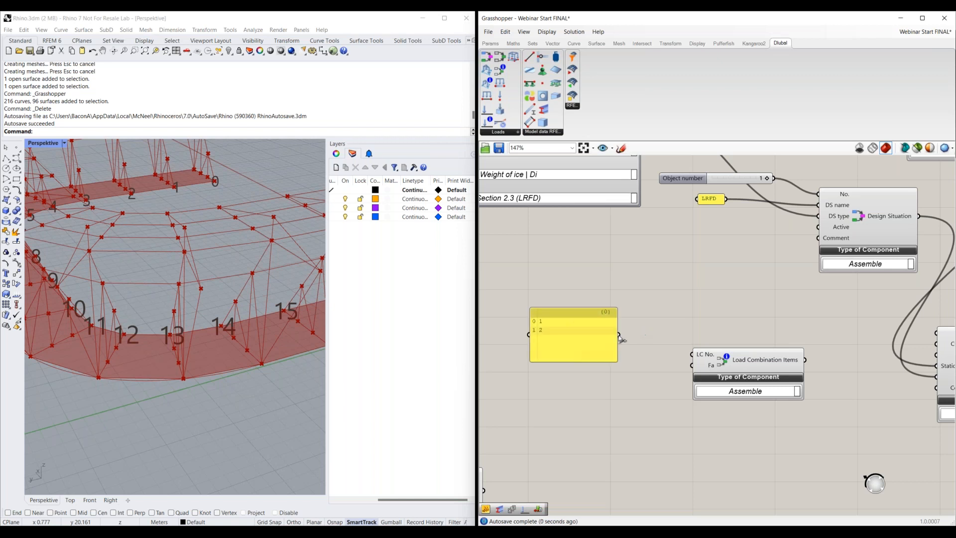
{"action": "left_click_drag", "start_coordinate": [619, 335], "coordinate": [705, 356]}
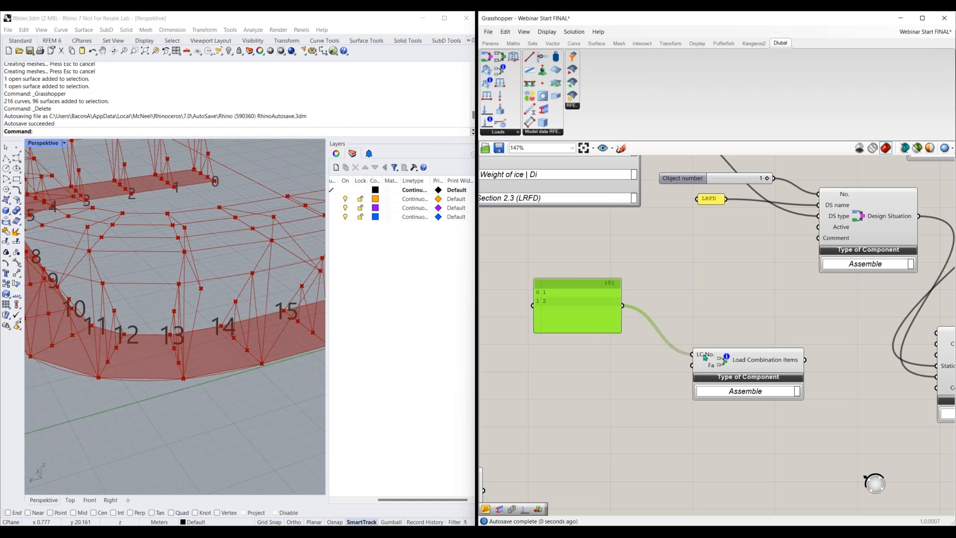
Step: Create a second panel with multiline data off listing 1.35 and 1.5, and wire it to the Load Combination Items' Fa input
{"action": "double_click", "coordinate": [586, 376]}
{"action": "type", "text": "panel"}
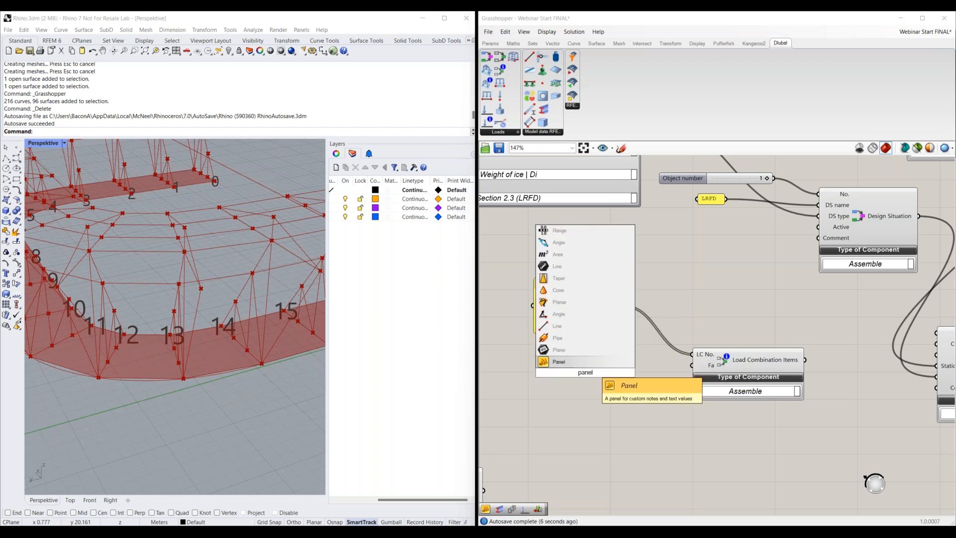
{"action": "key", "text": "Return"}
{"action": "right_click", "coordinate": [589, 314]}
{"action": "left_click", "coordinate": [618, 343]}
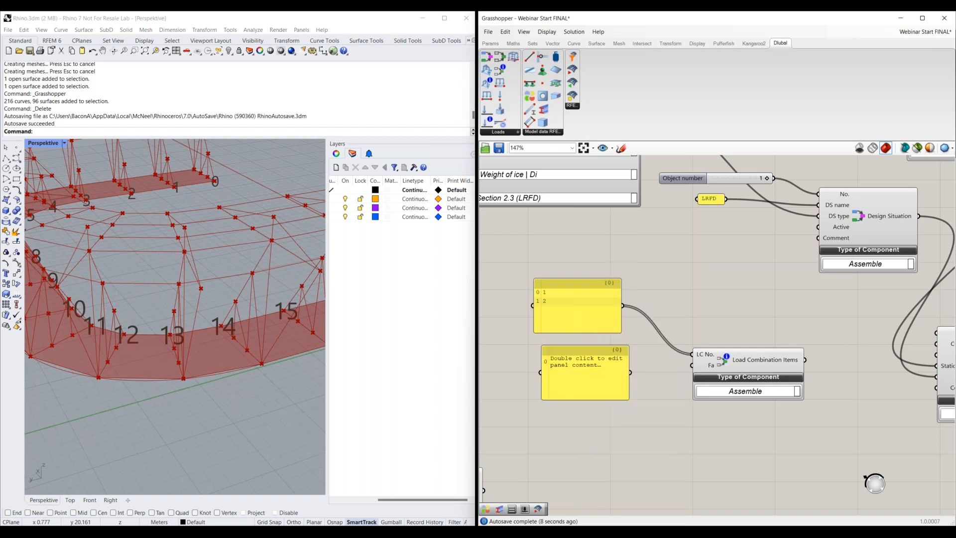
{"action": "double_click", "coordinate": [603, 355]}
{"action": "key", "text": "BackSpace"}
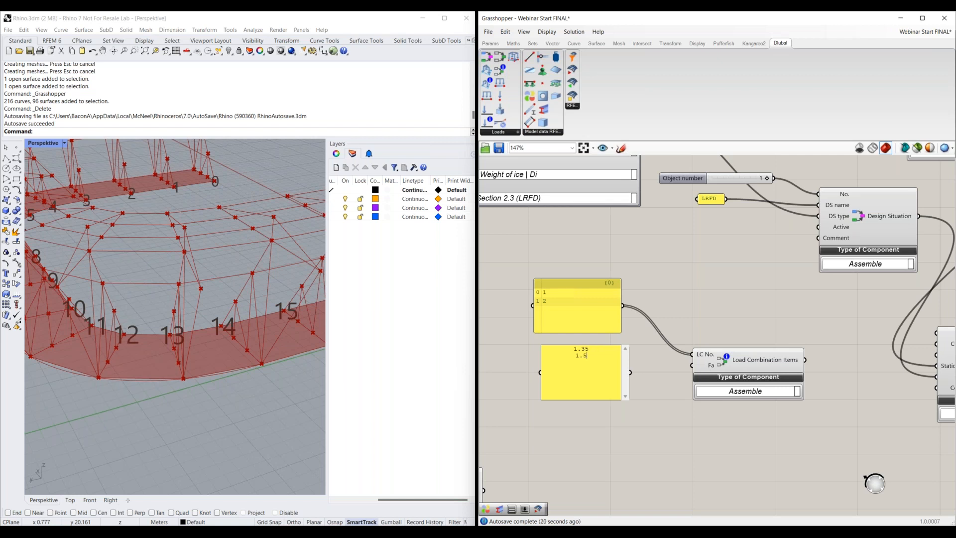
{"action": "left_click", "coordinate": [636, 374]}
{"action": "left_click_drag", "start_coordinate": [631, 372], "coordinate": [691, 365]}
Step: Connect the Load Combination Items output to the Load Combination component's Items input
{"action": "scroll", "coordinate": [679, 384], "scroll_direction": "down", "scroll_amount": 1}
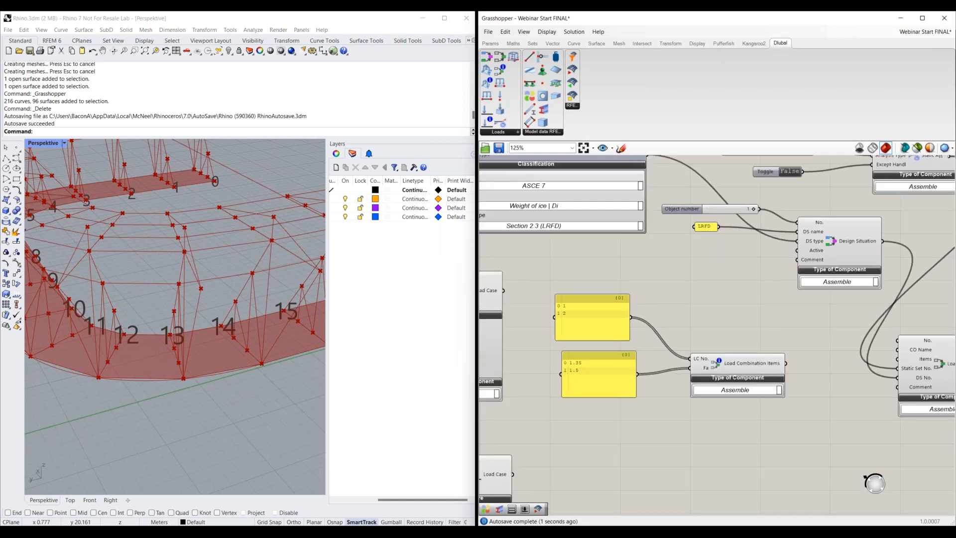
{"action": "right_click_drag", "start_coordinate": [628, 351], "coordinate": [585, 355]}
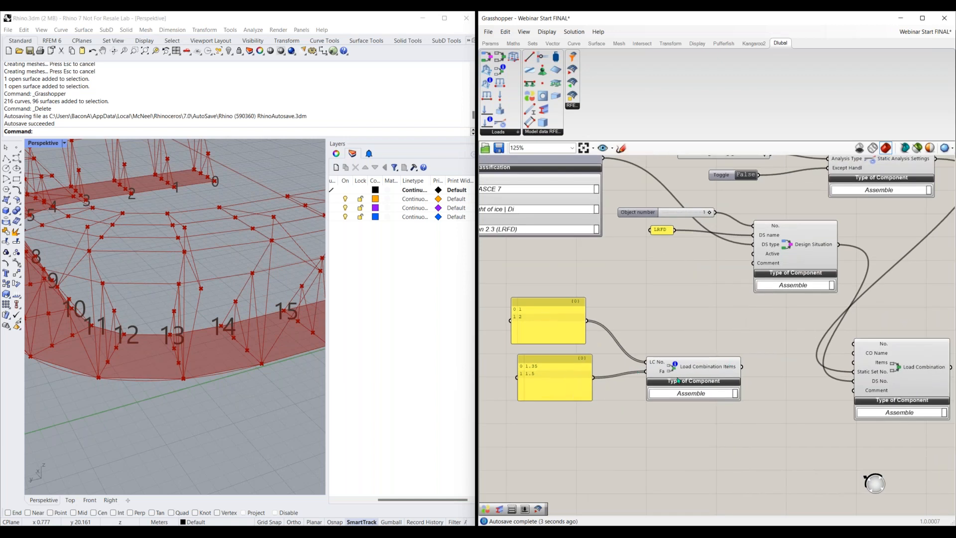
{"action": "left_click_drag", "start_coordinate": [743, 366], "coordinate": [854, 362]}
{"action": "right_click_drag", "start_coordinate": [874, 380], "coordinate": [799, 385]}
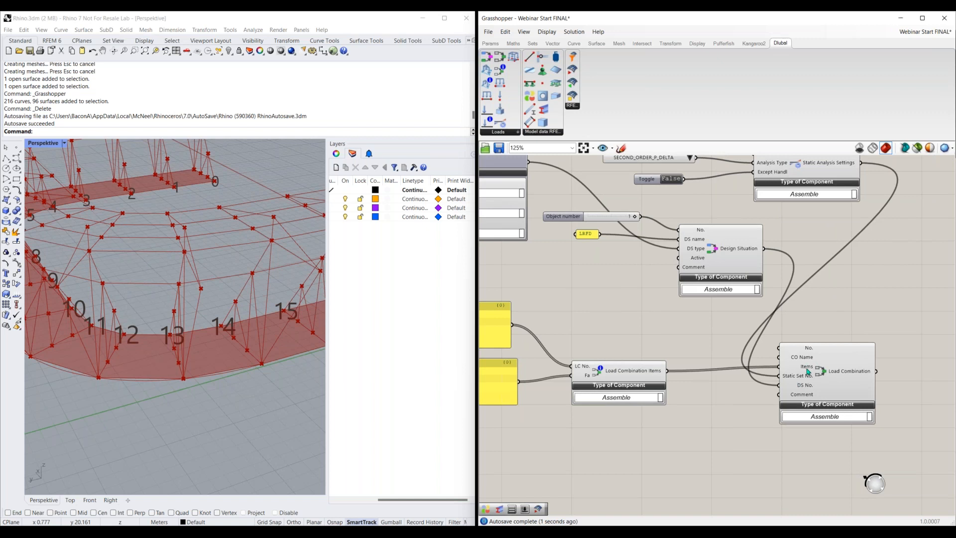
{"action": "mouse_move", "coordinate": [808, 370]}
Step: Examine the static analysis settings in the prepared orange Load Combination group and how they connect to the load cases
{"action": "scroll", "coordinate": [752, 335], "scroll_direction": "down", "scroll_amount": 3}
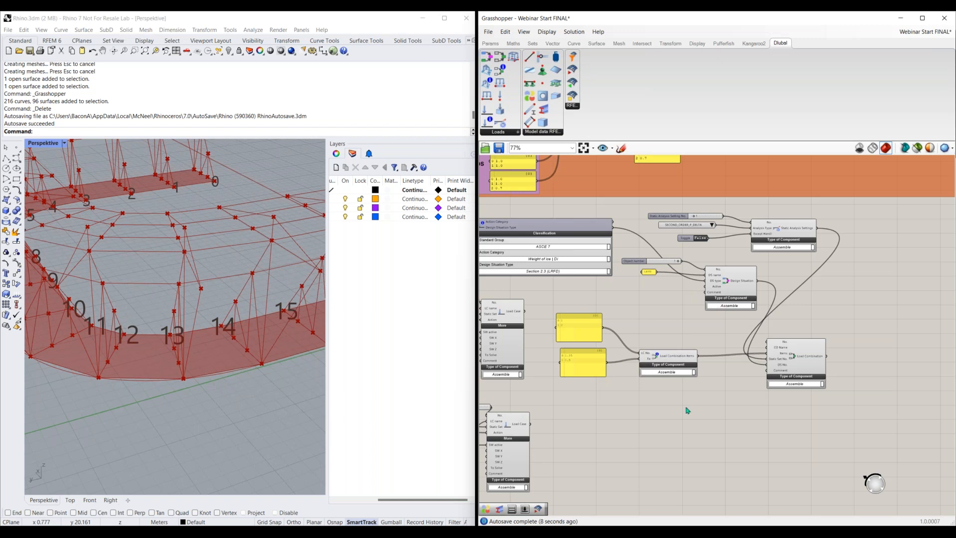
{"action": "scroll", "coordinate": [677, 302], "scroll_direction": "down", "scroll_amount": 3}
{"action": "right_click_drag", "start_coordinate": [680, 299], "coordinate": [663, 439]}
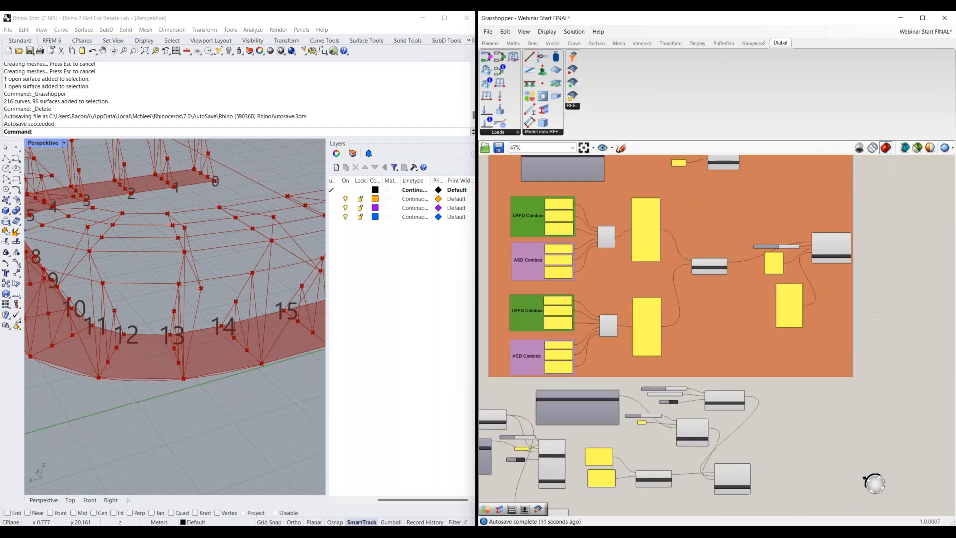
{"action": "right_click_drag", "start_coordinate": [686, 197], "coordinate": [695, 304]}
{"action": "scroll", "coordinate": [694, 300], "scroll_direction": "up", "scroll_amount": 2}
{"action": "right_click_drag", "start_coordinate": [687, 249], "coordinate": [737, 462]}
{"action": "scroll", "coordinate": [656, 290], "scroll_direction": "up", "scroll_amount": 2}
{"action": "right_click_drag", "start_coordinate": [626, 196], "coordinate": [699, 325]}
{"action": "scroll", "coordinate": [693, 315], "scroll_direction": "down", "scroll_amount": 1}
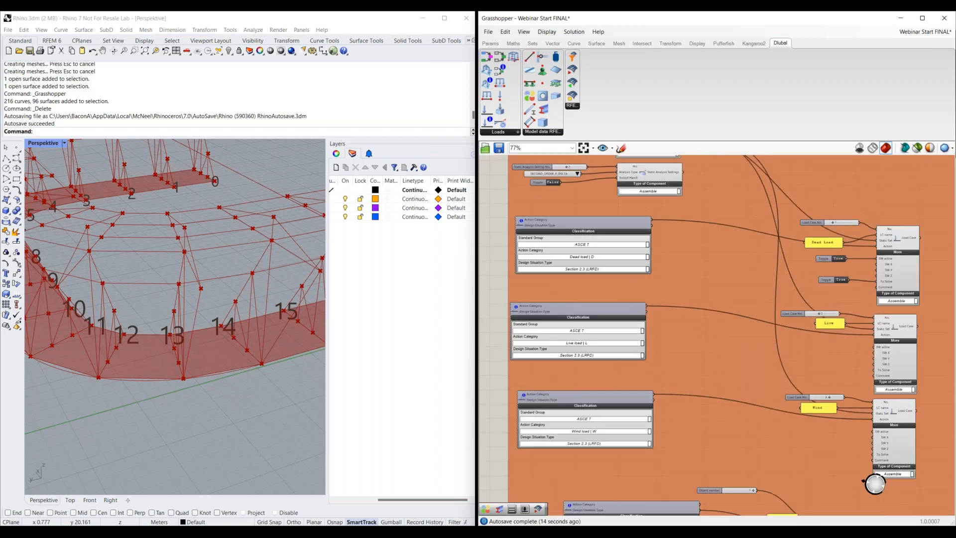
{"action": "right_click_drag", "start_coordinate": [645, 155], "coordinate": [638, 234]}
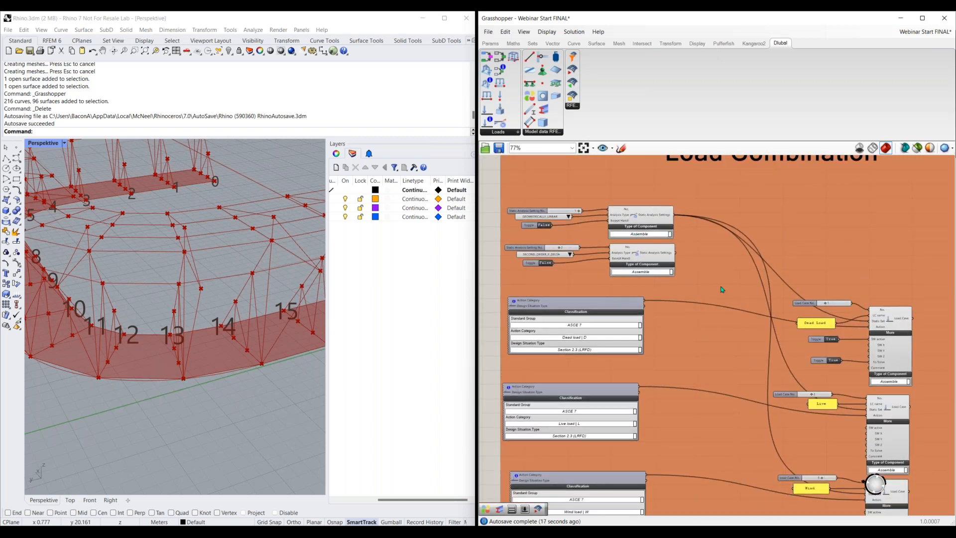
{"action": "right_click_drag", "start_coordinate": [567, 245], "coordinate": [538, 277]}
Step: Review the classifications with their Dead Load, Live and Wind load cases and the LRFD and ASD design situations in the prepared group
{"action": "right_click_drag", "start_coordinate": [692, 416], "coordinate": [722, 270]}
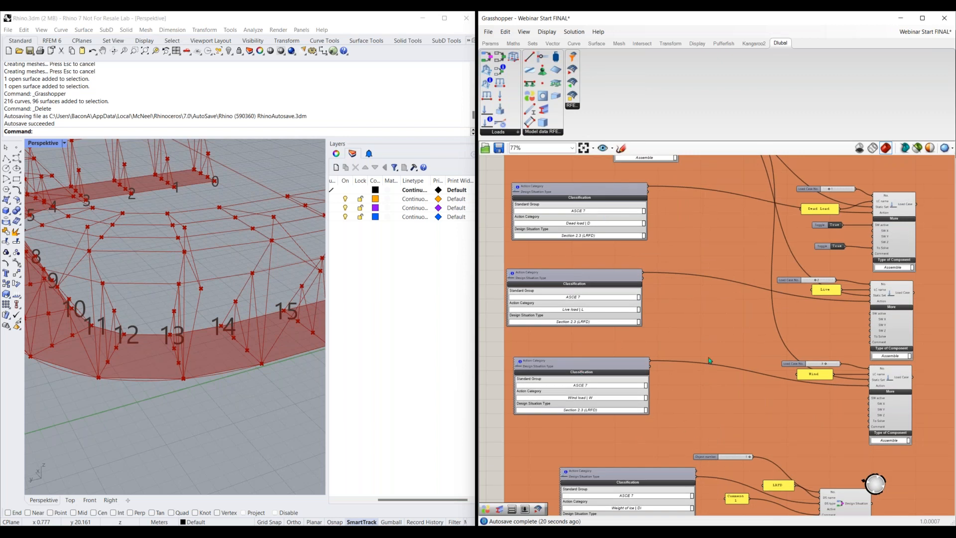
{"action": "right_click_drag", "start_coordinate": [898, 242], "coordinate": [796, 257]}
{"action": "scroll", "coordinate": [818, 292], "scroll_direction": "up", "scroll_amount": 2}
{"action": "right_click_drag", "start_coordinate": [768, 223], "coordinate": [749, 239]}
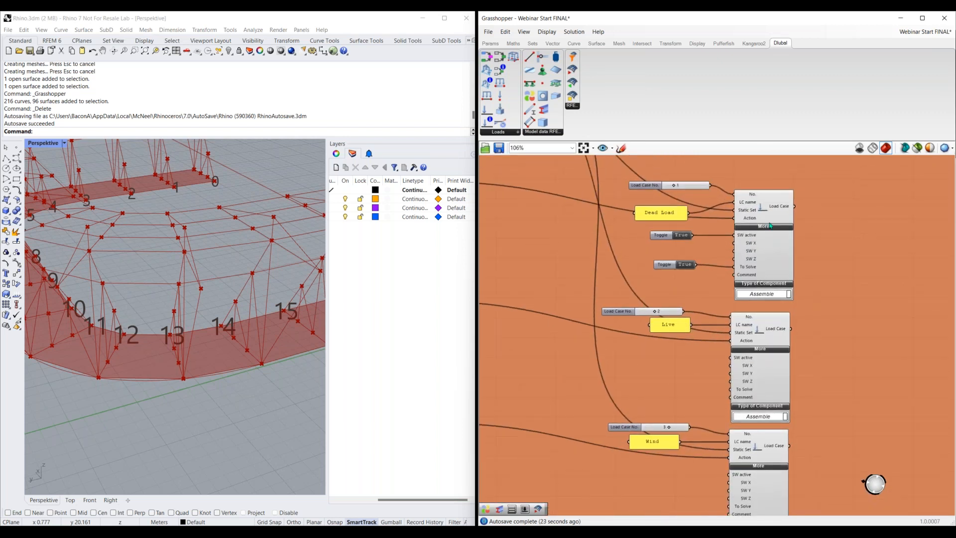
{"action": "scroll", "coordinate": [817, 378], "scroll_direction": "down", "scroll_amount": 2}
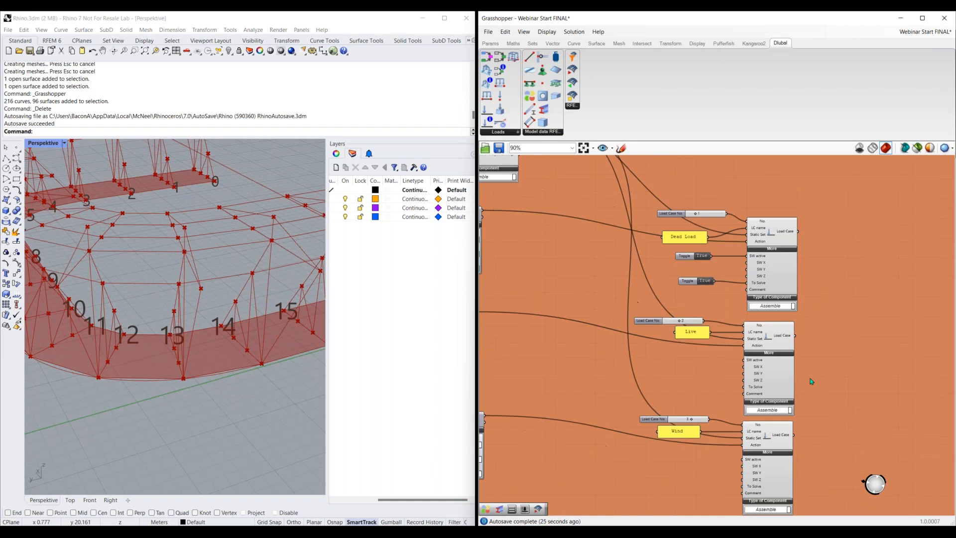
{"action": "right_click_drag", "start_coordinate": [690, 456], "coordinate": [704, 245]}
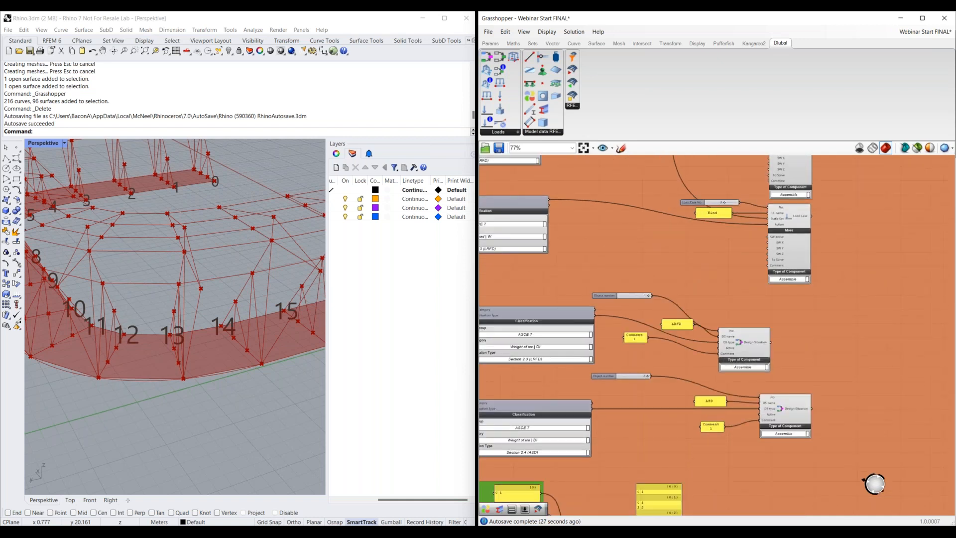
{"action": "right_click_drag", "start_coordinate": [518, 342], "coordinate": [578, 296]}
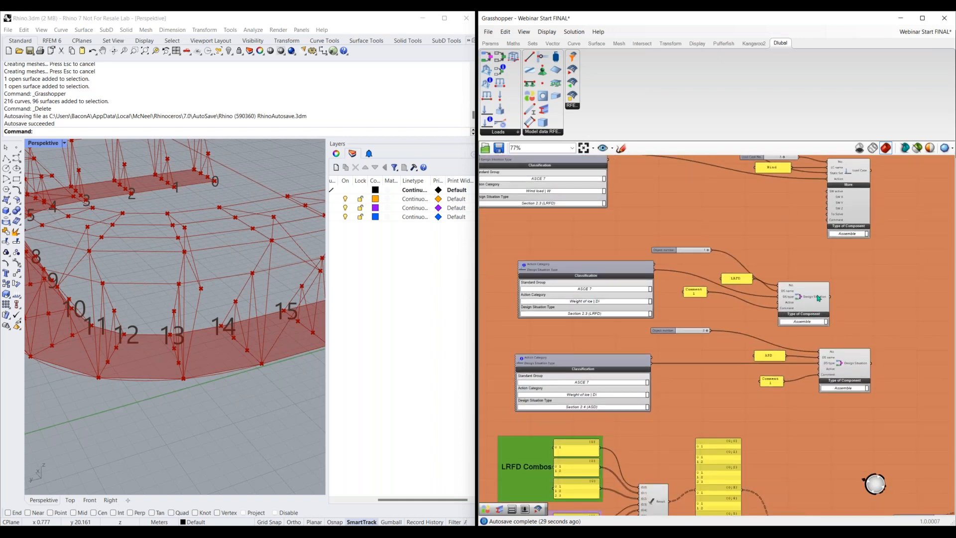
Step: Inspect the LRFD and ASD combination panels for load case numbers and factors, their merges, and the wiring into the prepared Load Combination Items
{"action": "right_click_drag", "start_coordinate": [818, 417], "coordinate": [861, 185]}
{"action": "right_click_drag", "start_coordinate": [582, 267], "coordinate": [586, 264]}
{"action": "scroll", "coordinate": [581, 255], "scroll_direction": "up", "scroll_amount": 2}
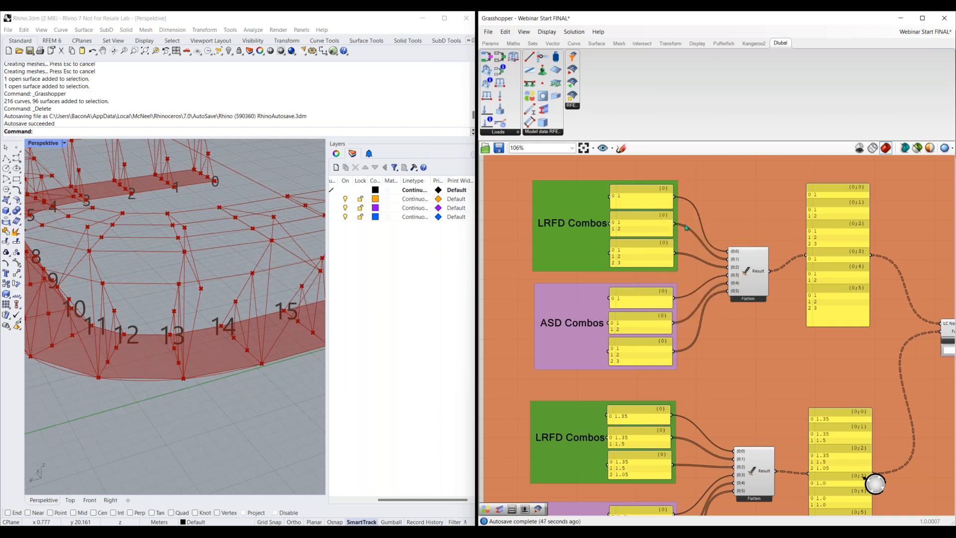
{"action": "left_click", "coordinate": [753, 275]}
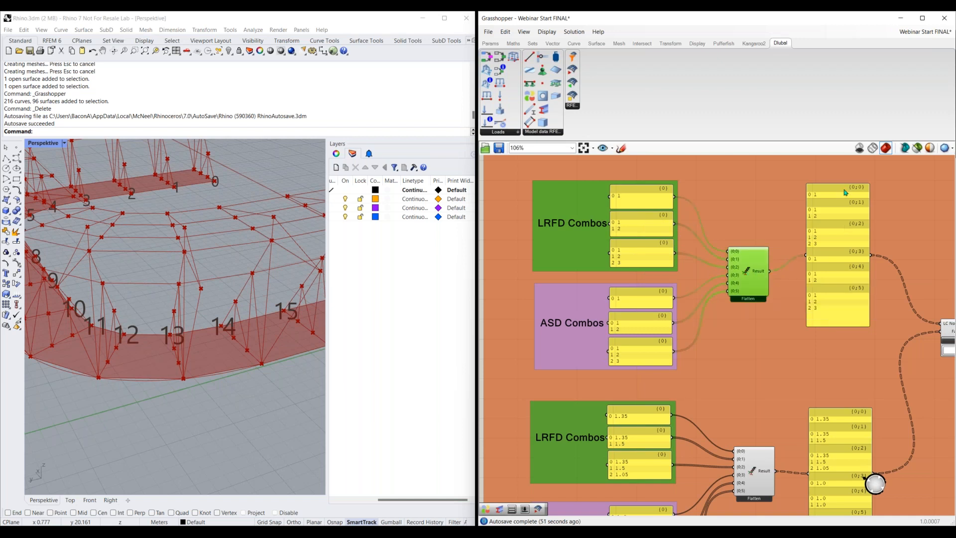
{"action": "right_click_drag", "start_coordinate": [814, 367], "coordinate": [800, 219]}
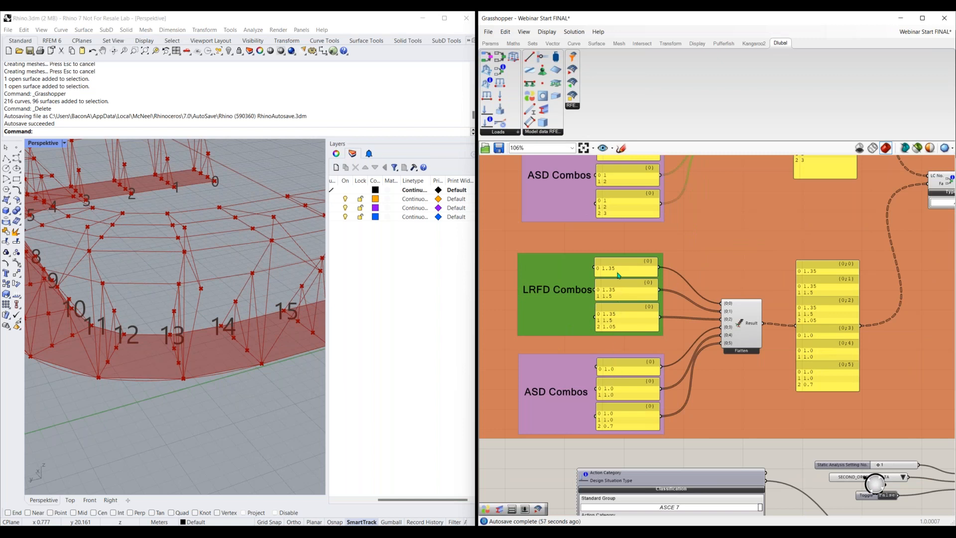
{"action": "right_click_drag", "start_coordinate": [676, 230], "coordinate": [673, 330]}
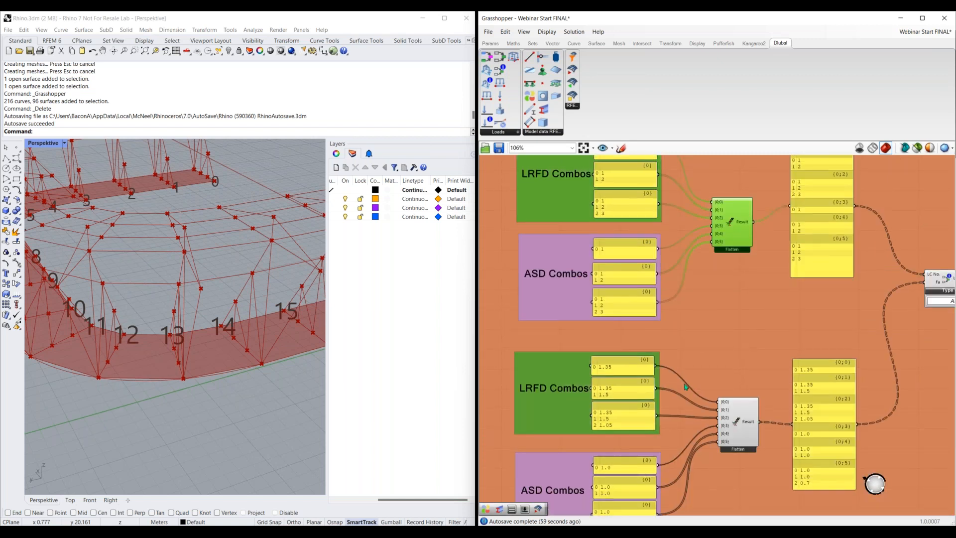
{"action": "right_click_drag", "start_coordinate": [686, 387], "coordinate": [671, 290]}
{"action": "right_click_drag", "start_coordinate": [758, 357], "coordinate": [704, 373]}
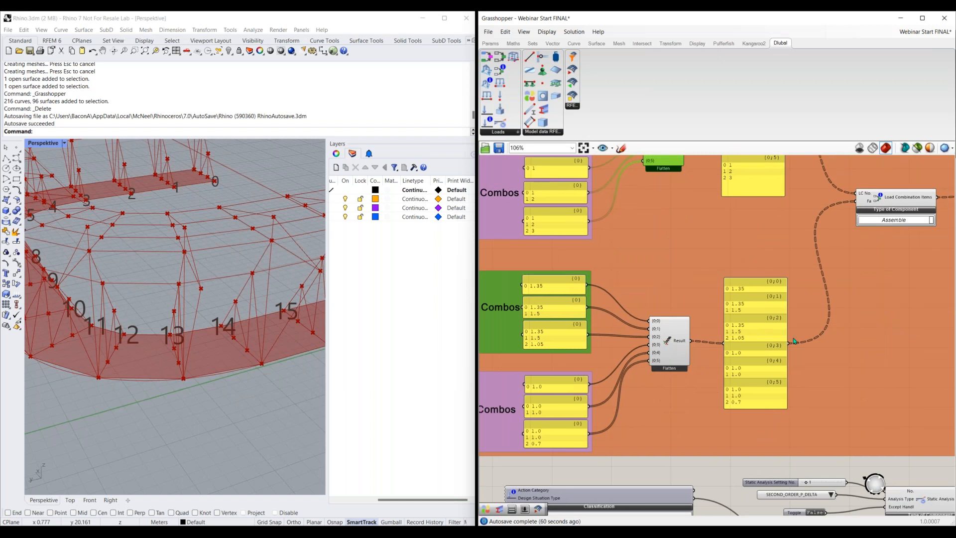
{"action": "right_click_drag", "start_coordinate": [795, 341], "coordinate": [720, 365]}
{"action": "right_click_drag", "start_coordinate": [846, 279], "coordinate": [732, 329]}
{"action": "right_click_drag", "start_coordinate": [803, 298], "coordinate": [753, 320]}
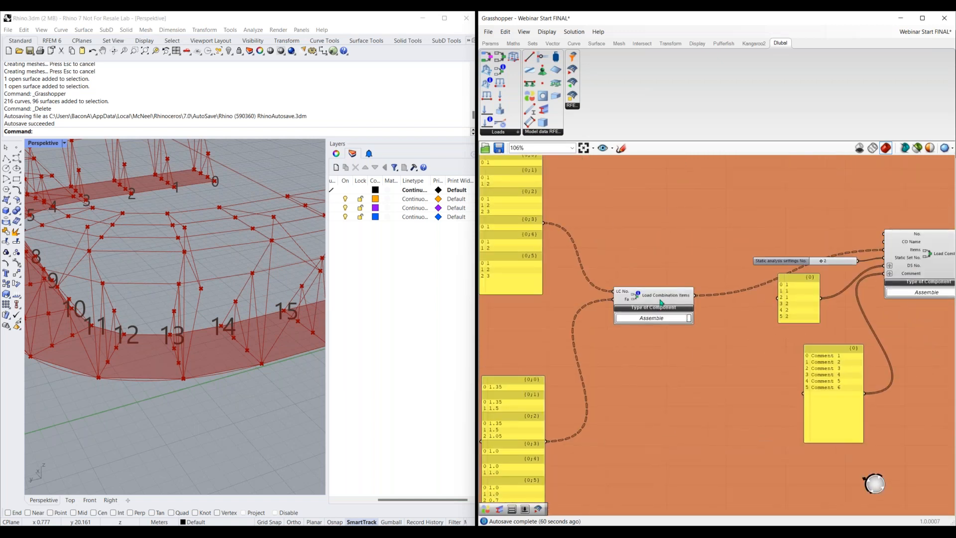
Step: Examine how the items, static analysis settings number, design situation numbers and comments feed the prepared Load Combination component
{"action": "right_click_drag", "start_coordinate": [921, 276], "coordinate": [804, 310]}
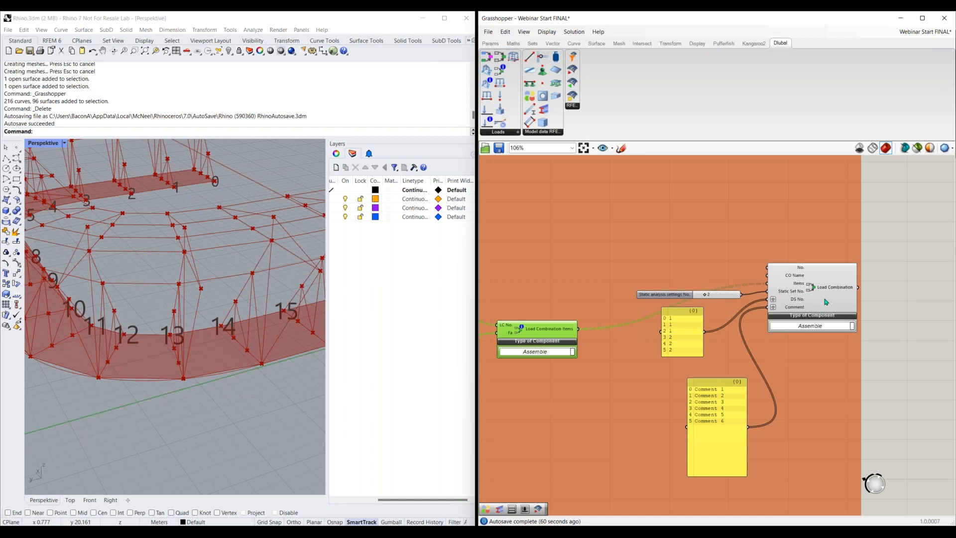
{"action": "left_click", "coordinate": [826, 302]}
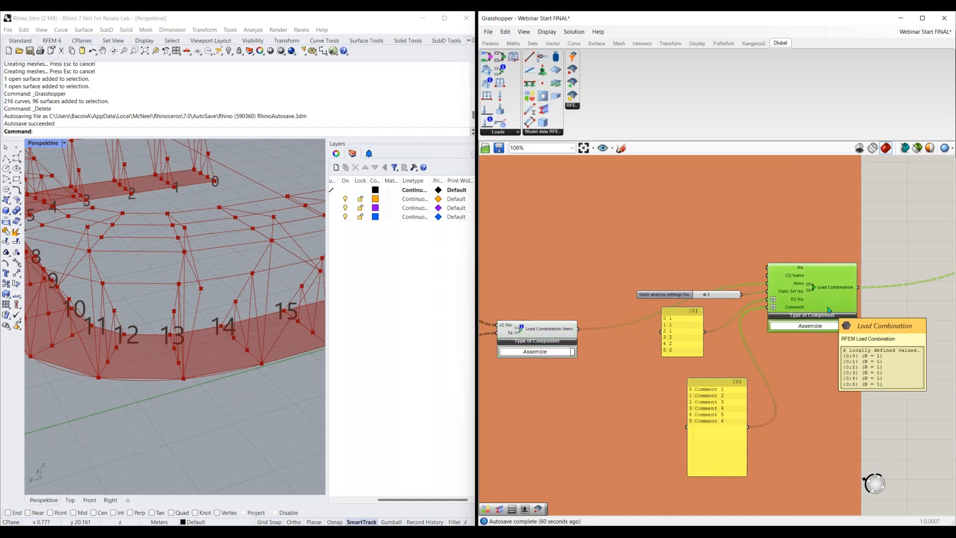
{"action": "right_click_drag", "start_coordinate": [631, 367], "coordinate": [817, 323]}
{"action": "scroll", "coordinate": [630, 367], "scroll_direction": "down", "scroll_amount": 2}
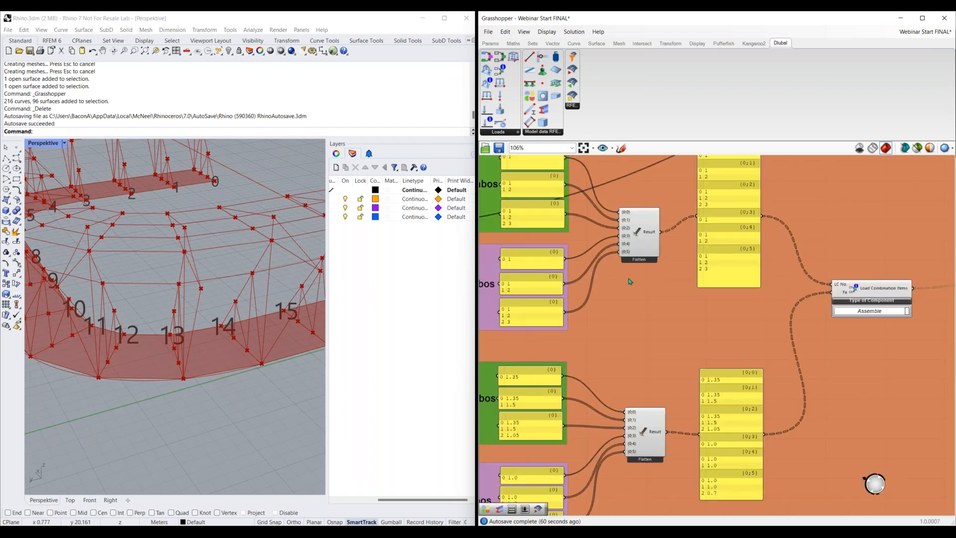
{"action": "scroll", "coordinate": [724, 312], "scroll_direction": "down", "scroll_amount": 1}
{"action": "right_click_drag", "start_coordinate": [766, 345], "coordinate": [602, 381]}
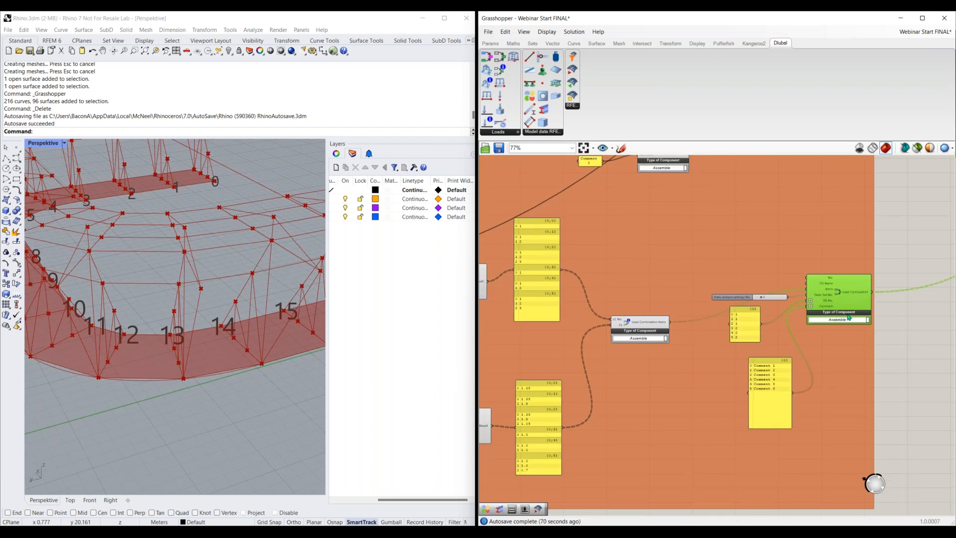
{"action": "scroll", "coordinate": [797, 329], "scroll_direction": "up", "scroll_amount": 1}
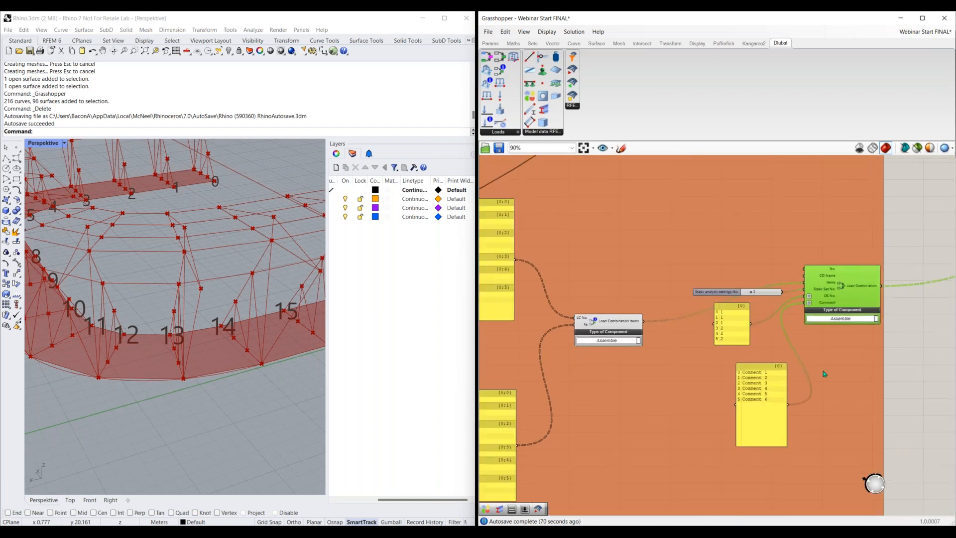
{"action": "scroll", "coordinate": [822, 371], "scroll_direction": "up", "scroll_amount": 1}
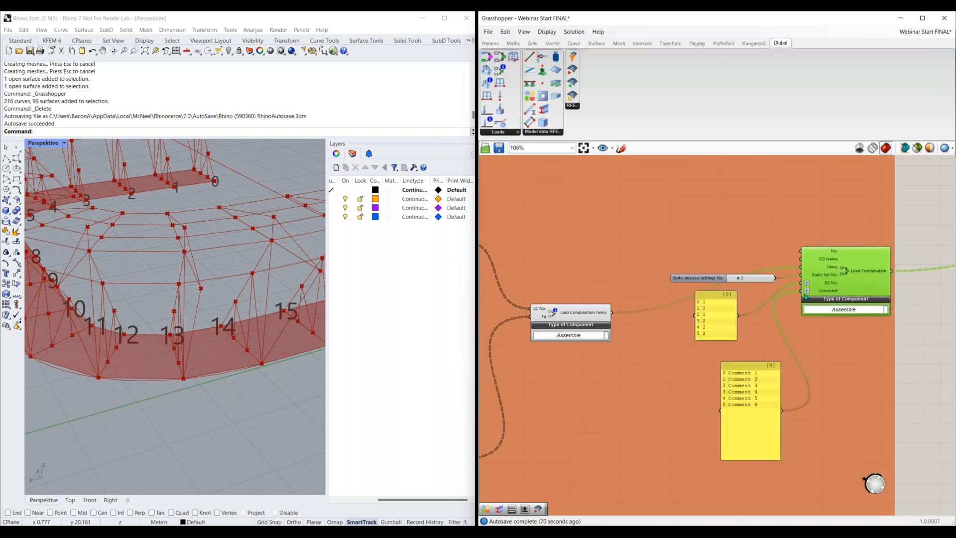
{"action": "left_click", "coordinate": [724, 320]}
{"action": "right_click_drag", "start_coordinate": [723, 320], "coordinate": [673, 388]}
{"action": "scroll", "coordinate": [803, 385], "scroll_direction": "down", "scroll_amount": 1}
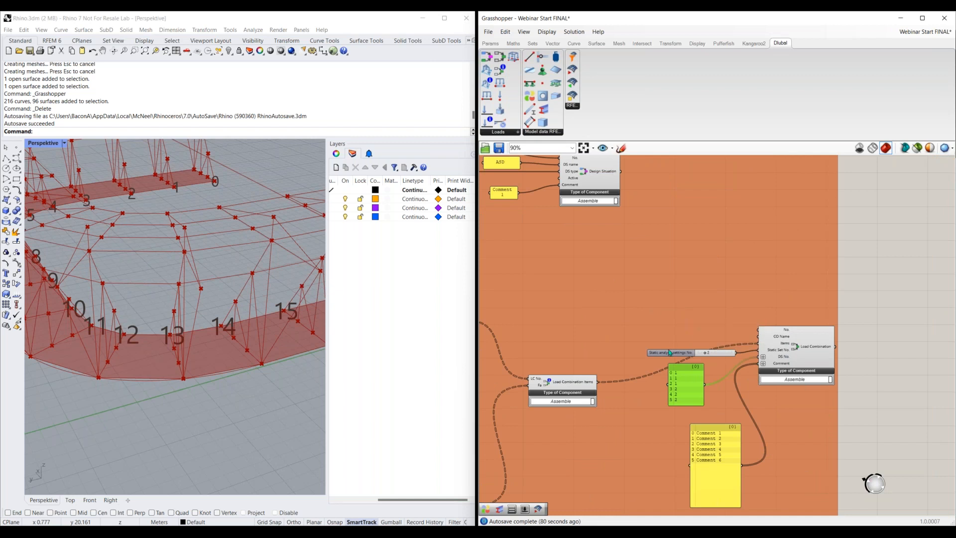
Step: Place a Member Load component in the empty canvas area beside the newly built Load Combination component
{"action": "scroll", "coordinate": [668, 350], "scroll_direction": "down", "scroll_amount": 3}
{"action": "right_click_drag", "start_coordinate": [580, 155], "coordinate": [683, 293]}
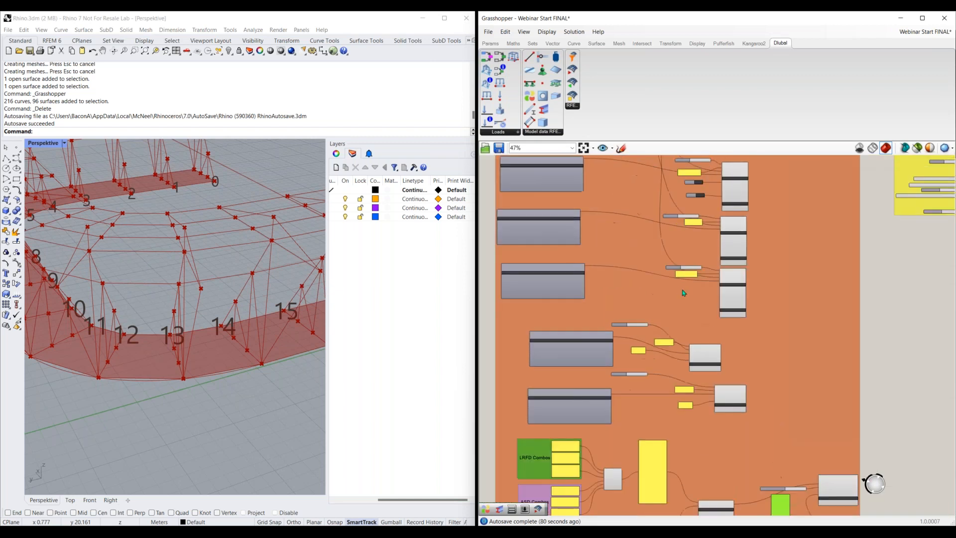
{"action": "scroll", "coordinate": [690, 307], "scroll_direction": "down", "scroll_amount": 10}
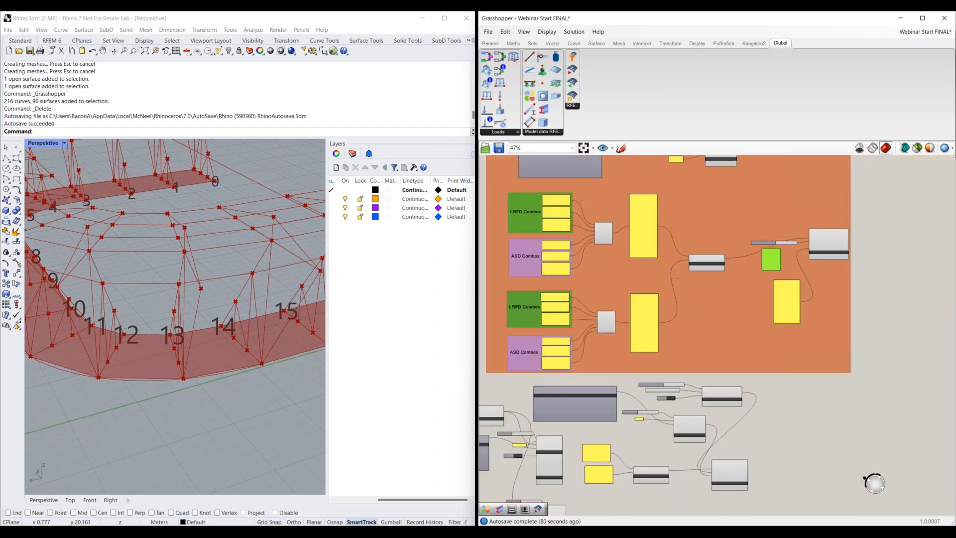
{"action": "scroll", "coordinate": [683, 308], "scroll_direction": "up", "scroll_amount": 3}
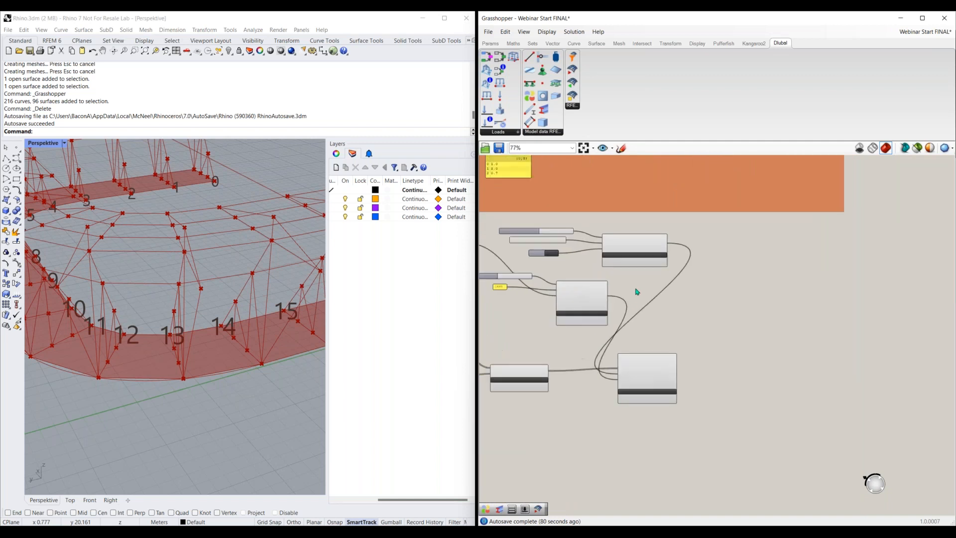
{"action": "right_click_drag", "start_coordinate": [728, 351], "coordinate": [655, 316]}
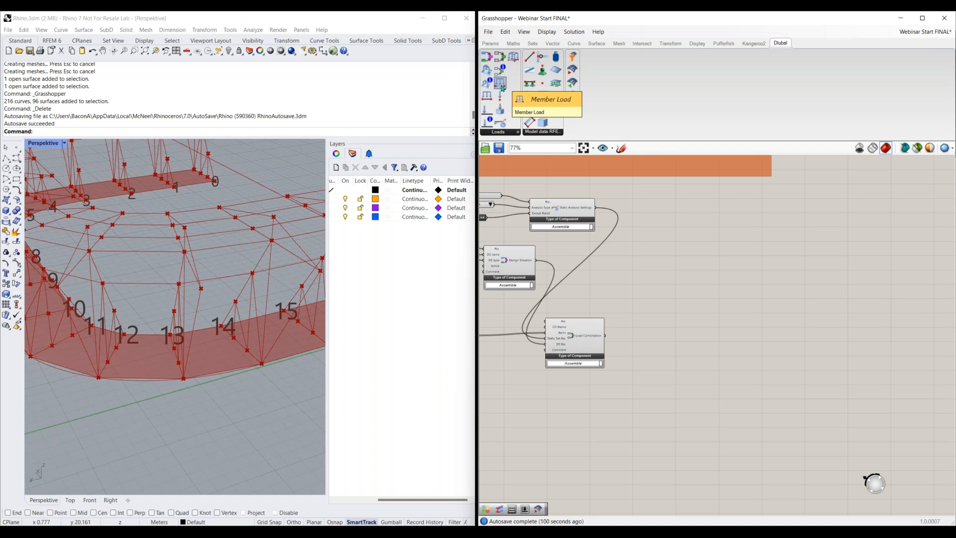
{"action": "left_click_drag", "start_coordinate": [501, 82], "coordinate": [705, 288]}
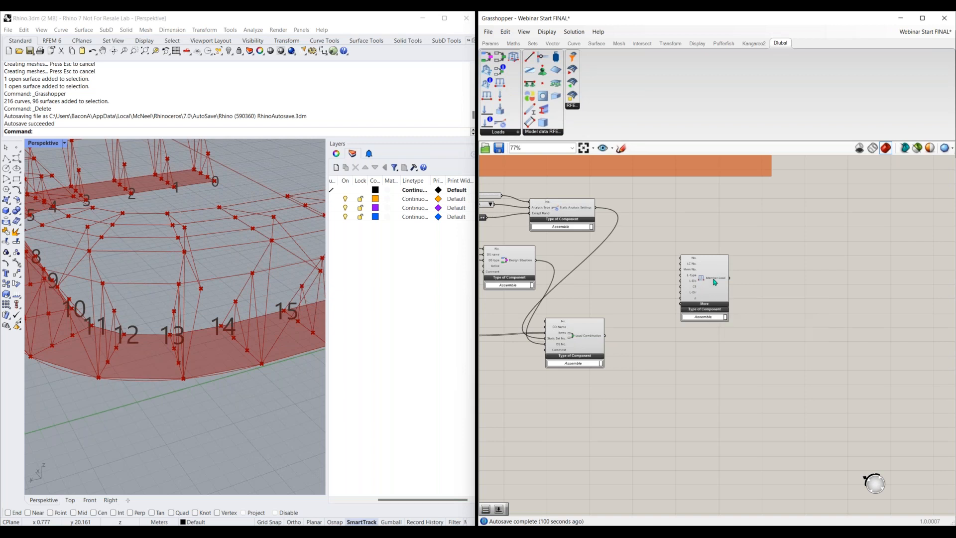
{"action": "scroll", "coordinate": [711, 269], "scroll_direction": "up", "scroll_amount": 2}
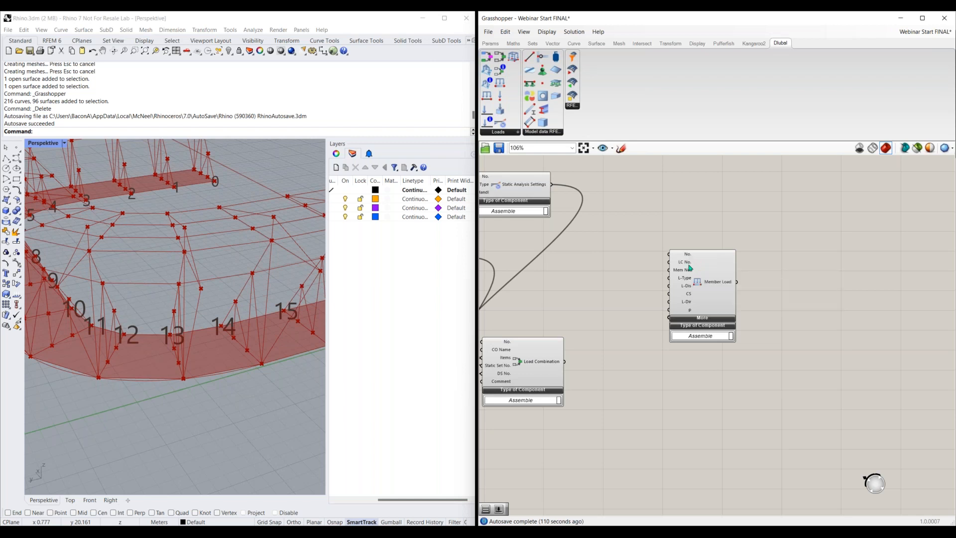
{"action": "left_click_drag", "start_coordinate": [704, 275], "coordinate": [750, 285]}
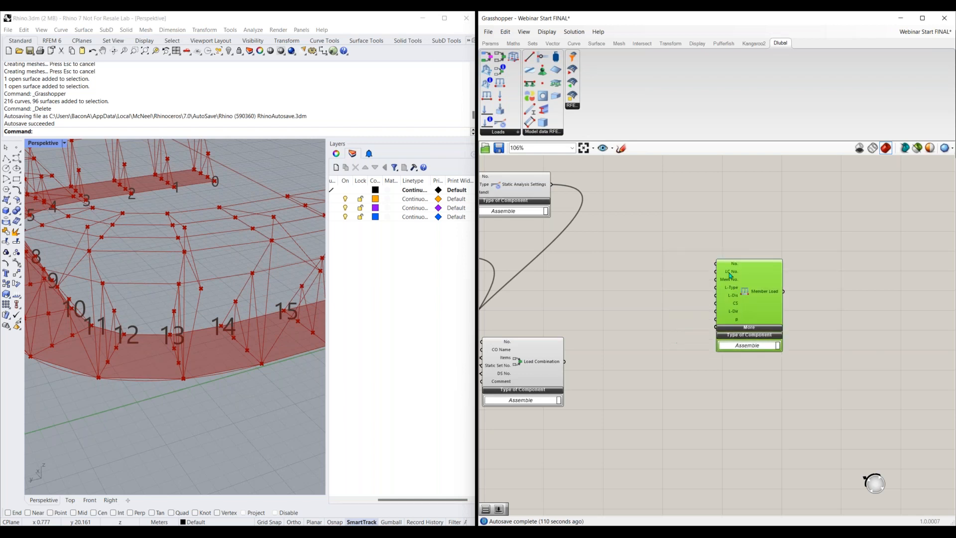
Step: Connect the live Load Case component's output to the Member Load component's LC No. input
{"action": "scroll", "coordinate": [645, 298], "scroll_direction": "down", "scroll_amount": 3}
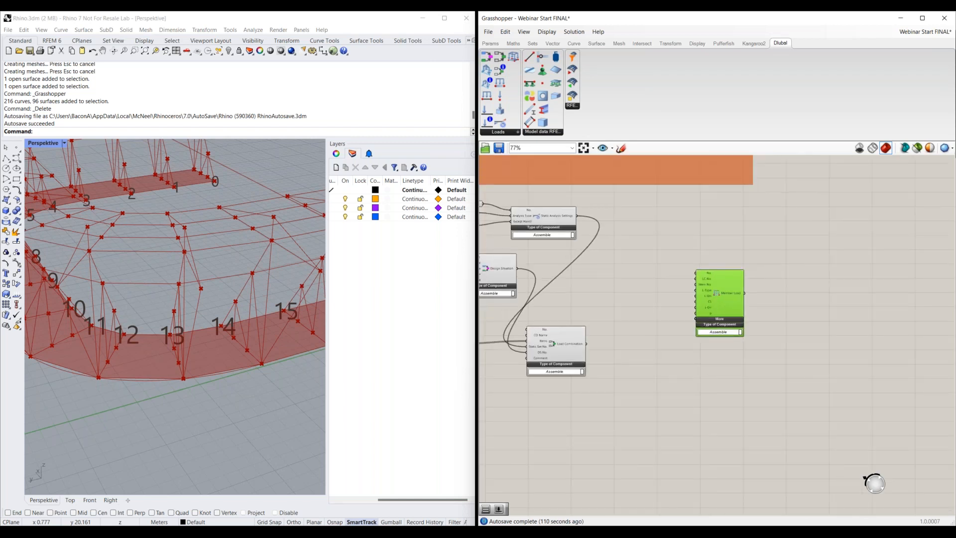
{"action": "right_click_drag", "start_coordinate": [646, 297], "coordinate": [752, 288]}
{"action": "left_click_drag", "start_coordinate": [833, 292], "coordinate": [769, 295]}
{"action": "right_click_drag", "start_coordinate": [611, 374], "coordinate": [759, 371]}
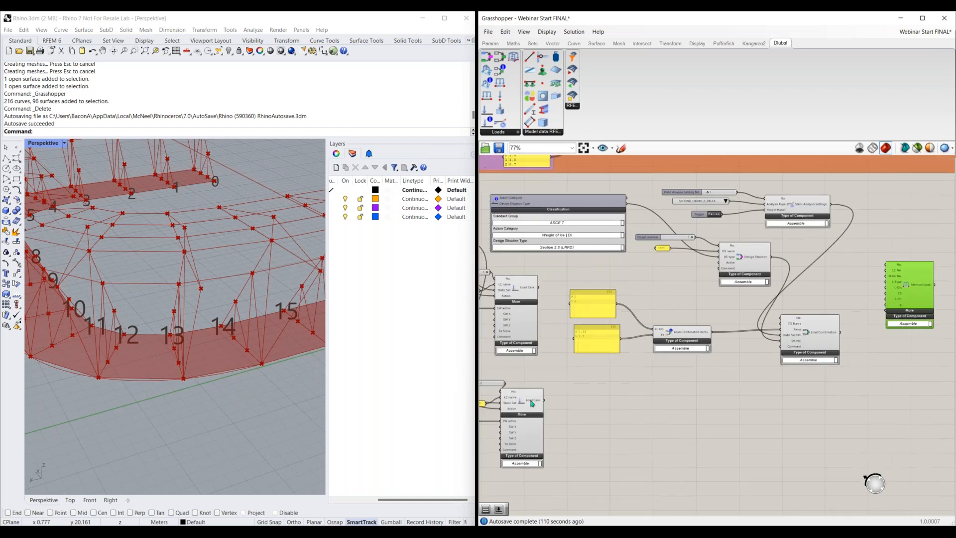
{"action": "left_click_drag", "start_coordinate": [544, 400], "coordinate": [884, 271]}
{"action": "scroll", "coordinate": [884, 272], "scroll_direction": "up", "scroll_amount": 3}
{"action": "right_click_drag", "start_coordinate": [884, 272], "coordinate": [668, 281]}
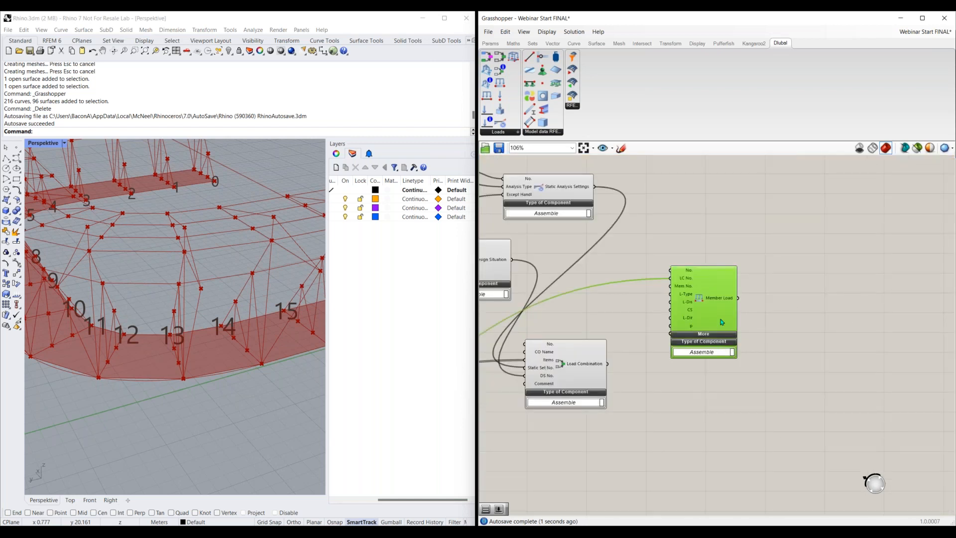
Step: Bring the Member Load component near the model components and connect the beam Member output to its Mem No. input
{"action": "left_click_drag", "start_coordinate": [718, 301], "coordinate": [822, 303]}
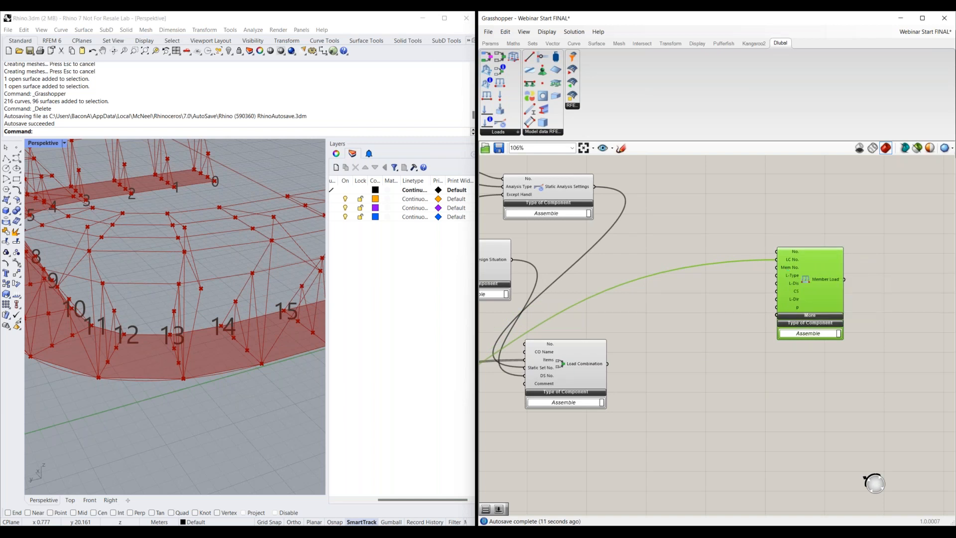
{"action": "scroll", "coordinate": [751, 299], "scroll_direction": "down", "scroll_amount": 3}
{"action": "right_click_drag", "start_coordinate": [714, 360], "coordinate": [768, 323]}
{"action": "left_click_drag", "start_coordinate": [851, 260], "coordinate": [545, 428]}
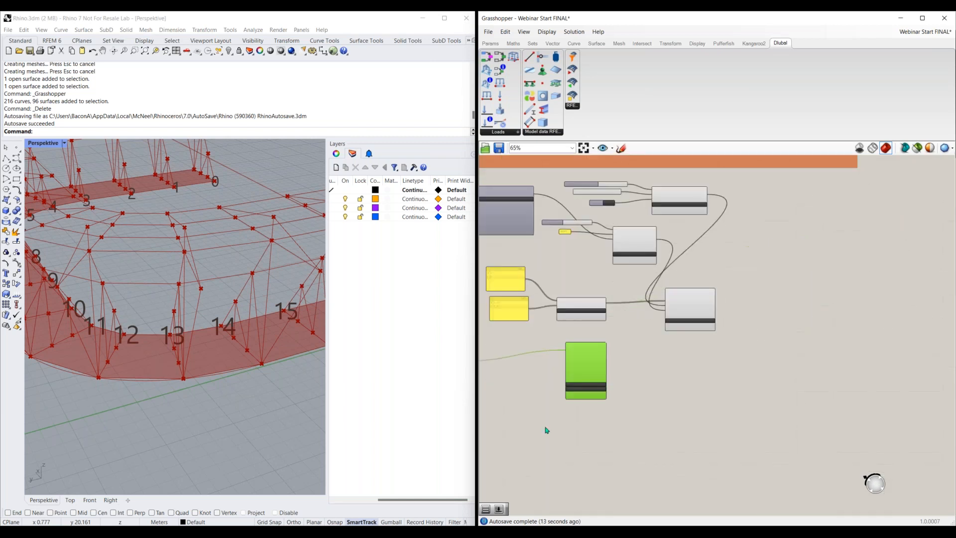
{"action": "right_click_drag", "start_coordinate": [547, 430], "coordinate": [751, 358]}
{"action": "scroll", "coordinate": [794, 319], "scroll_direction": "down", "scroll_amount": 2}
{"action": "left_click_drag", "start_coordinate": [794, 319], "coordinate": [651, 373]}
{"action": "scroll", "coordinate": [553, 329], "scroll_direction": "up", "scroll_amount": 4}
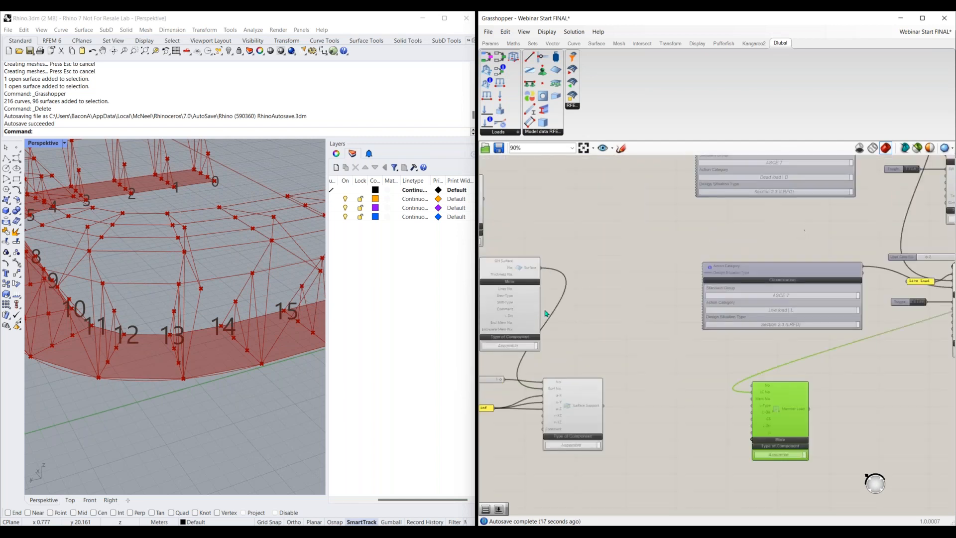
{"action": "right_click_drag", "start_coordinate": [575, 311], "coordinate": [768, 318]}
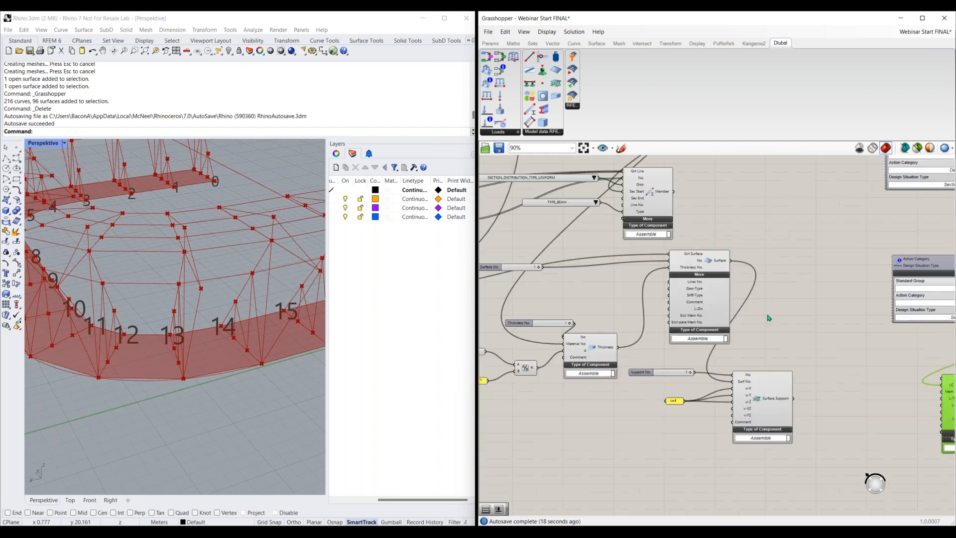
{"action": "right_click_drag", "start_coordinate": [670, 196], "coordinate": [596, 201]}
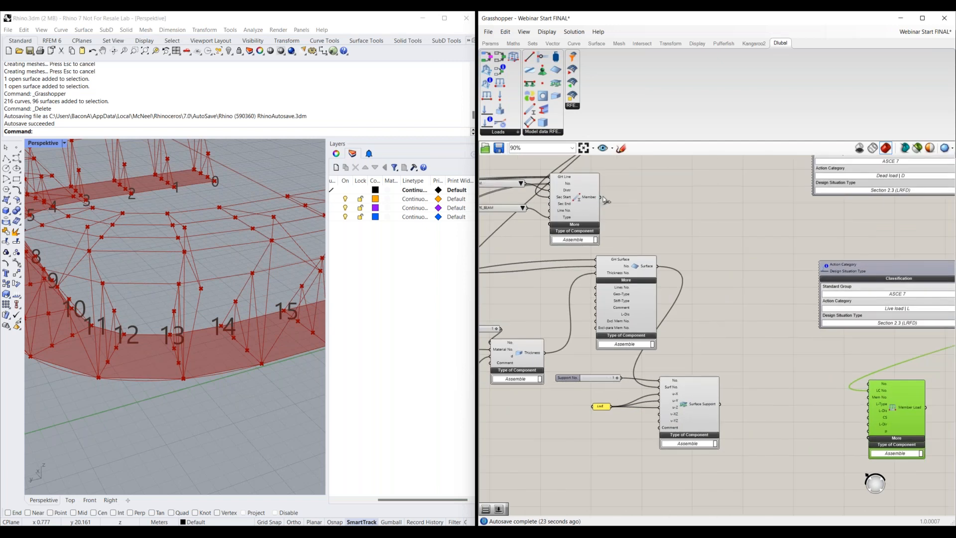
{"action": "left_click_drag", "start_coordinate": [601, 197], "coordinate": [867, 398]}
Step: Move the Member Load component back to the free canvas area beyond the Load Combination component
{"action": "scroll", "coordinate": [626, 361], "scroll_direction": "down", "scroll_amount": 5}
{"action": "right_click_drag", "start_coordinate": [626, 361], "coordinate": [620, 378]}
{"action": "right_click_drag", "start_coordinate": [700, 374], "coordinate": [565, 402]}
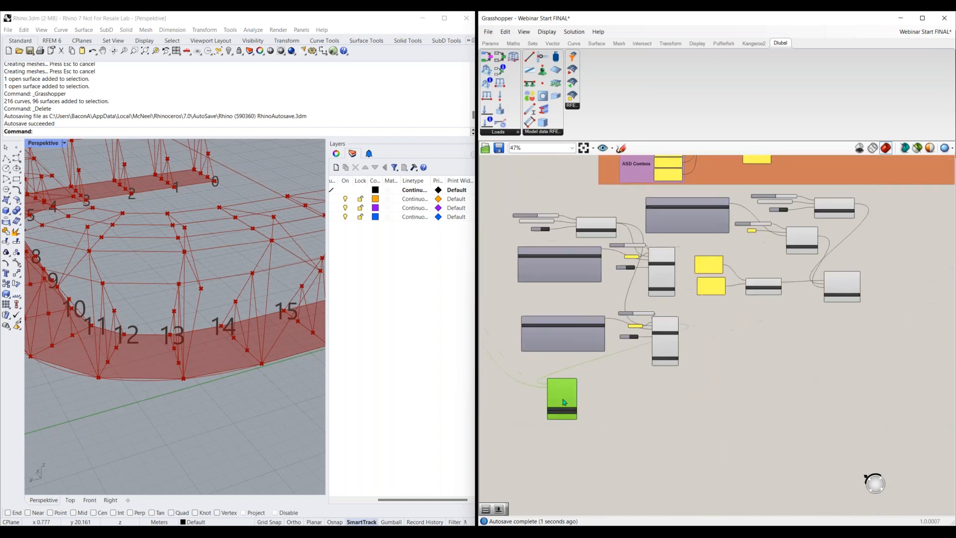
{"action": "left_click_drag", "start_coordinate": [565, 403], "coordinate": [926, 263]}
{"action": "scroll", "coordinate": [735, 344], "scroll_direction": "up", "scroll_amount": 4}
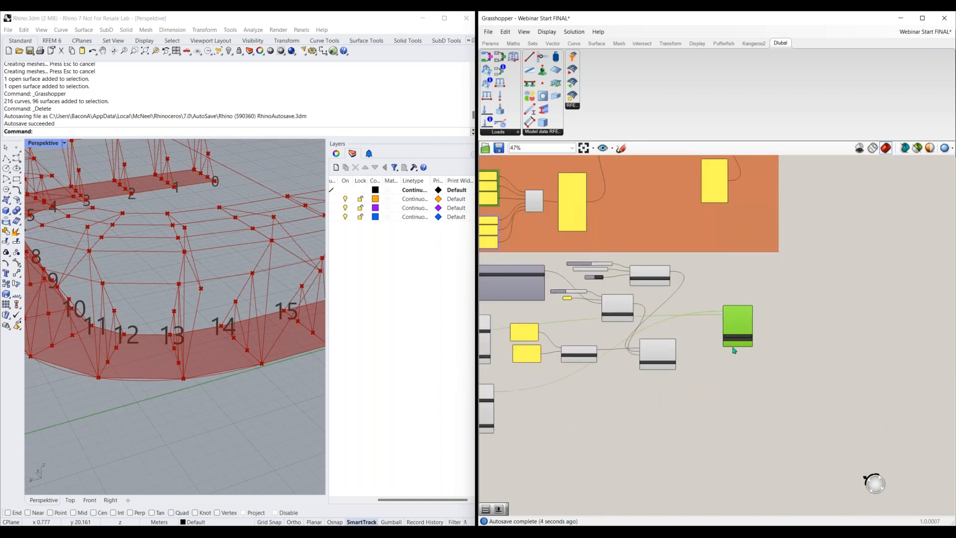
{"action": "left_click_drag", "start_coordinate": [749, 314], "coordinate": [828, 299]}
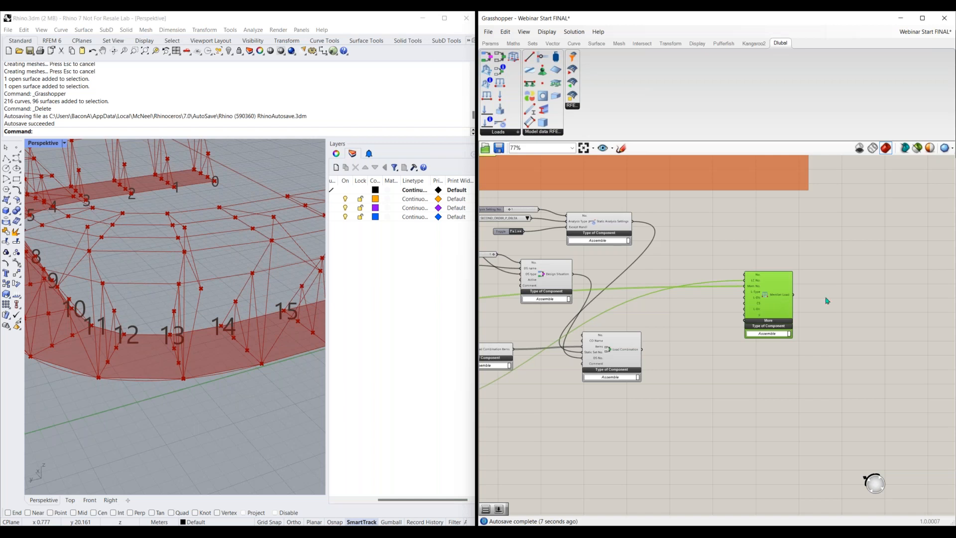
Step: Add a Value List for the Member Load's L-Type input, set it to LOAD_TYPE_FORCE and place it beside the component
{"action": "scroll", "coordinate": [739, 306], "scroll_direction": "up", "scroll_amount": 3}
{"action": "scroll", "coordinate": [747, 326], "scroll_direction": "up", "scroll_amount": 2}
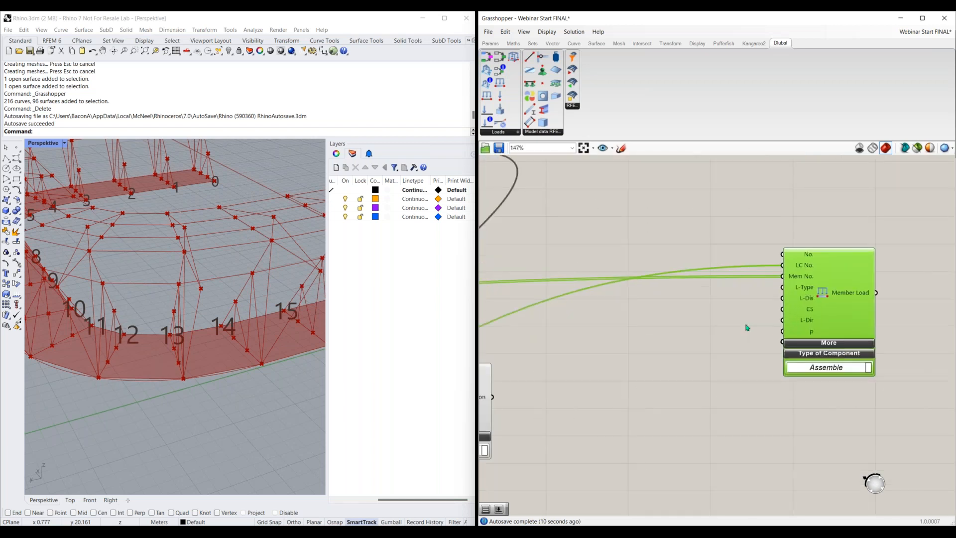
{"action": "double_click", "coordinate": [671, 304]}
{"action": "type", "text": "value"}
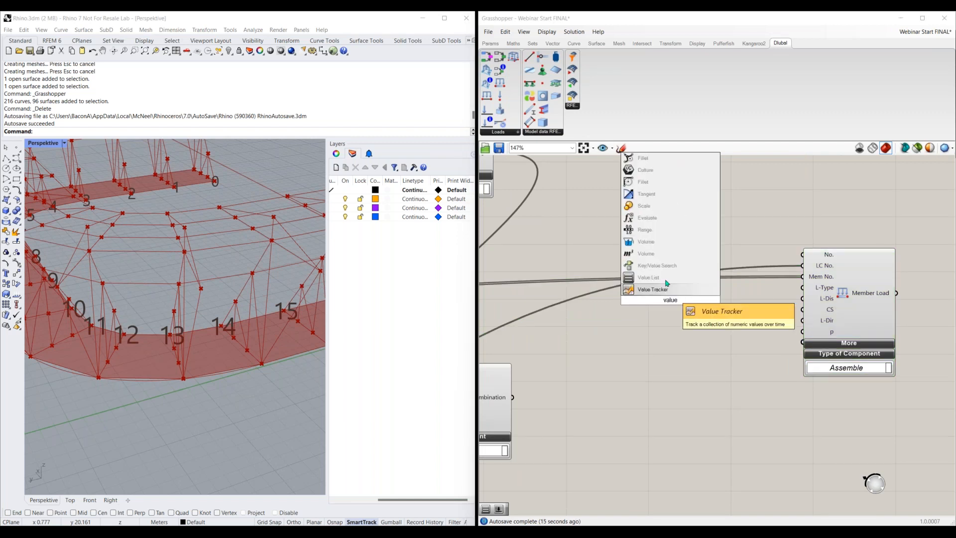
{"action": "left_click", "coordinate": [658, 278]}
{"action": "left_click_drag", "start_coordinate": [692, 300], "coordinate": [802, 288]}
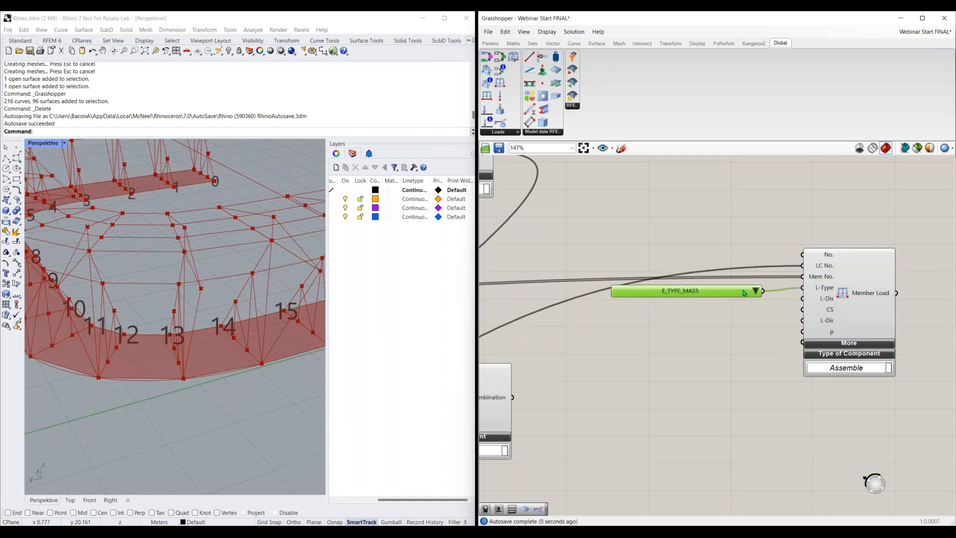
{"action": "left_click", "coordinate": [756, 290]}
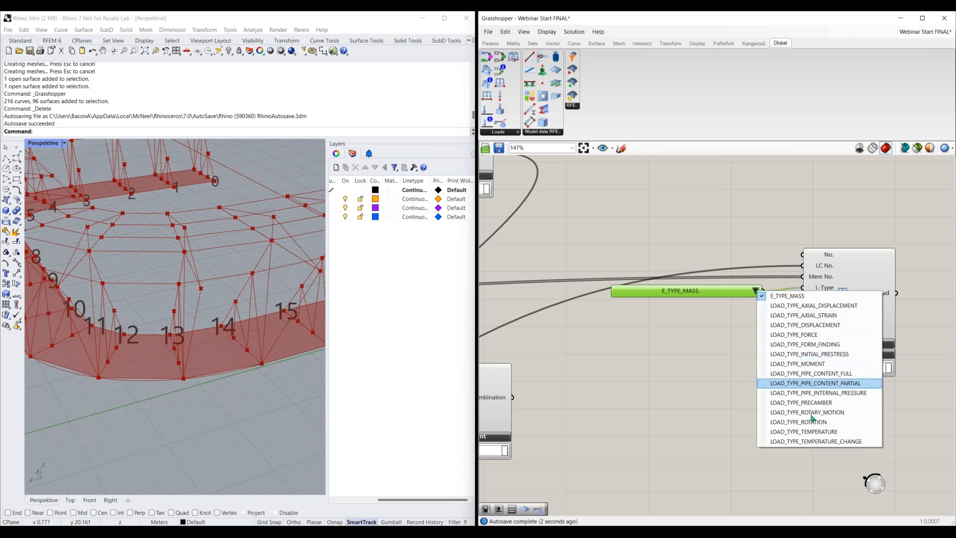
{"action": "left_click", "coordinate": [820, 337]}
{"action": "left_click_drag", "start_coordinate": [708, 286], "coordinate": [702, 277]}
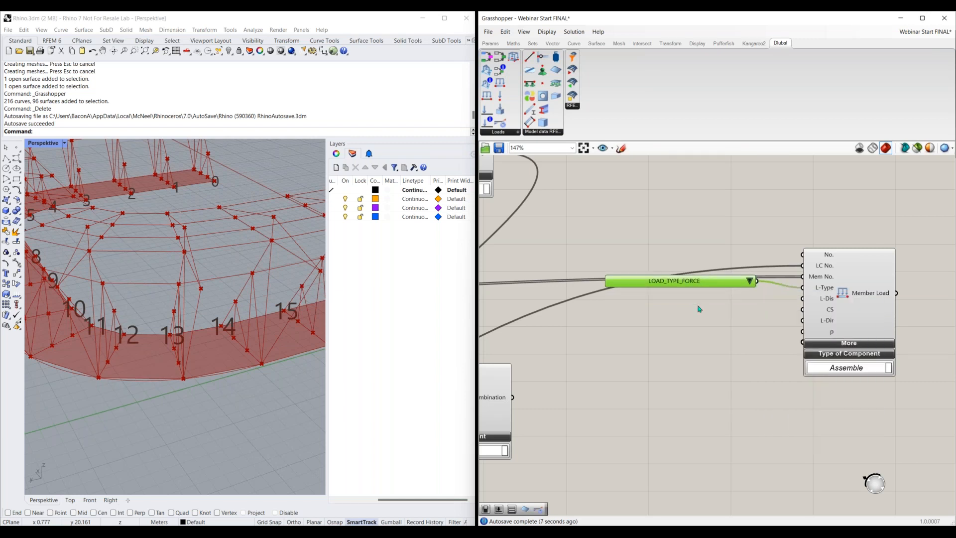
Step: Add a second Value List for the L-Dis input, set it to LOAD_DISTRIBUTION_UNIFORM and align it below the load type list
{"action": "double_click", "coordinate": [700, 309]}
{"action": "type", "text": "value"}
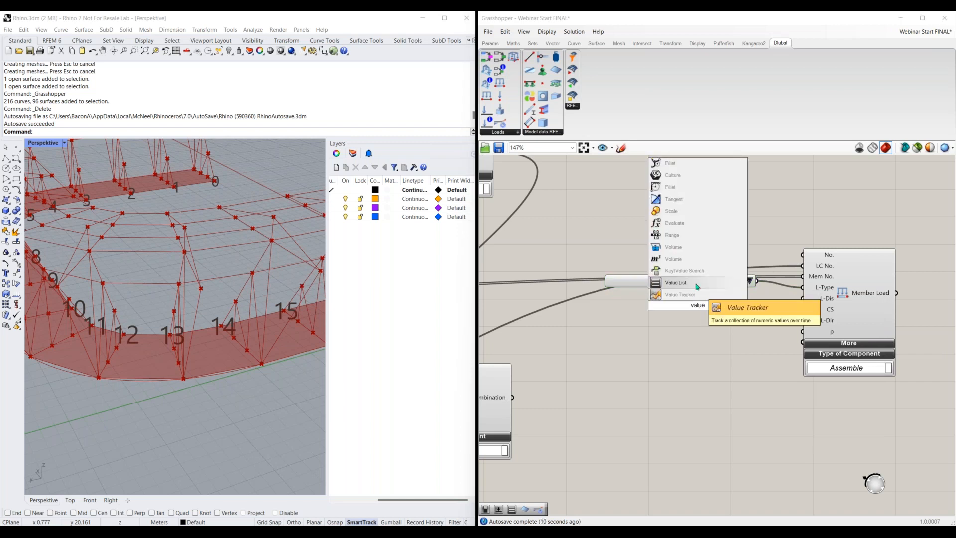
{"action": "left_click", "coordinate": [696, 283]}
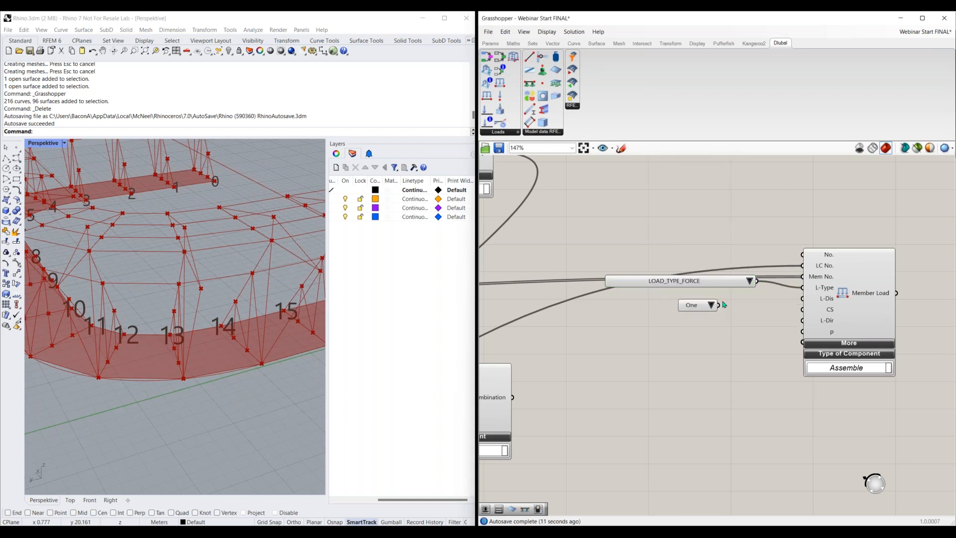
{"action": "left_click_drag", "start_coordinate": [719, 305], "coordinate": [802, 298]}
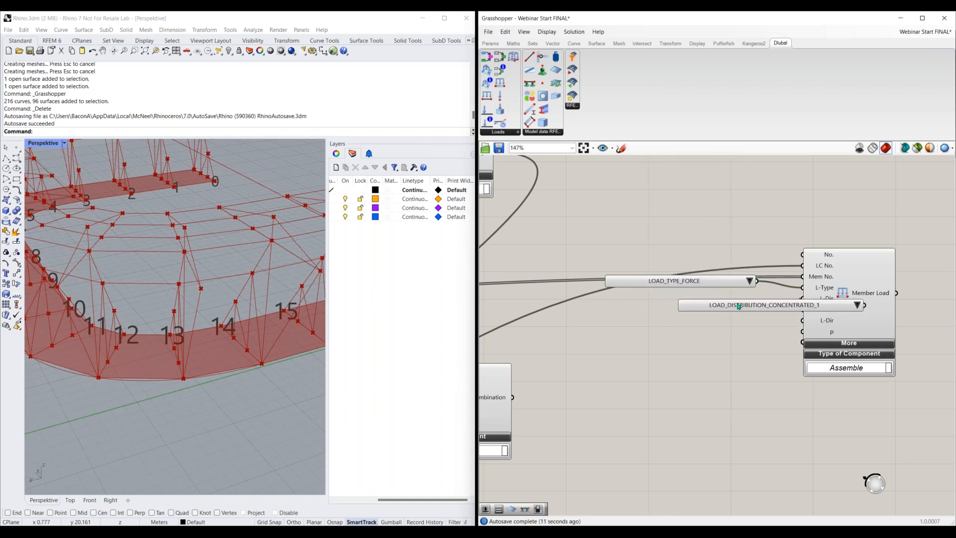
{"action": "left_click", "coordinate": [792, 308]}
{"action": "left_click", "coordinate": [792, 308]}
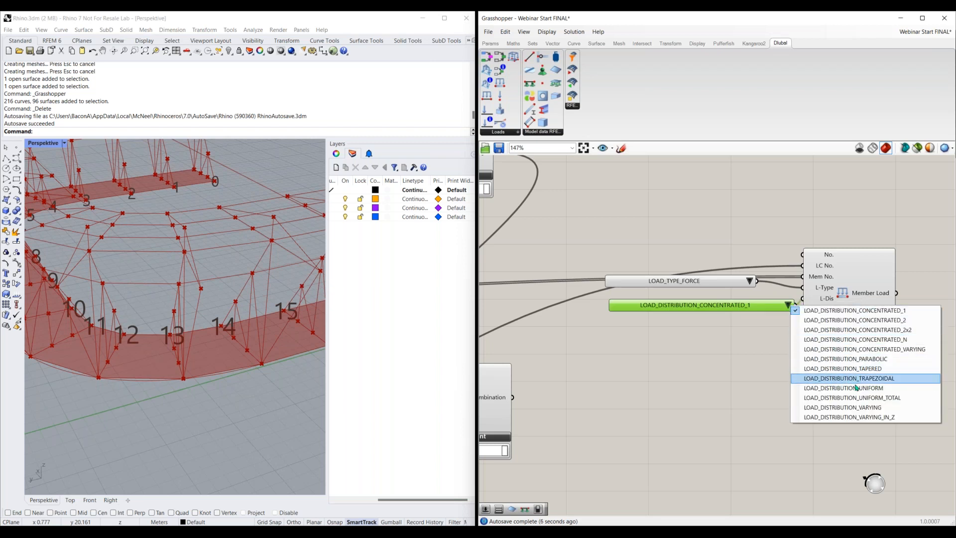
{"action": "key", "text": "Return"}
{"action": "left_click_drag", "start_coordinate": [737, 308], "coordinate": [722, 301]}
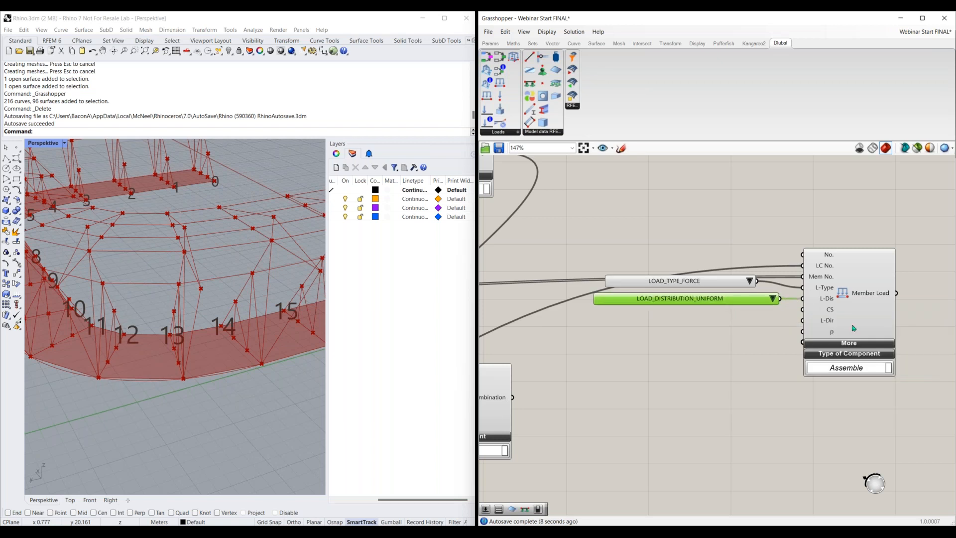
Step: Add a number slider with value 1 and connect it to the Member Load's CS coordinate system input
{"action": "mouse_move", "coordinate": [831, 311]}
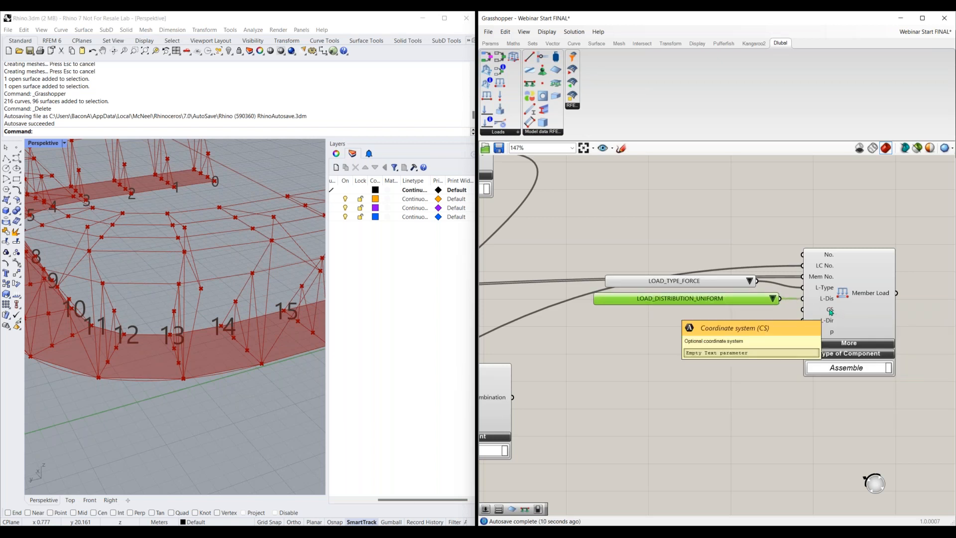
{"action": "double_click", "coordinate": [728, 327]}
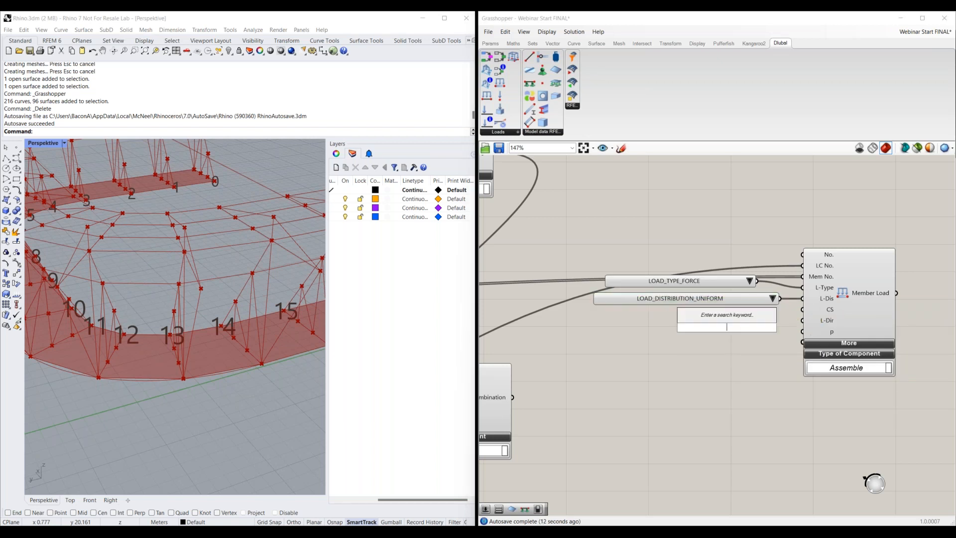
{"action": "type", "text": "slider"}
{"action": "key", "text": "Return"}
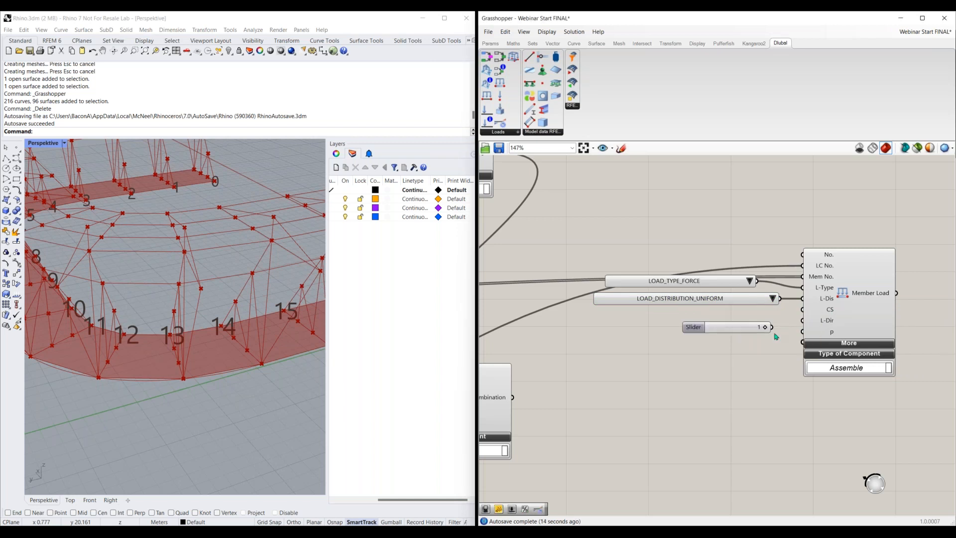
{"action": "left_click_drag", "start_coordinate": [806, 313], "coordinate": [771, 327]}
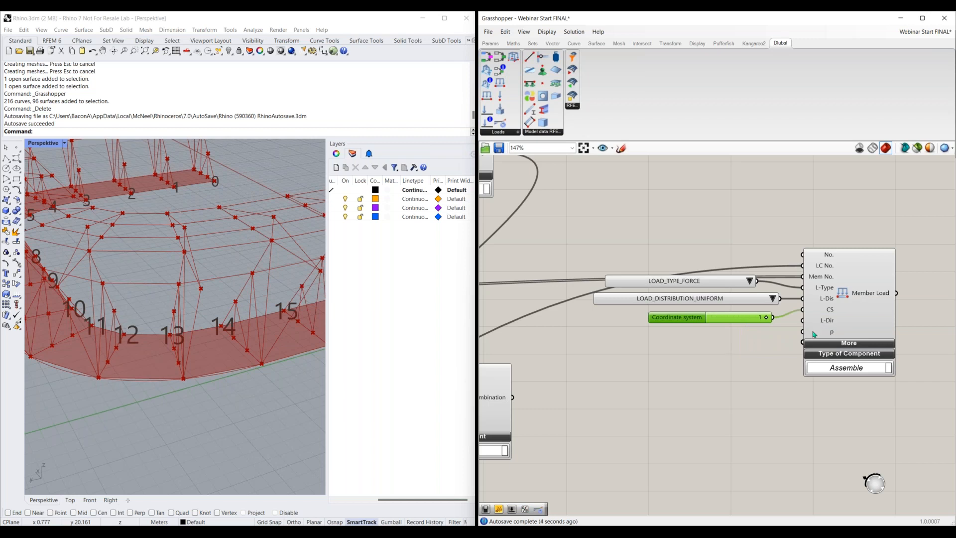
Step: Duplicate the load distribution list for the L-Dir input, set it to LOAD_DIRECTION_GLOBAL_Z_OR_USER_DEFINED_W_TRUE and align it below the coordinate system slider
{"action": "left_click", "coordinate": [716, 305]}
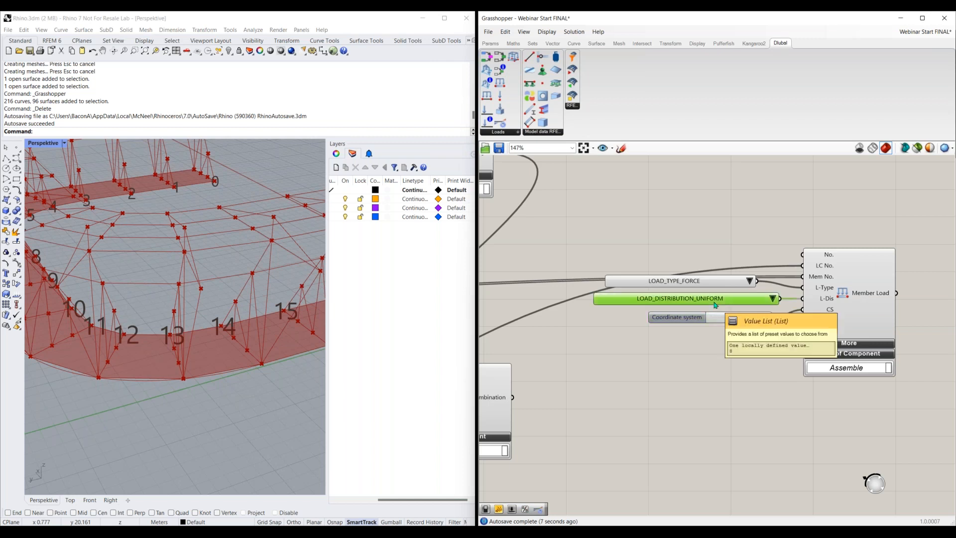
{"action": "key", "text": "ctrl+c"}
{"action": "key", "text": "ctrl+v"}
{"action": "left_click_drag", "start_coordinate": [715, 305], "coordinate": [694, 342]}
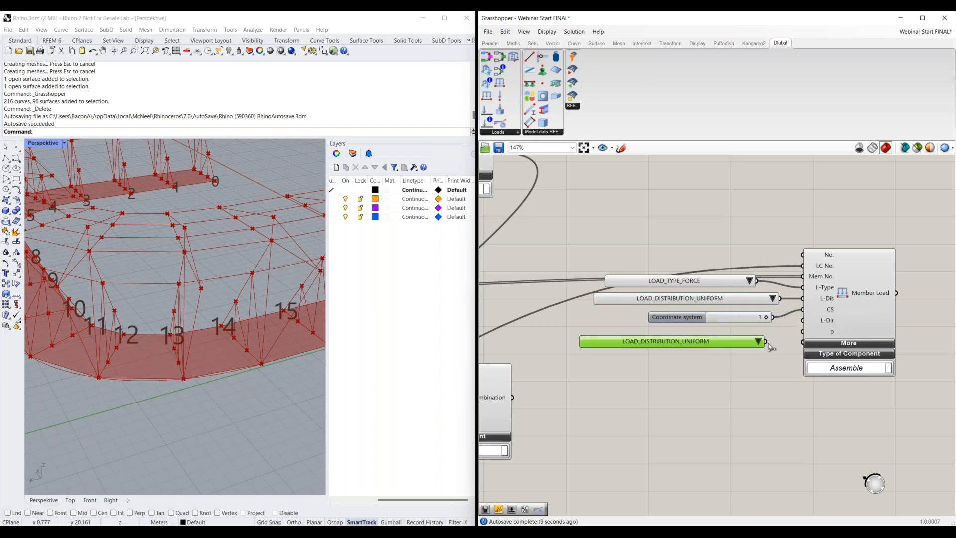
{"action": "left_click_drag", "start_coordinate": [798, 323], "coordinate": [766, 342]}
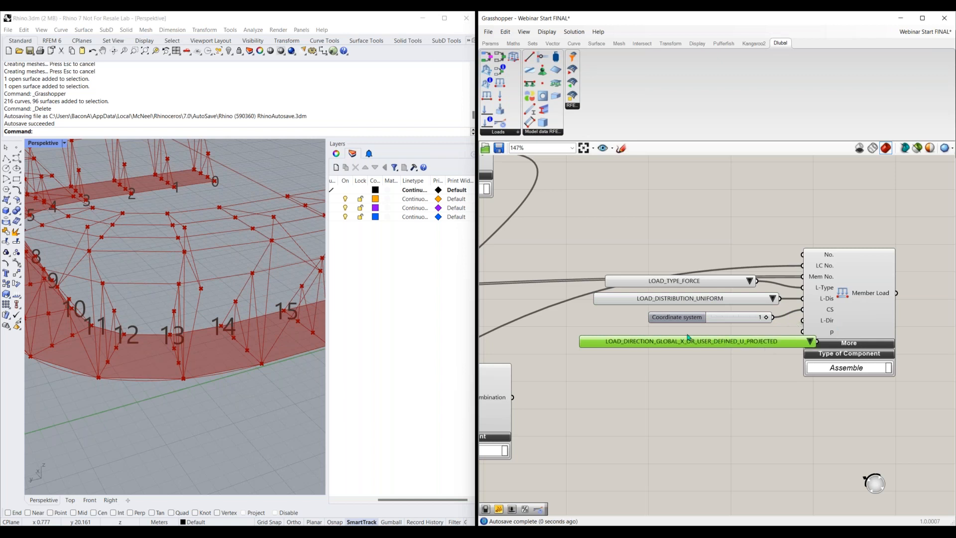
{"action": "left_click", "coordinate": [769, 332]}
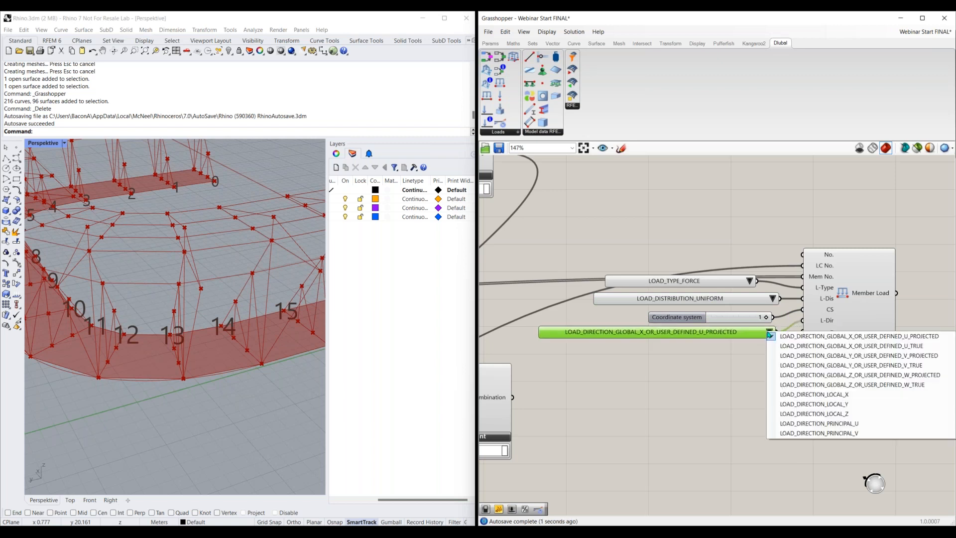
{"action": "left_click", "coordinate": [827, 386]}
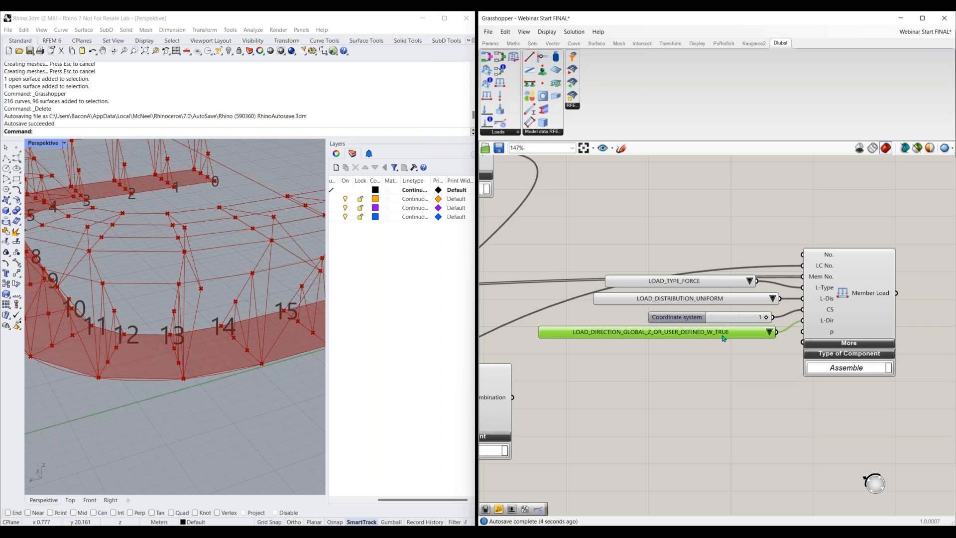
{"action": "mouse_move", "coordinate": [708, 320]}
{"action": "left_mouse_down"}
{"action": "mouse_move", "coordinate": [695, 315]}
{"action": "mouse_move", "coordinate": [695, 330]}
{"action": "left_mouse_up"}
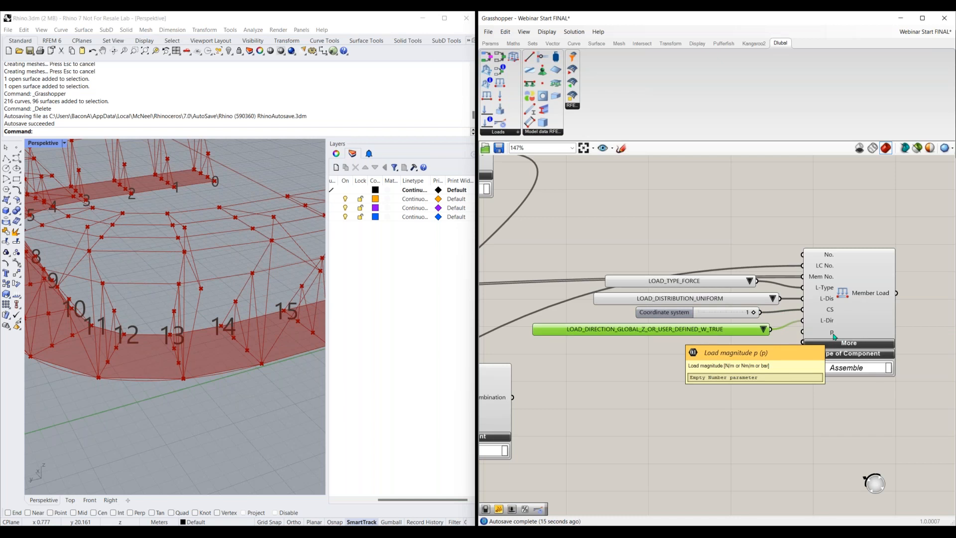
Step: Add a Multiplication component below the load direction list
{"action": "double_click", "coordinate": [675, 408]}
{"action": "type", "text": "a/b"}
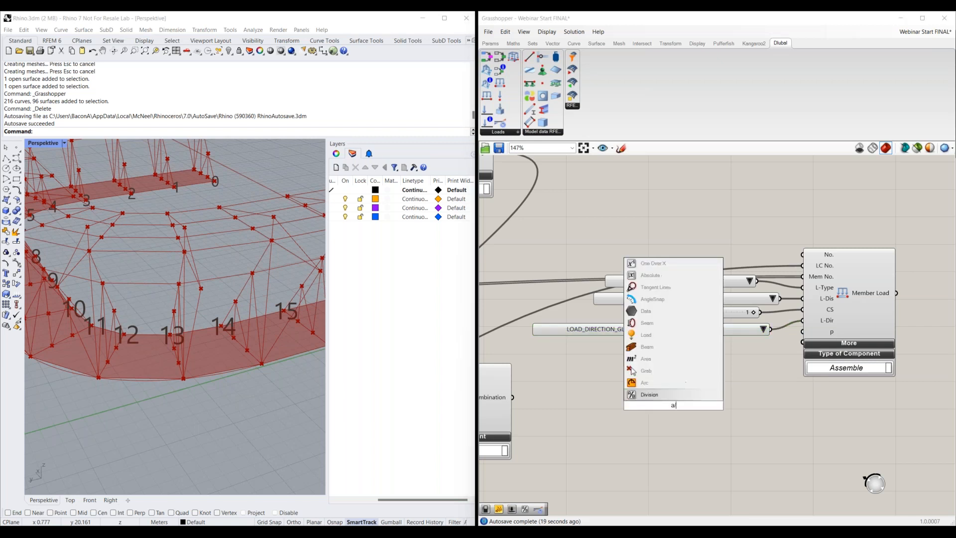
{"action": "key", "text": "BackSpace"}
{"action": "key", "text": "BackSpace"}
{"action": "key", "text": "BackSpace"}
{"action": "type", "text": "mult"}
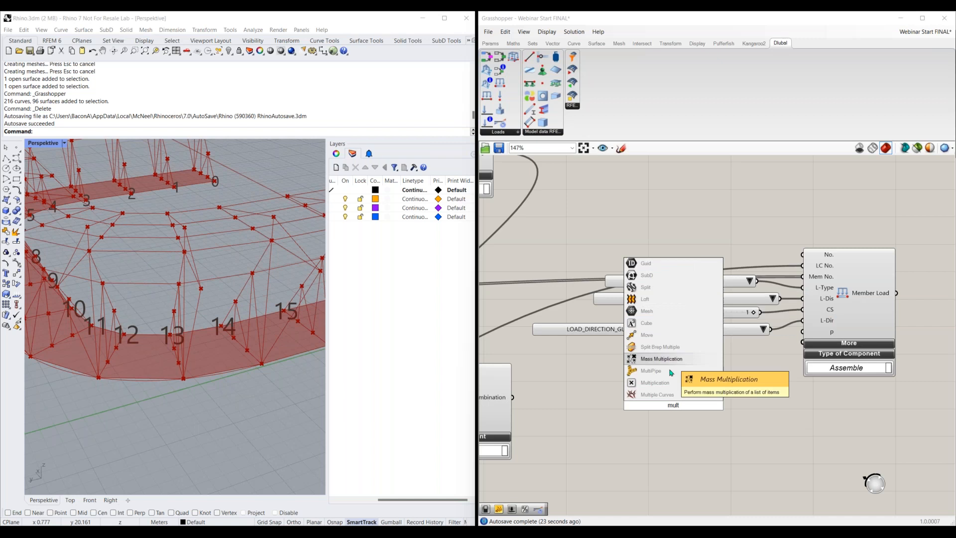
{"action": "left_click", "coordinate": [669, 382]}
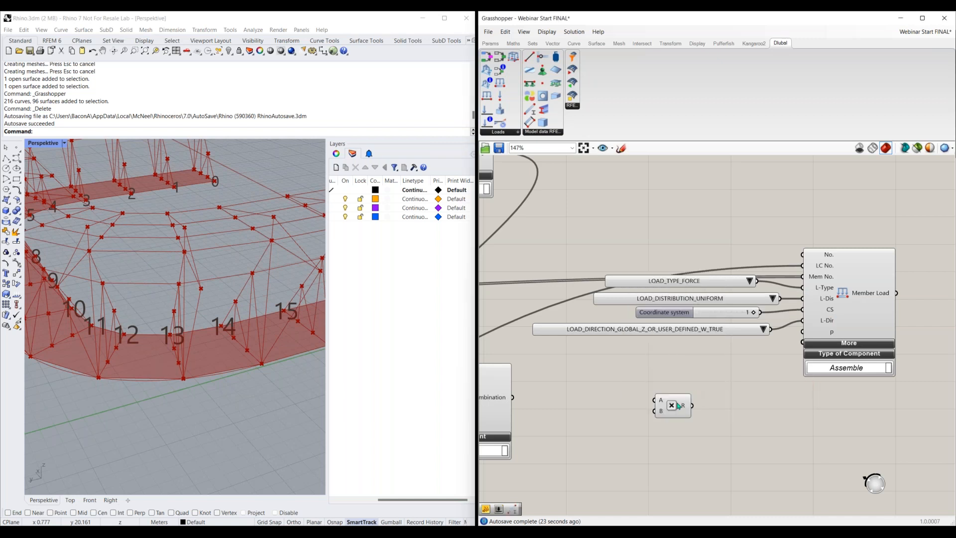
Step: Switch the components from icons to text labels and rename the Multiplication component as lb/ft to N/m
{"action": "left_click", "coordinate": [546, 31]}
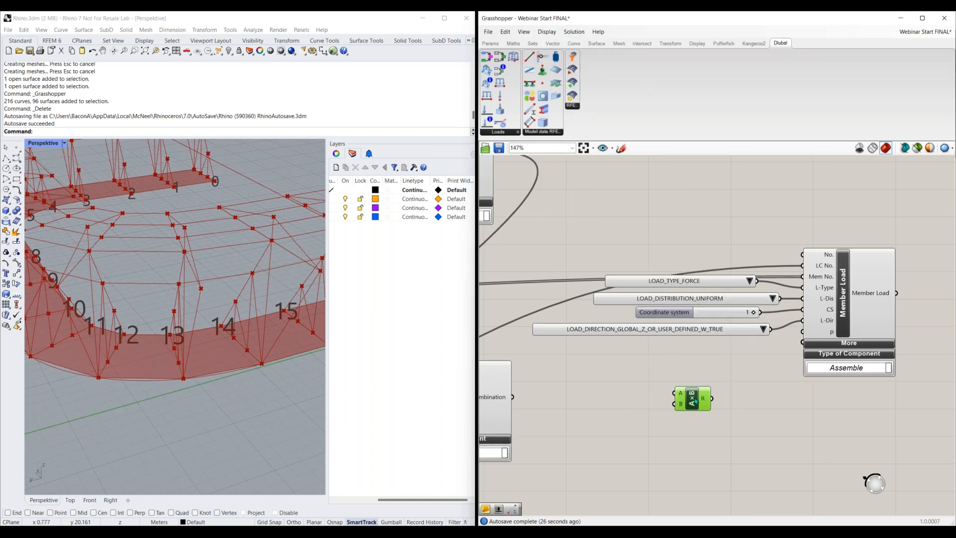
{"action": "double_click", "coordinate": [734, 371]}
{"action": "right_click", "coordinate": [694, 398]}
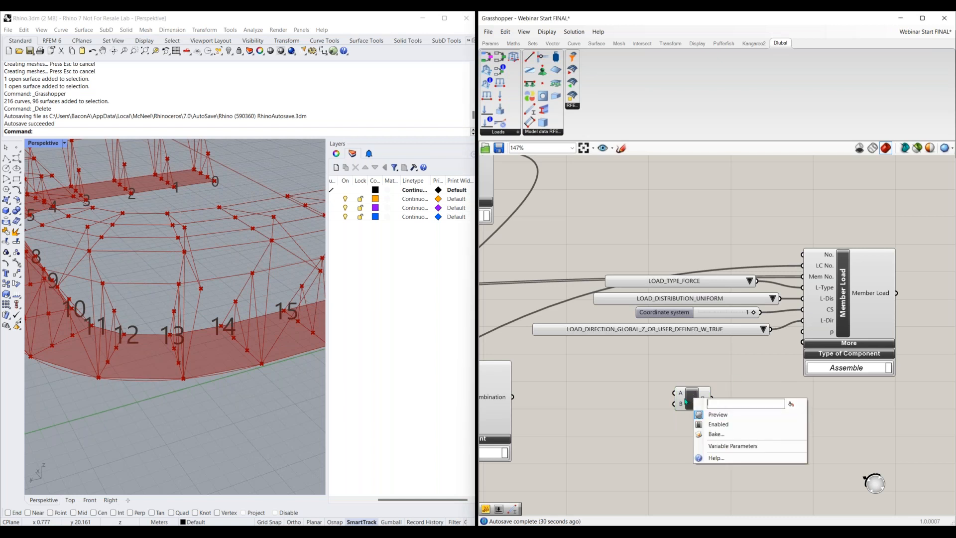
{"action": "type", "text": "lb/ft to N/m"}
{"action": "key", "text": "Return"}
{"action": "left_click_drag", "start_coordinate": [692, 398], "coordinate": [729, 395]}
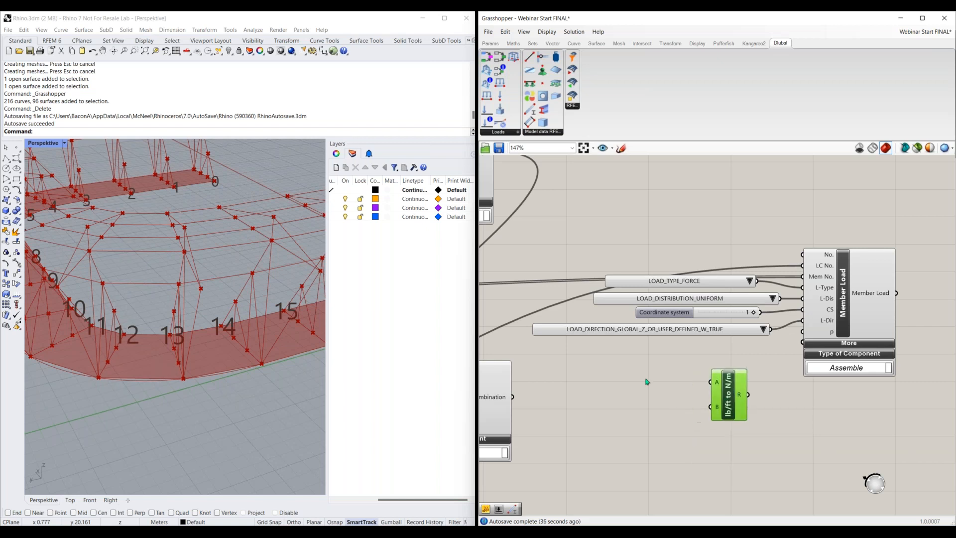
Step: Add a number slider set to 1000 and connect it to input A of the lb/ft to N/m component
{"action": "double_click", "coordinate": [664, 384]}
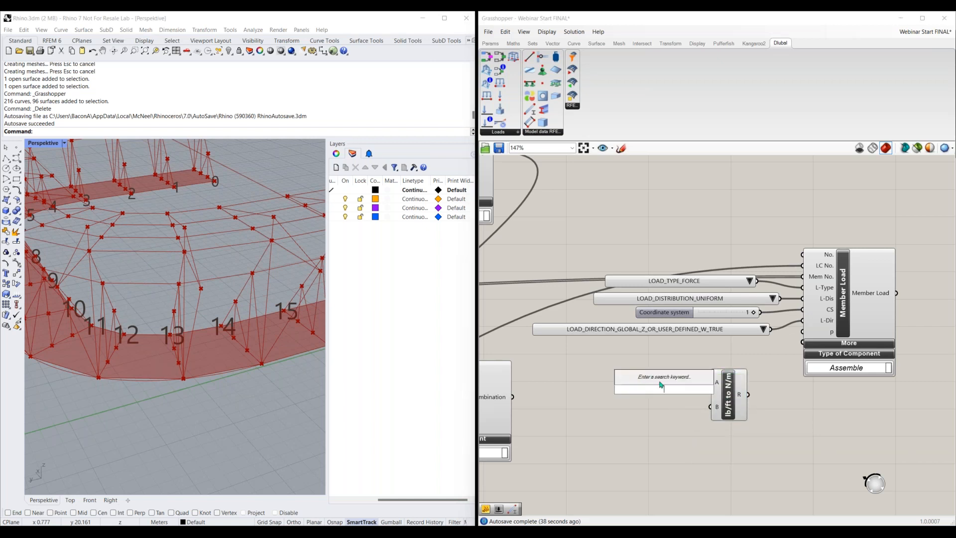
{"action": "type", "text": "1000"}
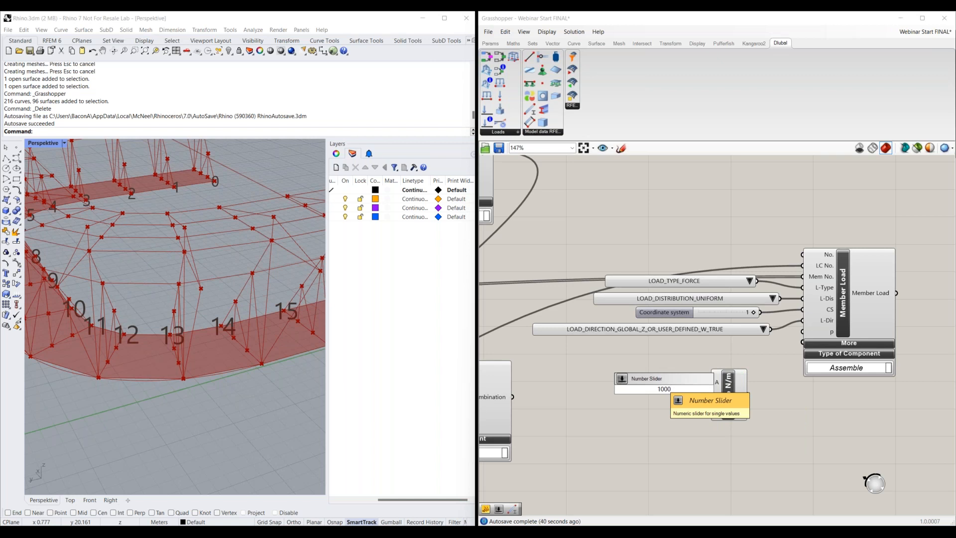
{"action": "key", "text": "Return"}
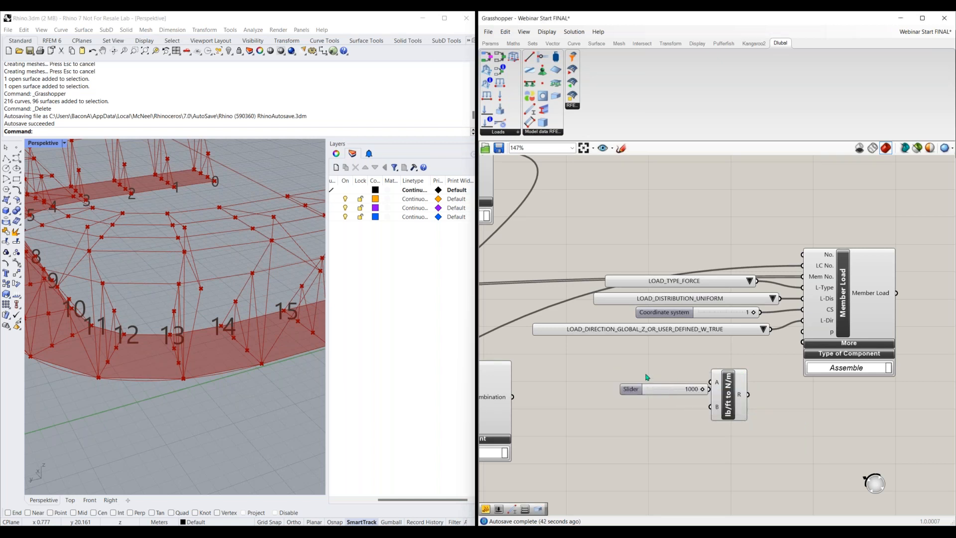
{"action": "left_click_drag", "start_coordinate": [630, 389], "coordinate": [599, 372]}
{"action": "left_click_drag", "start_coordinate": [678, 372], "coordinate": [710, 382]}
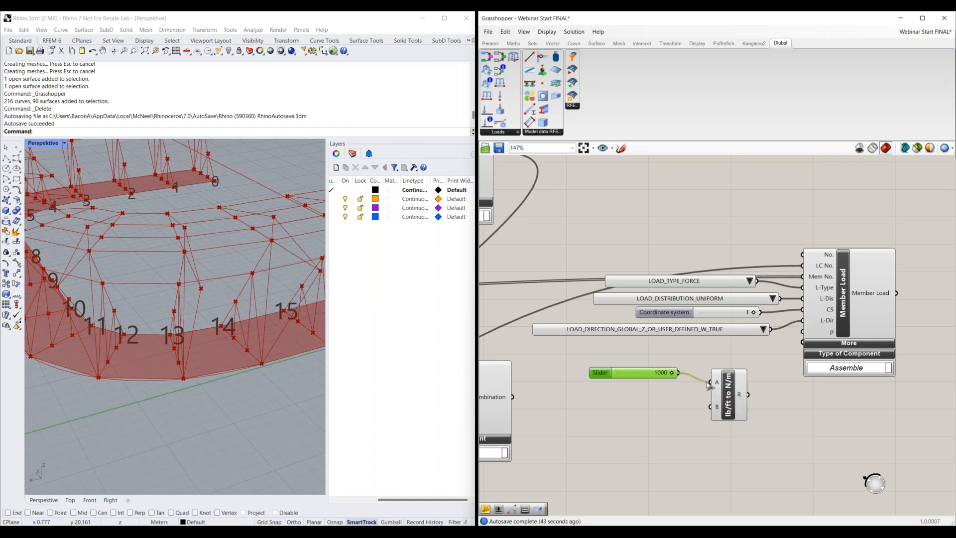
Step: Connect a panel containing 1.36 to input B of the lb/ft to N/m component and its result to the Member Load's p input
{"action": "double_click", "coordinate": [710, 417]}
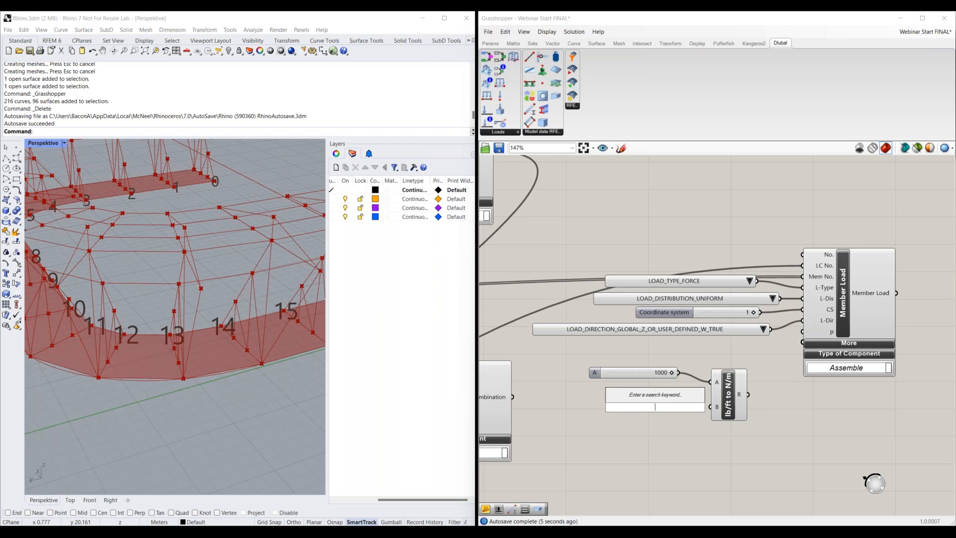
{"action": "type", "text": "\"1.36"}
{"action": "key", "text": "Return"}
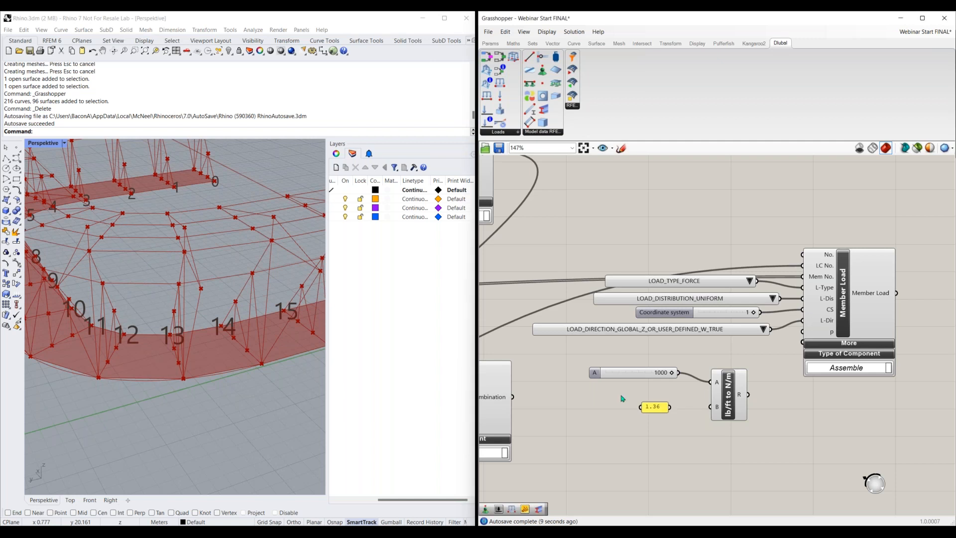
{"action": "left_click_drag", "start_coordinate": [670, 407], "coordinate": [803, 332]}
{"action": "left_click_drag", "start_coordinate": [762, 355], "coordinate": [590, 442]}
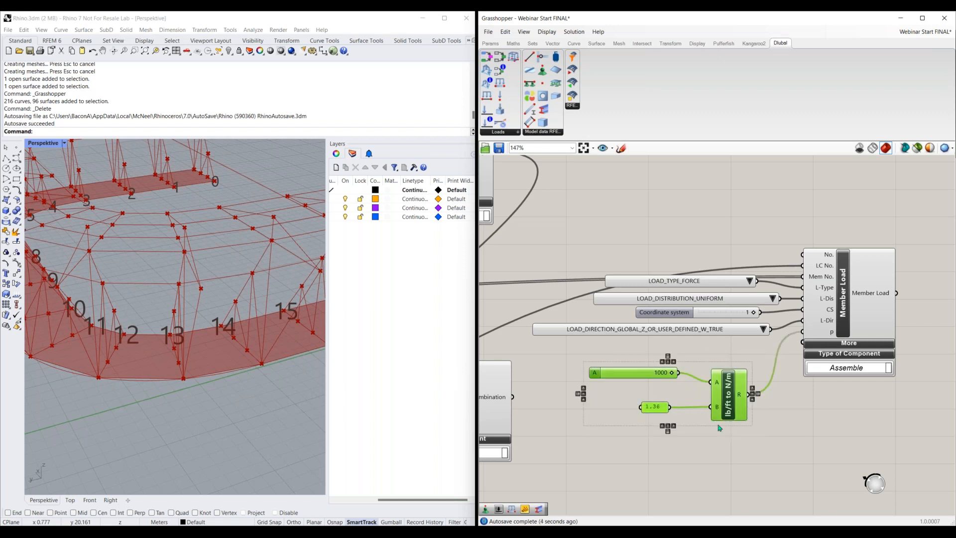
{"action": "left_click", "coordinate": [634, 394]}
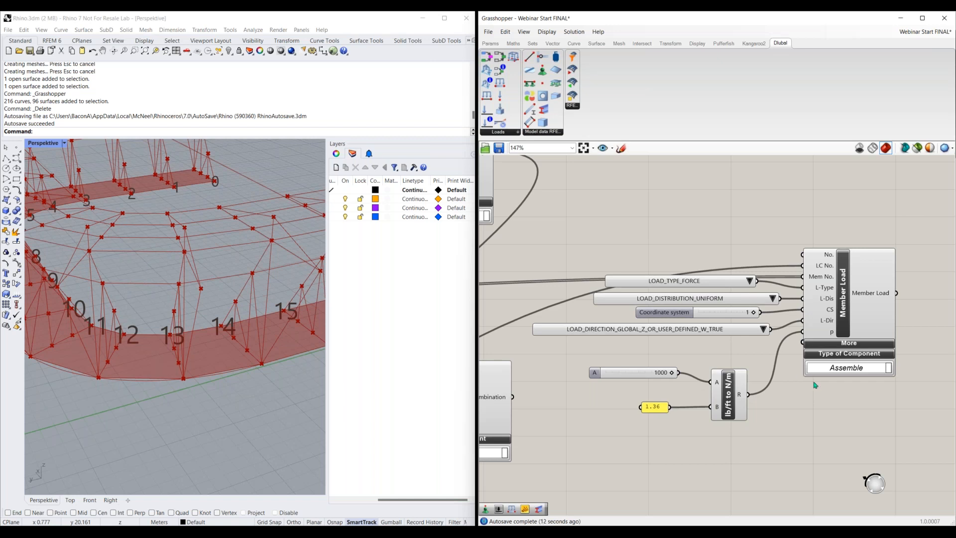
Step: Place an RFEM Export component on the free canvas area beyond the Member Load component
{"action": "right_click_drag", "start_coordinate": [874, 313], "coordinate": [786, 329]}
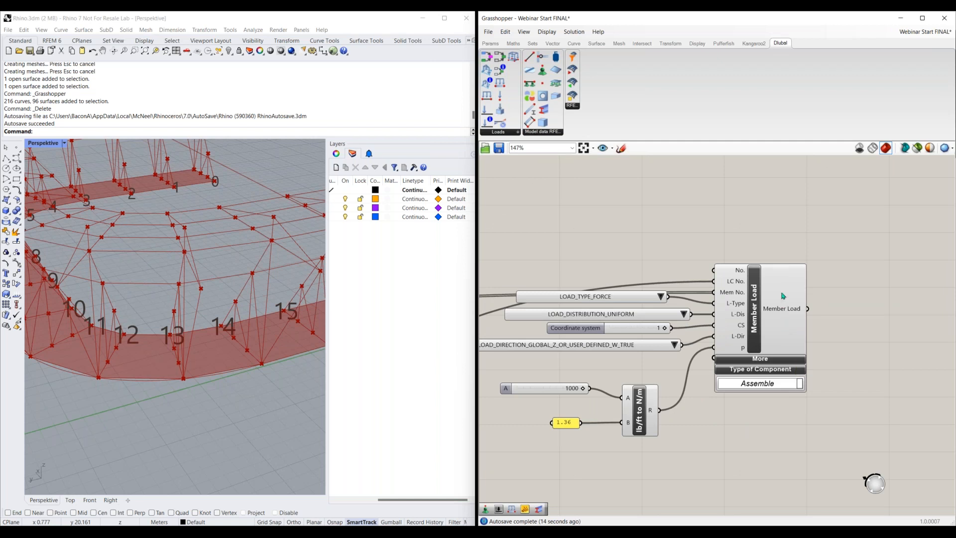
{"action": "scroll", "coordinate": [766, 333], "scroll_direction": "down", "scroll_amount": 2}
{"action": "scroll", "coordinate": [766, 331], "scroll_direction": "down", "scroll_amount": 1}
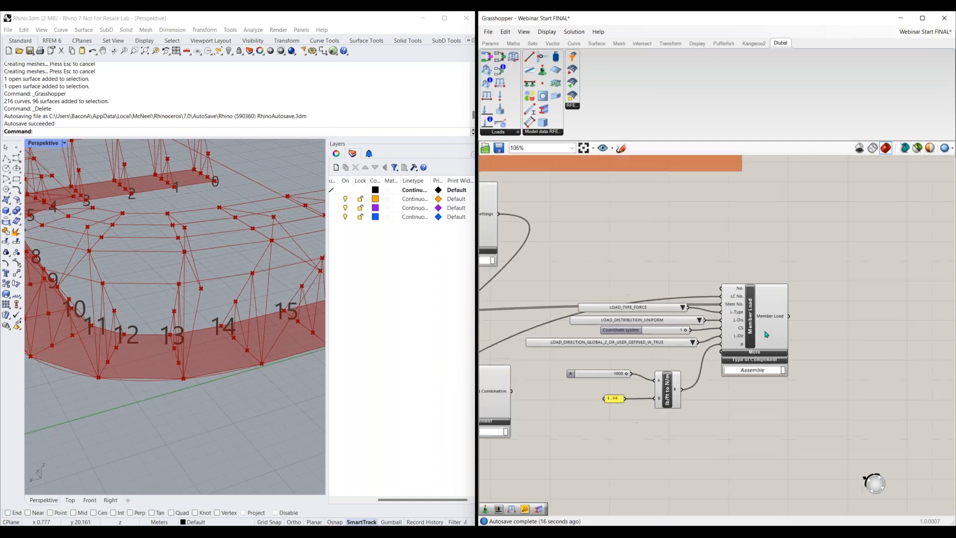
{"action": "right_click_drag", "start_coordinate": [840, 310], "coordinate": [647, 326]}
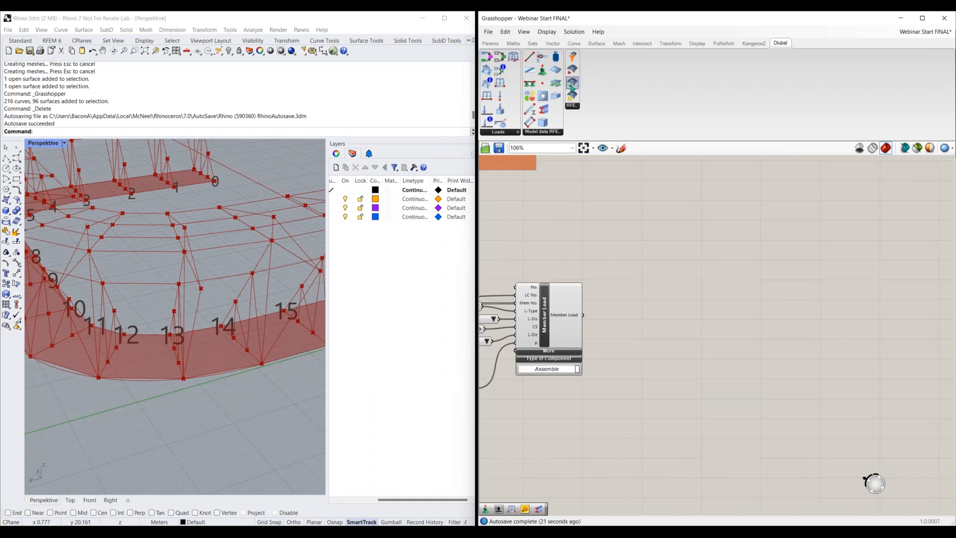
{"action": "left_click_drag", "start_coordinate": [574, 88], "coordinate": [739, 313]}
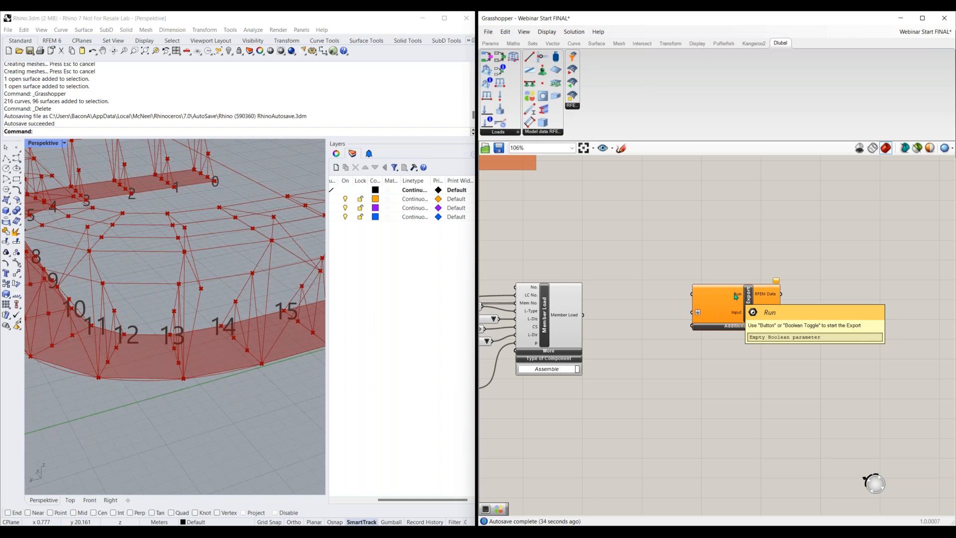
Step: Add a Button and connect it to the Run input of the RFEM Export component
{"action": "double_click", "coordinate": [631, 255]}
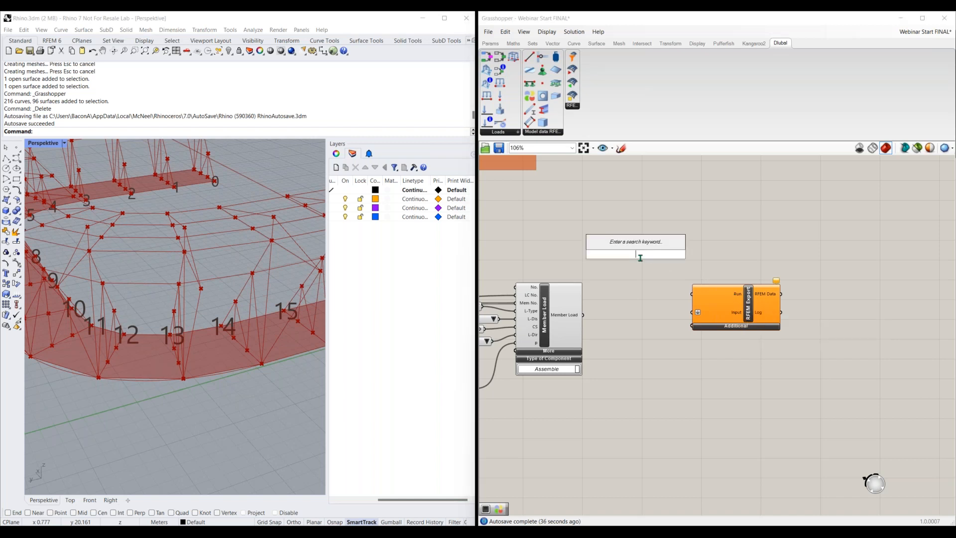
{"action": "type", "text": "butto"}
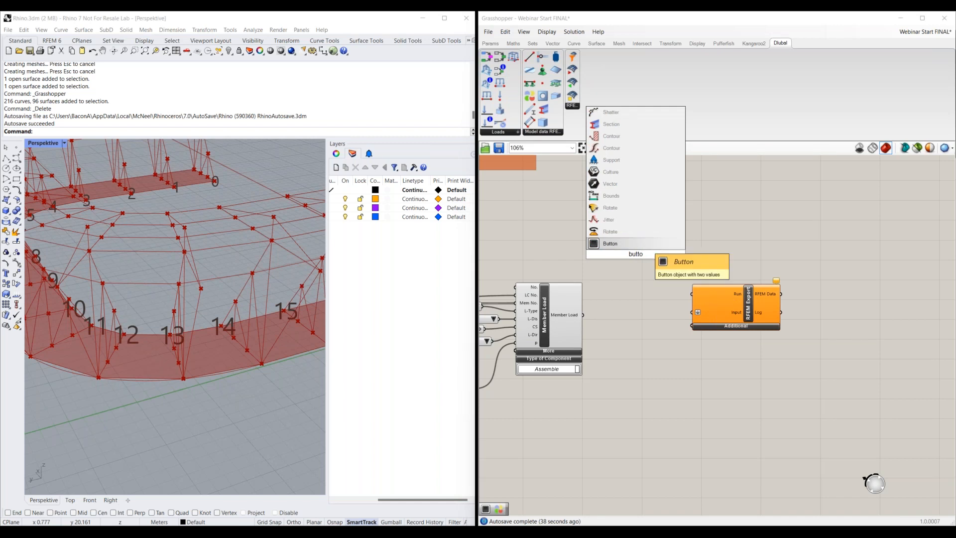
{"action": "key", "text": "Return"}
{"action": "left_click_drag", "start_coordinate": [657, 254], "coordinate": [692, 294]}
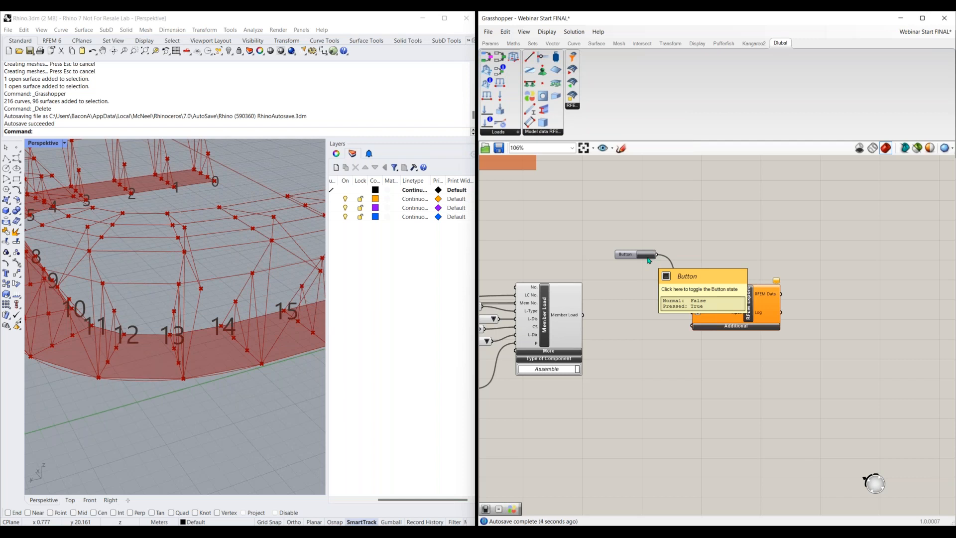
Step: Try a Boolean Toggle set to True on the RFEM Export's Run input in place of the button, and delete the toggle
{"action": "double_click", "coordinate": [645, 234]}
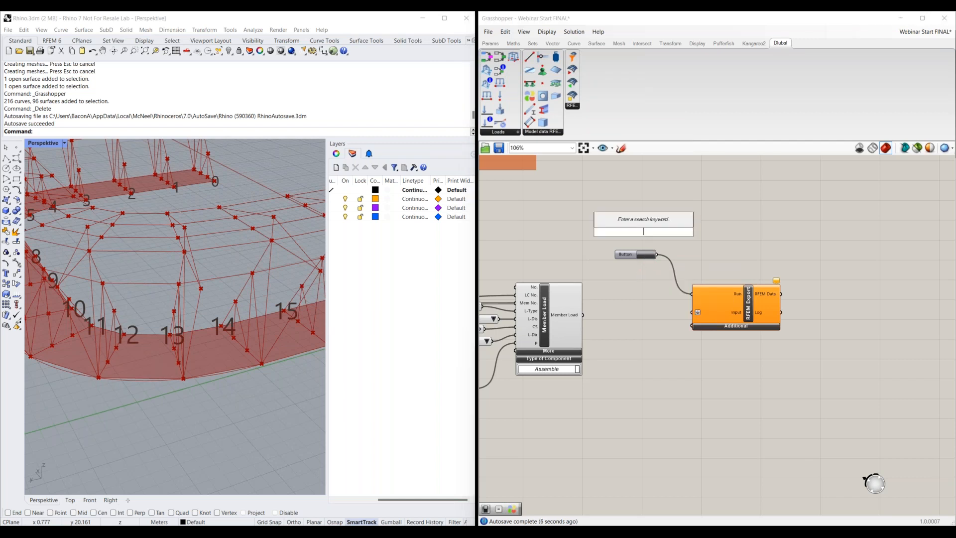
{"action": "type", "text": "boolea"}
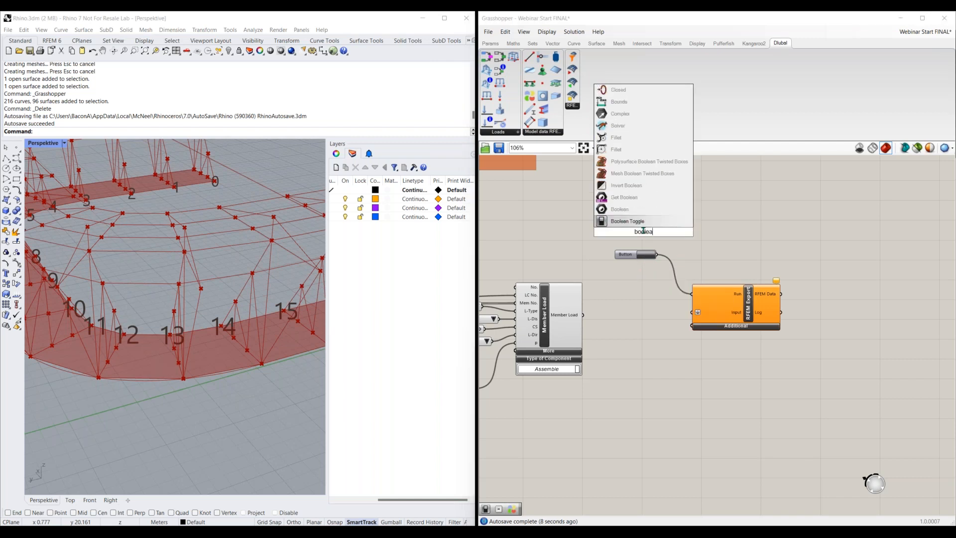
{"action": "key", "text": "Return"}
{"action": "left_click_drag", "start_coordinate": [689, 291], "coordinate": [657, 237]}
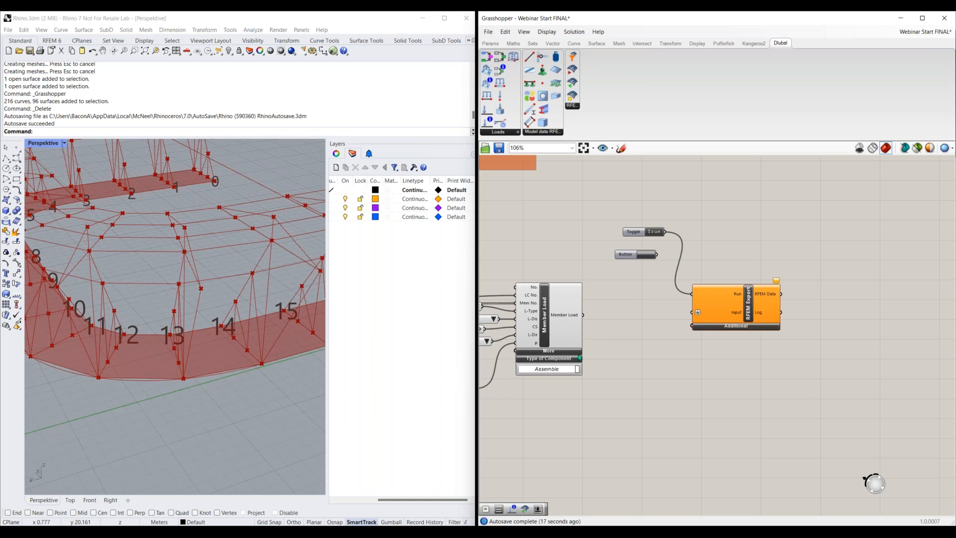
{"action": "left_click", "coordinate": [640, 234]}
{"action": "key", "text": "Delete"}
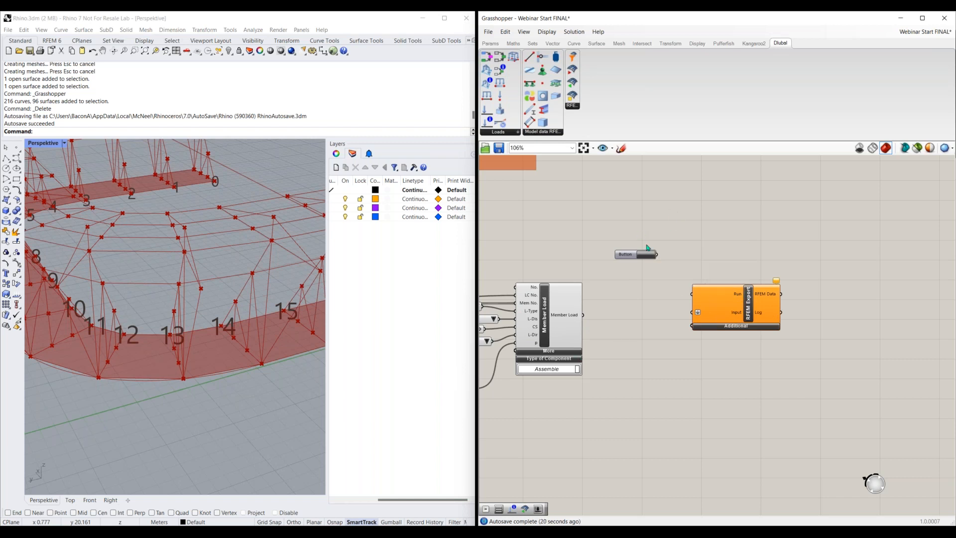
Step: Connect the Button to the Run input of the RFEM Export component
{"action": "left_click", "coordinate": [632, 255]}
{"action": "left_click_drag", "start_coordinate": [657, 255], "coordinate": [692, 299]}
{"action": "scroll", "coordinate": [657, 335], "scroll_direction": "down", "scroll_amount": 1}
{"action": "left_click", "coordinate": [698, 323]}
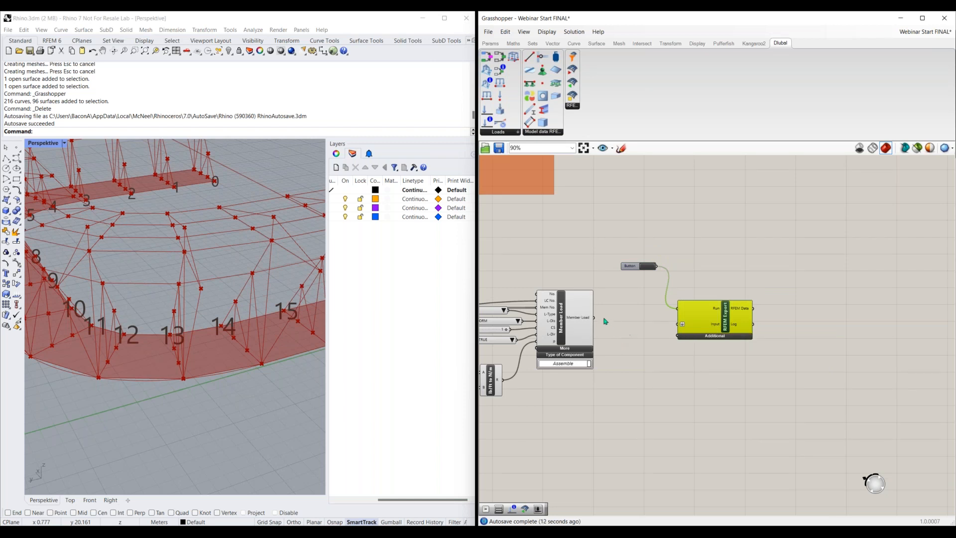
Step: Connect the Member Load, Load Combination, Design Situation and second-order Static Analysis Settings outputs to RFEM Export's Input, moving the component closer to them
{"action": "left_click_drag", "start_coordinate": [595, 317], "coordinate": [608, 382]}
{"action": "right_click_drag", "start_coordinate": [793, 325], "coordinate": [847, 278]}
{"action": "left_click_drag", "start_coordinate": [846, 279], "coordinate": [600, 291]}
{"action": "right_click_drag", "start_coordinate": [600, 265], "coordinate": [621, 298]}
{"action": "left_click_drag", "start_coordinate": [663, 382], "coordinate": [606, 170], "text": "shift"}
{"action": "left_click_drag", "start_coordinate": [536, 234], "coordinate": [663, 381], "text": "shift"}
{"action": "scroll", "coordinate": [615, 408], "scroll_direction": "down", "scroll_amount": 3}
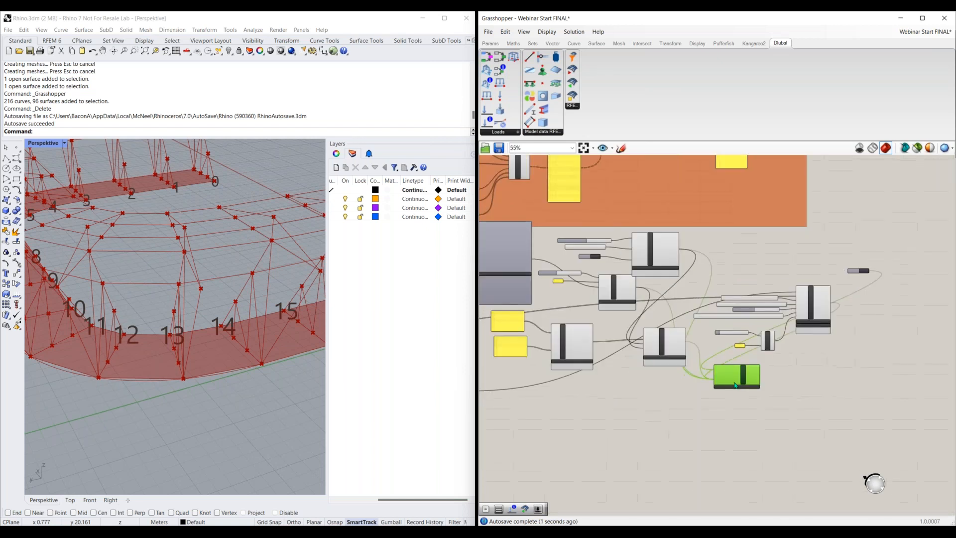
Step: Move the RFEM Export component toward the load cases and connect the dead and live Load Case outputs to its Input
{"action": "scroll", "coordinate": [598, 337], "scroll_direction": "up", "scroll_amount": 3}
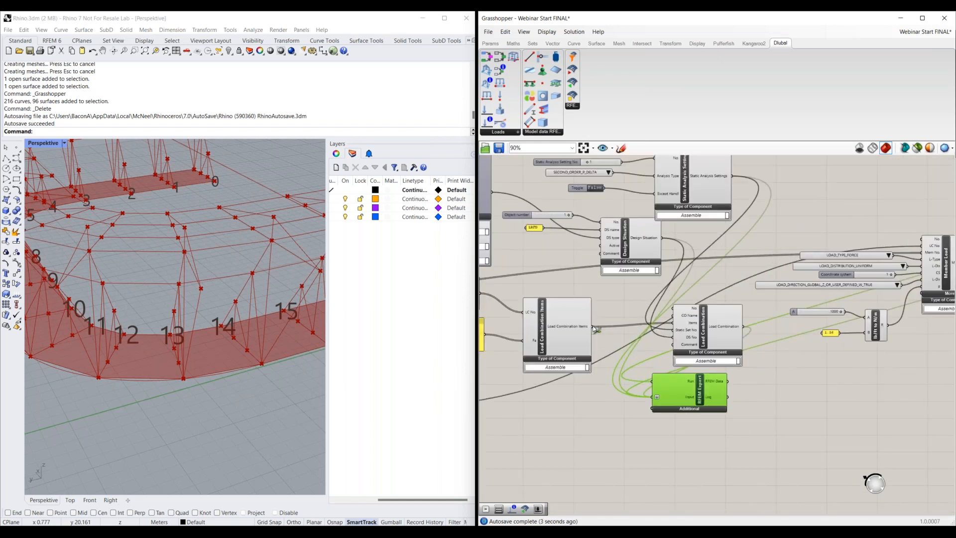
{"action": "right_click_drag", "start_coordinate": [600, 381], "coordinate": [689, 368]}
{"action": "right_click_drag", "start_coordinate": [764, 386], "coordinate": [823, 369]}
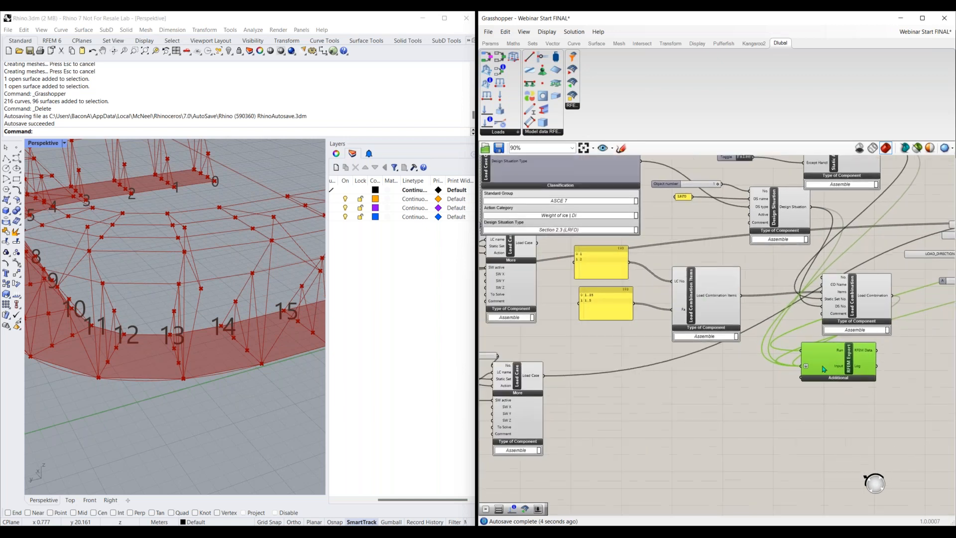
{"action": "left_click_drag", "start_coordinate": [824, 369], "coordinate": [633, 392]}
{"action": "left_click_drag", "start_coordinate": [636, 391], "coordinate": [636, 390]}
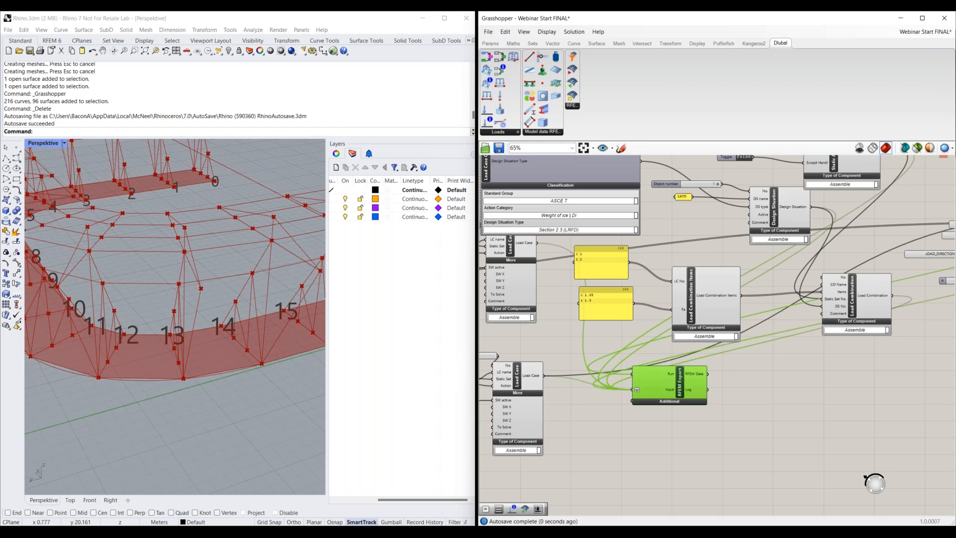
Step: Connect the geometrically linear Static Analysis Settings output to RFEM Export's Input and switch the components to icon display
{"action": "scroll", "coordinate": [552, 303], "scroll_direction": "down", "scroll_amount": 3}
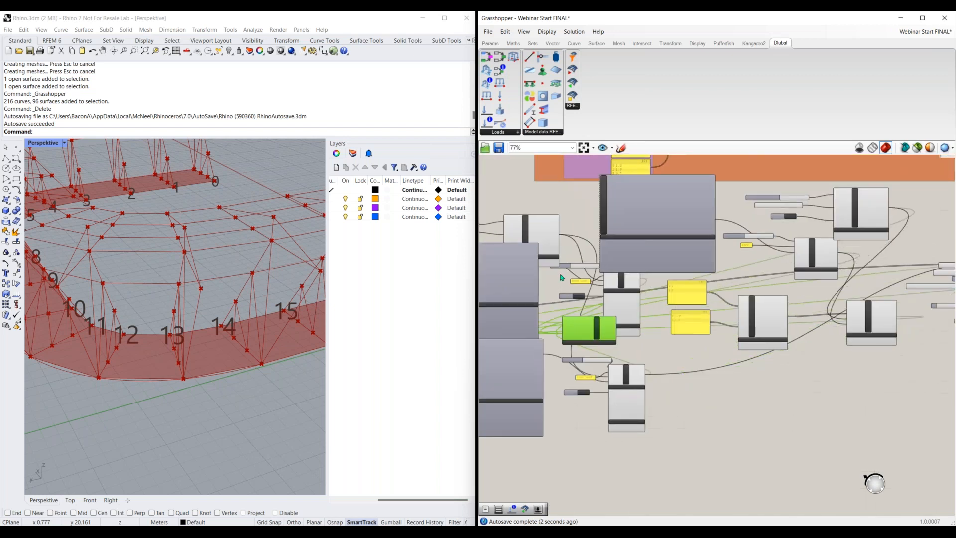
{"action": "scroll", "coordinate": [551, 304], "scroll_direction": "up", "scroll_amount": 2}
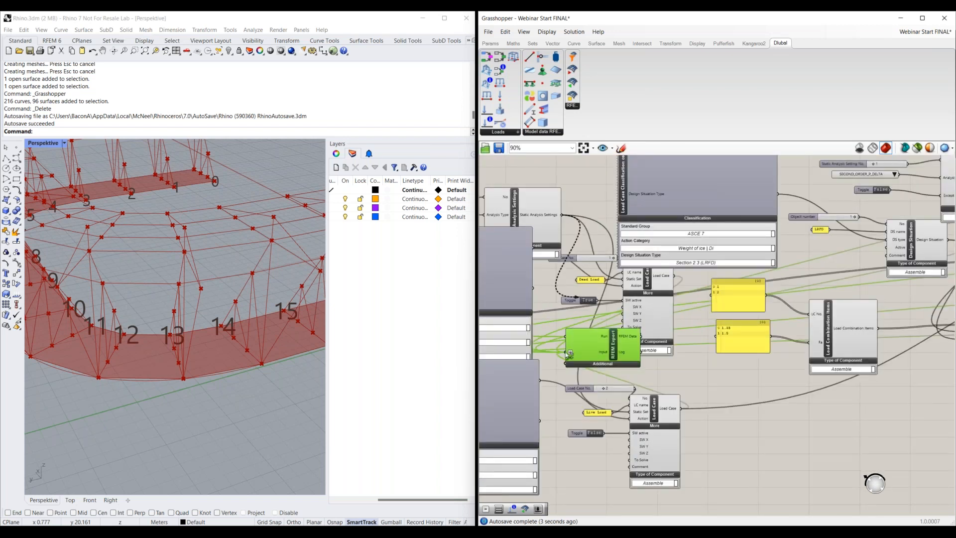
{"action": "left_click", "coordinate": [552, 43]}
{"action": "left_click", "coordinate": [546, 32]}
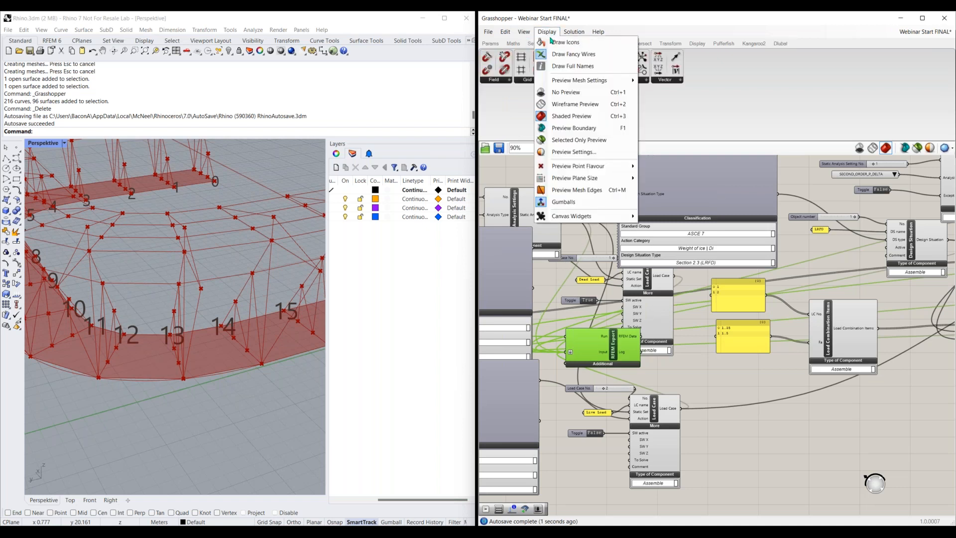
Step: Move RFEM Export near the structural components and connect the Surface Support, Surface and Member outputs to its Input
{"action": "right_click_drag", "start_coordinate": [593, 345], "coordinate": [726, 313]}
{"action": "left_click_drag", "start_coordinate": [726, 314], "coordinate": [597, 314]}
{"action": "right_click_drag", "start_coordinate": [576, 316], "coordinate": [799, 311]}
{"action": "left_click_drag", "start_coordinate": [800, 310], "coordinate": [634, 321]}
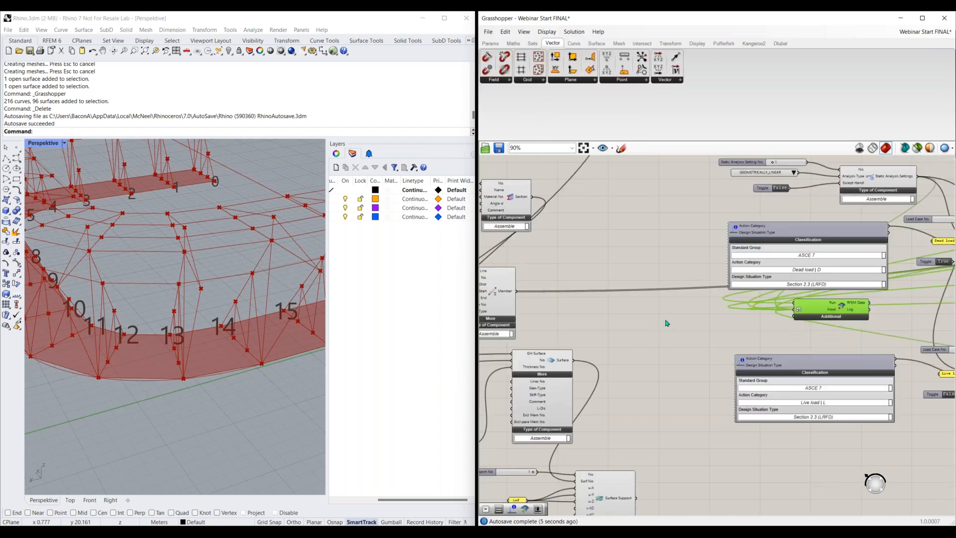
{"action": "left_click_drag", "start_coordinate": [636, 498], "coordinate": [630, 319], "text": "shift"}
{"action": "left_click_drag", "start_coordinate": [573, 359], "coordinate": [628, 320], "text": "shift"}
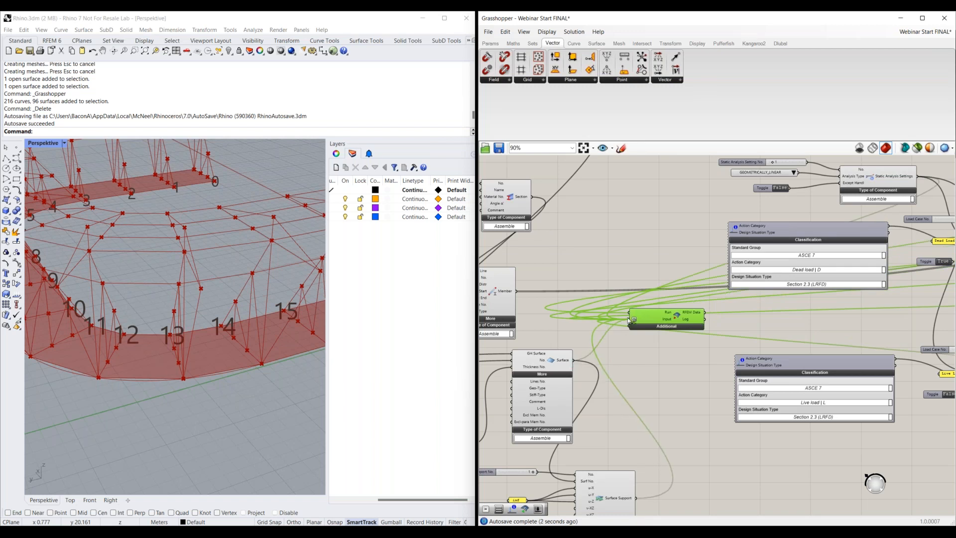
{"action": "left_click_drag", "start_coordinate": [514, 292], "coordinate": [630, 321], "text": "shift"}
Step: Connect the Section, both Material and the Thickness outputs to the RFEM Export's Input
{"action": "scroll", "coordinate": [605, 222], "scroll_direction": "down", "scroll_amount": 1}
{"action": "right_click_drag", "start_coordinate": [604, 222], "coordinate": [604, 323]}
{"action": "left_click_drag", "start_coordinate": [552, 213], "coordinate": [629, 412], "text": "shift"}
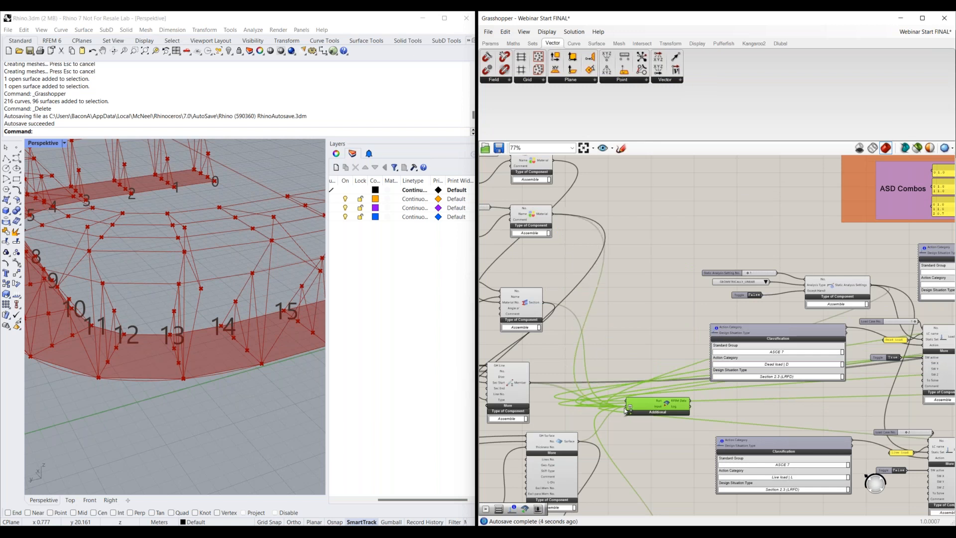
{"action": "right_click_drag", "start_coordinate": [606, 284], "coordinate": [612, 335]}
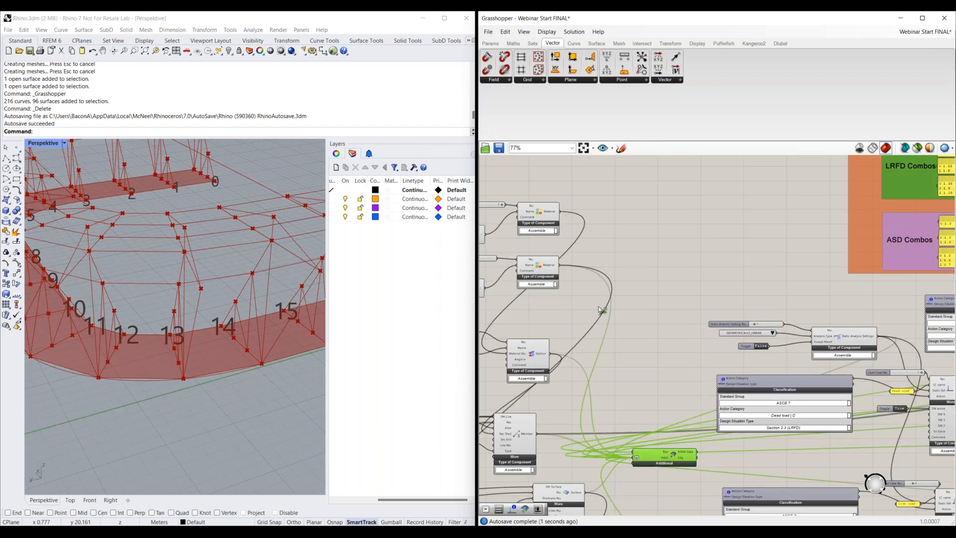
{"action": "left_click_drag", "start_coordinate": [564, 213], "coordinate": [632, 461], "text": "shift"}
{"action": "right_click_drag", "start_coordinate": [488, 484], "coordinate": [687, 314]}
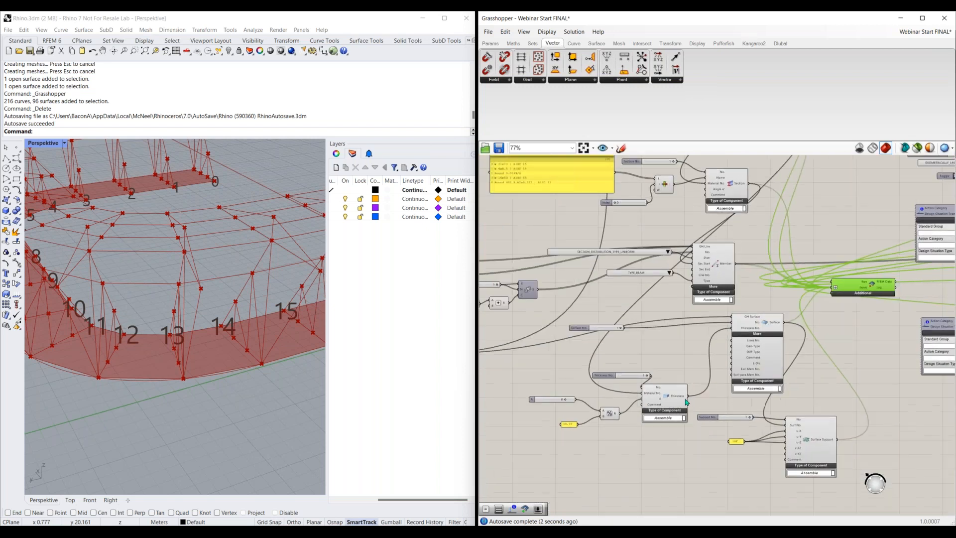
{"action": "left_click_drag", "start_coordinate": [687, 396], "coordinate": [834, 291], "text": "shift"}
Step: Move the RFEM Export component back to the free canvas area beyond the Member Load, beside the Button
{"action": "right_click_drag", "start_coordinate": [613, 304], "coordinate": [612, 393]}
{"action": "scroll", "coordinate": [738, 288], "scroll_direction": "down", "scroll_amount": 1}
{"action": "right_click_drag", "start_coordinate": [822, 408], "coordinate": [608, 347]}
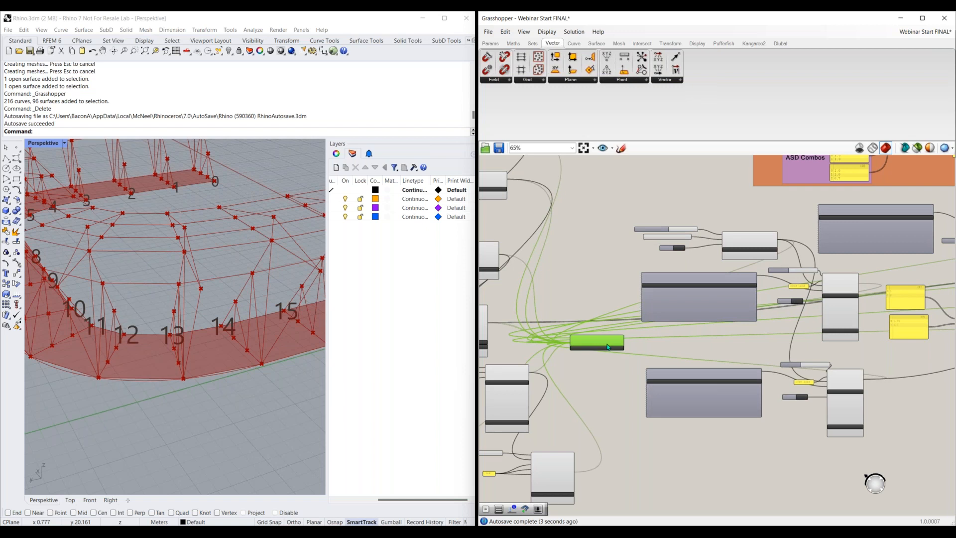
{"action": "left_click", "coordinate": [604, 357]}
{"action": "scroll", "coordinate": [606, 366], "scroll_direction": "up", "scroll_amount": 3}
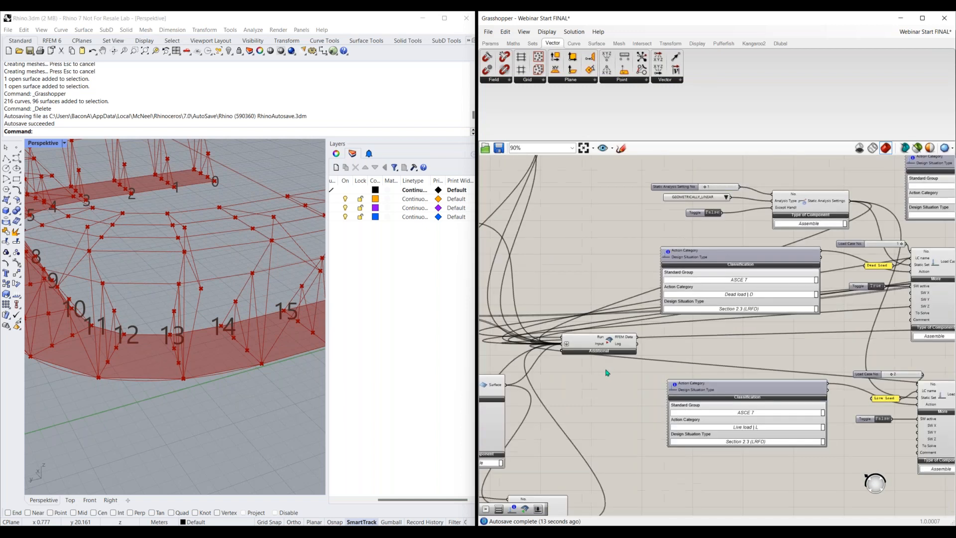
{"action": "scroll", "coordinate": [607, 373], "scroll_direction": "down", "scroll_amount": 3}
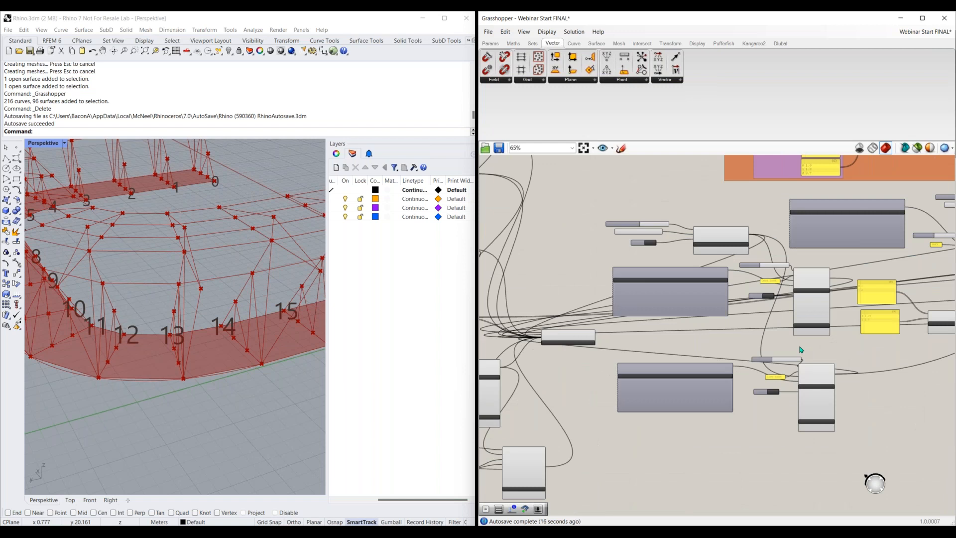
{"action": "right_click_drag", "start_coordinate": [877, 401], "coordinate": [511, 371]}
{"action": "left_click_drag", "start_coordinate": [509, 370], "coordinate": [862, 355]}
{"action": "right_click_drag", "start_coordinate": [885, 378], "coordinate": [629, 404]}
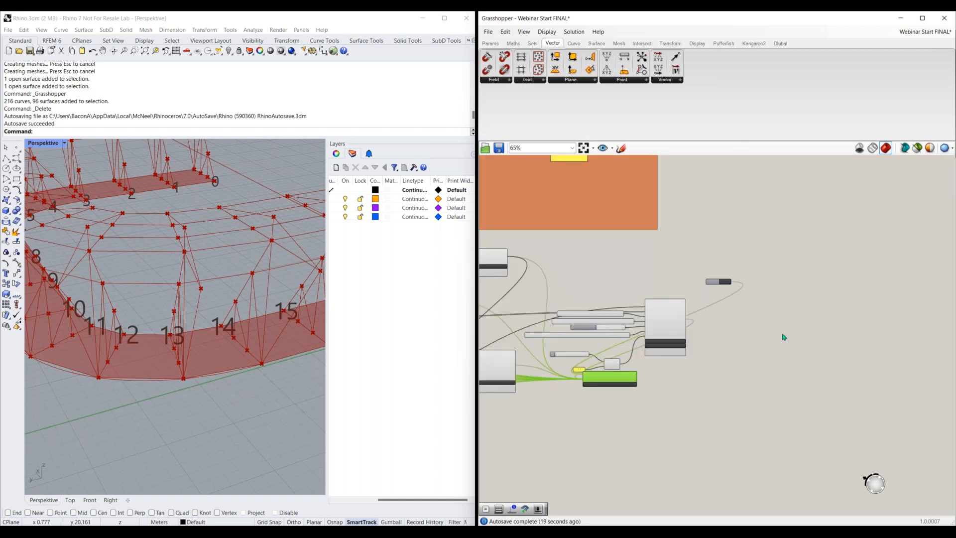
Step: Expand RFEM Export's Additional inputs and connect a Value List to Units, leaving it at None and placing it slightly higher
{"action": "scroll", "coordinate": [787, 324], "scroll_direction": "up", "scroll_amount": 4}
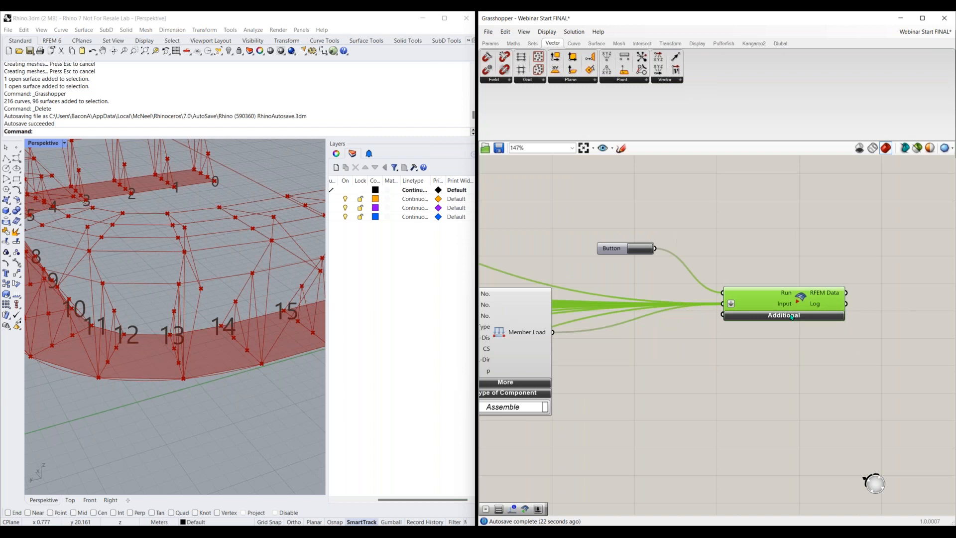
{"action": "left_click", "coordinate": [792, 317]}
{"action": "mouse_move", "coordinate": [785, 332]}
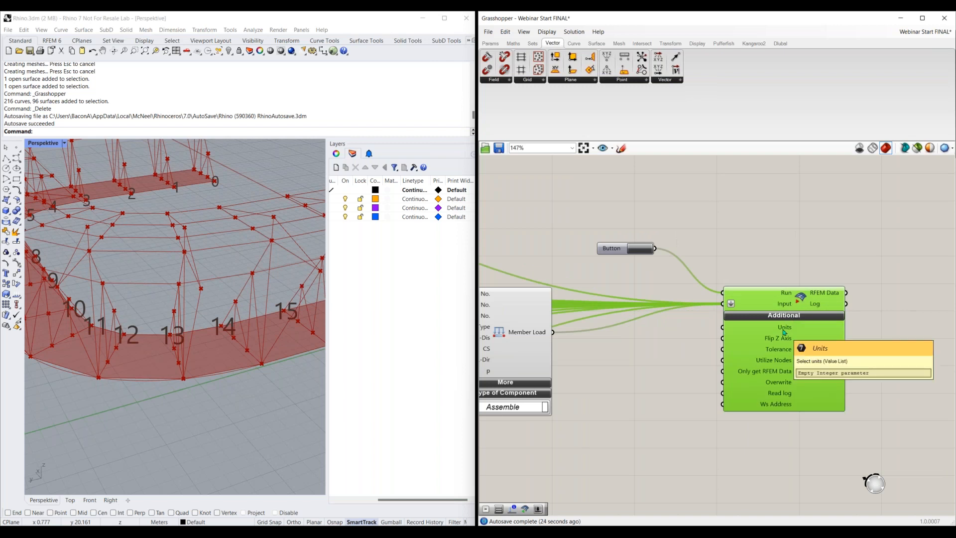
{"action": "double_click", "coordinate": [655, 335]}
{"action": "type", "text": "value list"}
{"action": "left_click", "coordinate": [653, 323]}
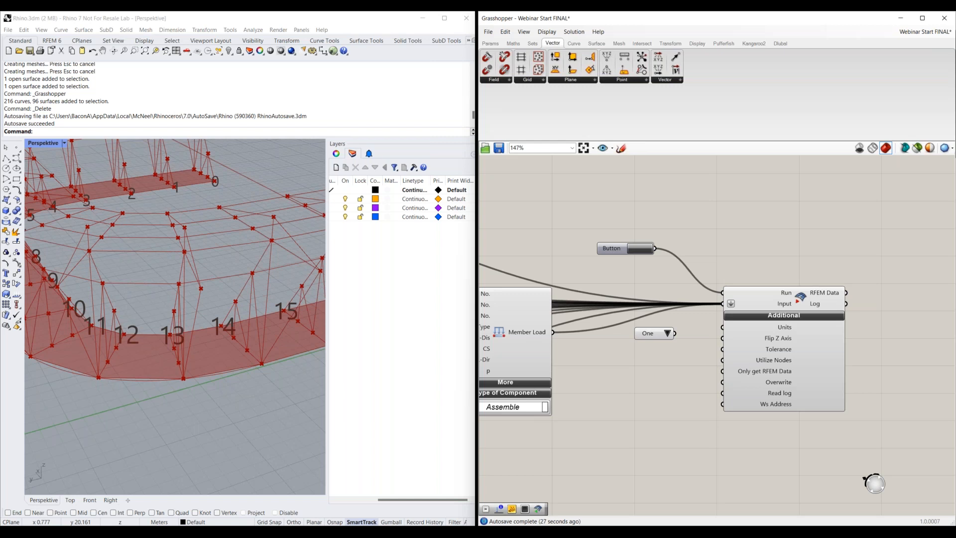
{"action": "left_click_drag", "start_coordinate": [675, 333], "coordinate": [725, 329]}
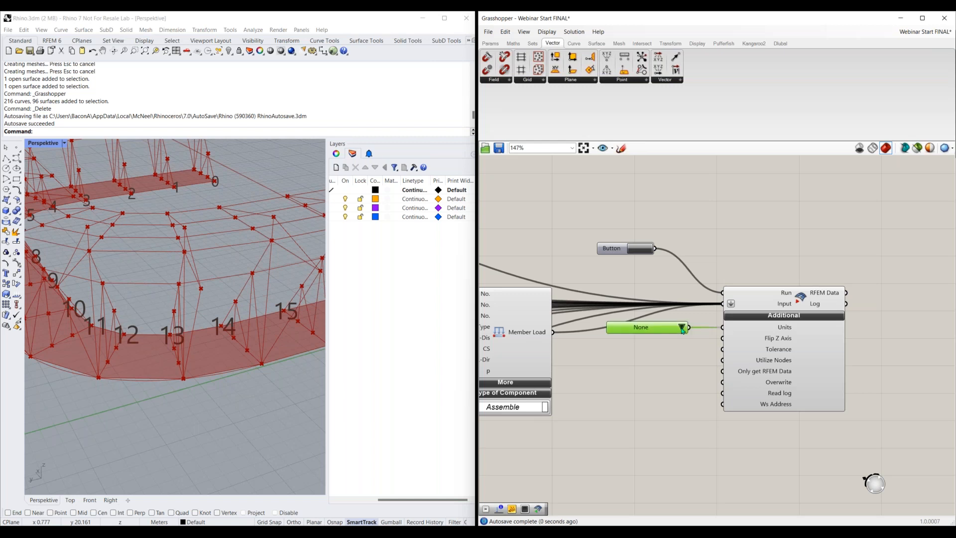
{"action": "left_click", "coordinate": [682, 327]}
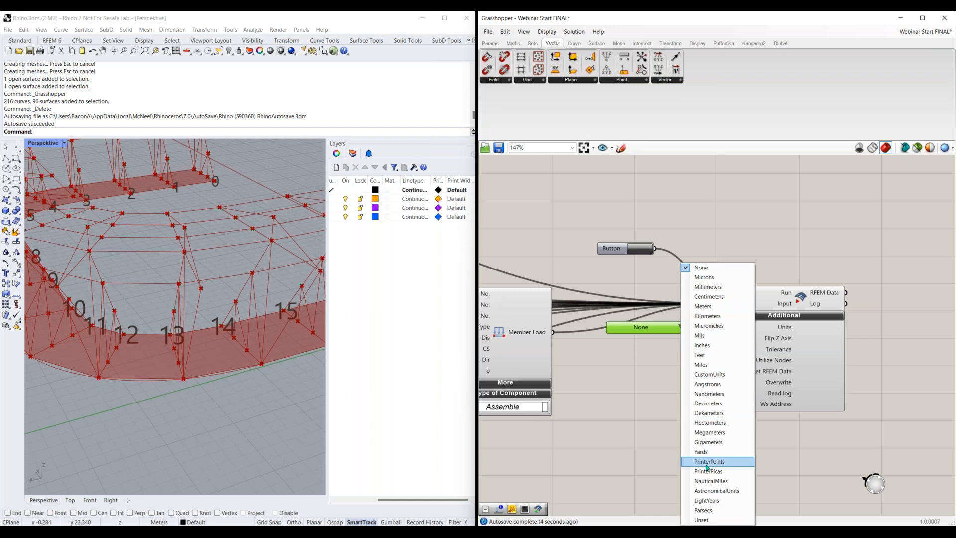
{"action": "left_click", "coordinate": [652, 334]}
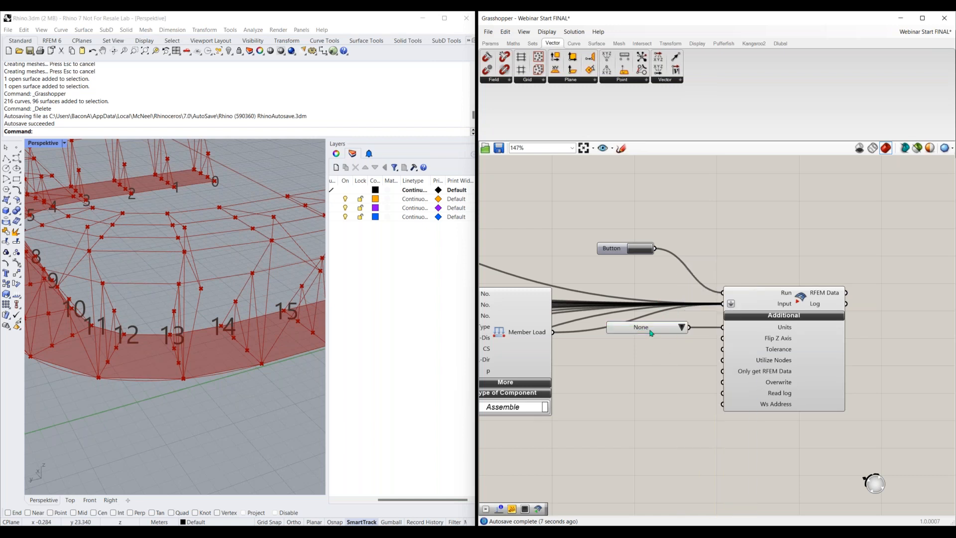
{"action": "left_click_drag", "start_coordinate": [647, 327], "coordinate": [647, 315]}
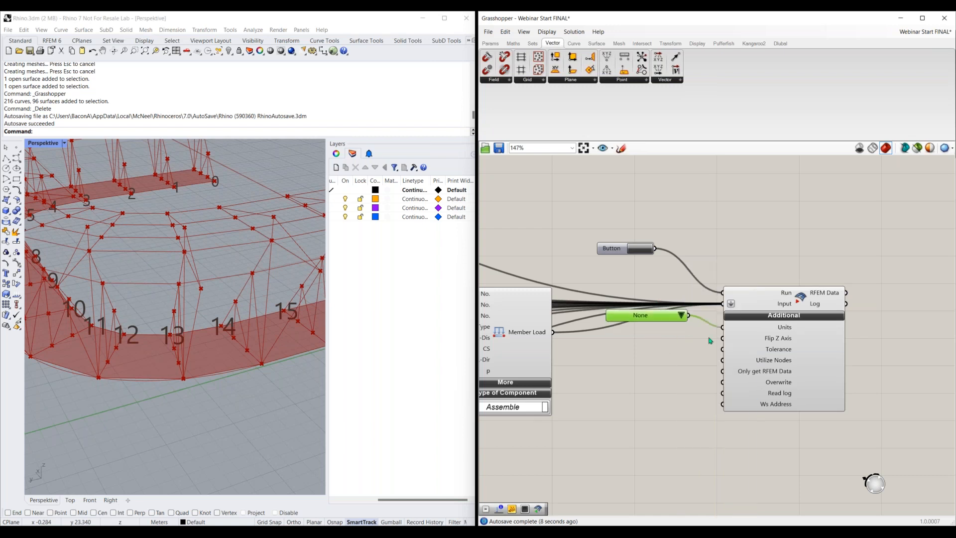
Step: Try a Boolean Toggle set to False on the RFEM Export's Flip Z Axis input, and delete the toggle
{"action": "double_click", "coordinate": [674, 341]}
{"action": "type", "text": "b"}
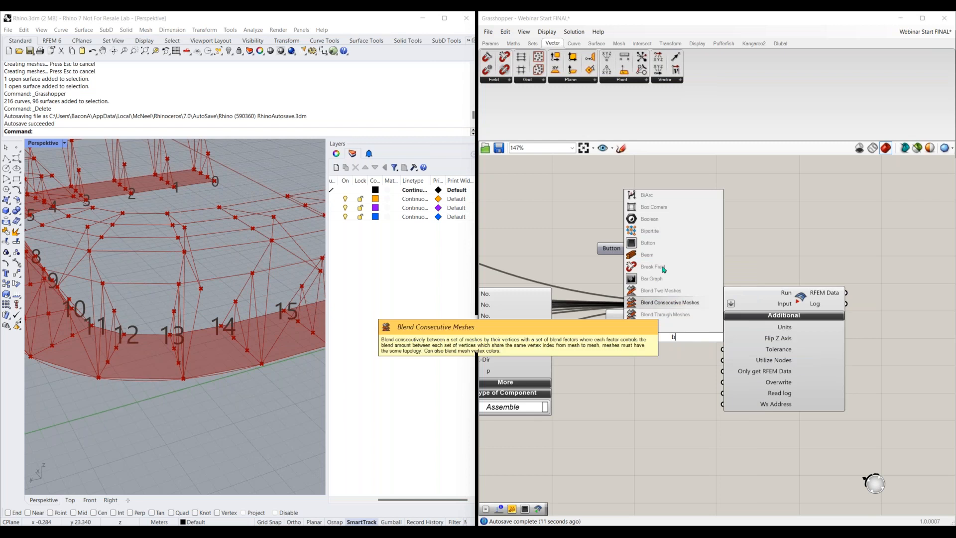
{"action": "type", "text": "oo"}
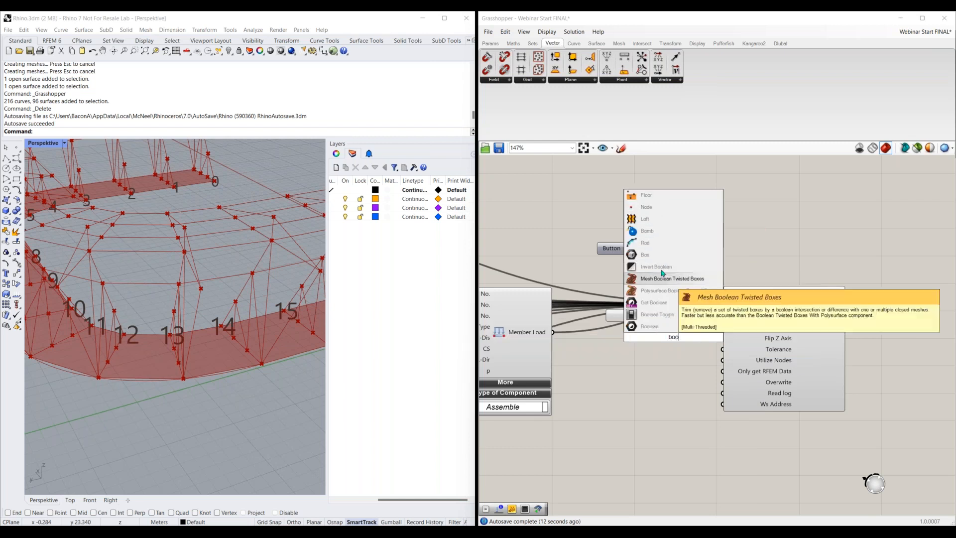
{"action": "left_click", "coordinate": [658, 314]}
{"action": "left_click_drag", "start_coordinate": [702, 338], "coordinate": [723, 338]}
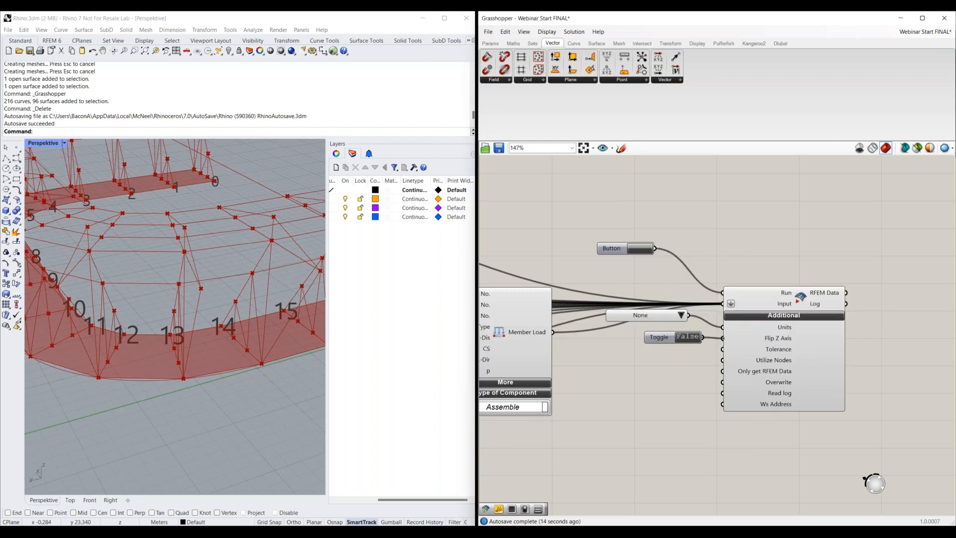
{"action": "left_click_drag", "start_coordinate": [652, 338], "coordinate": [636, 335]}
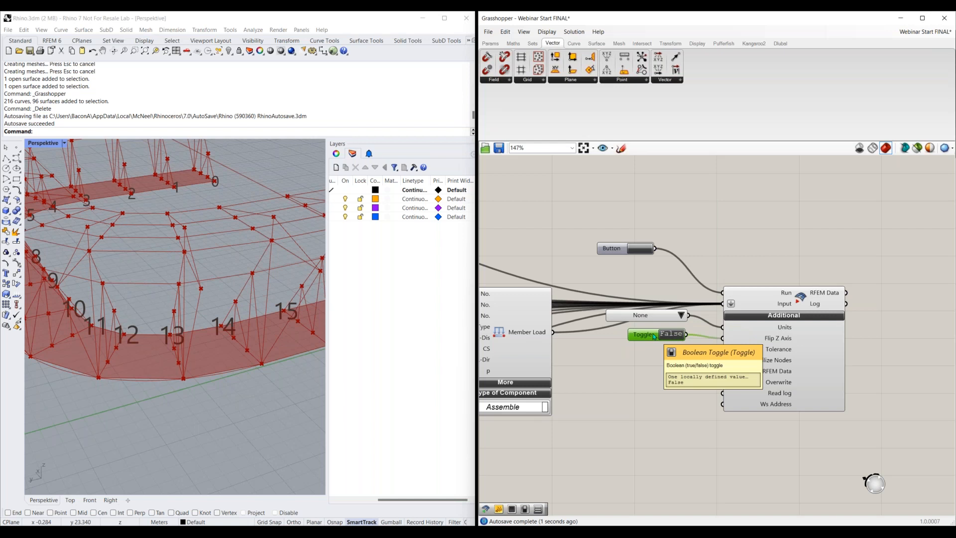
{"action": "key", "text": "Delete"}
Step: Check the model units and absolute tolerance in Rhino's document properties, then close the options without changes
{"action": "left_click", "coordinate": [785, 352]}
{"action": "mouse_move", "coordinate": [786, 351]}
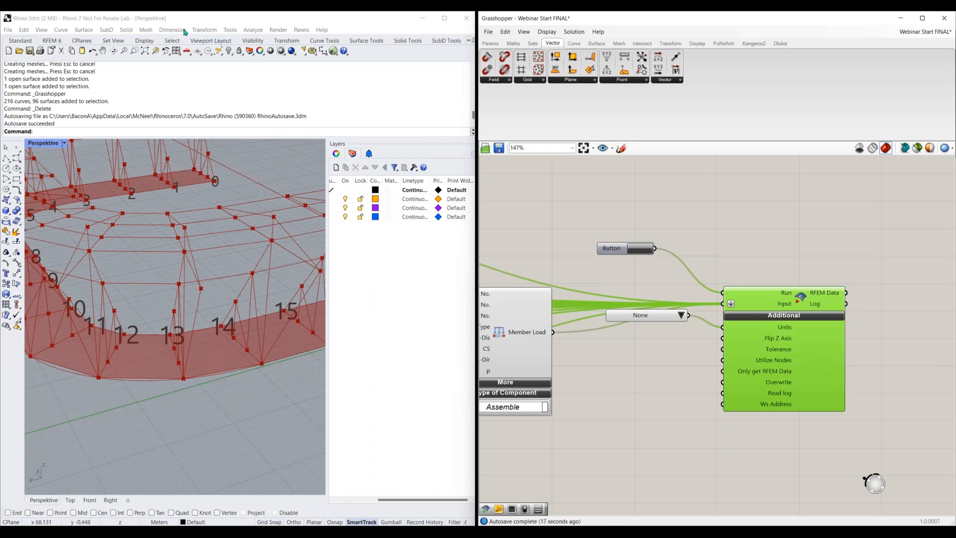
{"action": "left_click", "coordinate": [230, 30]}
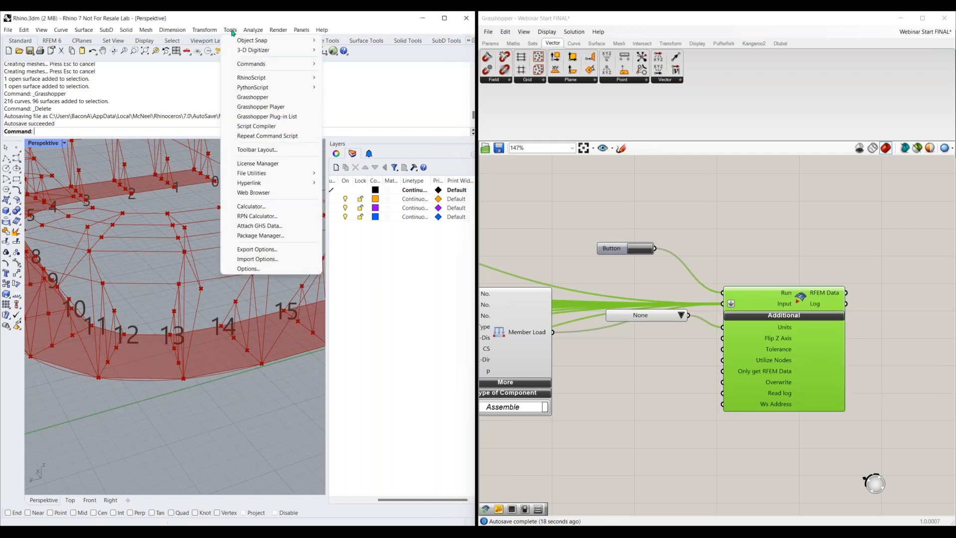
{"action": "left_click", "coordinate": [269, 271]}
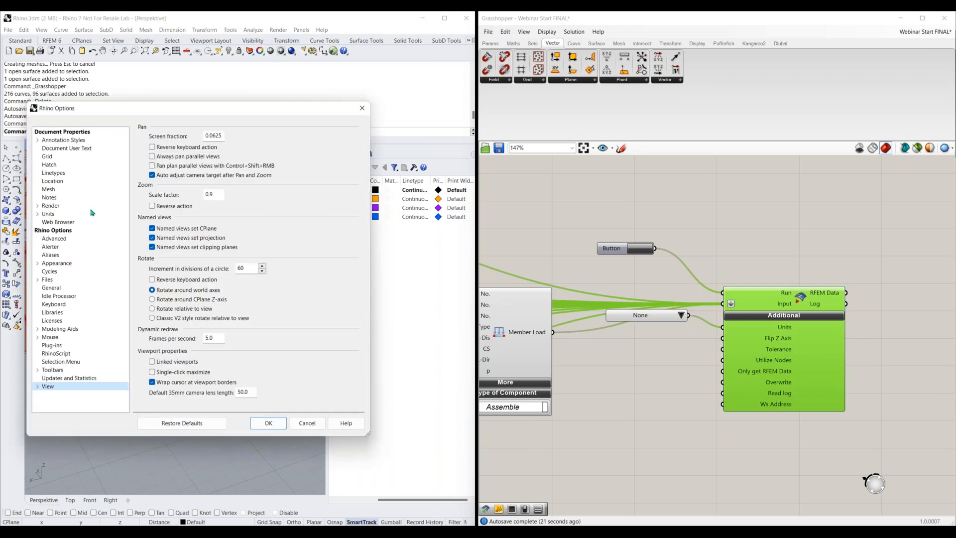
{"action": "left_click", "coordinate": [48, 214]}
{"action": "double_click", "coordinate": [220, 162]}
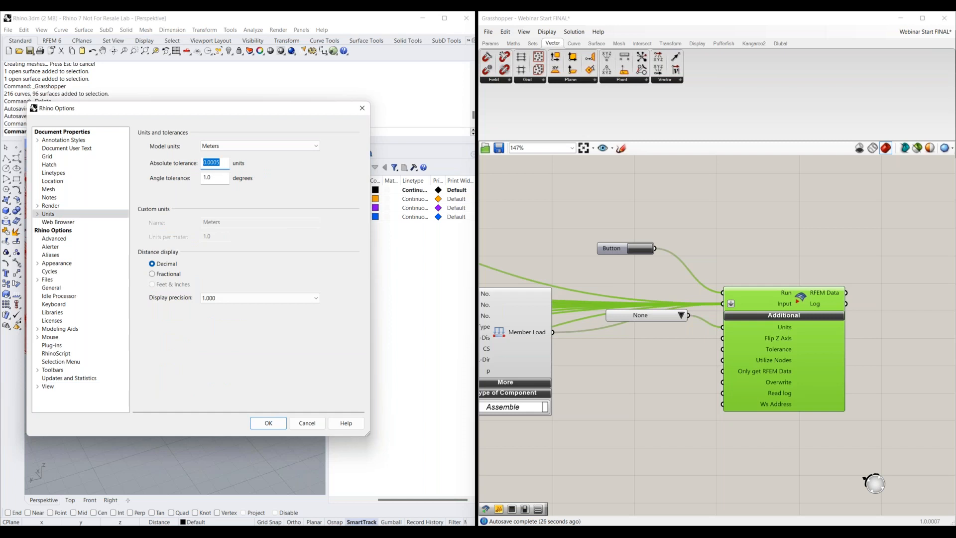
{"action": "left_click", "coordinate": [362, 108]}
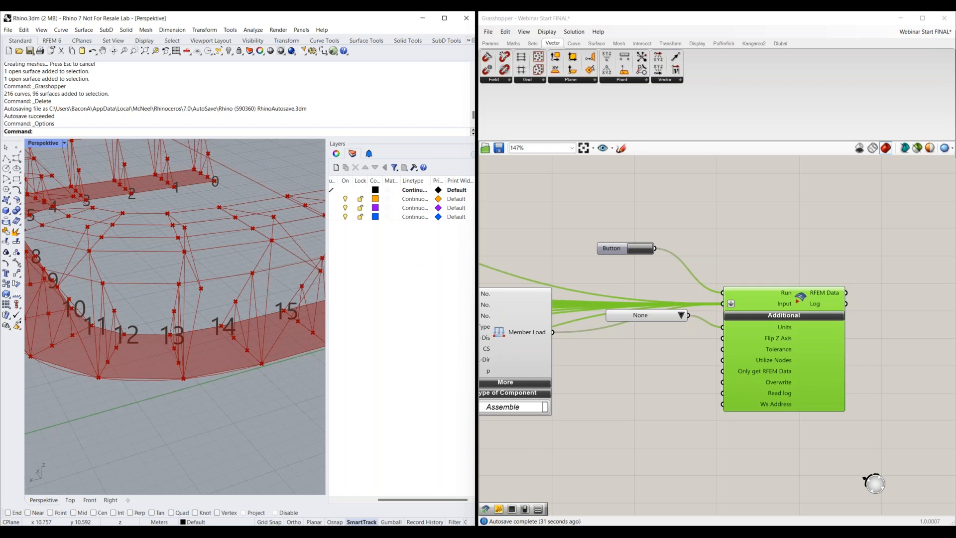
Step: Connect a new Boolean Toggle to RFEM Export's Overwrite input, place it slightly farther from the component, and try it at True
{"action": "double_click", "coordinate": [675, 355]}
{"action": "type", "text": "bool"}
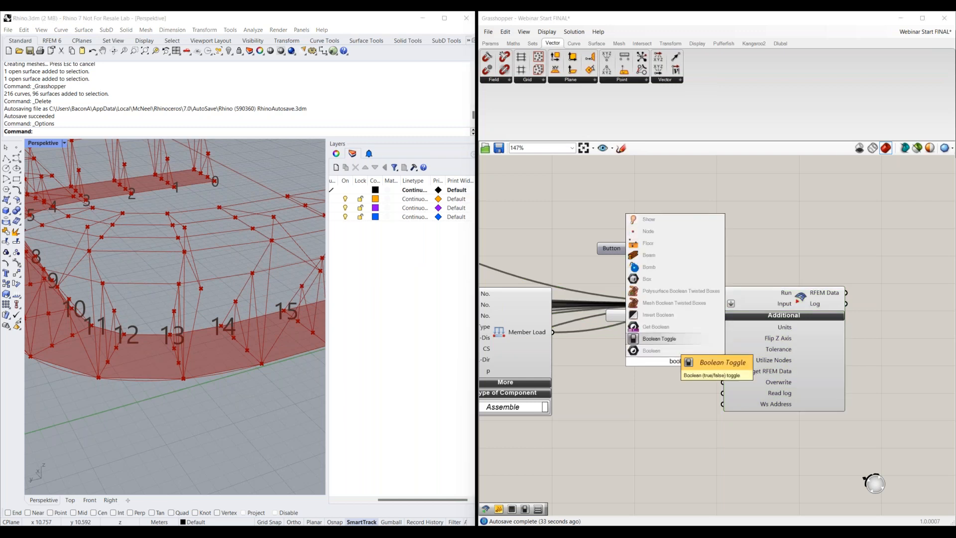
{"action": "key", "text": "Return"}
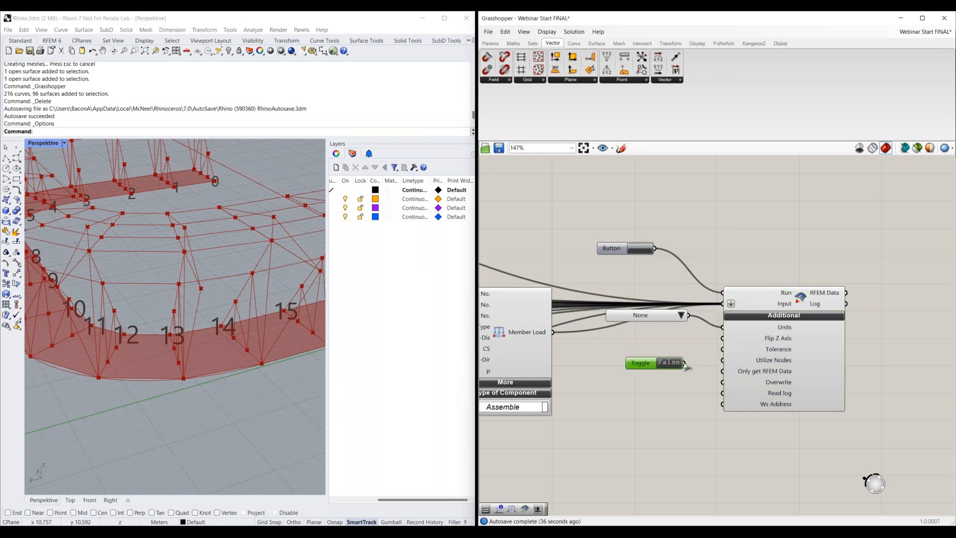
{"action": "left_click_drag", "start_coordinate": [684, 363], "coordinate": [722, 382]}
{"action": "left_click_drag", "start_coordinate": [647, 368], "coordinate": [640, 367]}
{"action": "double_click", "coordinate": [665, 368]}
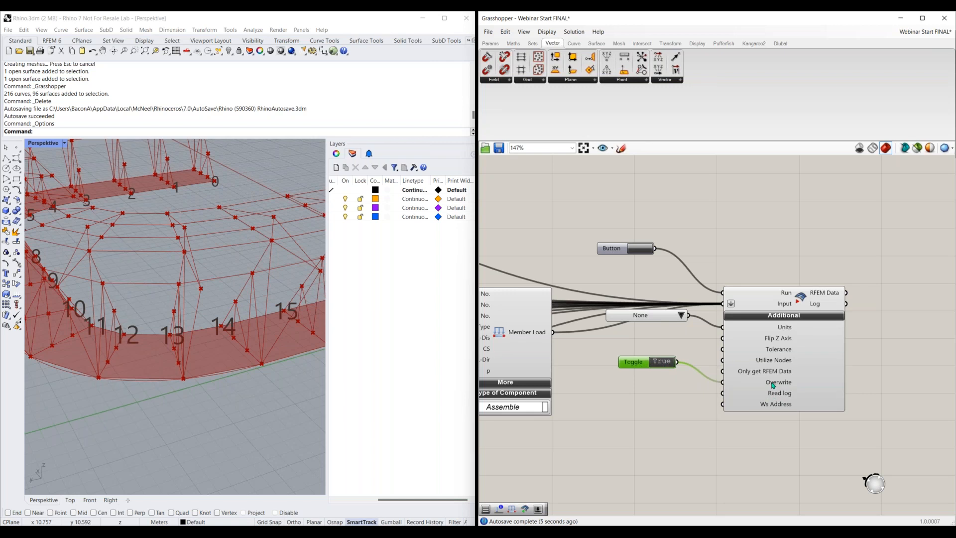
{"action": "double_click", "coordinate": [669, 362]}
Step: Go to the prepared Final Export group and arrange the Grasshopper window side by side with RFEM
{"action": "scroll", "coordinate": [653, 383], "scroll_direction": "down", "scroll_amount": 4}
{"action": "scroll", "coordinate": [676, 252], "scroll_direction": "down", "scroll_amount": 1}
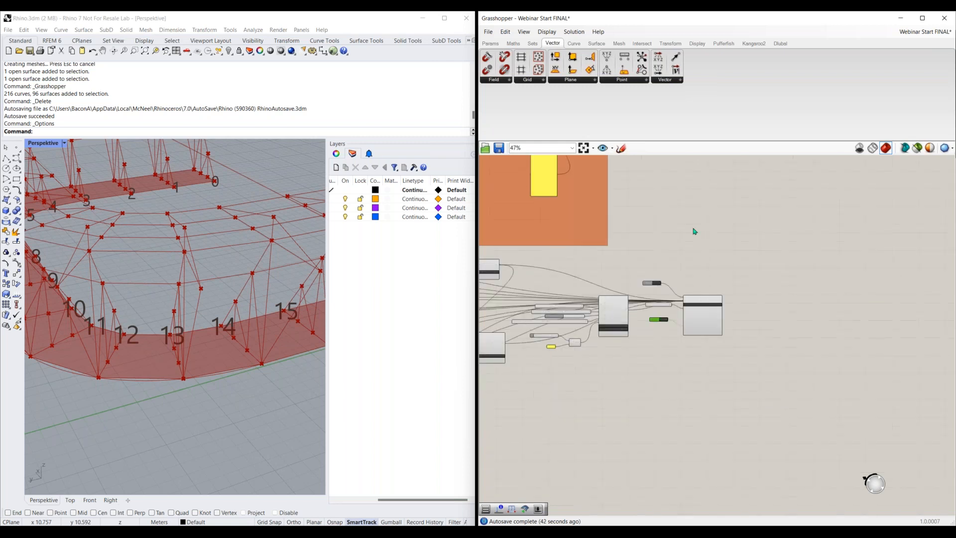
{"action": "right_click_drag", "start_coordinate": [695, 232], "coordinate": [624, 365]}
{"action": "right_click_drag", "start_coordinate": [692, 199], "coordinate": [641, 370]}
{"action": "right_click_drag", "start_coordinate": [668, 240], "coordinate": [628, 323]}
{"action": "scroll", "coordinate": [627, 323], "scroll_direction": "down", "scroll_amount": 2}
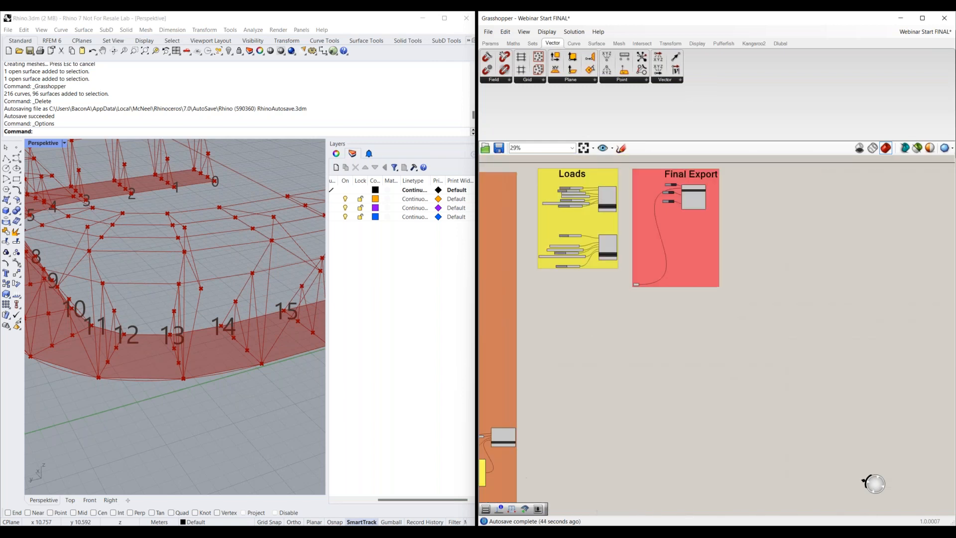
{"action": "right_click_drag", "start_coordinate": [669, 206], "coordinate": [624, 318]}
{"action": "scroll", "coordinate": [623, 324], "scroll_direction": "up", "scroll_amount": 5}
{"action": "right_click_drag", "start_coordinate": [651, 370], "coordinate": [662, 338]}
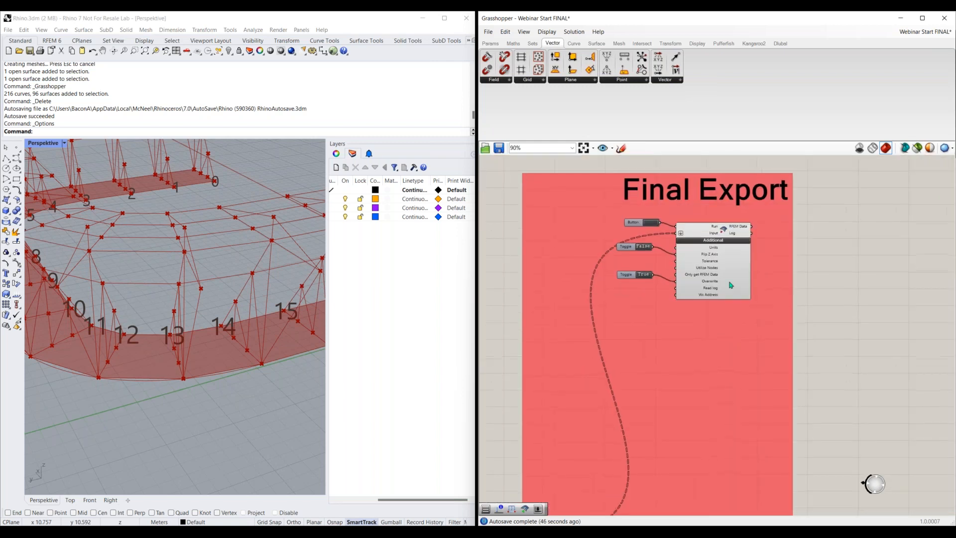
{"action": "right_click_drag", "start_coordinate": [875, 323], "coordinate": [872, 293]}
{"action": "left_click_drag", "start_coordinate": [722, 18], "coordinate": [2, 124]}
{"action": "left_click_drag", "start_coordinate": [277, 181], "coordinate": [279, 184]}
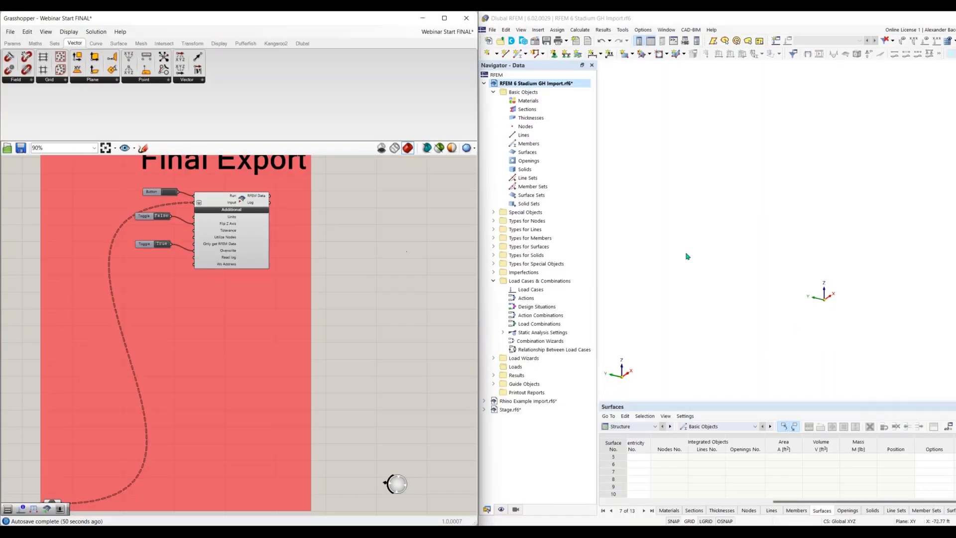
Step: Try to export the model to RFEM with the Final Export group's Button, and abort the external connection in RFEM
{"action": "left_click", "coordinate": [167, 195]}
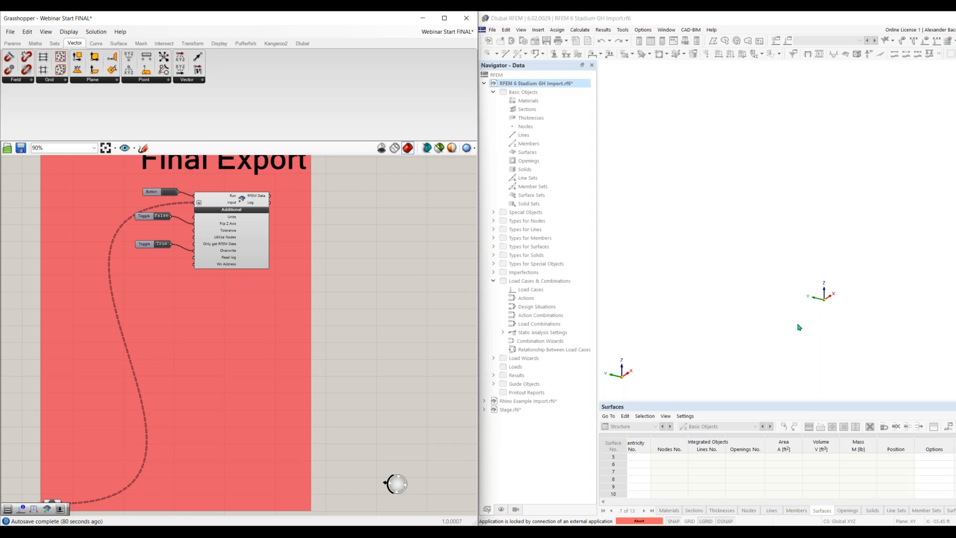
{"action": "left_click", "coordinate": [789, 239]}
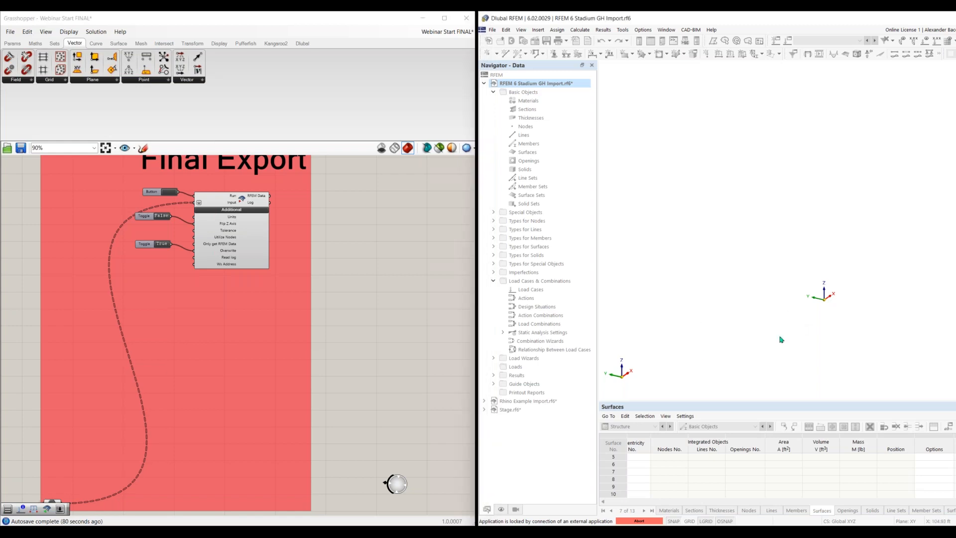
{"action": "scroll", "coordinate": [847, 304], "scroll_direction": "up", "scroll_amount": 3}
{"action": "scroll", "coordinate": [802, 308], "scroll_direction": "up", "scroll_amount": 5}
{"action": "middle_click_drag", "start_coordinate": [776, 243], "coordinate": [743, 274]}
{"action": "left_click", "coordinate": [175, 193]}
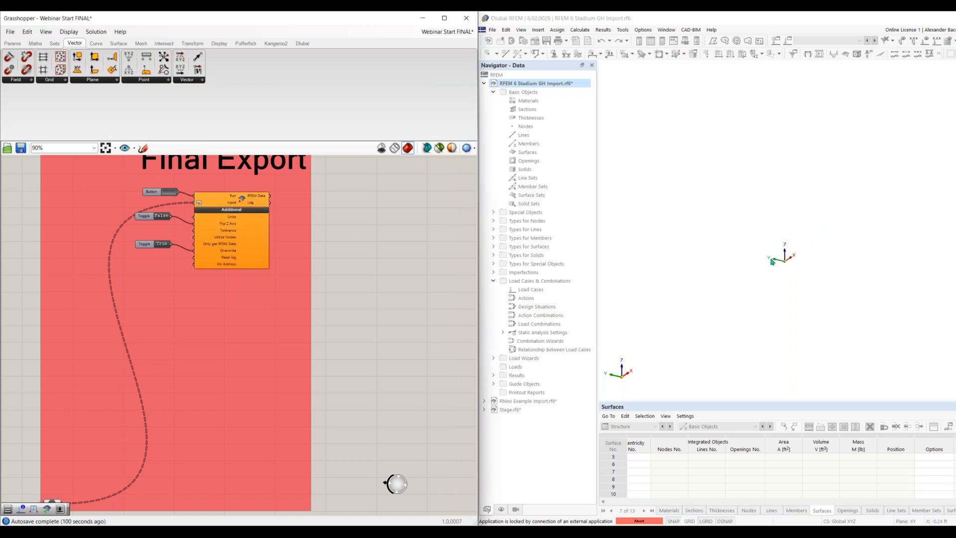
{"action": "scroll", "coordinate": [771, 259], "scroll_direction": "down", "scroll_amount": 1}
{"action": "scroll", "coordinate": [789, 266], "scroll_direction": "up", "scroll_amount": 2}
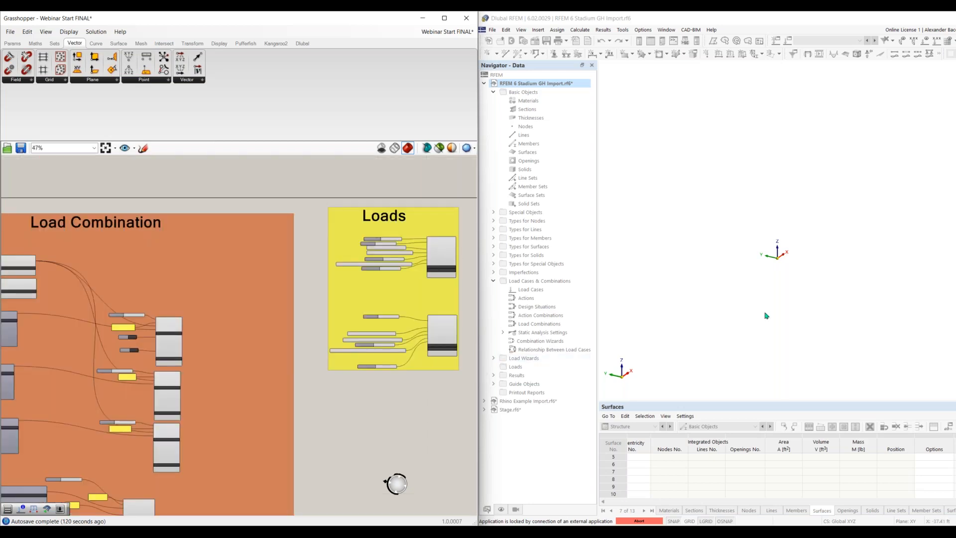
{"action": "left_click", "coordinate": [782, 289]}
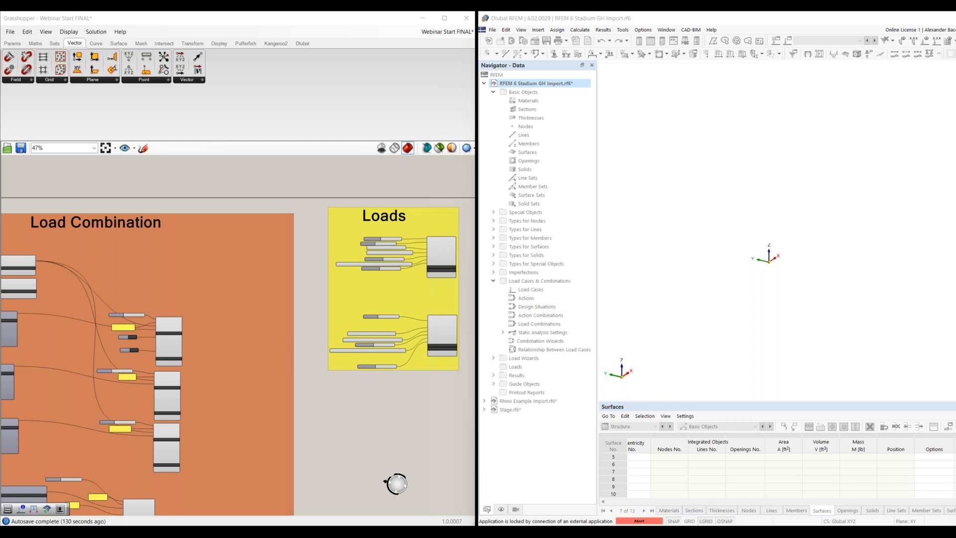
{"action": "left_click", "coordinate": [640, 521]}
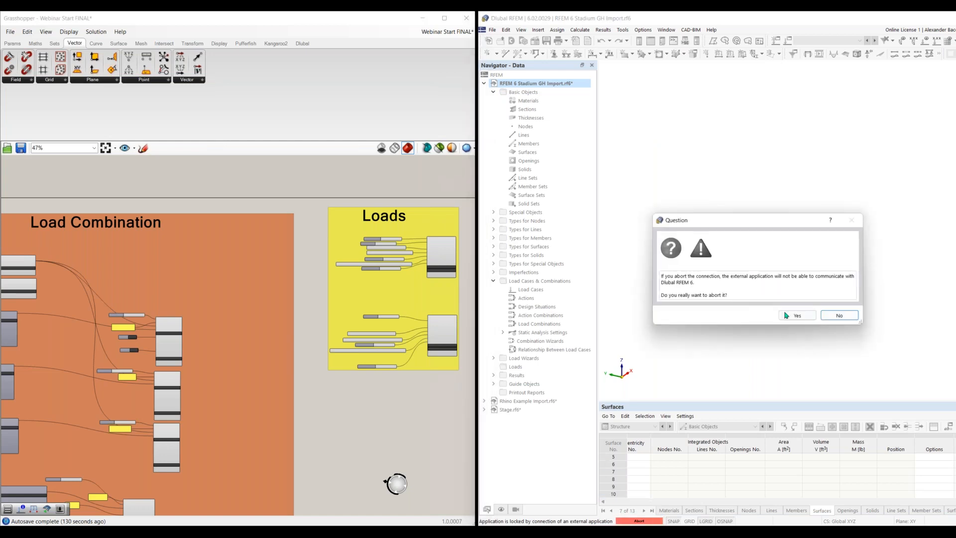
{"action": "left_click", "coordinate": [793, 316]}
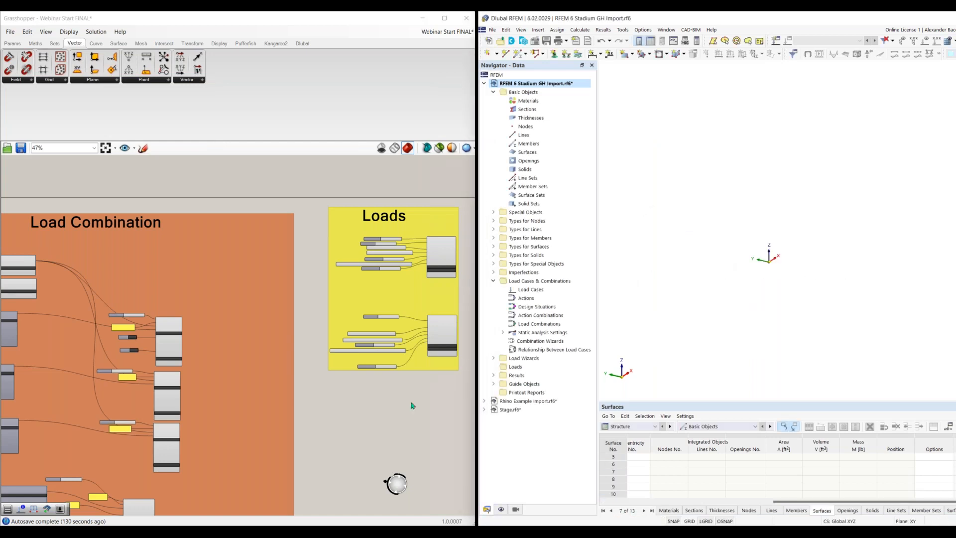
Step: Run the export to RFEM again from the Button in Grasshopper's Final Export group
{"action": "right_click_drag", "start_coordinate": [413, 406], "coordinate": [281, 426]}
{"action": "scroll", "coordinate": [420, 258], "scroll_direction": "up", "scroll_amount": 5}
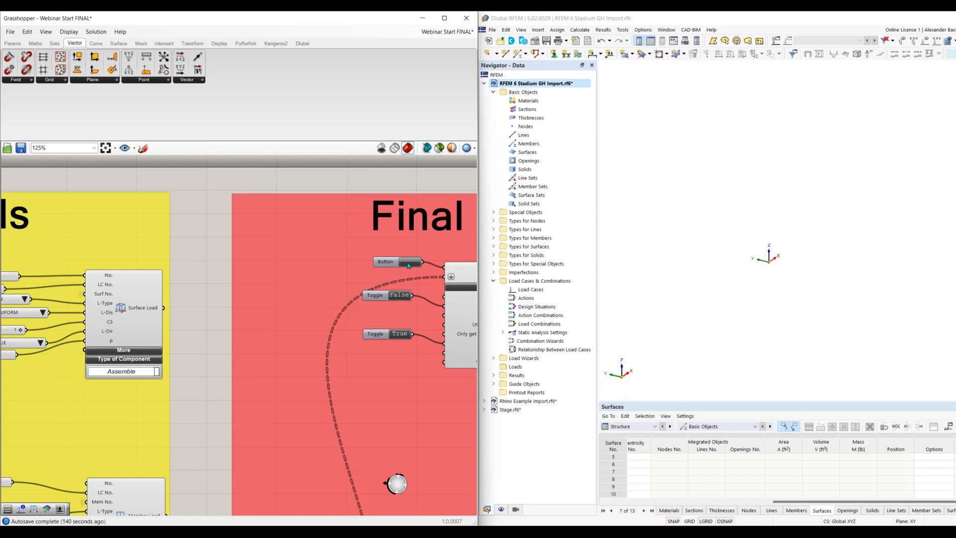
{"action": "left_click", "coordinate": [408, 264]}
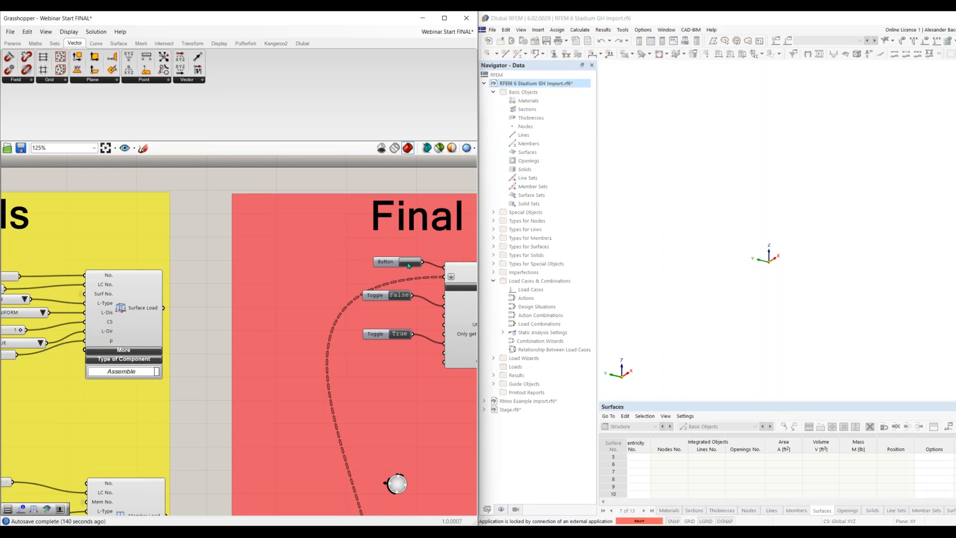
Step: Trace the wires feeding the Final Export input back through the Loads, Load Combination and blue component groups
{"action": "right_click_drag", "start_coordinate": [411, 398], "coordinate": [263, 407]}
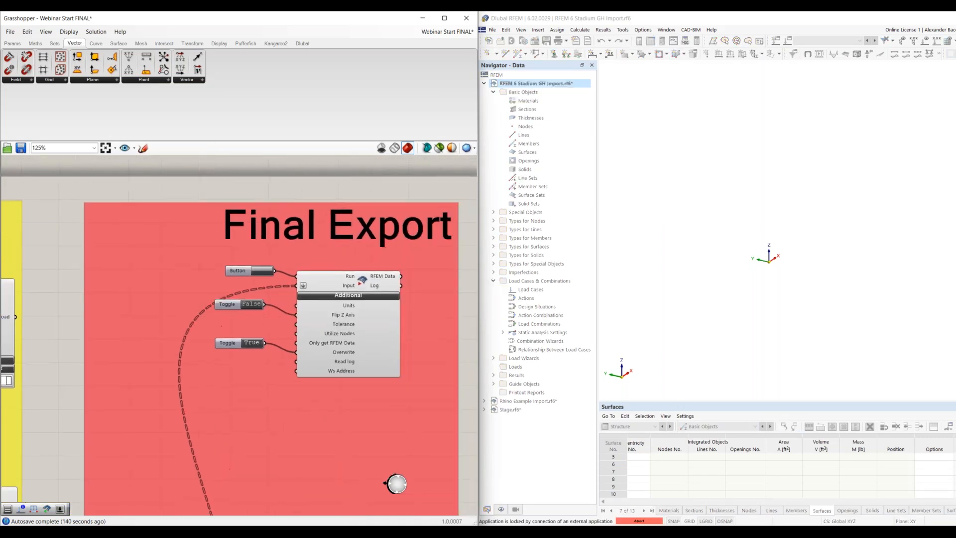
{"action": "scroll", "coordinate": [326, 396], "scroll_direction": "down", "scroll_amount": 5}
{"action": "right_click_drag", "start_coordinate": [186, 514], "coordinate": [339, 305]}
{"action": "left_click", "coordinate": [364, 320]}
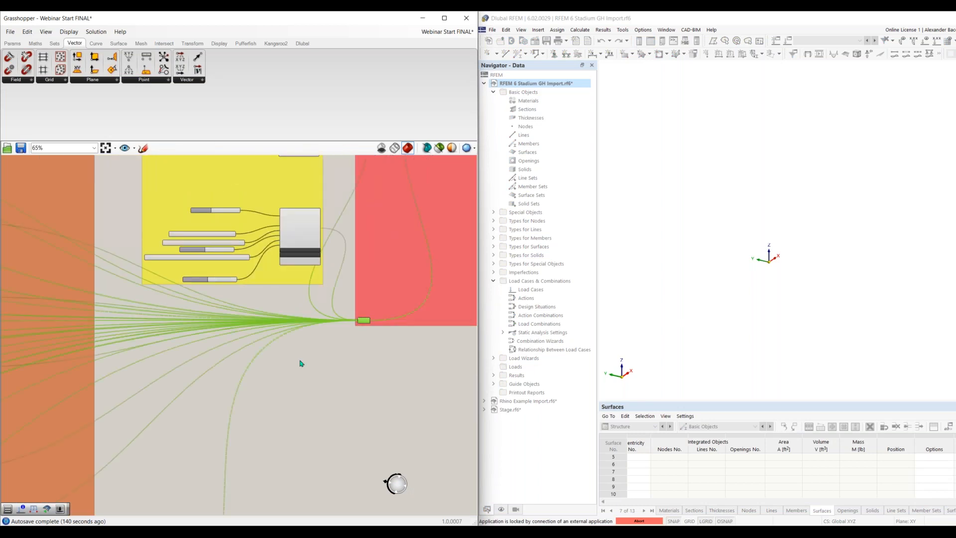
{"action": "right_click_drag", "start_coordinate": [69, 344], "coordinate": [191, 332]}
{"action": "scroll", "coordinate": [132, 316], "scroll_direction": "down", "scroll_amount": 4}
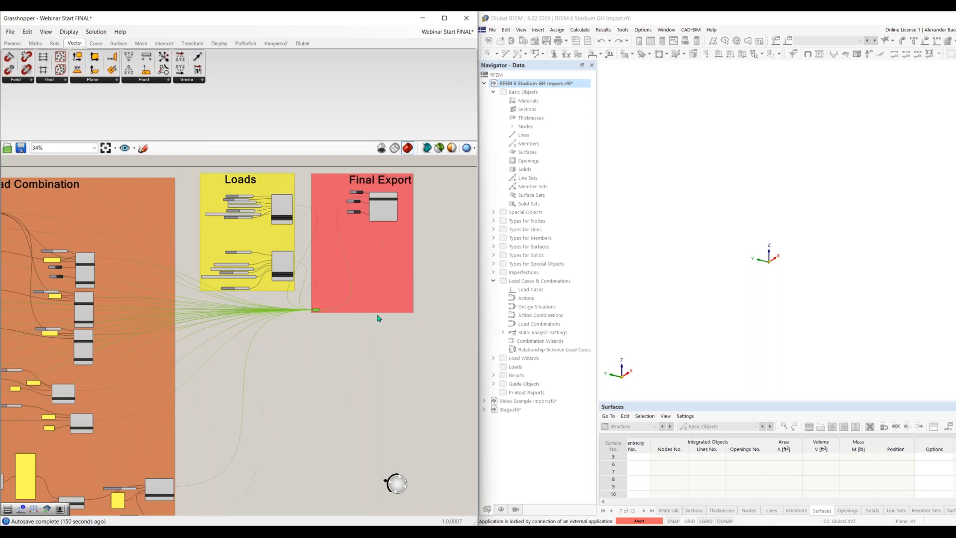
{"action": "right_click_drag", "start_coordinate": [307, 355], "coordinate": [314, 396]}
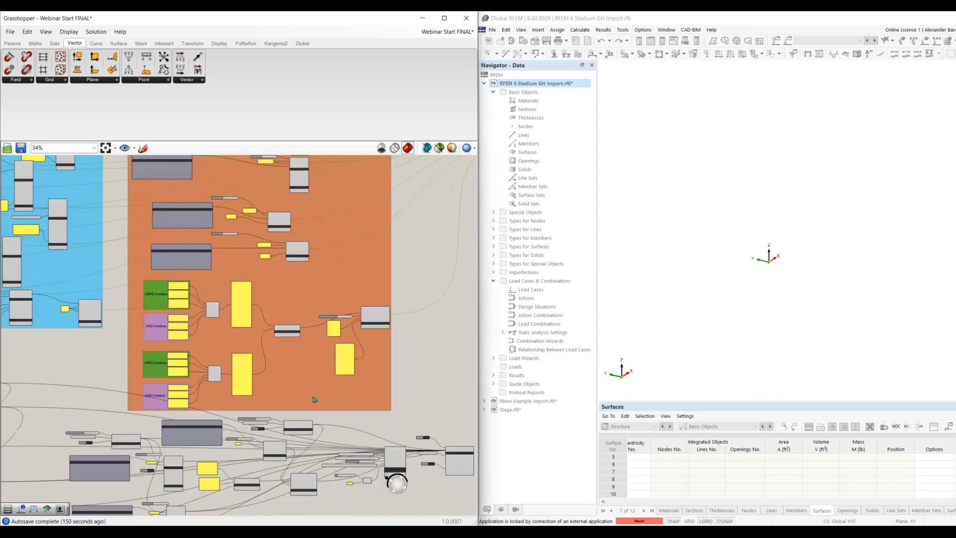
{"action": "right_click_drag", "start_coordinate": [83, 318], "coordinate": [317, 368]}
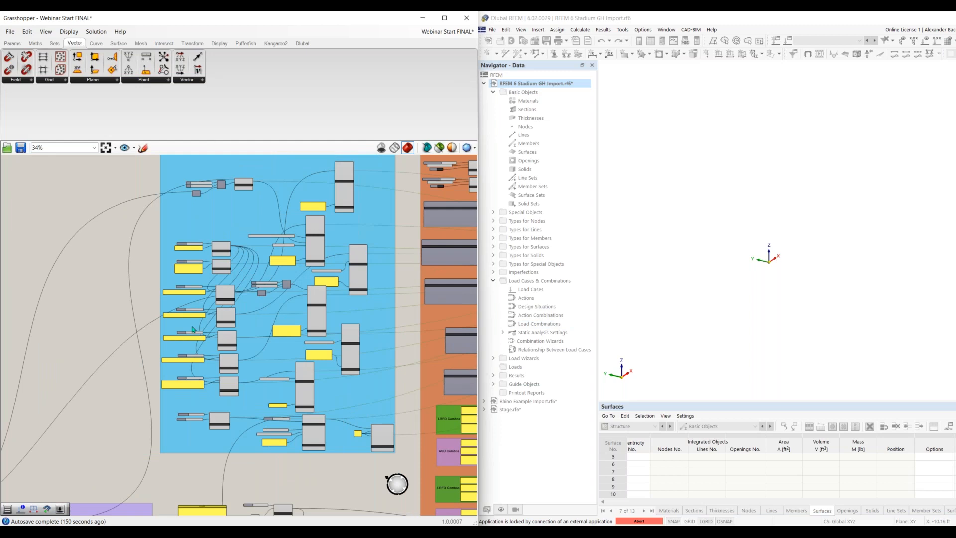
{"action": "right_click_drag", "start_coordinate": [124, 384], "coordinate": [197, 252]}
{"action": "right_click_drag", "start_coordinate": [191, 316], "coordinate": [249, 214]}
{"action": "right_click_drag", "start_coordinate": [292, 401], "coordinate": [140, 471]}
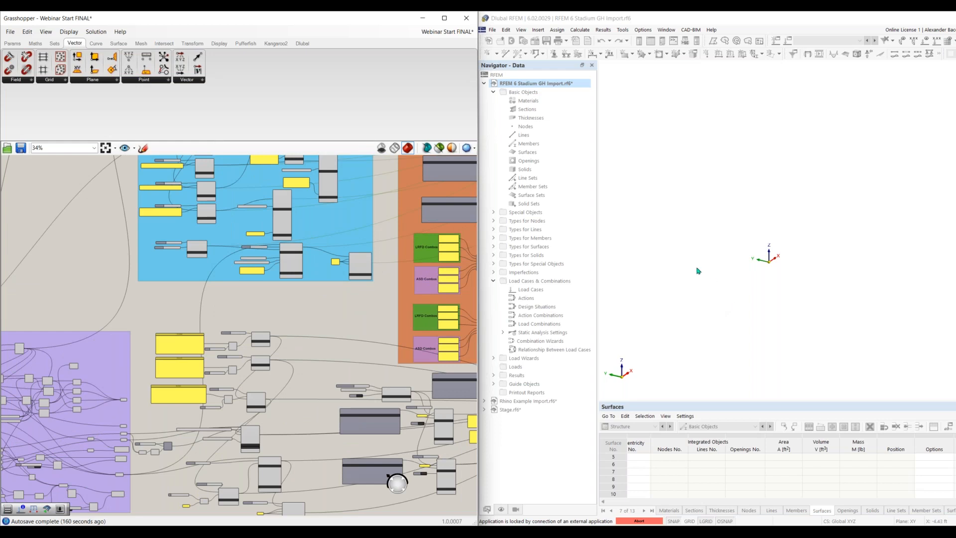
Step: Abort the external application's connection that locks RFEM, confirming the abort
{"action": "left_click", "coordinate": [687, 231]}
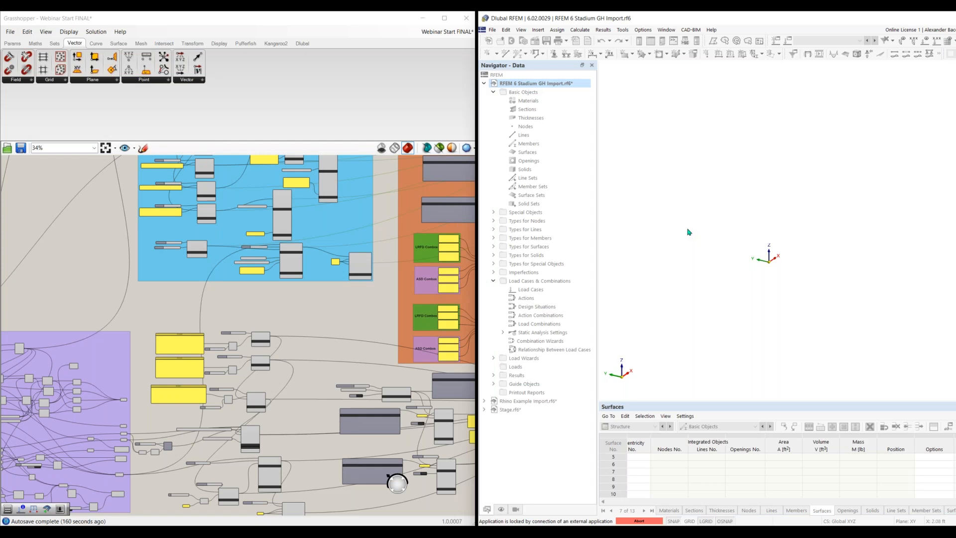
{"action": "left_click", "coordinate": [637, 521]}
{"action": "left_click", "coordinate": [797, 315]}
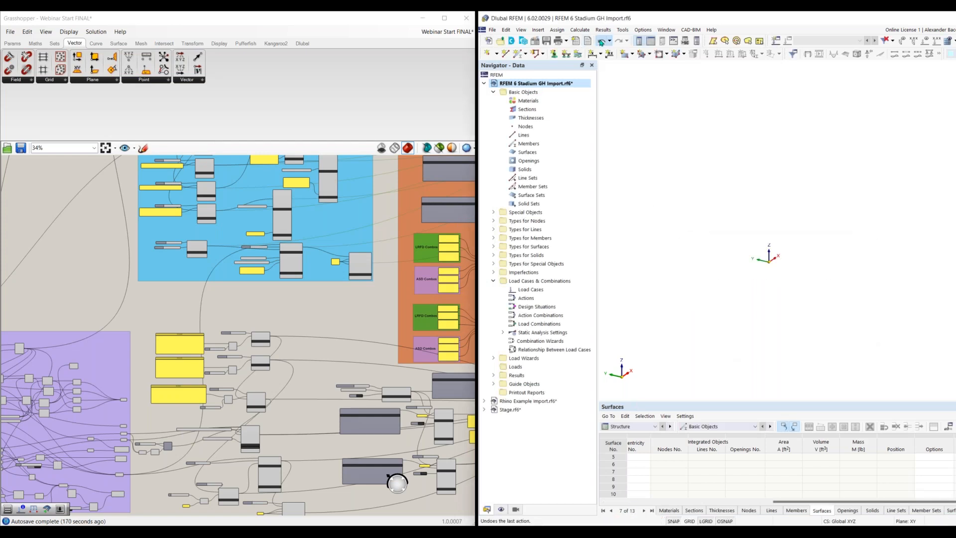
Step: Step back through the recent model changes in RFEM with Undo, and redo the last undone change to restore the stadium model
{"action": "left_click", "coordinate": [601, 43]}
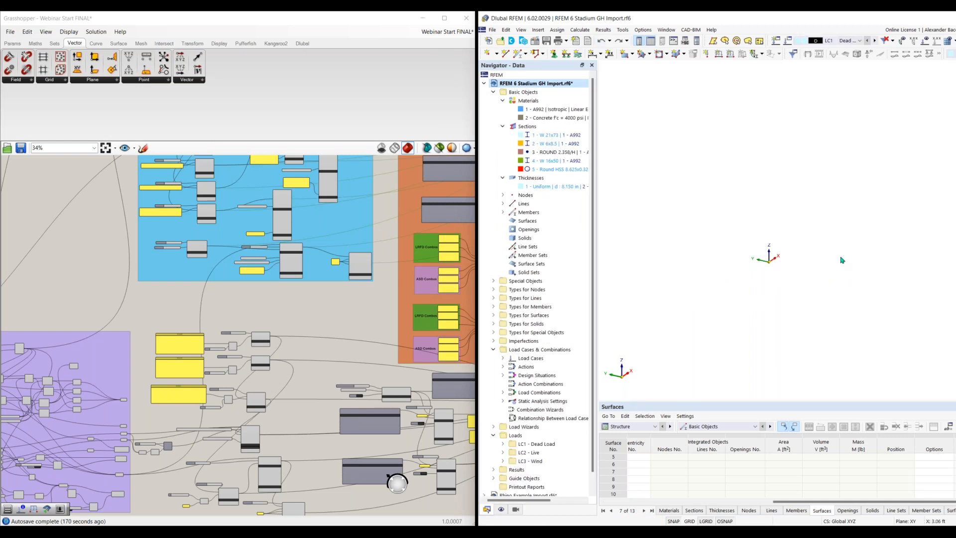
{"action": "scroll", "coordinate": [736, 241], "scroll_direction": "up", "scroll_amount": 2}
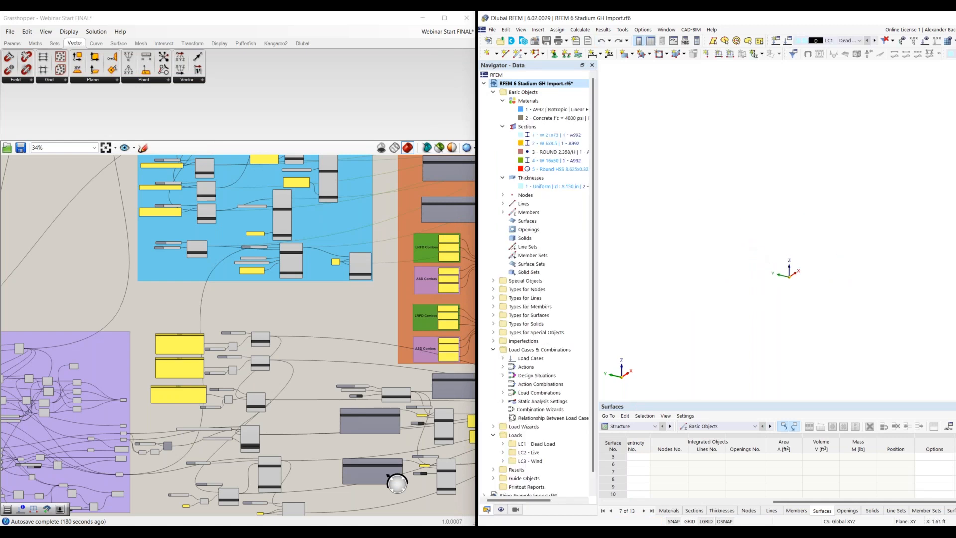
{"action": "left_click", "coordinate": [602, 43]}
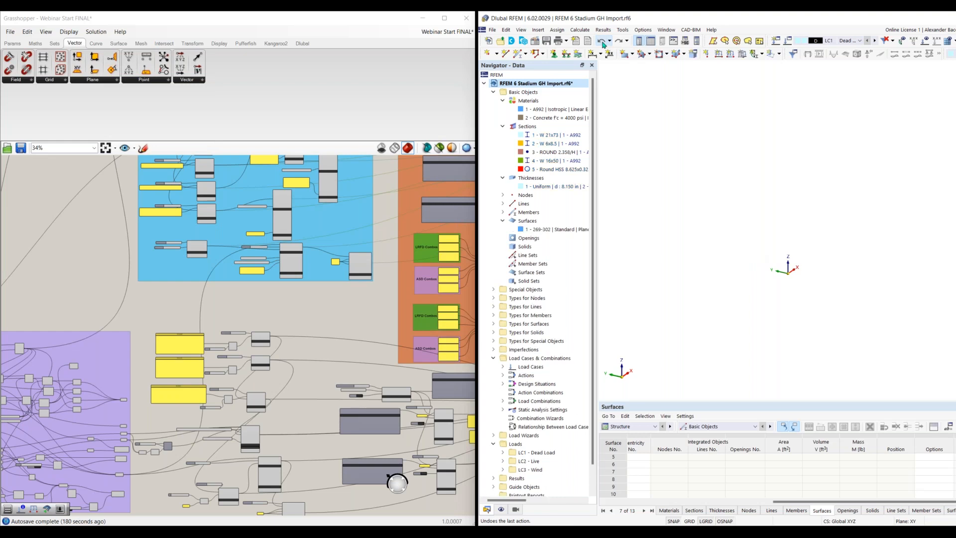
{"action": "left_click", "coordinate": [602, 43]}
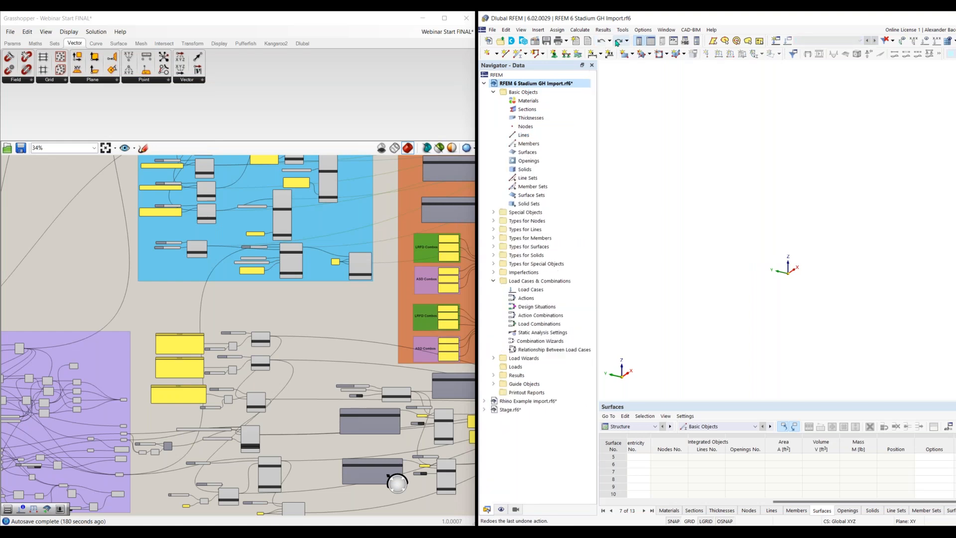
{"action": "left_click", "coordinate": [617, 43]}
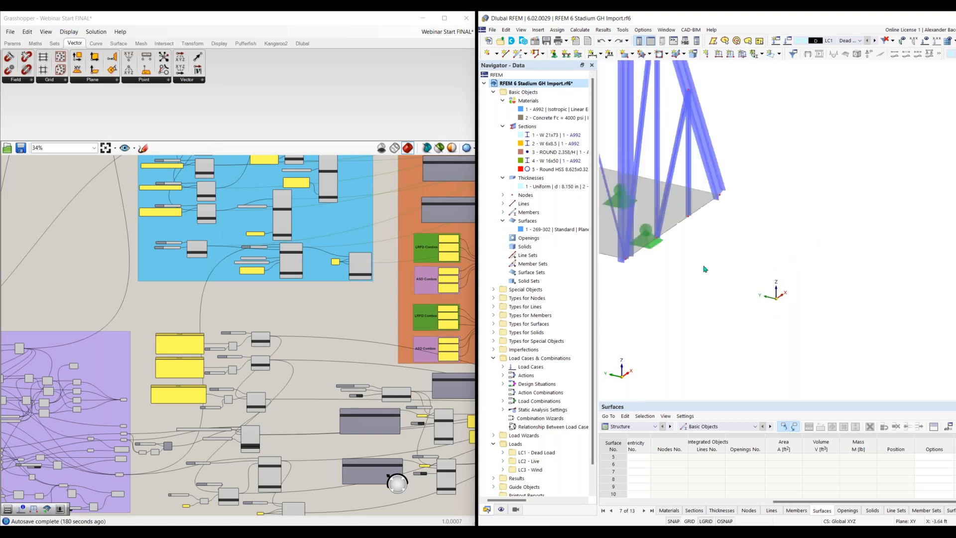
Step: Inspect the stadium model in RFEM, its list of load cases, design situations and combinations, and the members using the A992 material
{"action": "middle_click_drag", "start_coordinate": [714, 248], "coordinate": [748, 324]}
{"action": "right_click_drag", "start_coordinate": [748, 324], "coordinate": [700, 279]}
{"action": "middle_click_drag", "start_coordinate": [700, 279], "coordinate": [700, 247]}
{"action": "scroll", "coordinate": [700, 247], "scroll_direction": "down", "scroll_amount": 3}
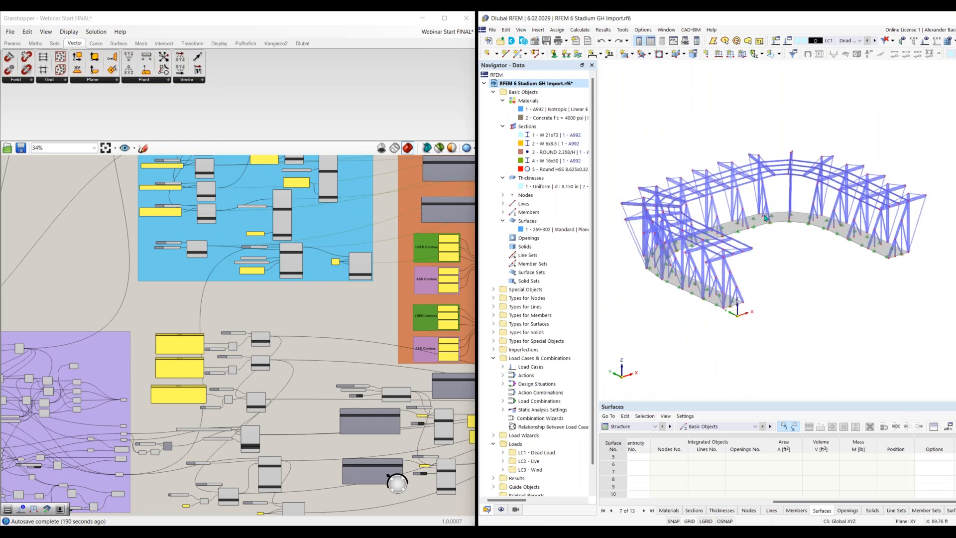
{"action": "scroll", "coordinate": [748, 249], "scroll_direction": "up", "scroll_amount": 5}
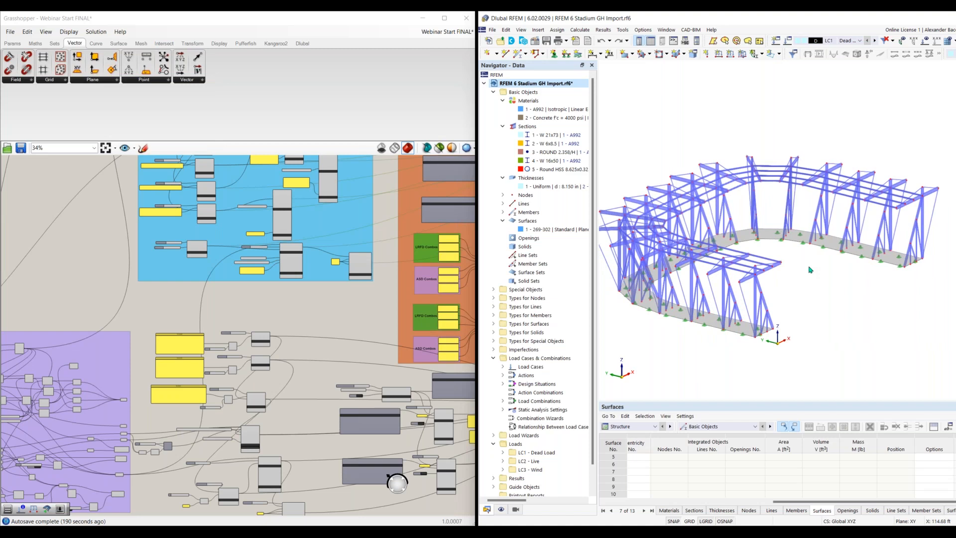
{"action": "left_click", "coordinate": [846, 40]}
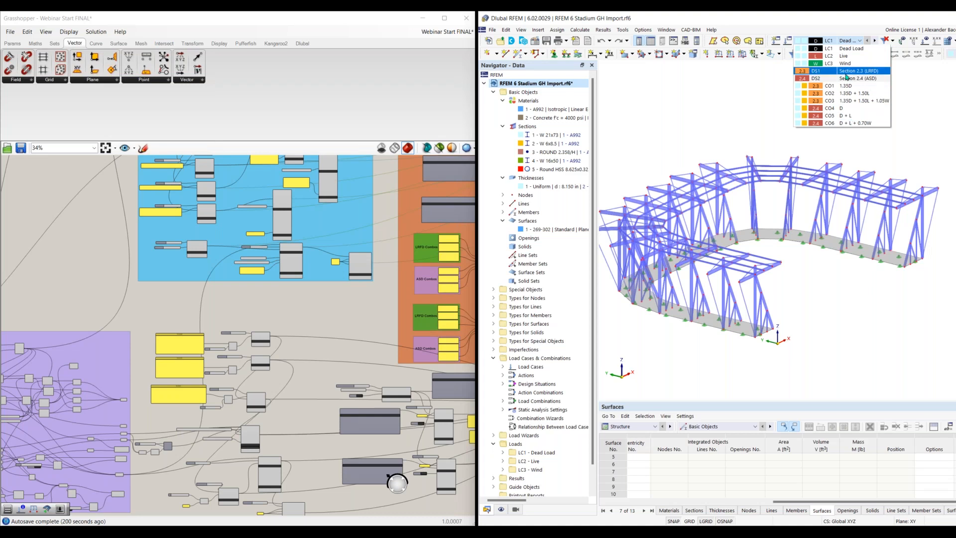
{"action": "left_click", "coordinate": [545, 109]}
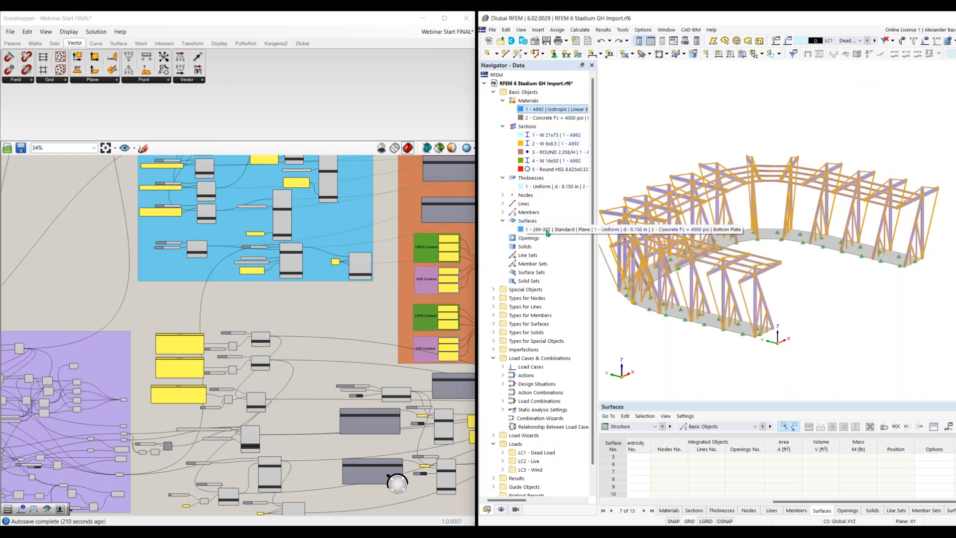
{"action": "left_click", "coordinate": [794, 285]}
{"action": "scroll", "coordinate": [680, 293], "scroll_direction": "up", "scroll_amount": 1}
{"action": "middle_click_drag", "start_coordinate": [752, 294], "coordinate": [622, 296], "text": "ctrl"}
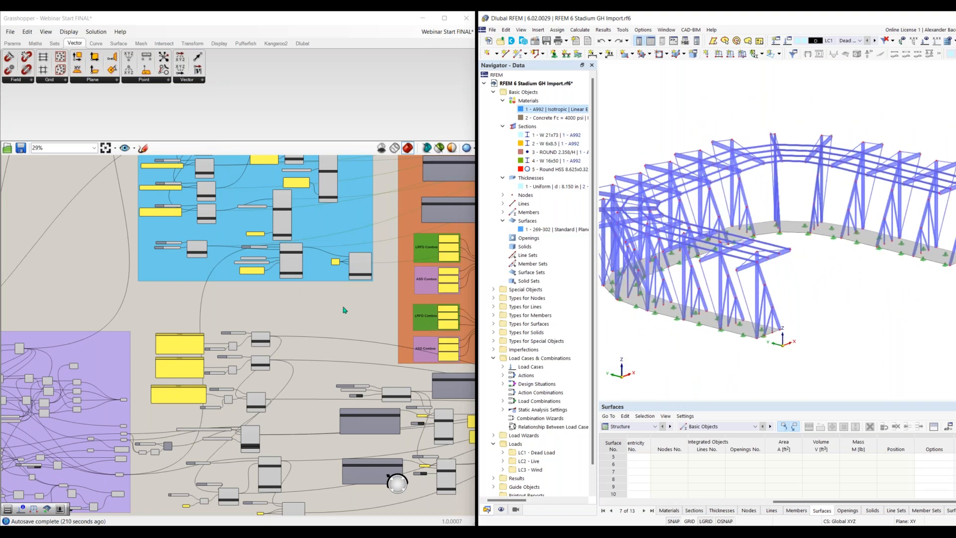
Step: Display the loads on the stadium model in RFEM, step through the load cases, and inspect the member loads of LC2 - Live
{"action": "scroll", "coordinate": [346, 310], "scroll_direction": "down", "scroll_amount": 2}
{"action": "right_click_drag", "start_coordinate": [329, 320], "coordinate": [256, 376]}
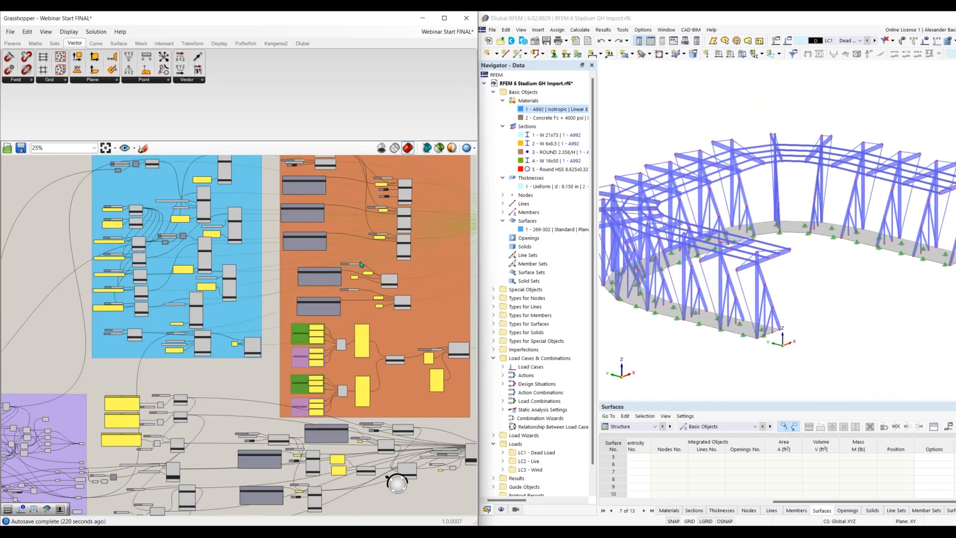
{"action": "middle_click_drag", "start_coordinate": [807, 282], "coordinate": [792, 257], "text": "ctrl"}
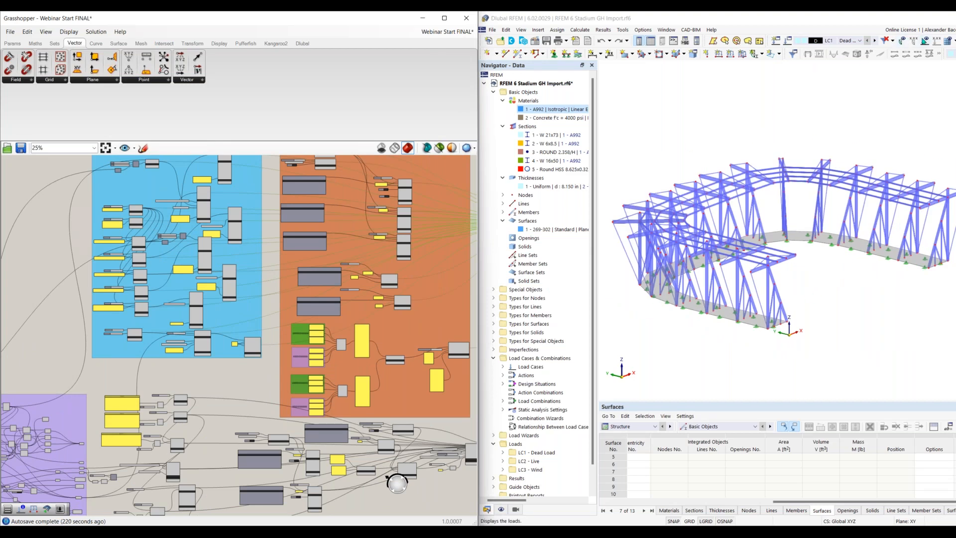
{"action": "left_click", "coordinate": [925, 41]}
{"action": "left_click", "coordinate": [860, 42]}
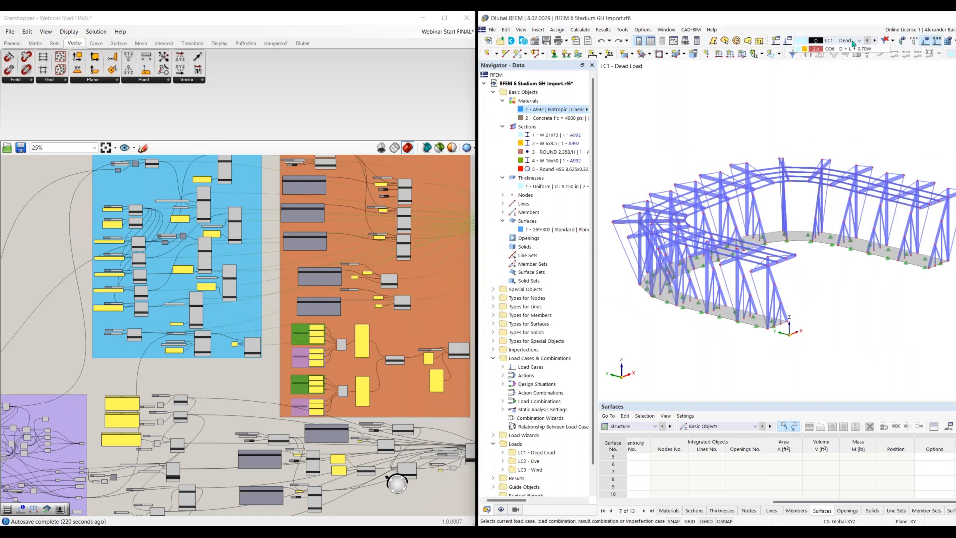
{"action": "left_click", "coordinate": [860, 43]}
{"action": "left_click", "coordinate": [876, 42]}
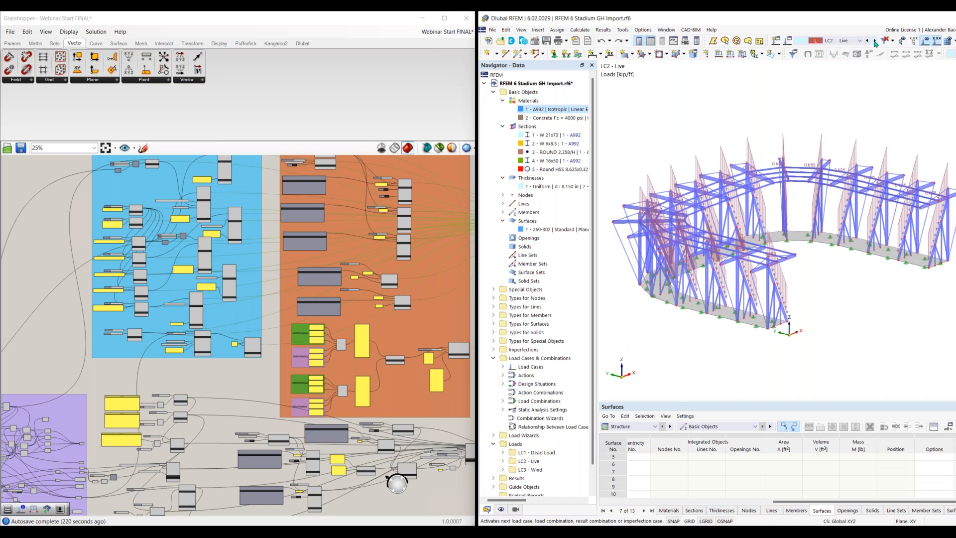
{"action": "left_click", "coordinate": [875, 42]}
{"action": "left_click", "coordinate": [868, 42]}
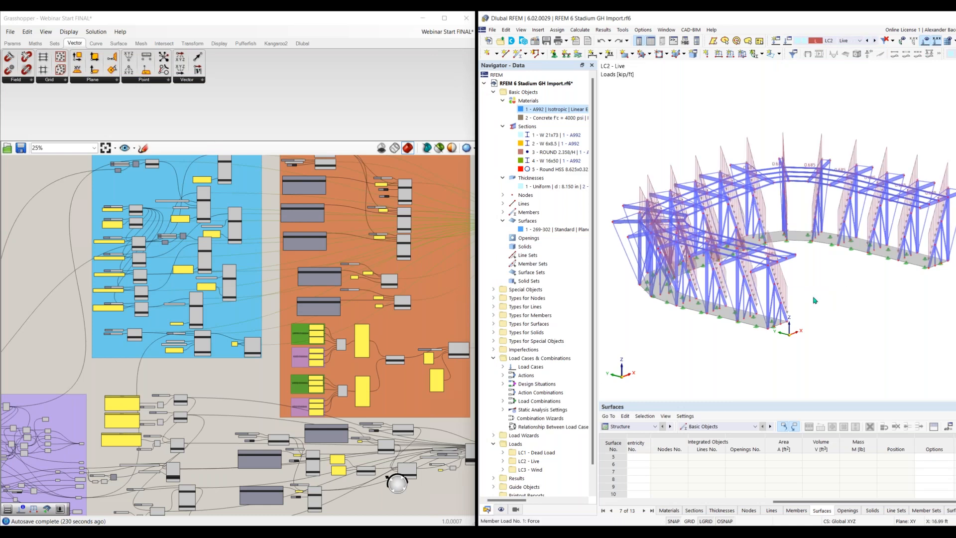
{"action": "scroll", "coordinate": [815, 300], "scroll_direction": "up", "scroll_amount": 5}
{"action": "scroll", "coordinate": [820, 294], "scroll_direction": "down", "scroll_amount": 6}
{"action": "scroll", "coordinate": [808, 293], "scroll_direction": "up", "scroll_amount": 2}
{"action": "scroll", "coordinate": [776, 224], "scroll_direction": "down", "scroll_amount": 1}
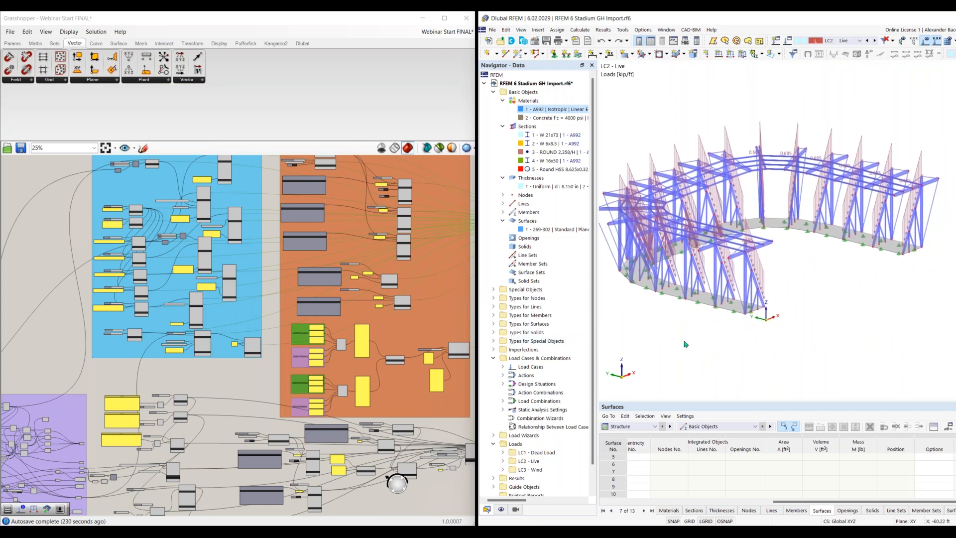
Step: Switch to the running PowerPoint slide show and advance from the Workflow slide to the short-term items of the Future Developments slide
{"action": "key", "text": "super+Tab"}
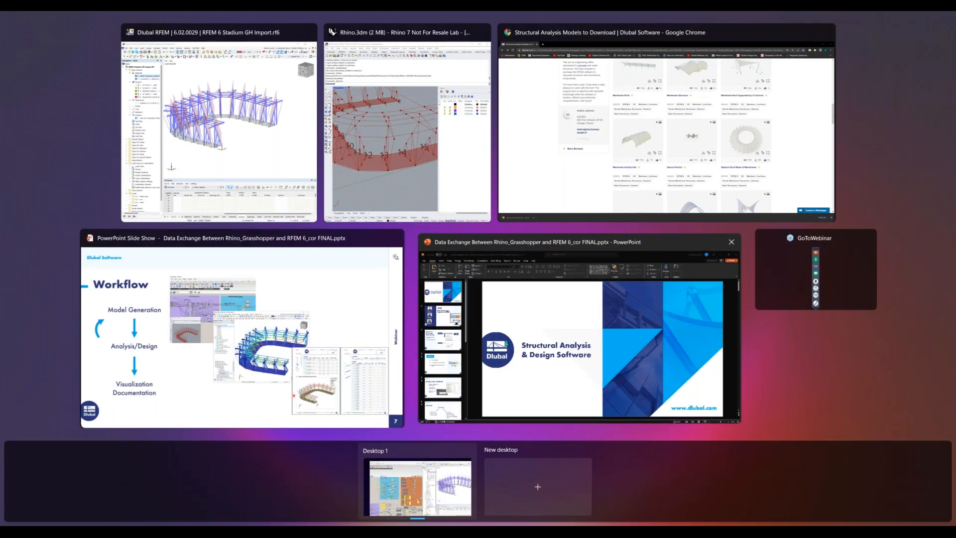
{"action": "left_click", "coordinate": [507, 344]}
{"action": "key", "text": "super+Tab"}
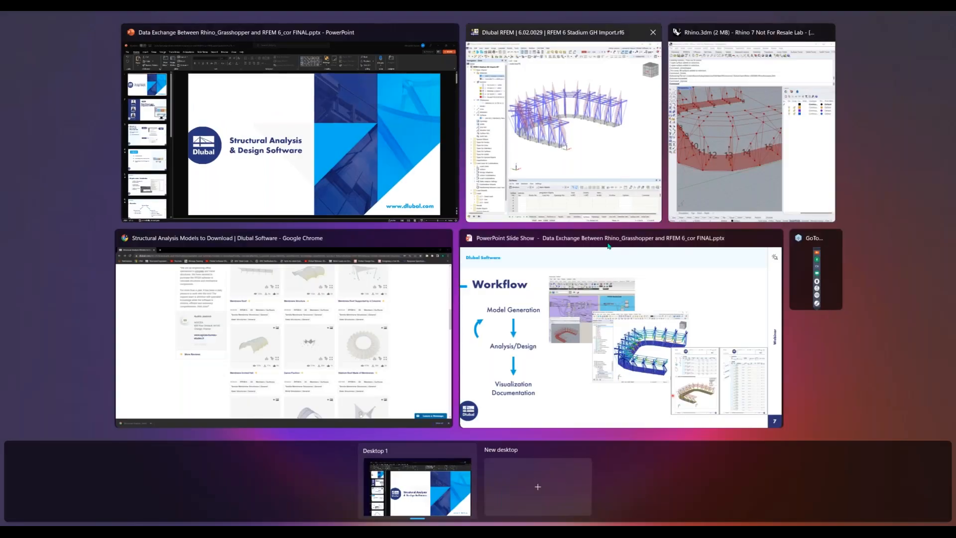
{"action": "left_click", "coordinate": [606, 291]}
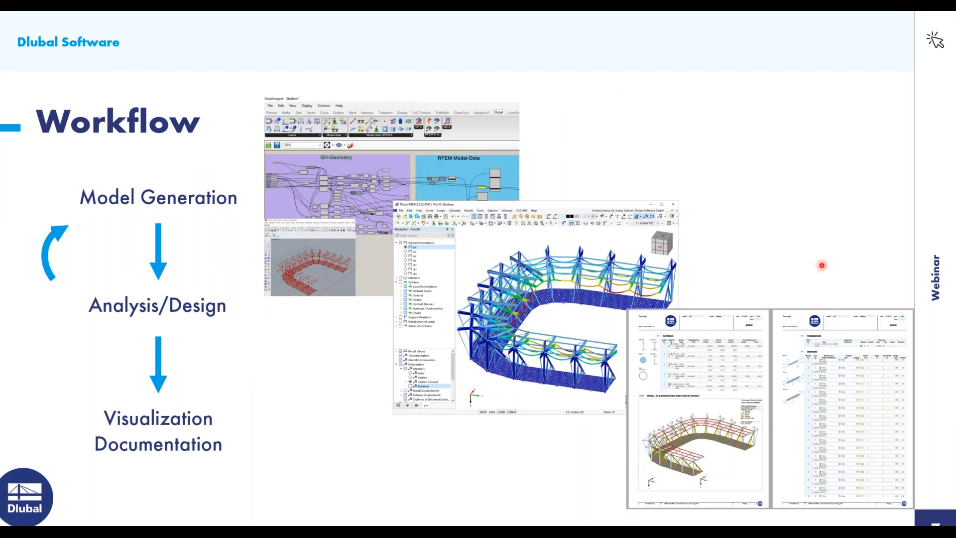
{"action": "key", "text": "Right"}
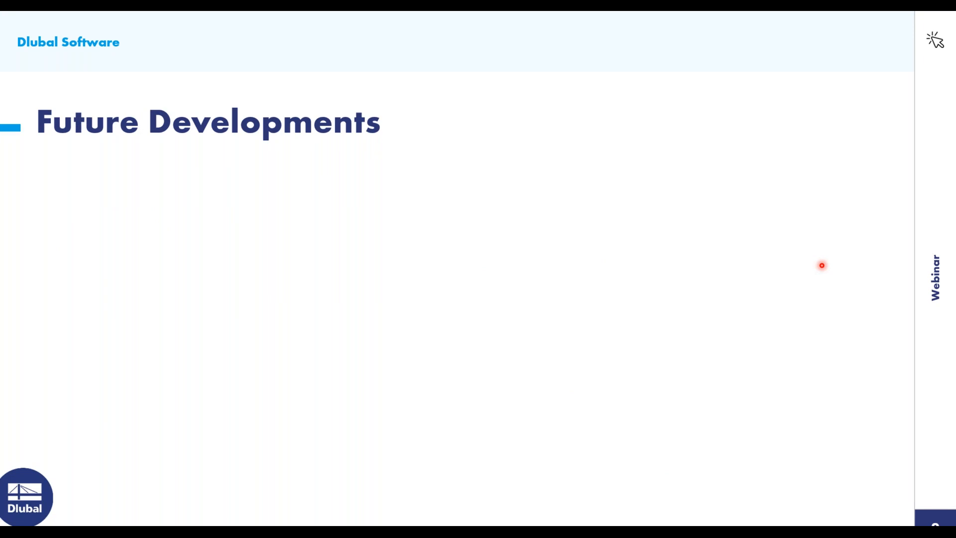
{"action": "key", "text": "Right"}
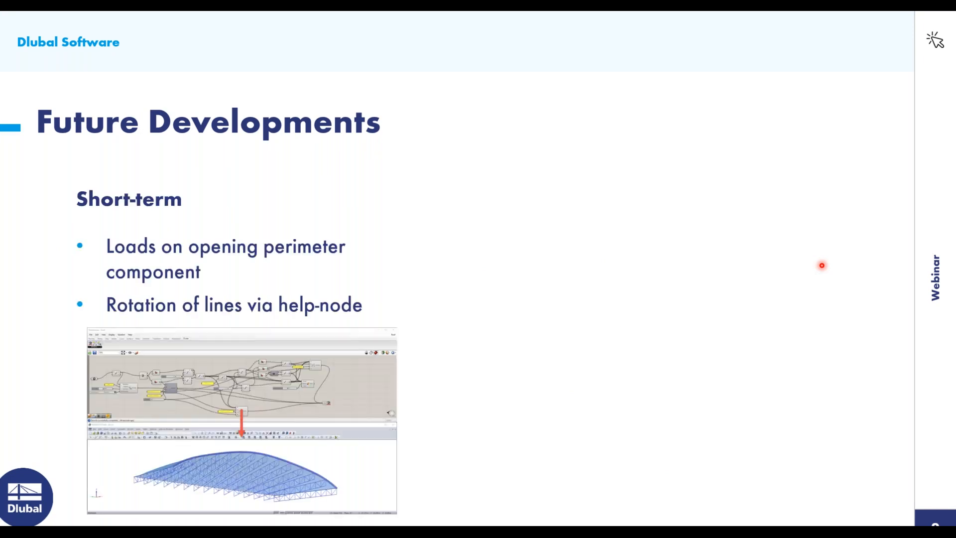